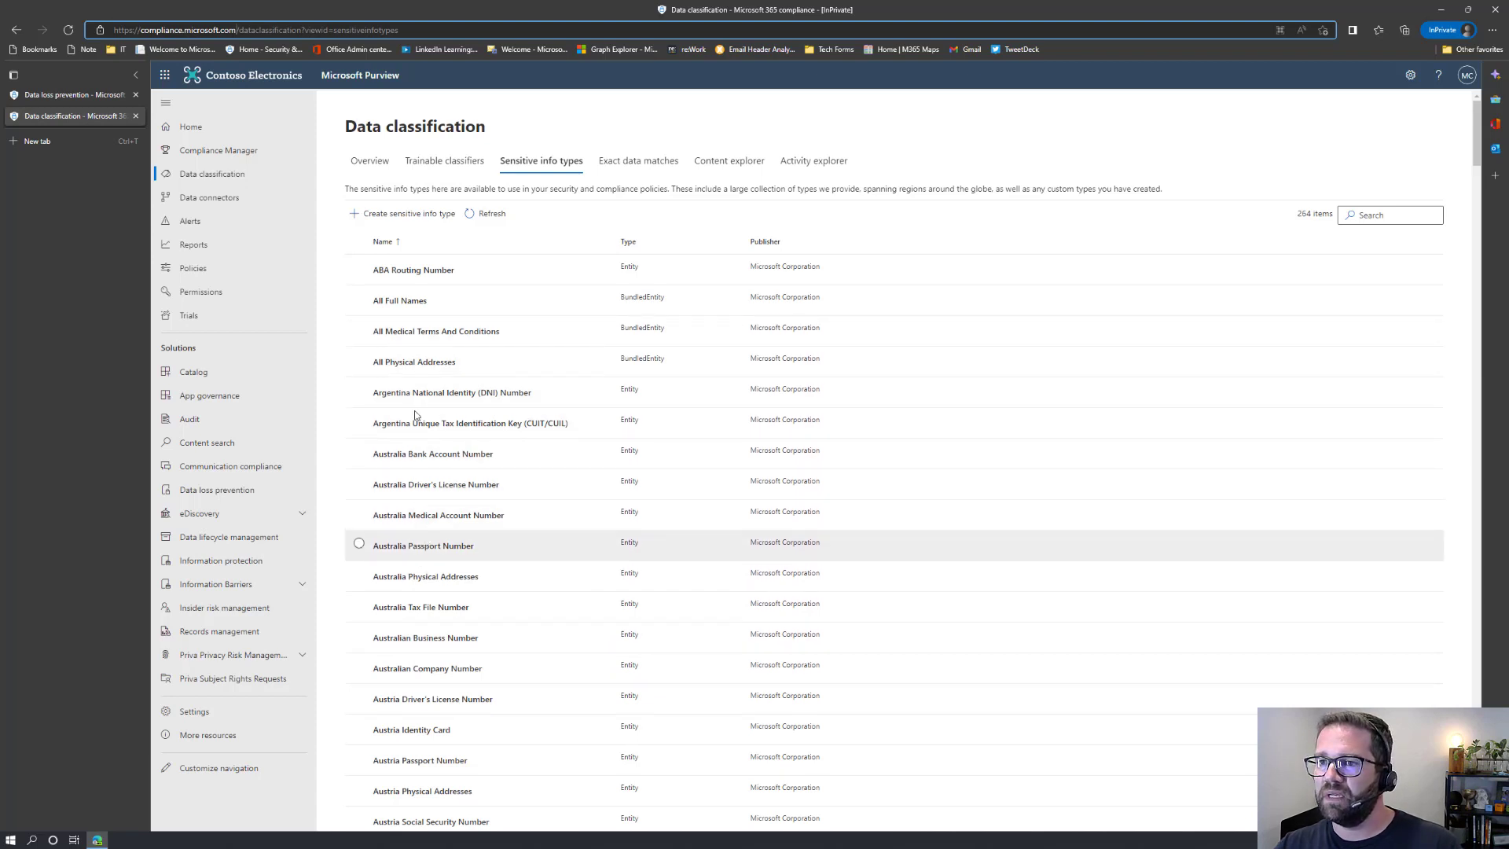
Step: Search the sensitive info types for "Credit", examine the Credit Card Number definition, and browse the full list of types
left_click(1345, 214)
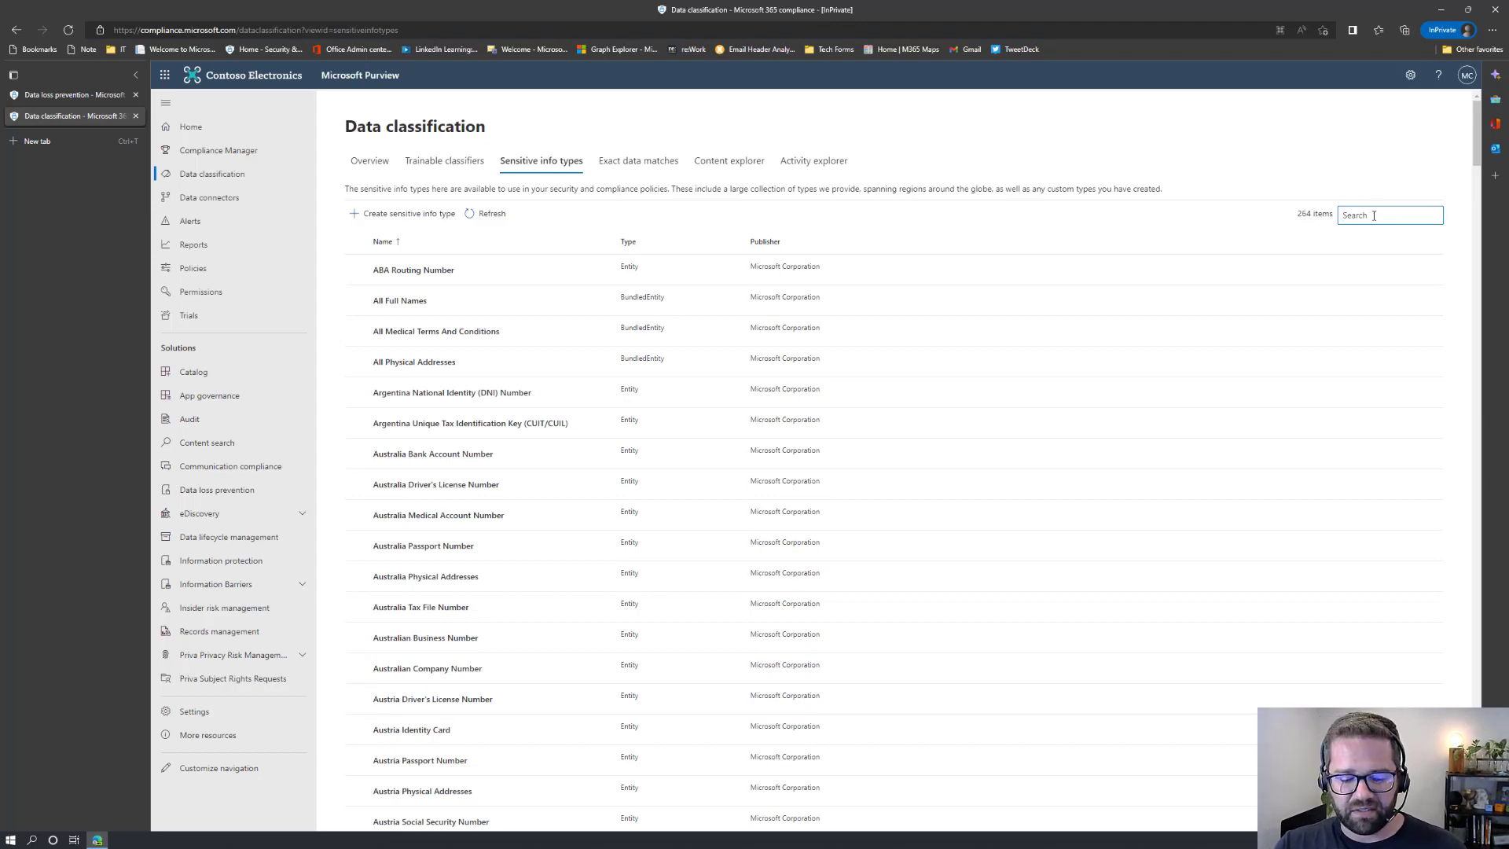
type("Credit")
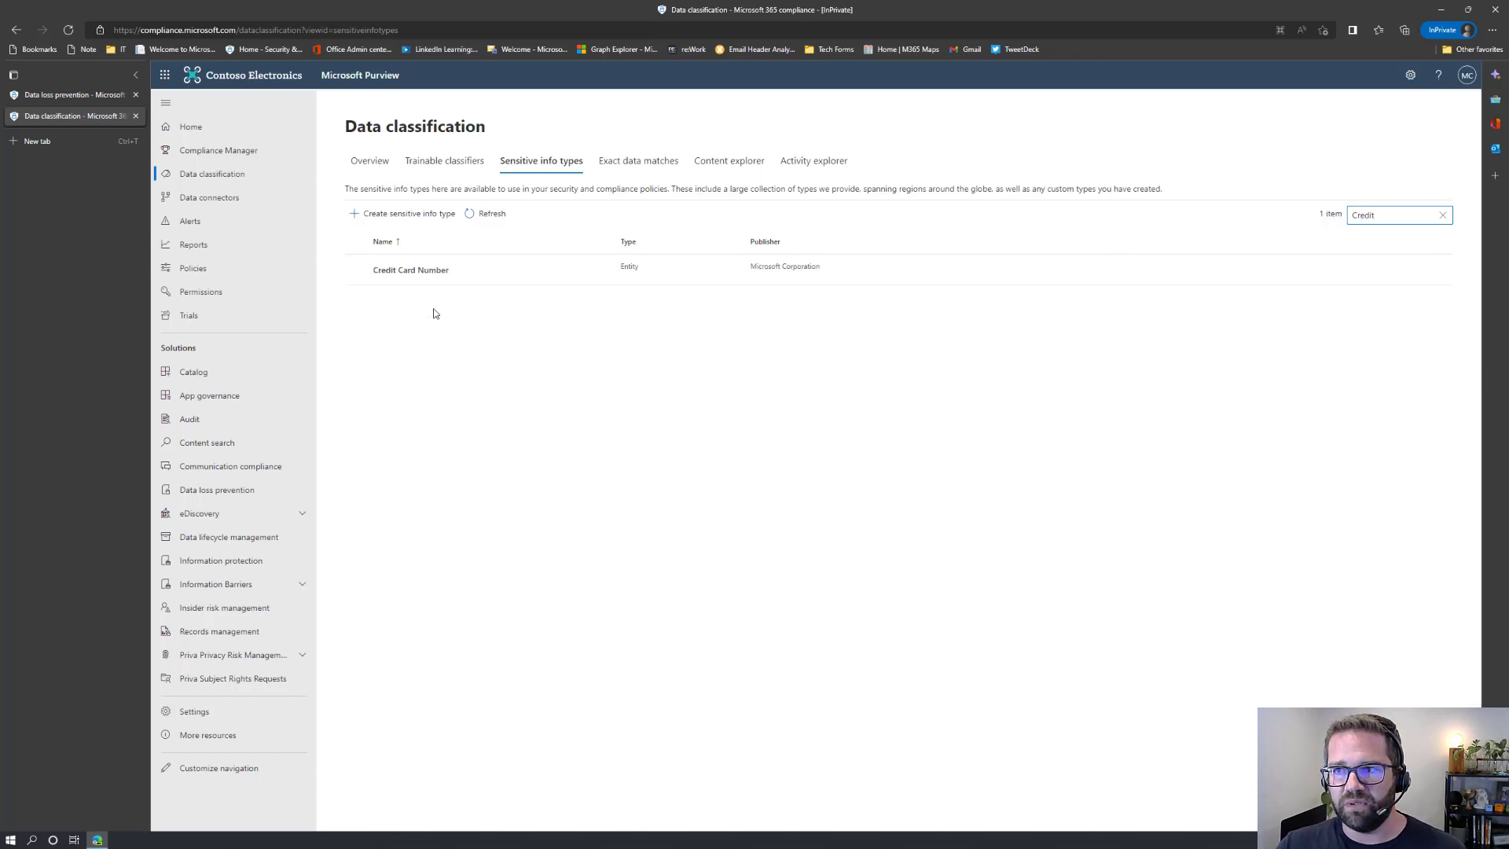
left_click(394, 271)
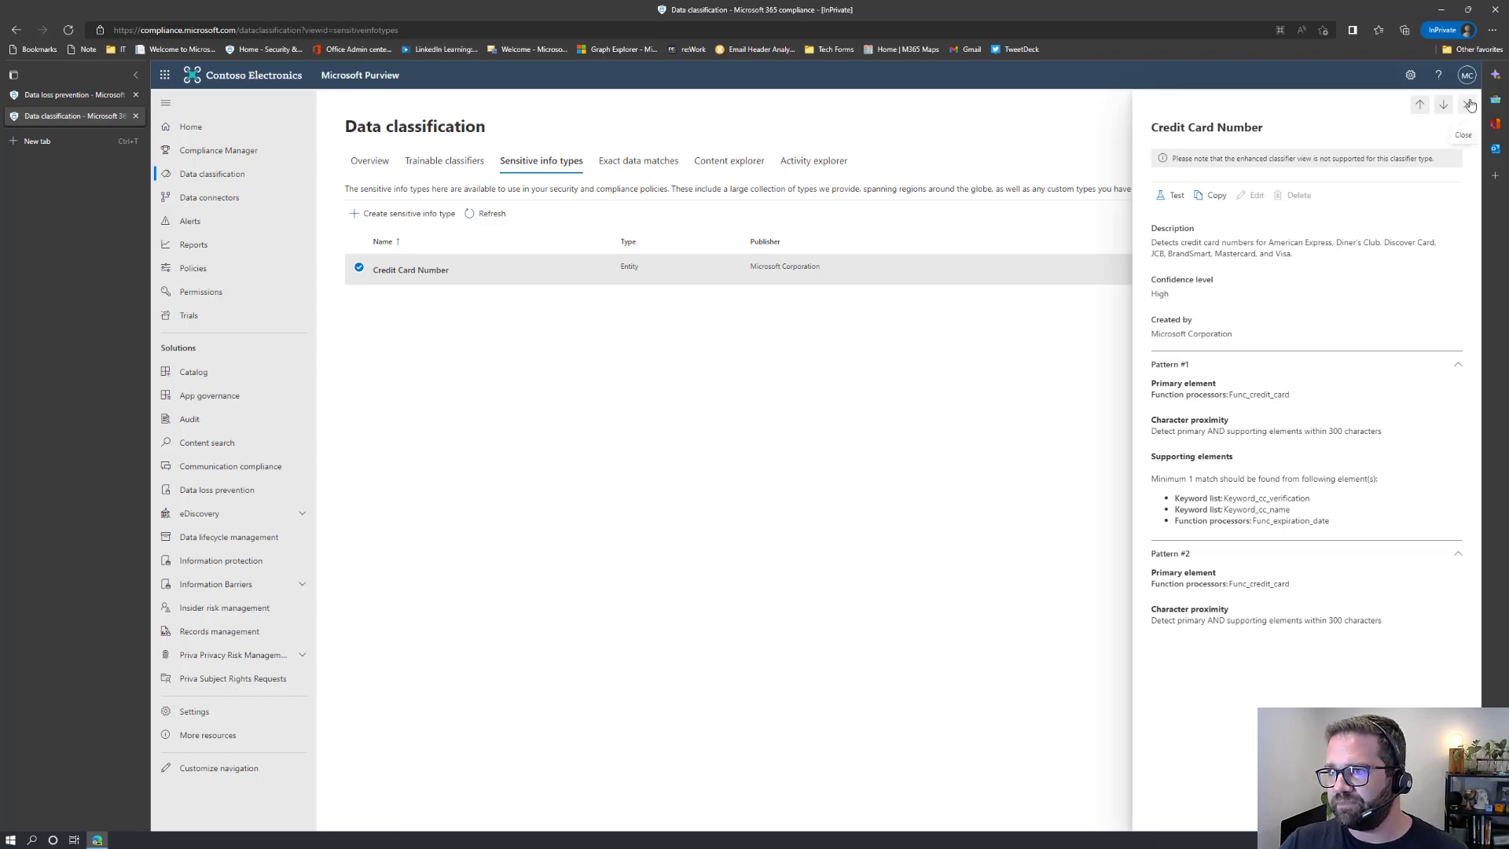
left_click(1470, 104)
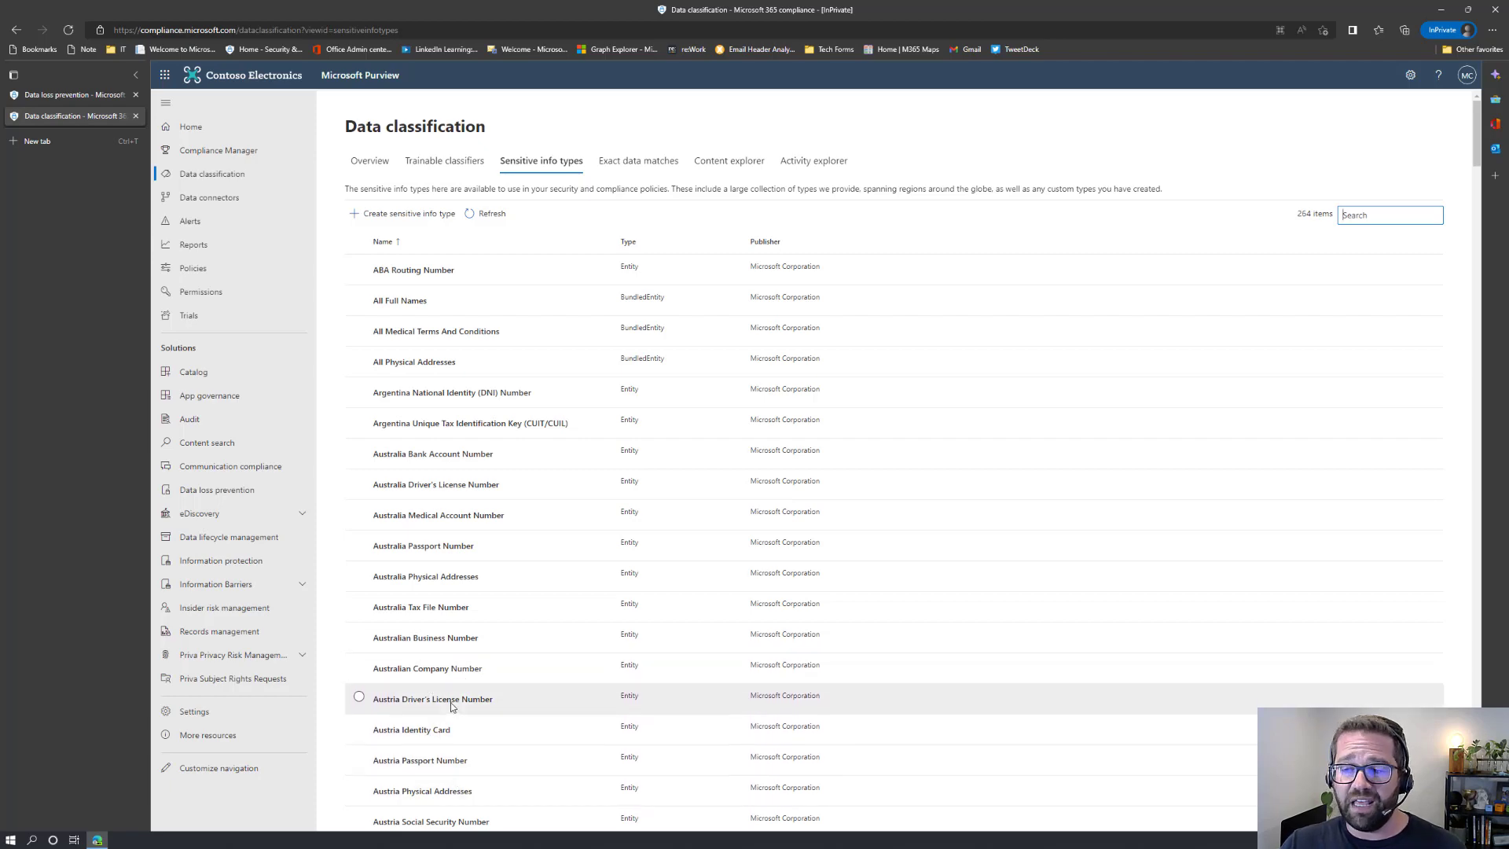
scroll(450, 713, "down", 5)
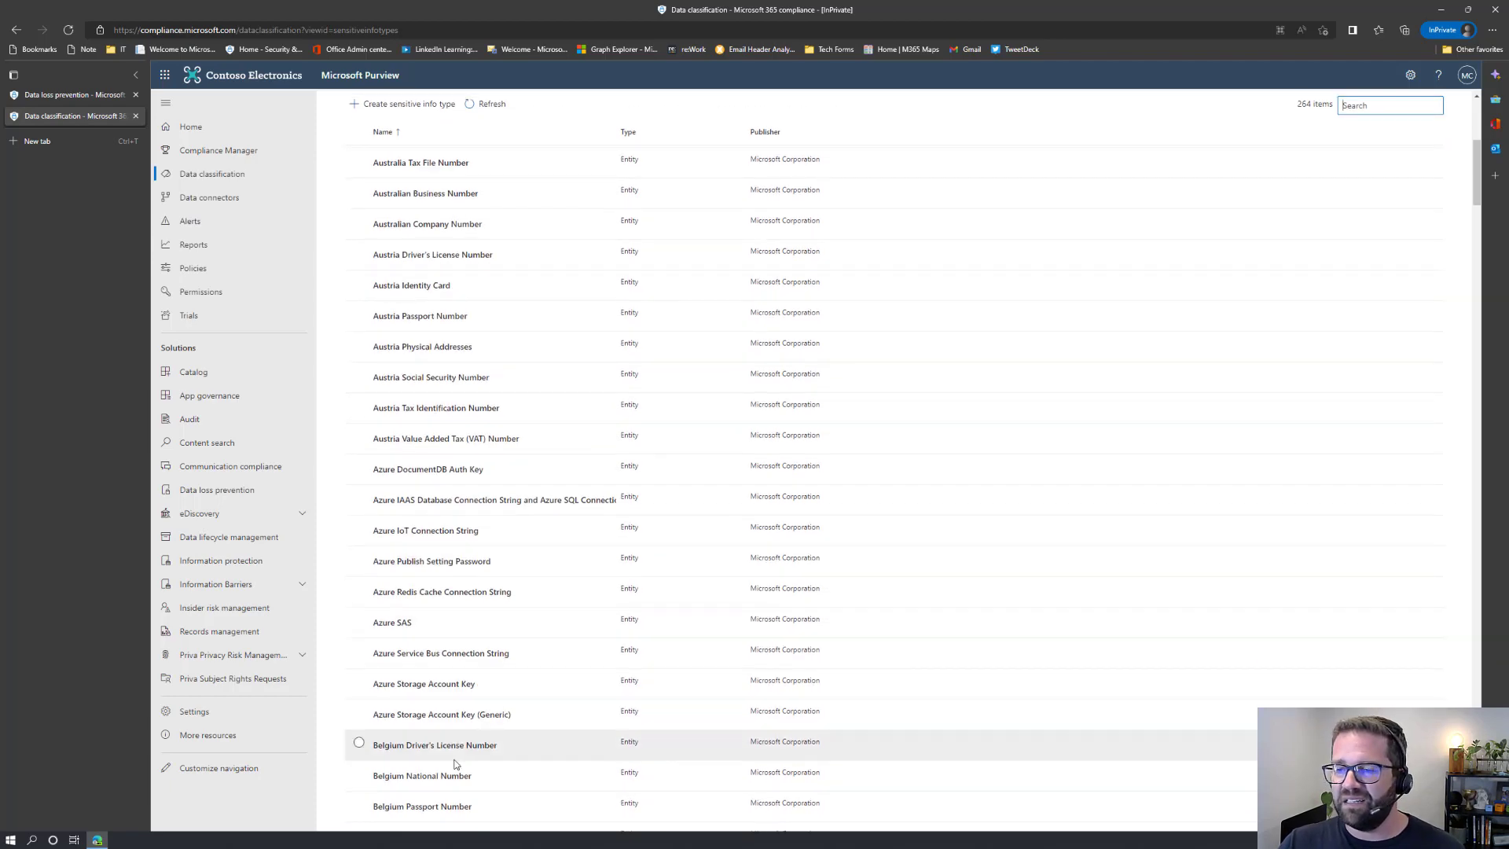
scroll(472, 743, "up", 6)
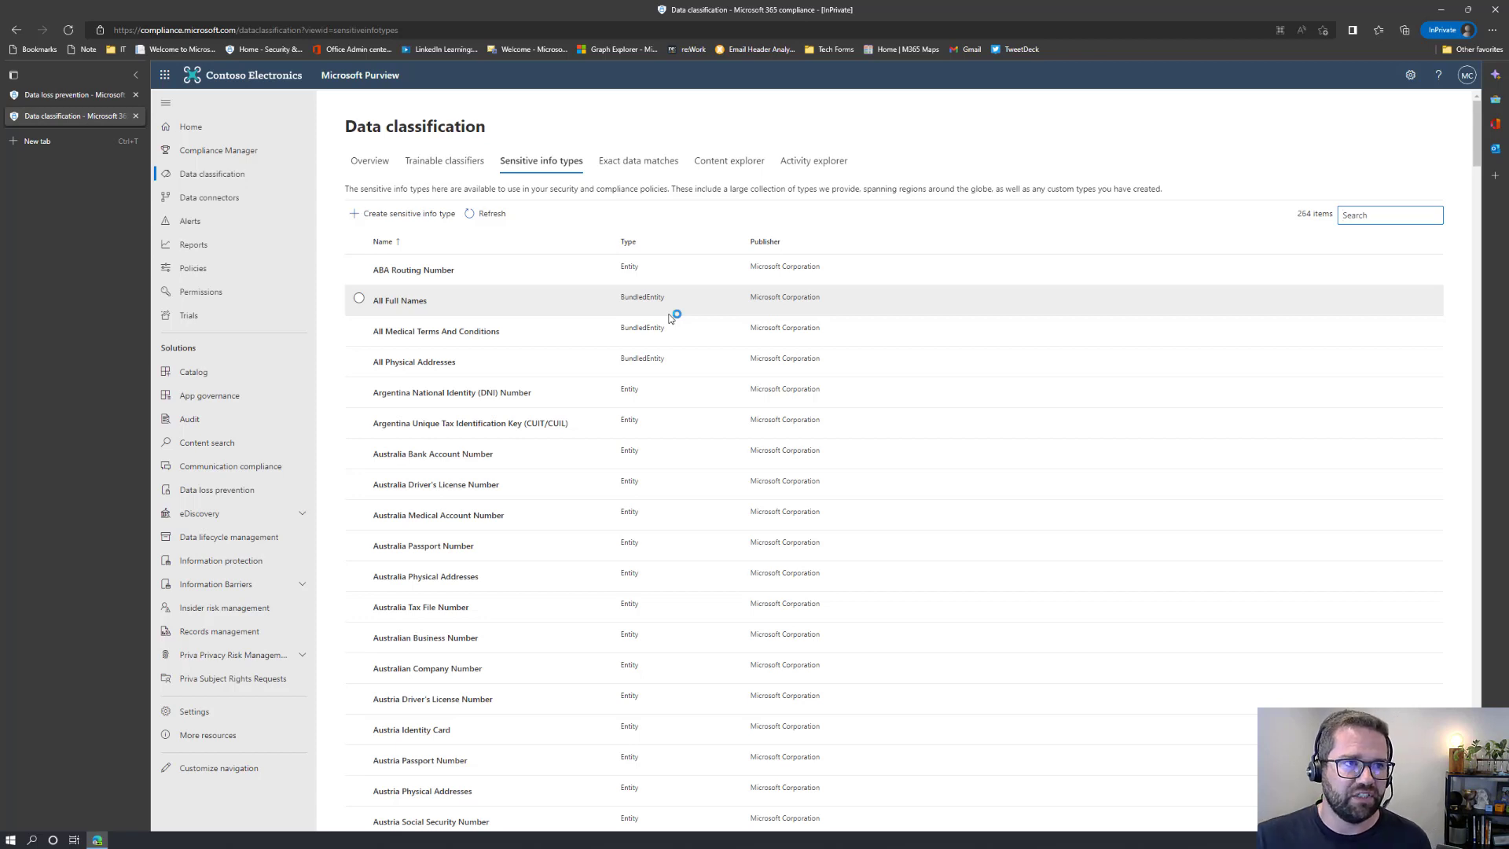
Step: In Content explorer, drill down through Credit Card Number matches in SharePoint to the files of the Retail site
left_click(736, 170)
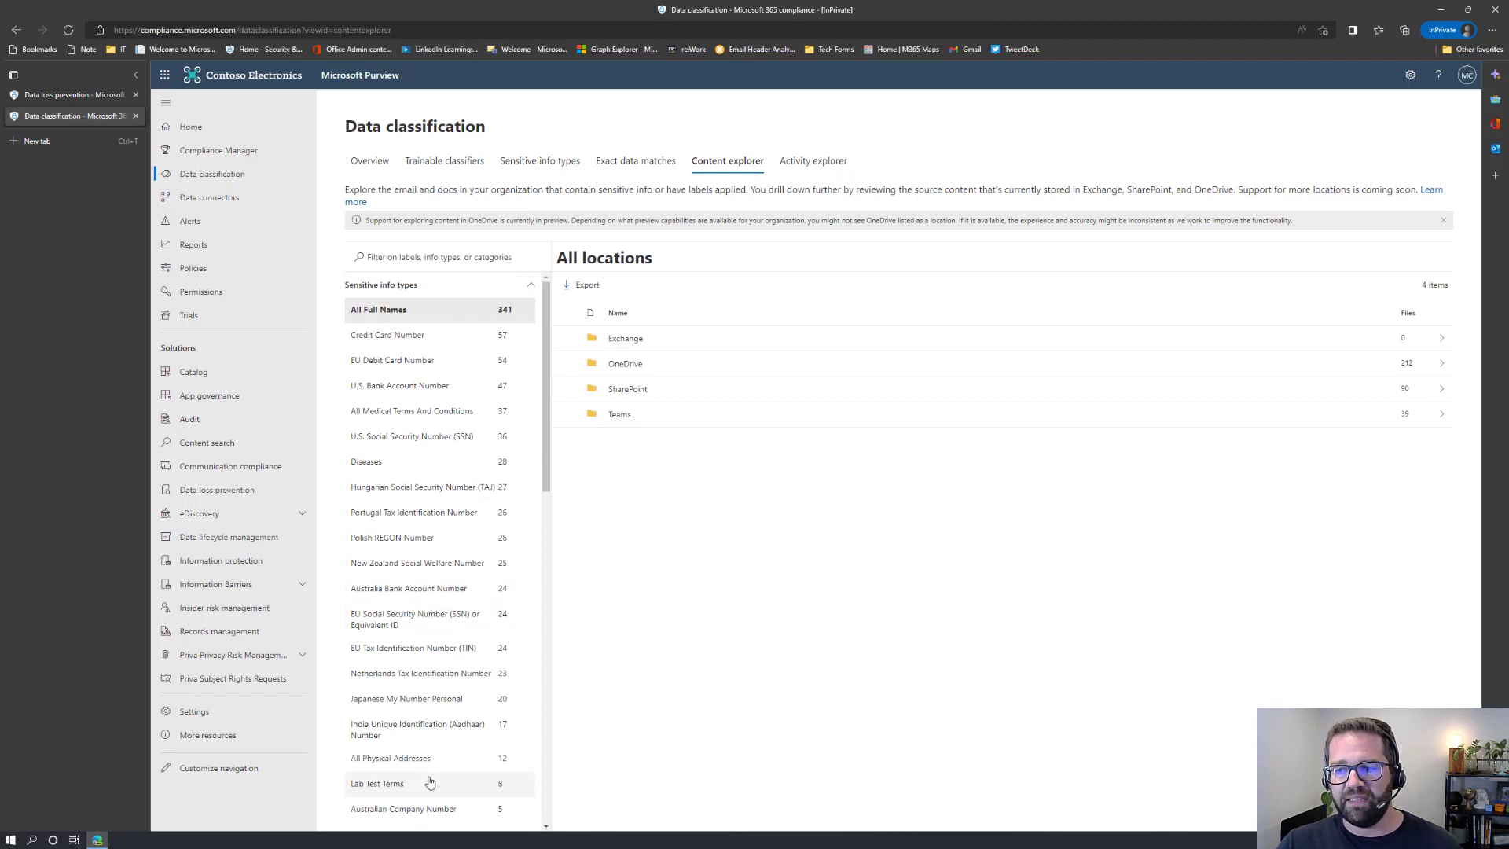
scroll(440, 786, "down", 5)
scroll(446, 786, "up", 5)
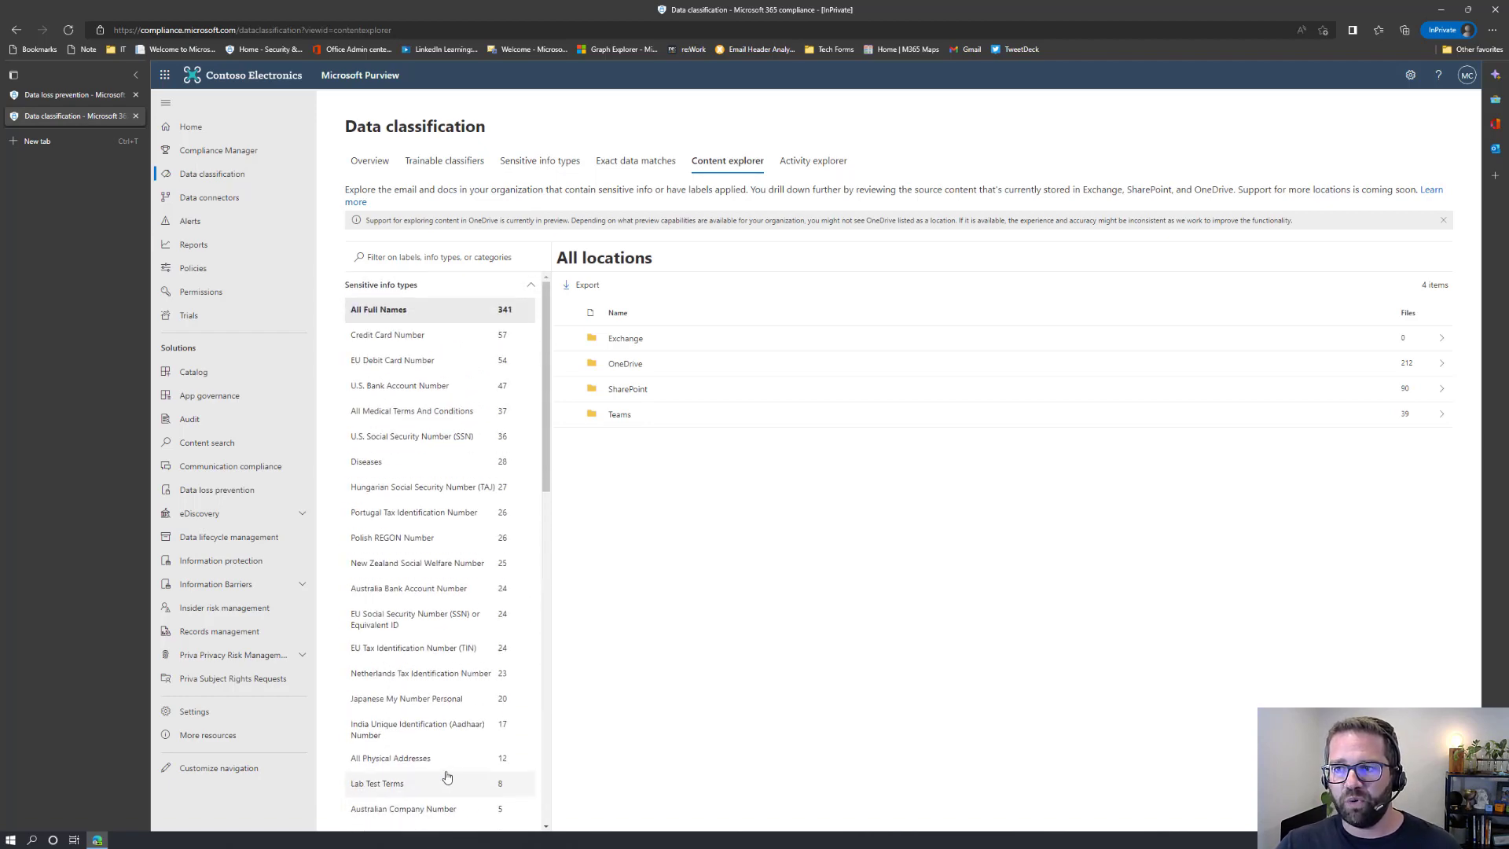
left_click(401, 342)
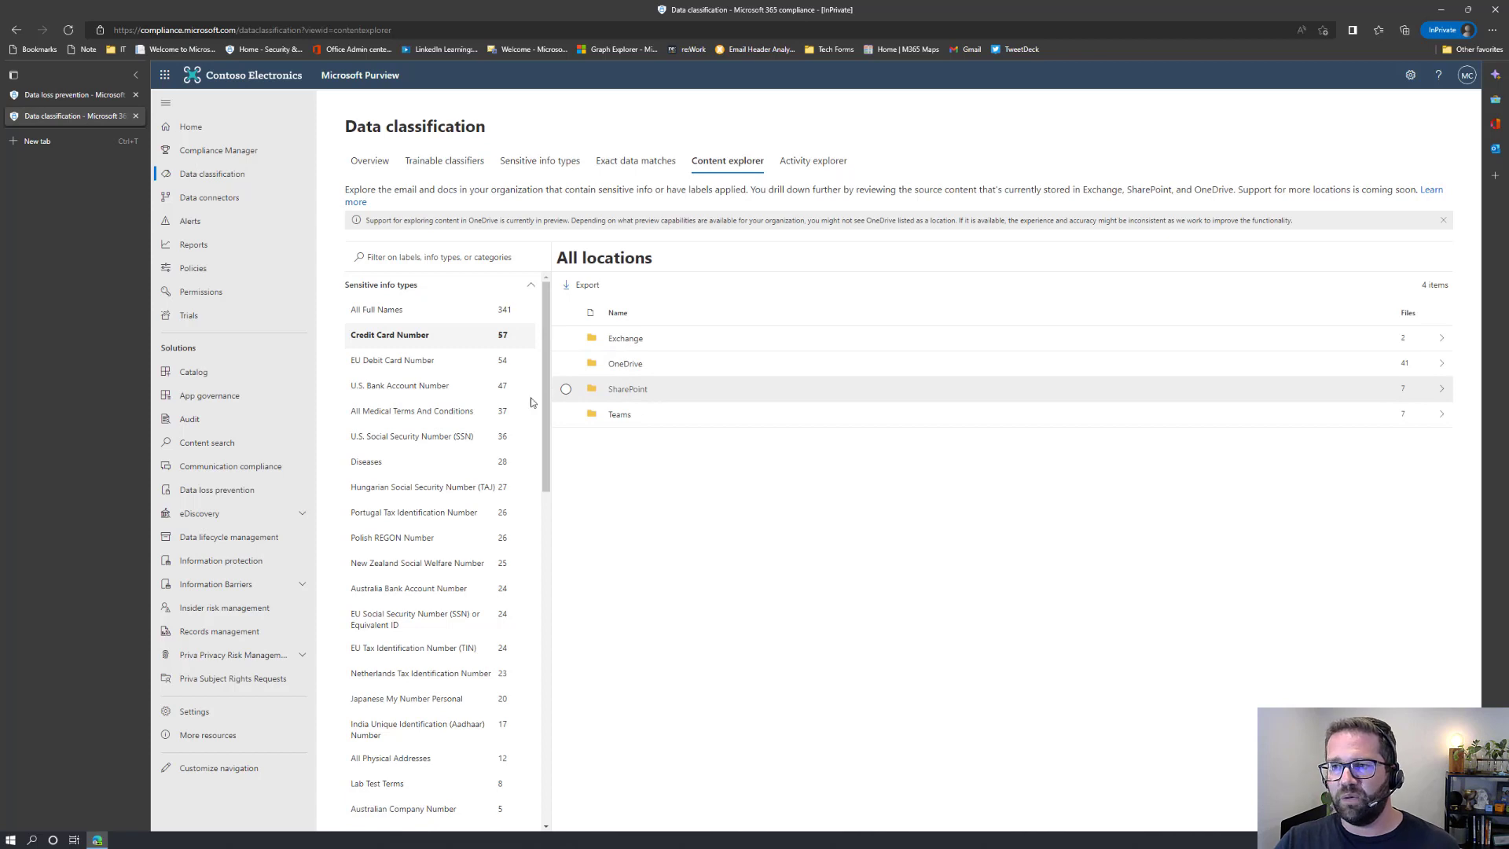
left_click(636, 390)
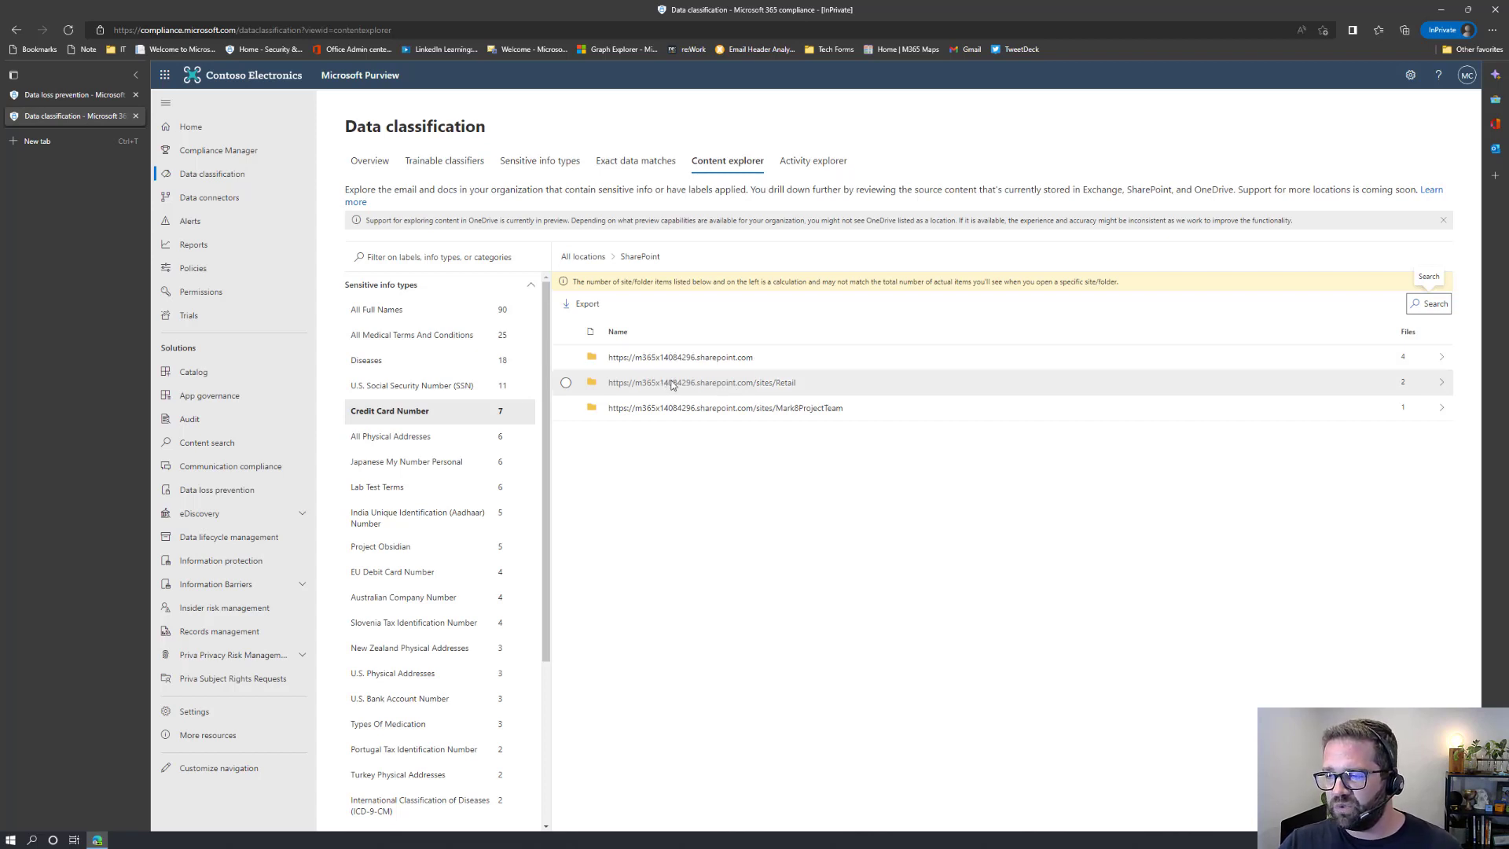
left_click(740, 383)
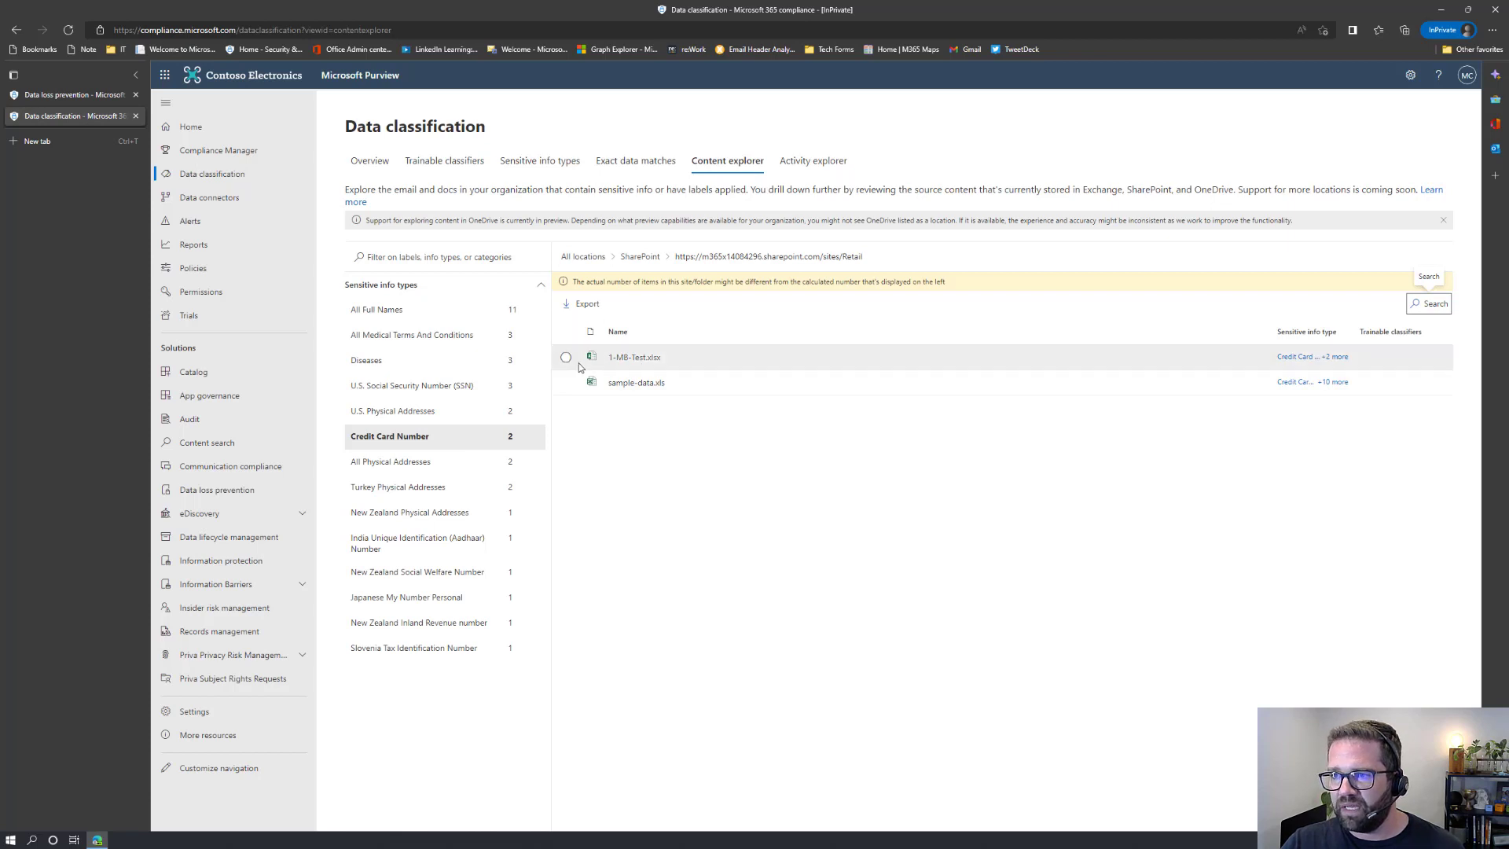
Step: Examine the sensitive info type confidence levels for 1-MB-Test.xlsx and preview the file's source content
left_click(1298, 360)
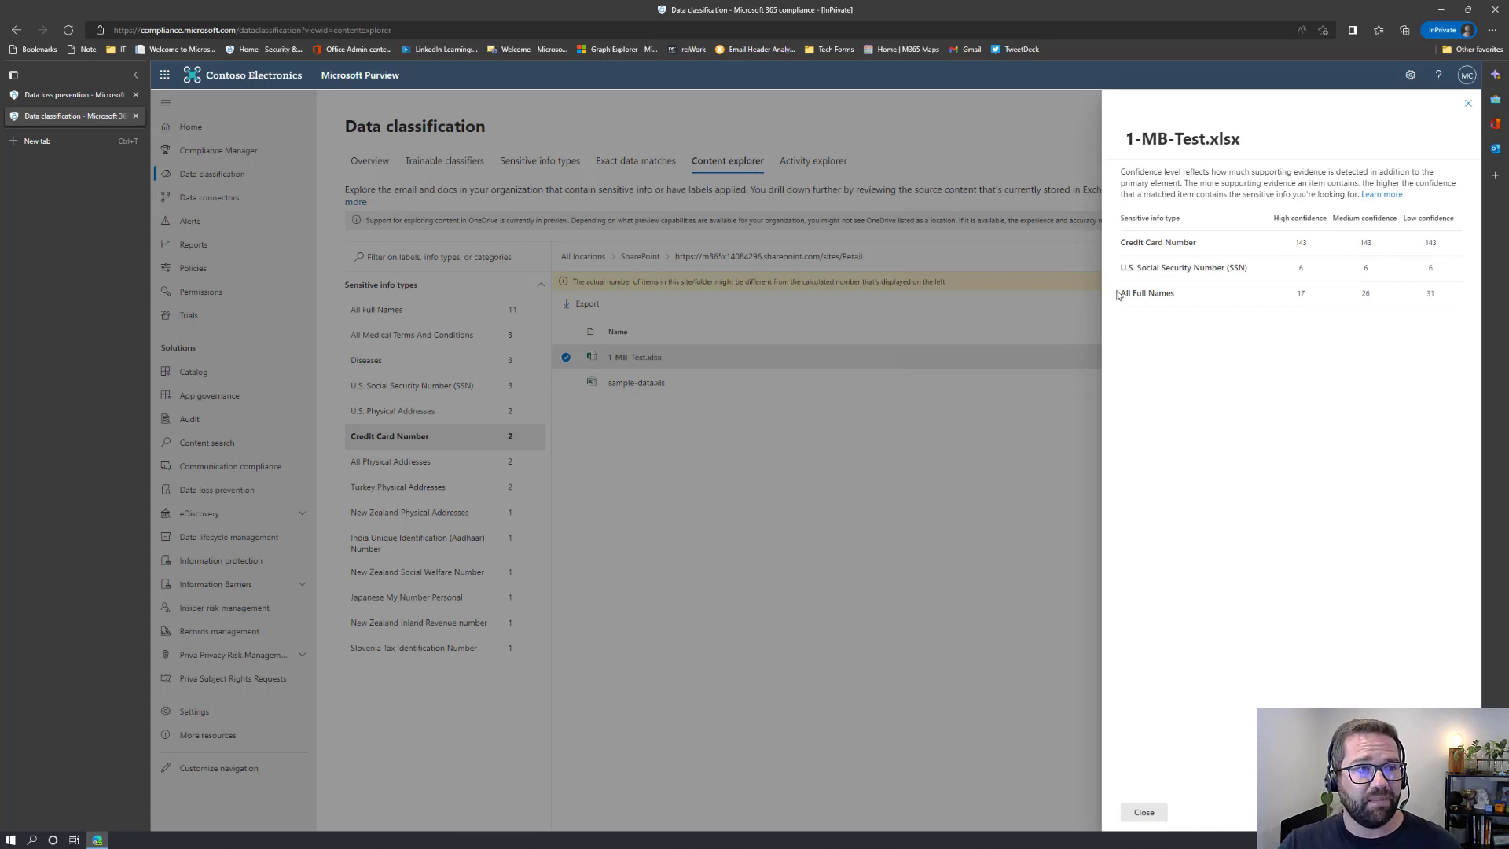
left_click(1159, 822)
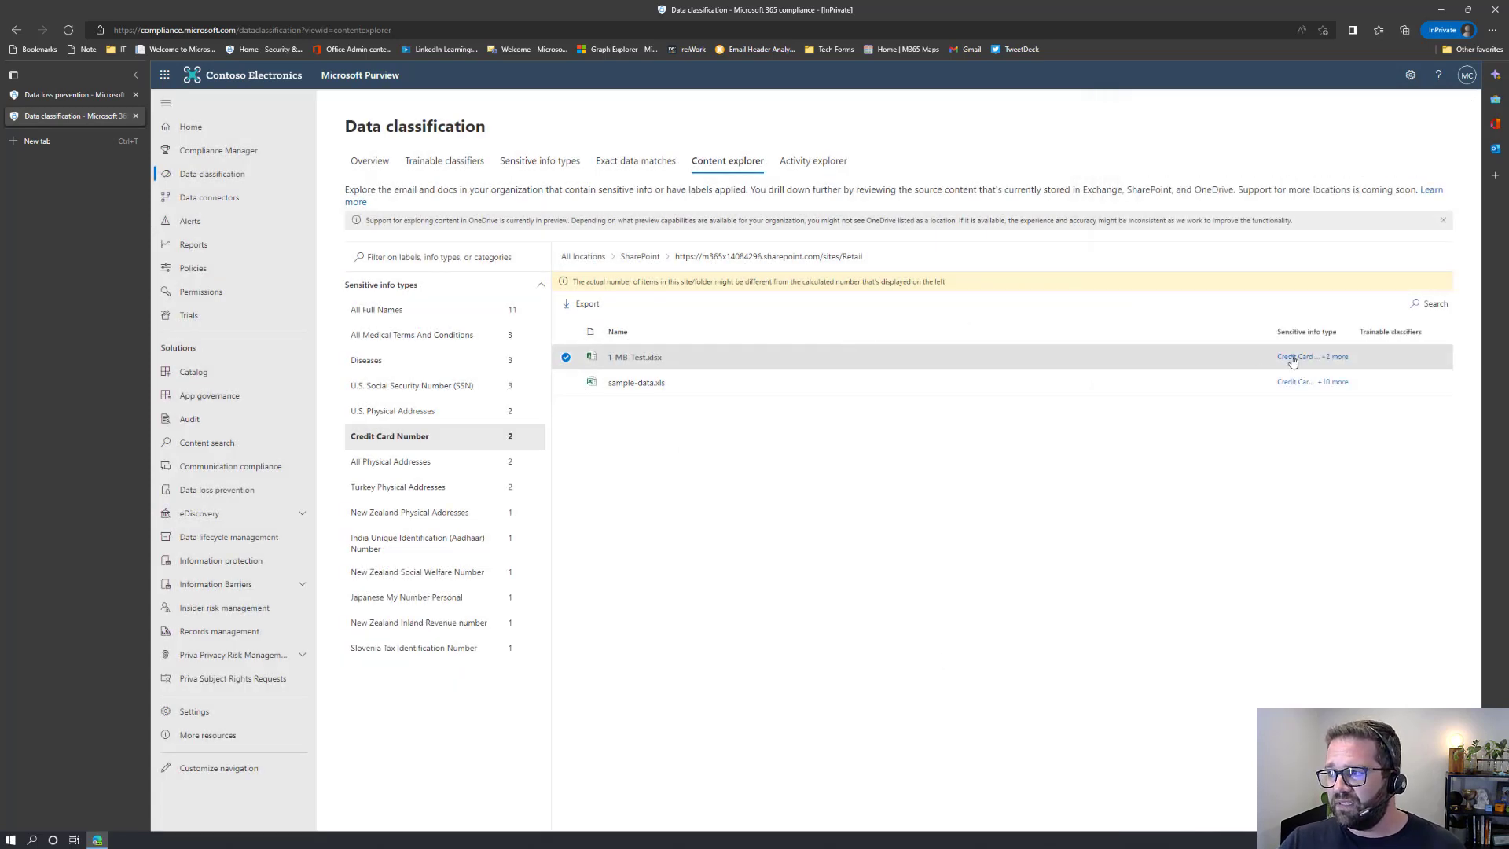
left_click(626, 358)
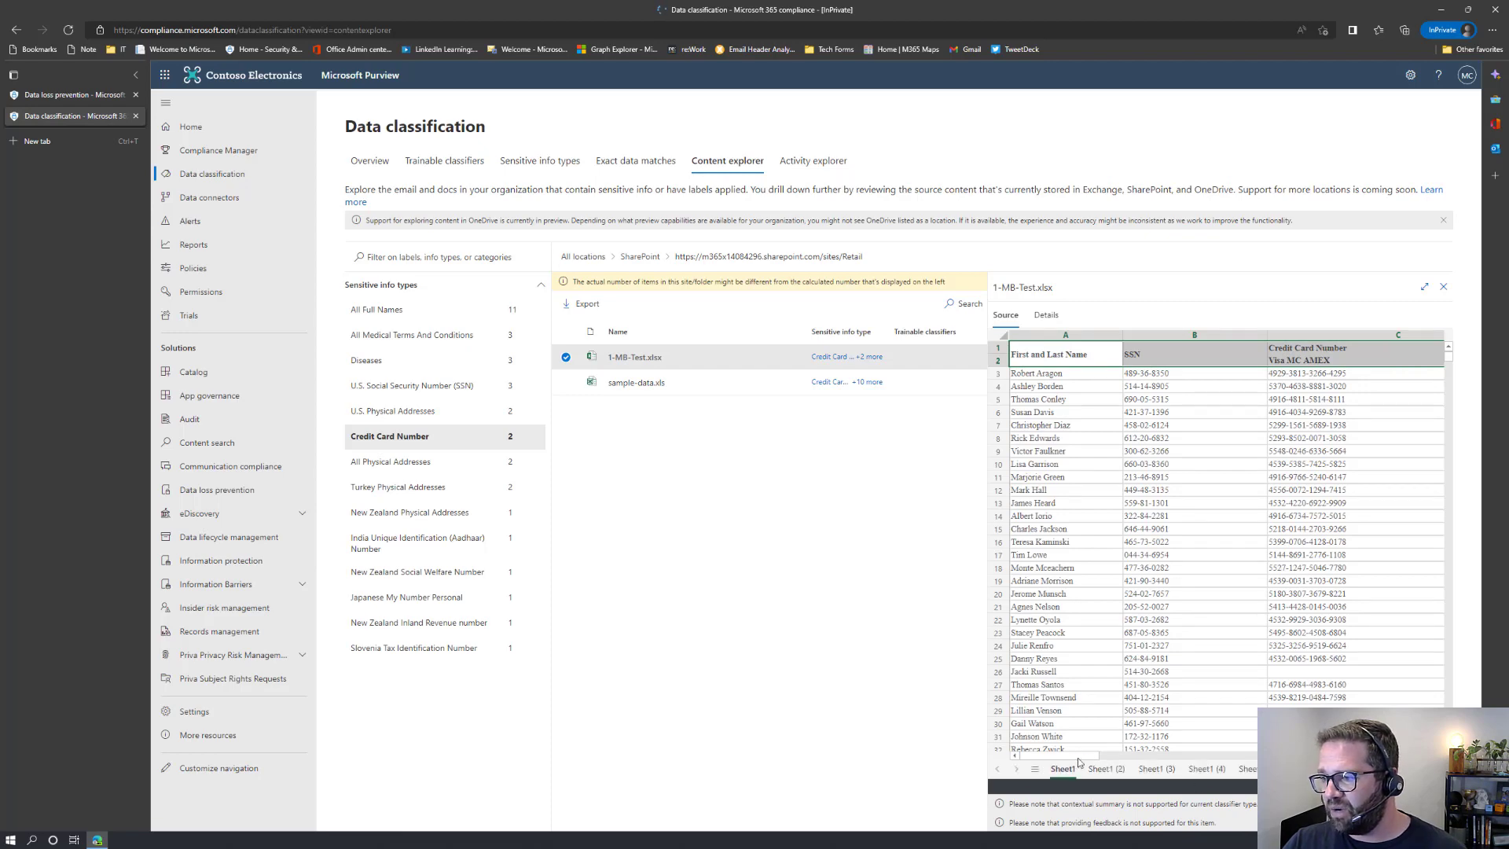
left_click_drag(1075, 754, 1011, 753)
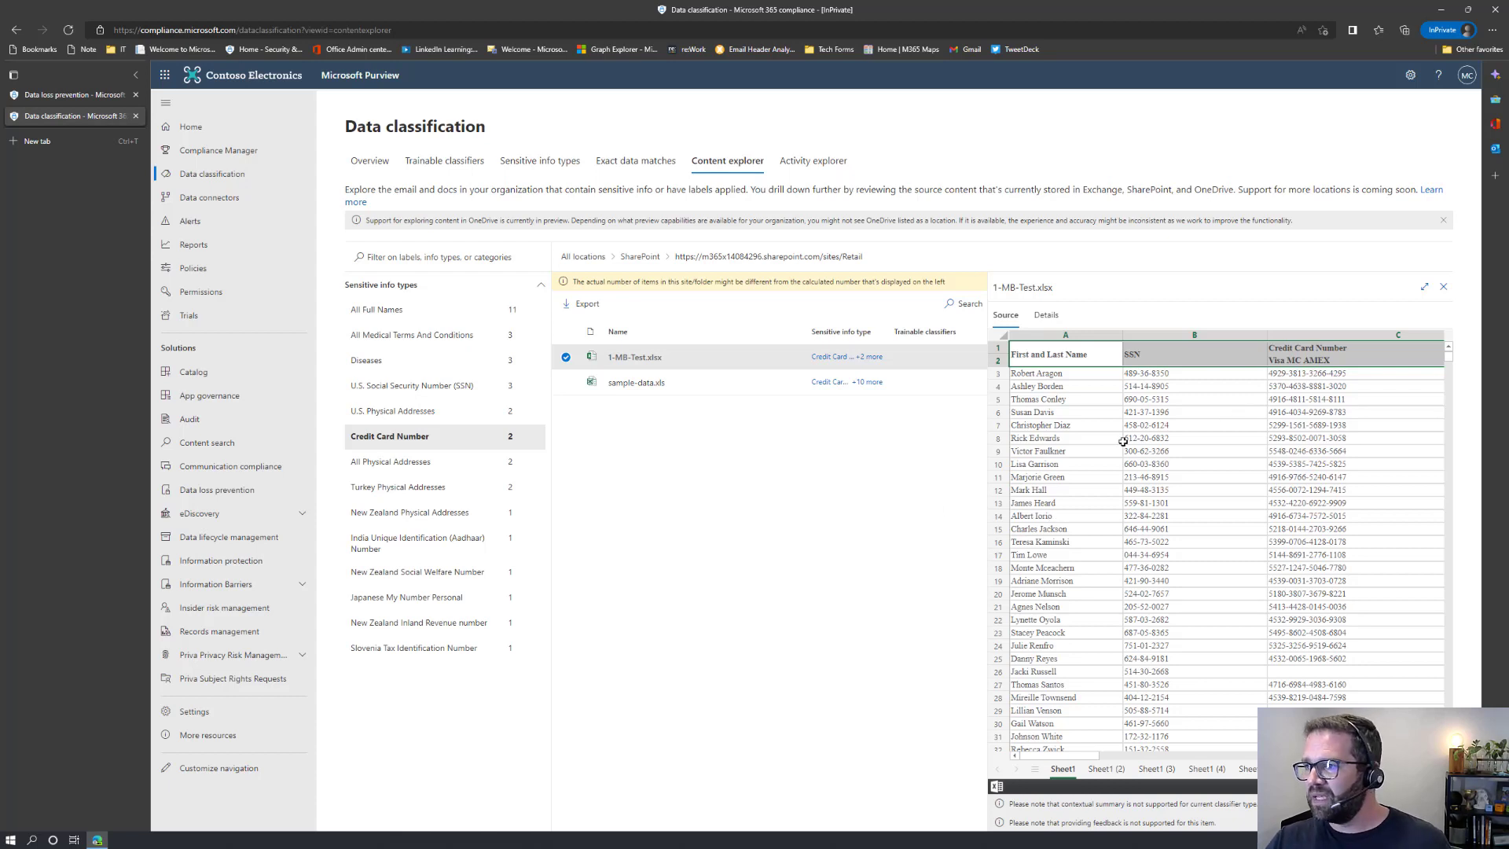
left_click_drag(1065, 432, 1372, 573)
left_click(1275, 548)
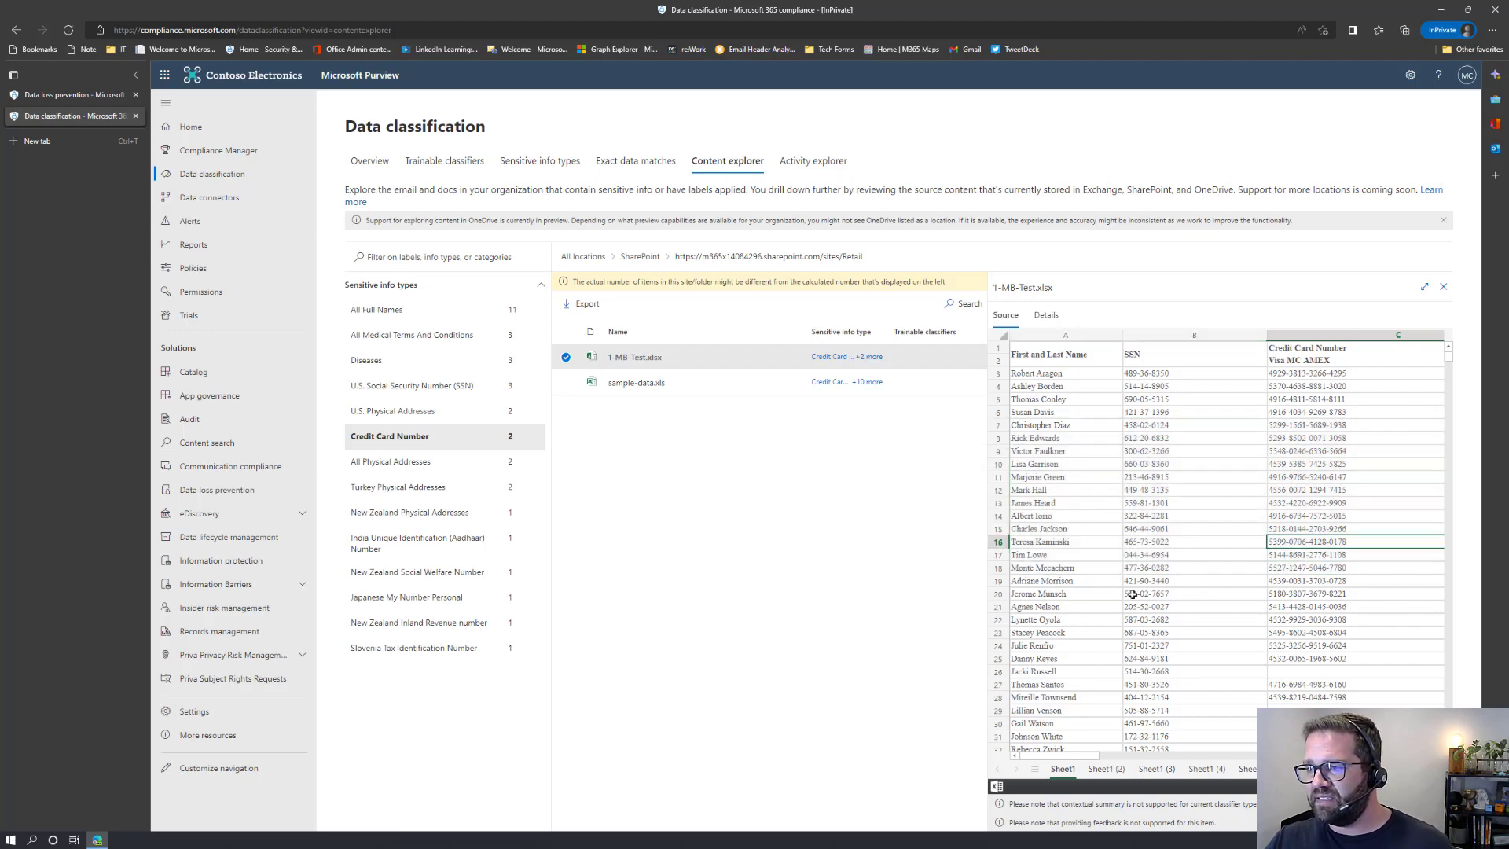
scroll(1098, 626, "down", 7)
scroll(1098, 626, "down", 5)
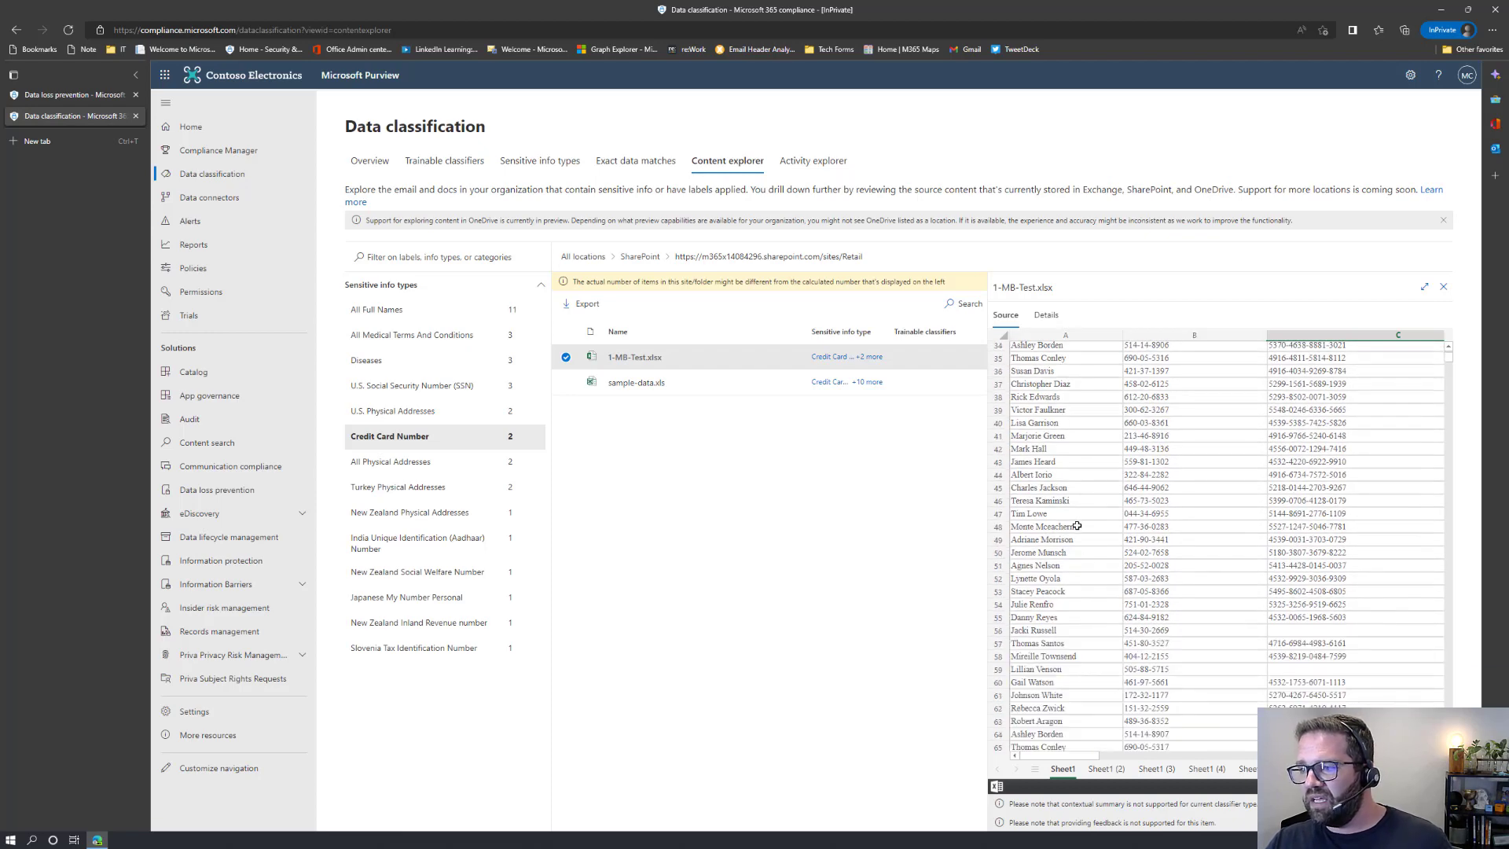
Step: Review the metadata details of 1-MB-Test.xlsx and view the Exact data matches page
left_click(1046, 314)
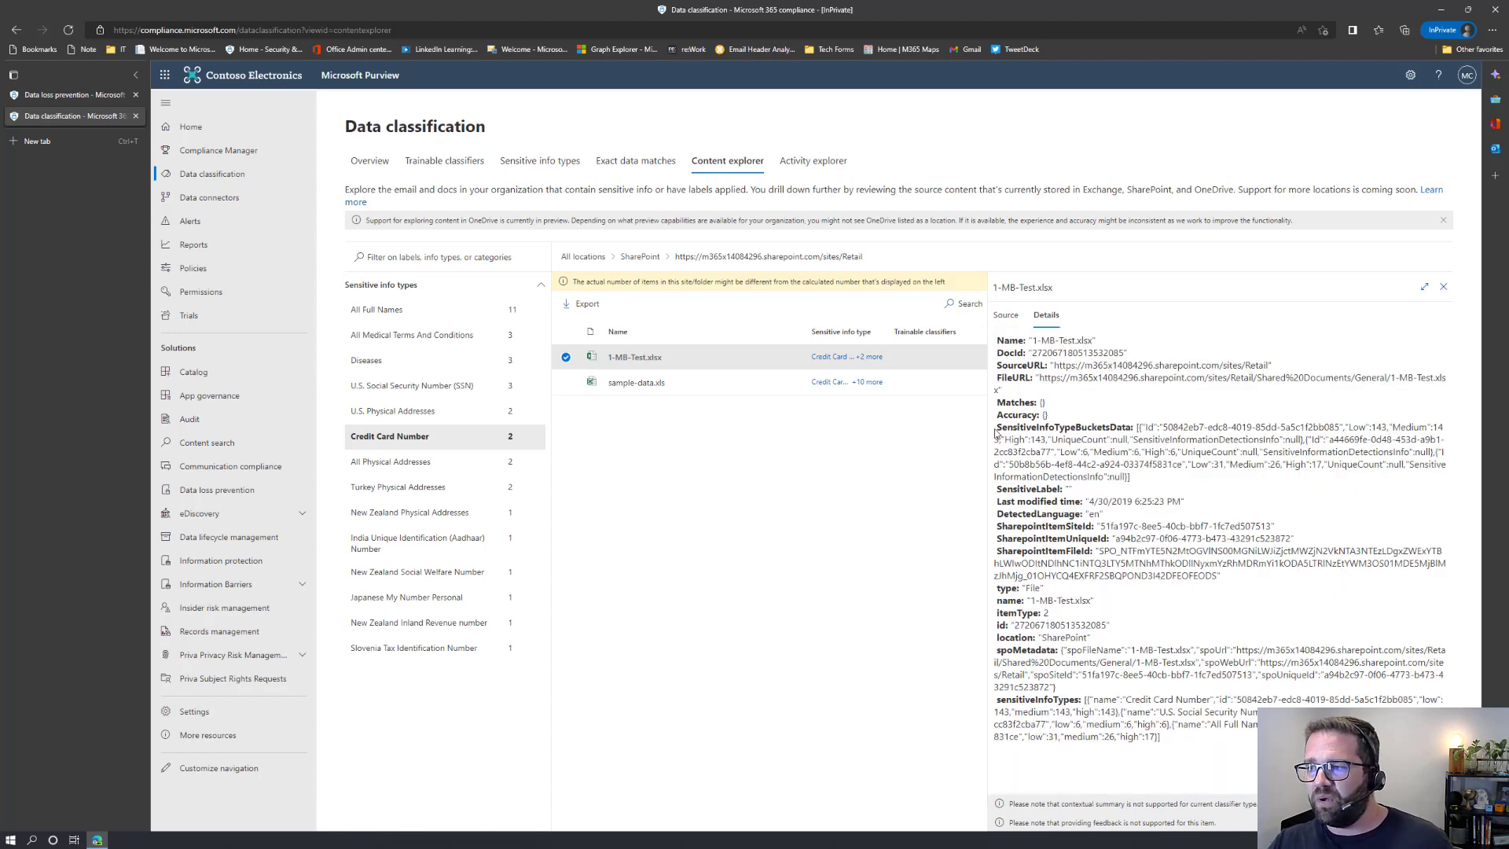
left_click_drag(1004, 430, 1083, 578)
left_click(1083, 578)
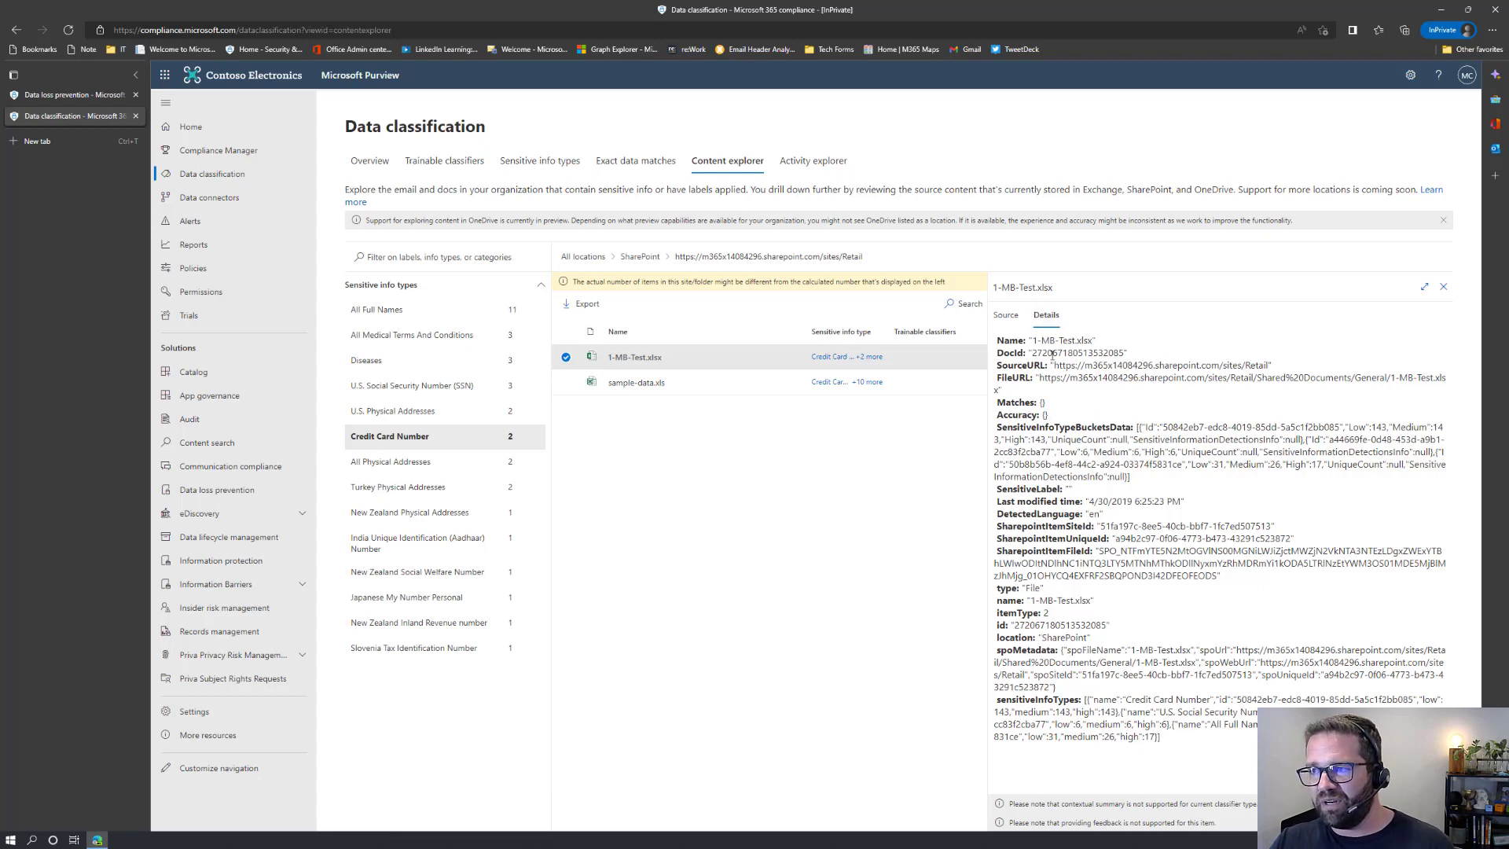
left_click_drag(1036, 367, 1100, 719)
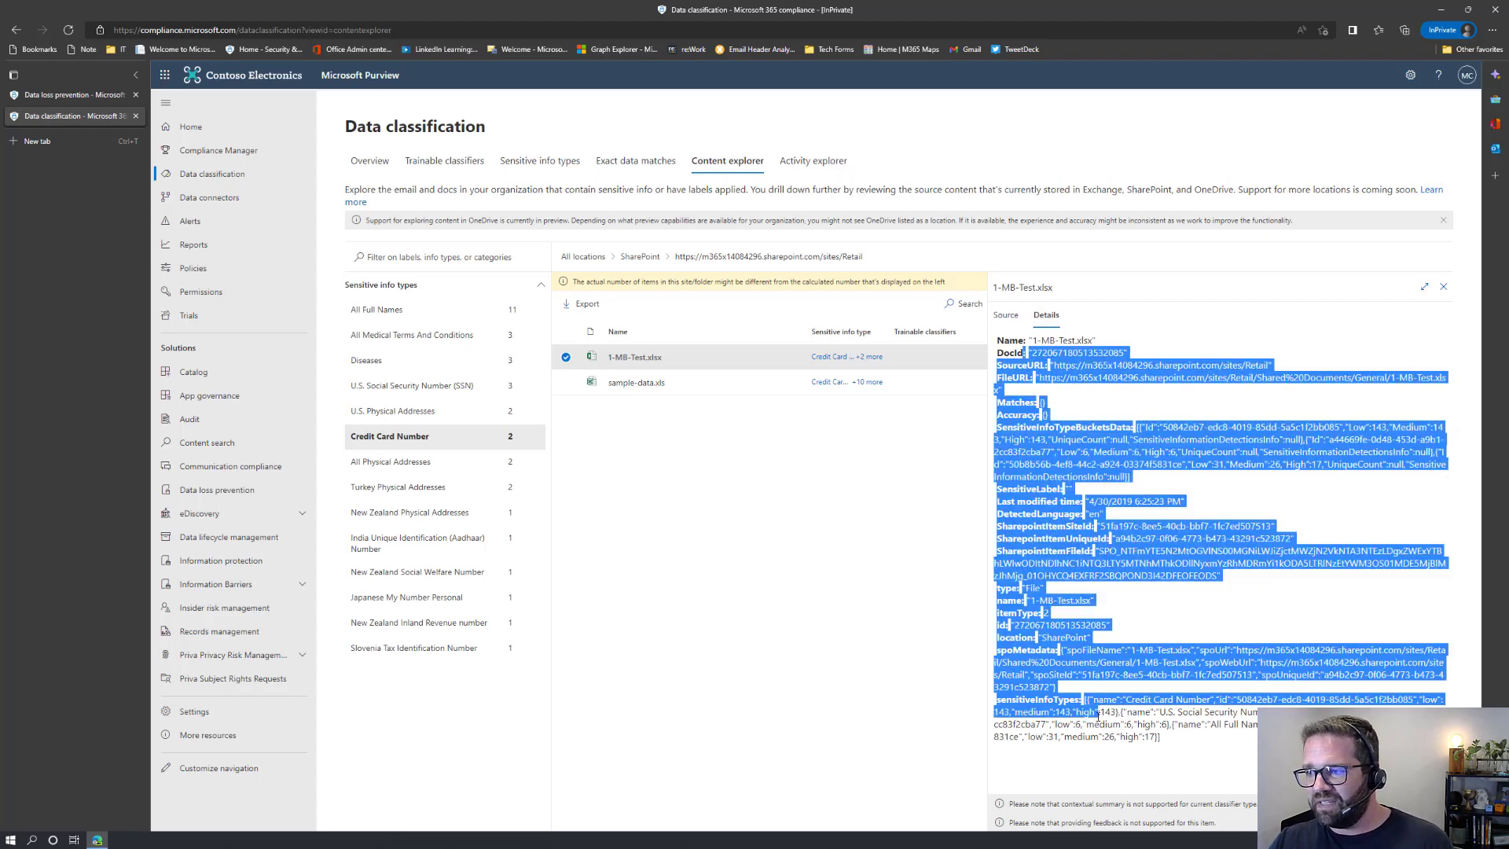
left_click(1152, 721)
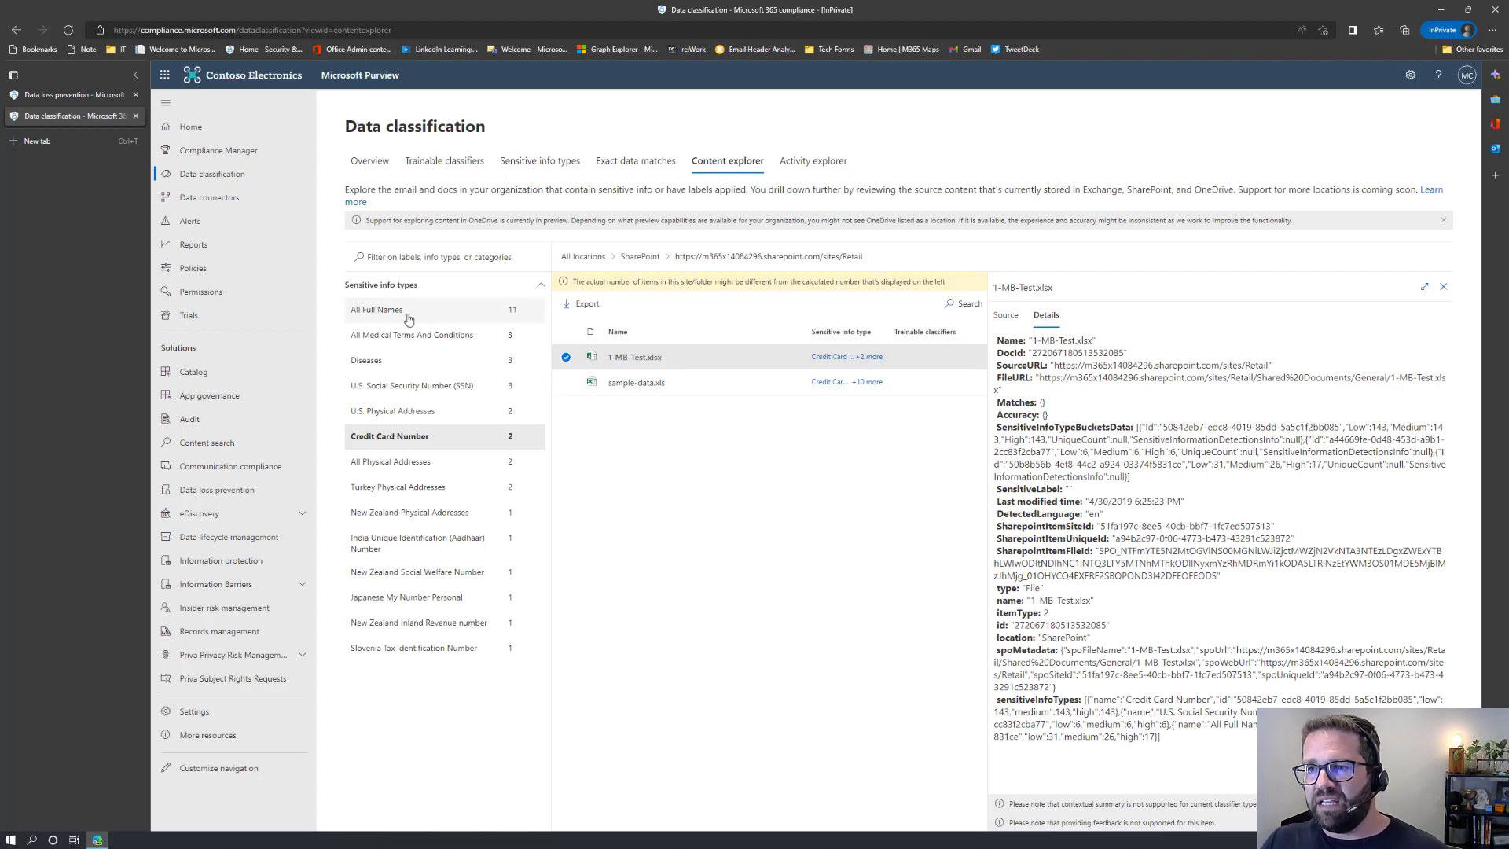
left_click(654, 168)
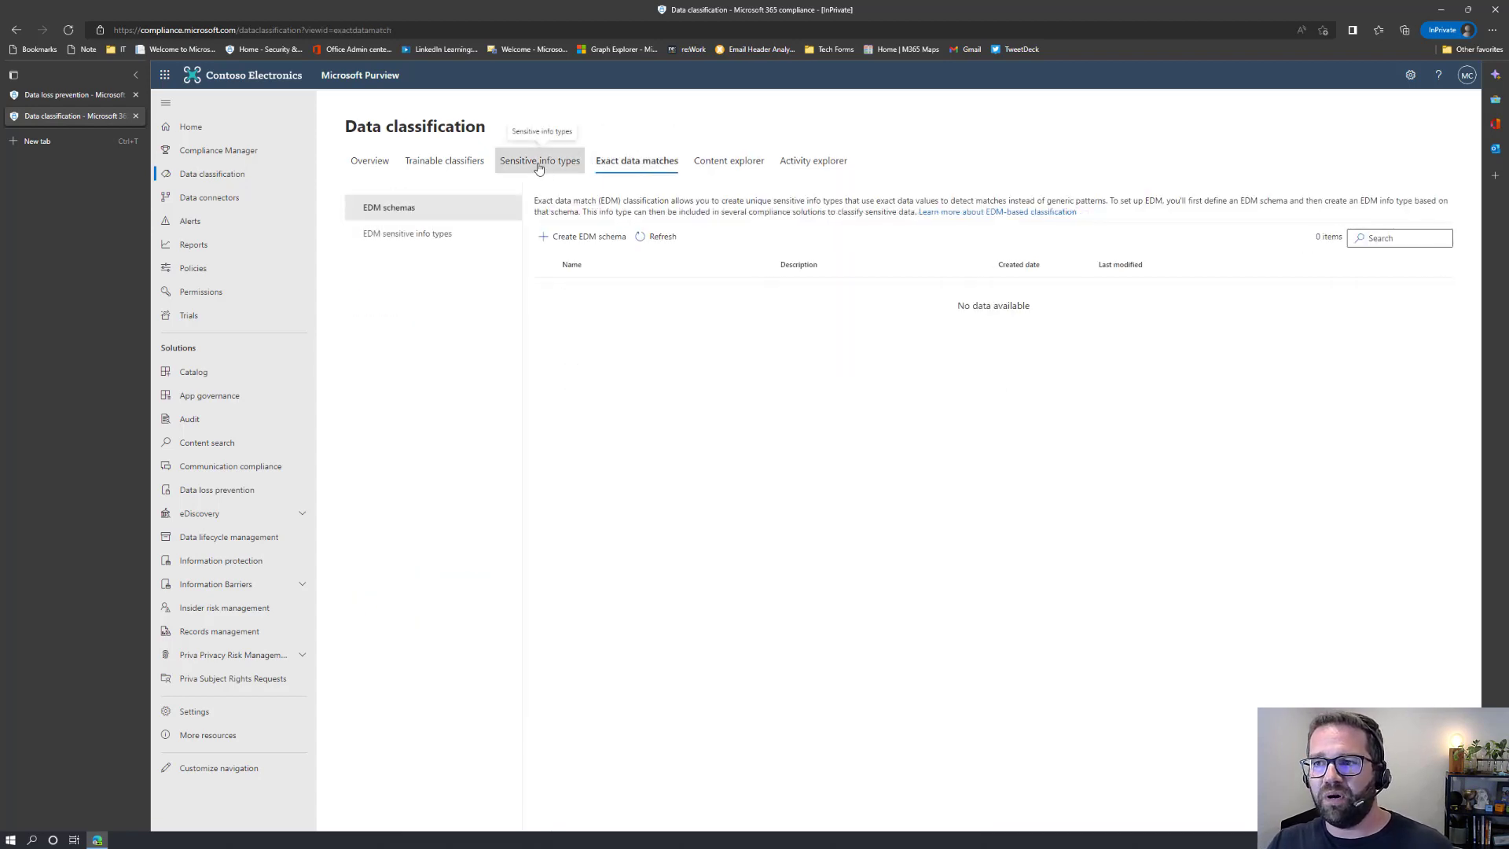
Step: Switch to the Data loss prevention policies page and start creating a new policy
left_click(93, 98)
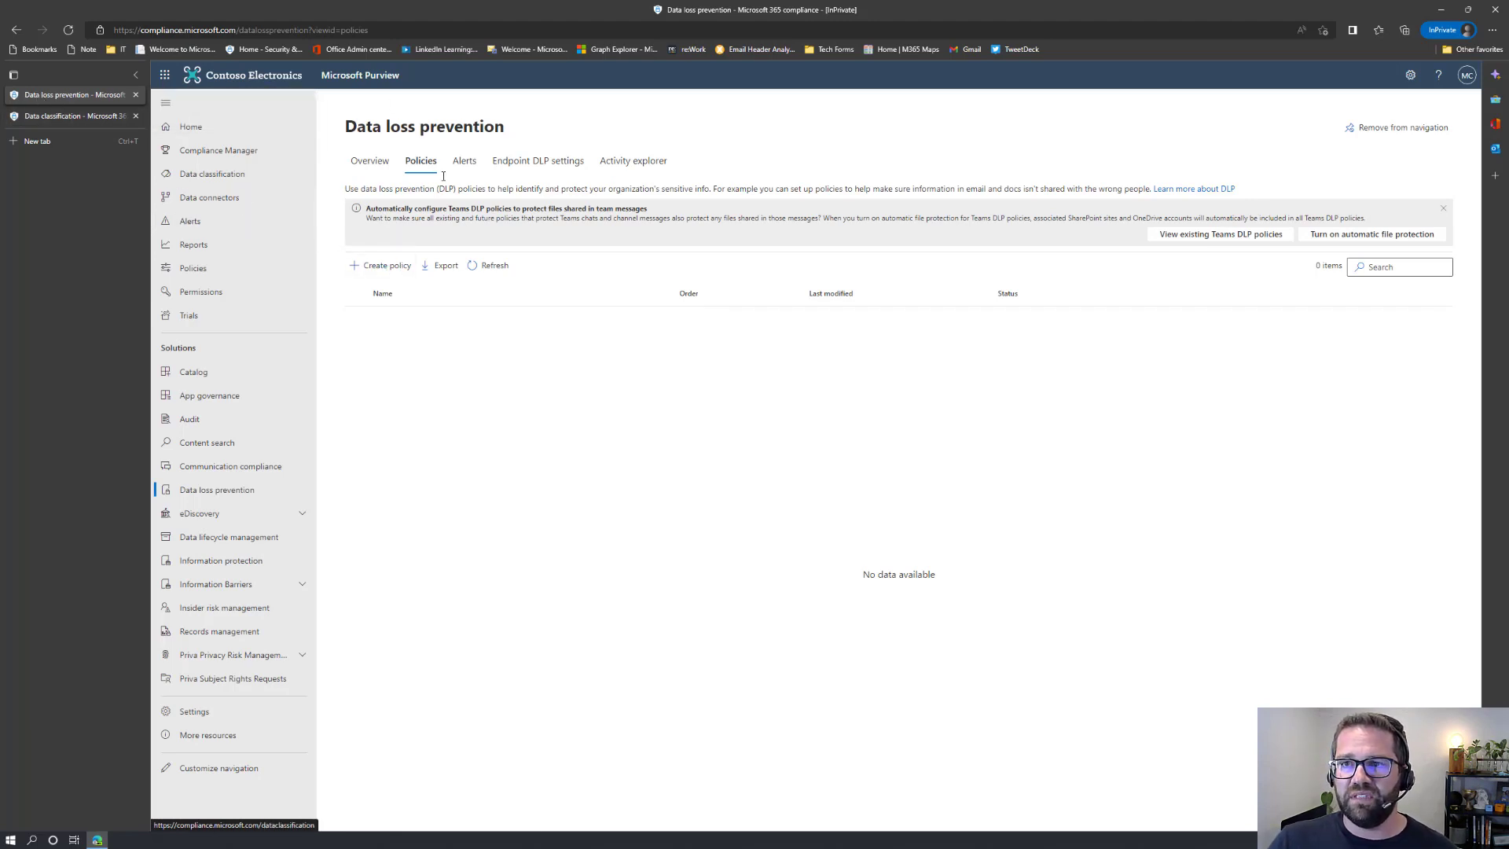
left_click(371, 266)
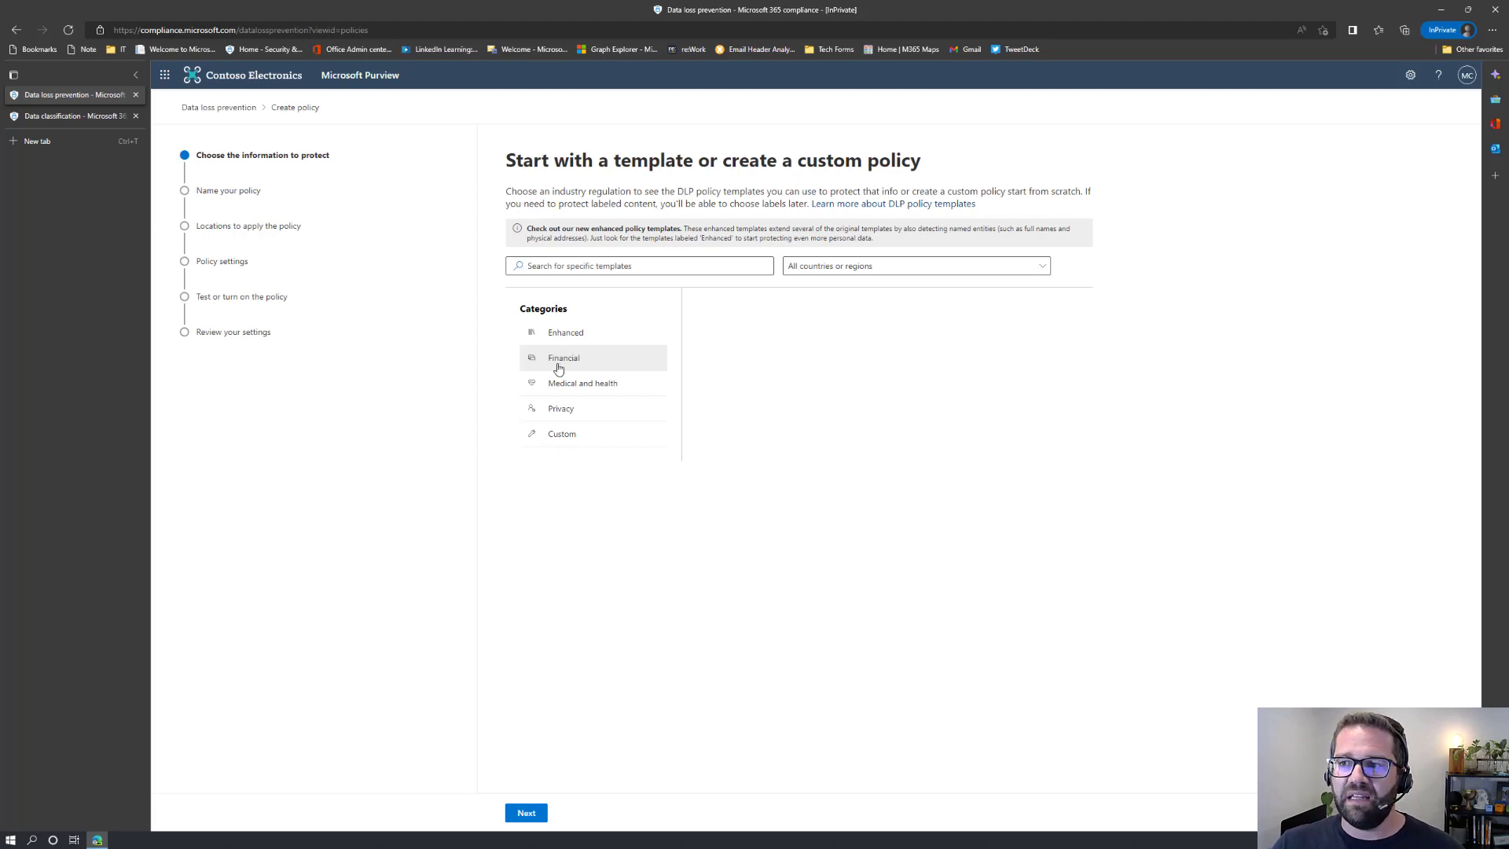
Step: Review what the U.S. Financial Data, FTC Consumer Rules, GLBA Enhanced and HIPAA Enhanced policy templates protect
left_click(558, 368)
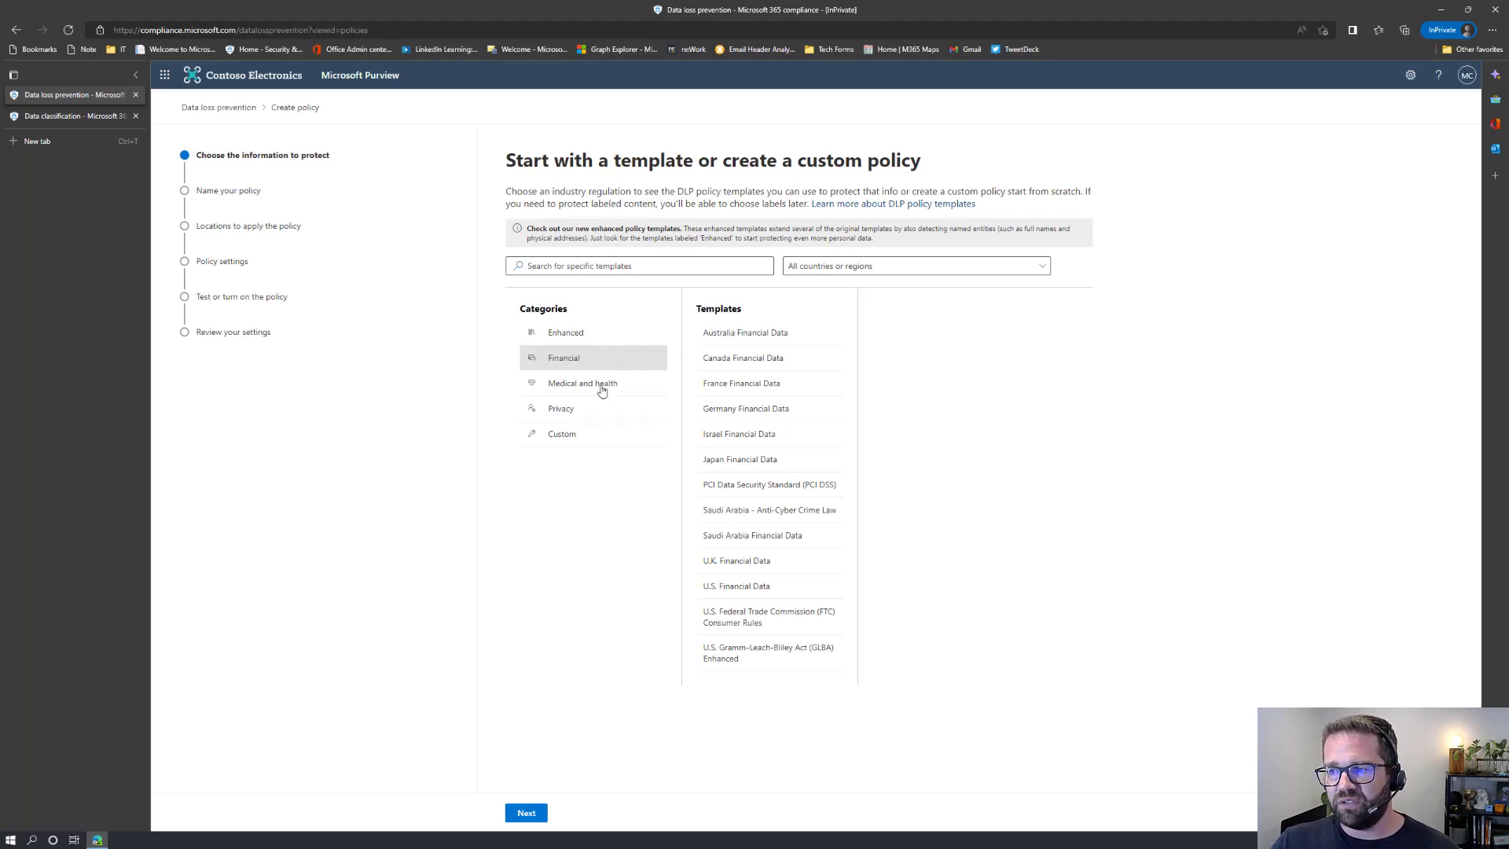
left_click(755, 597)
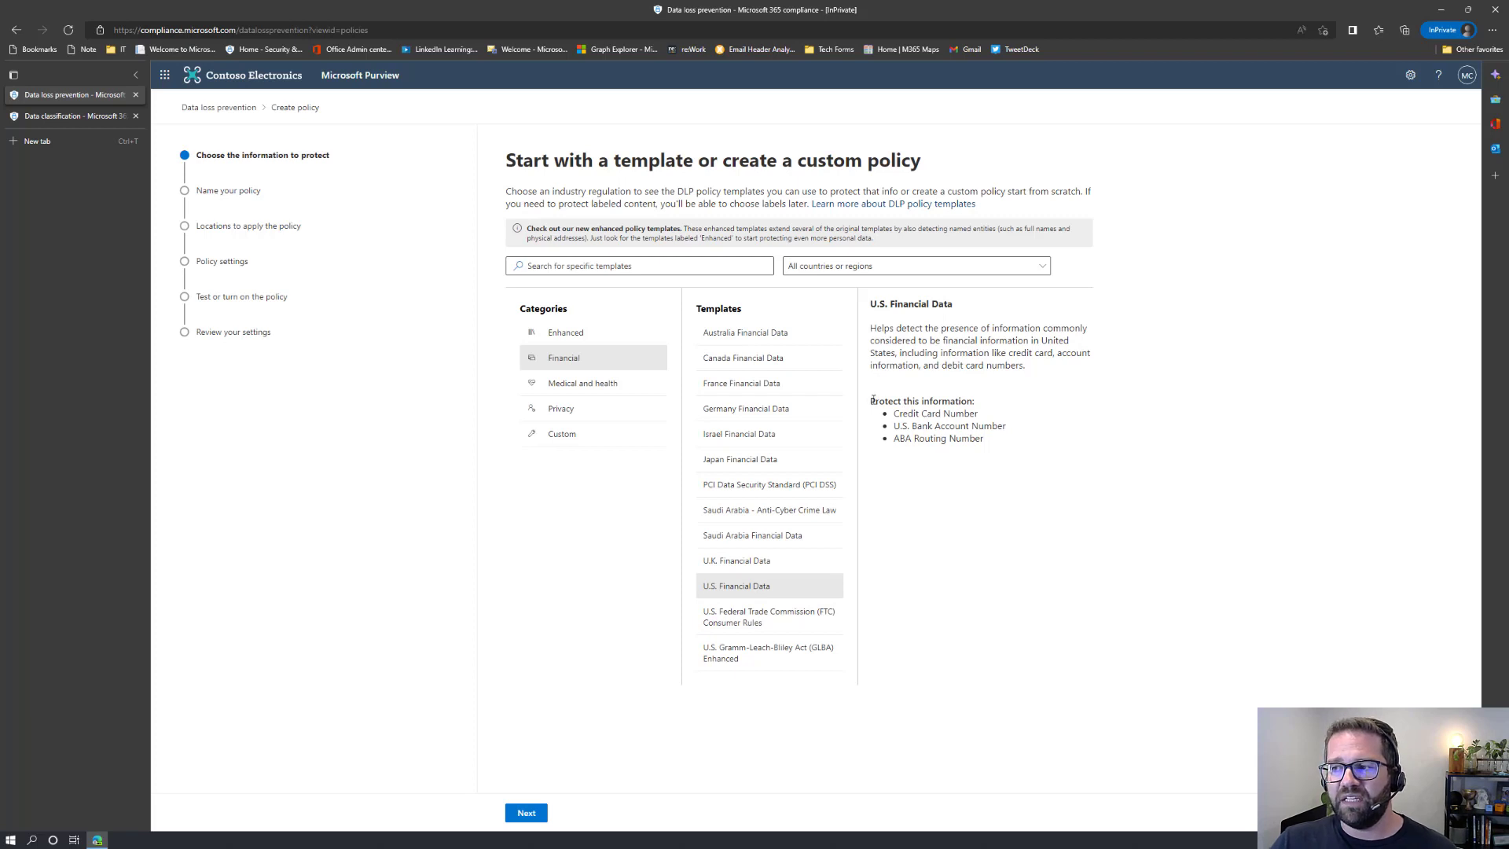
left_click_drag(872, 399, 982, 437)
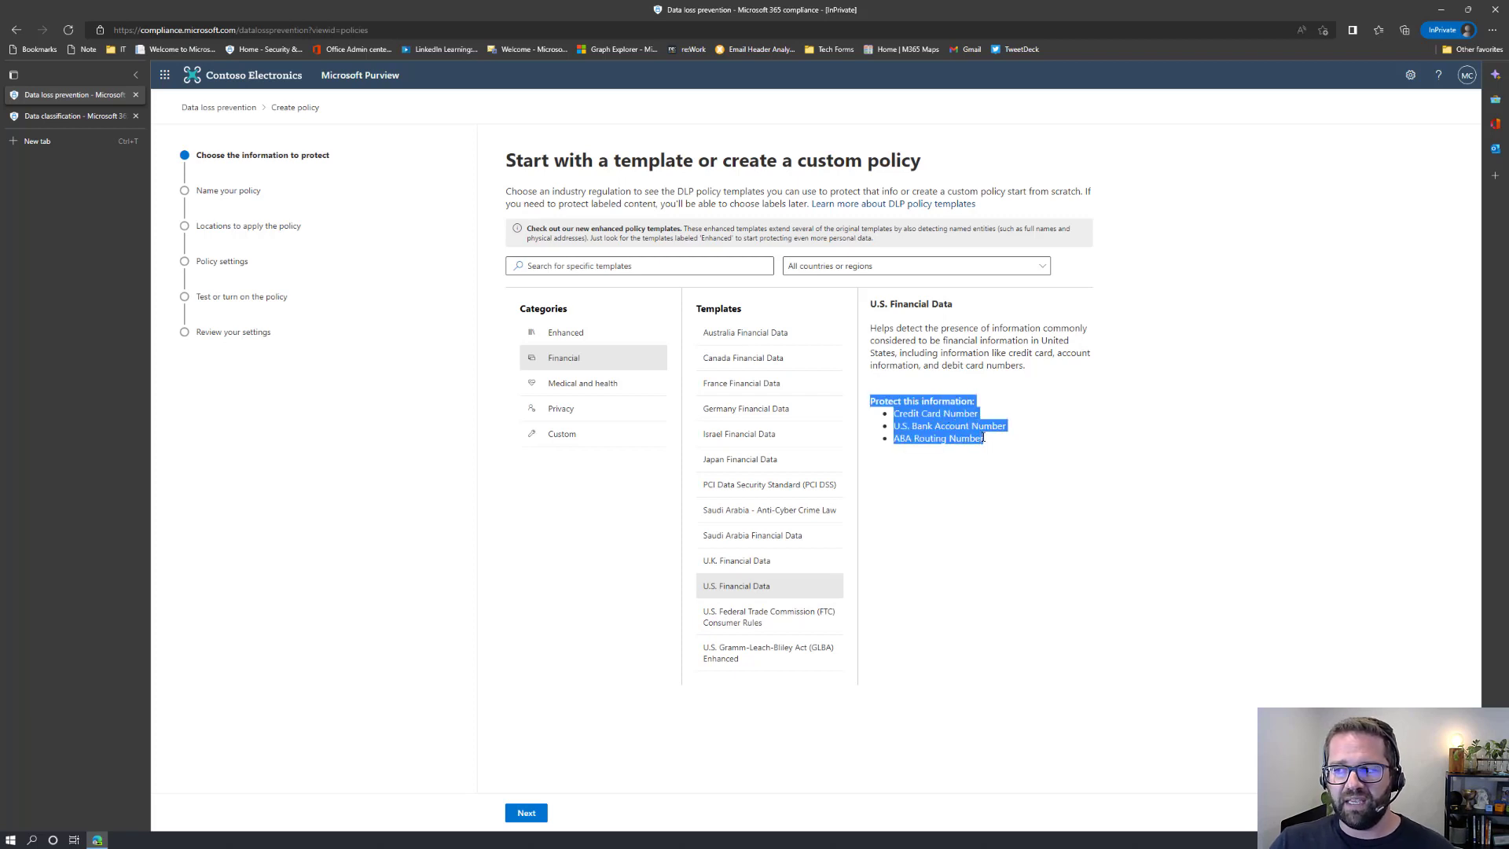
left_click(873, 616)
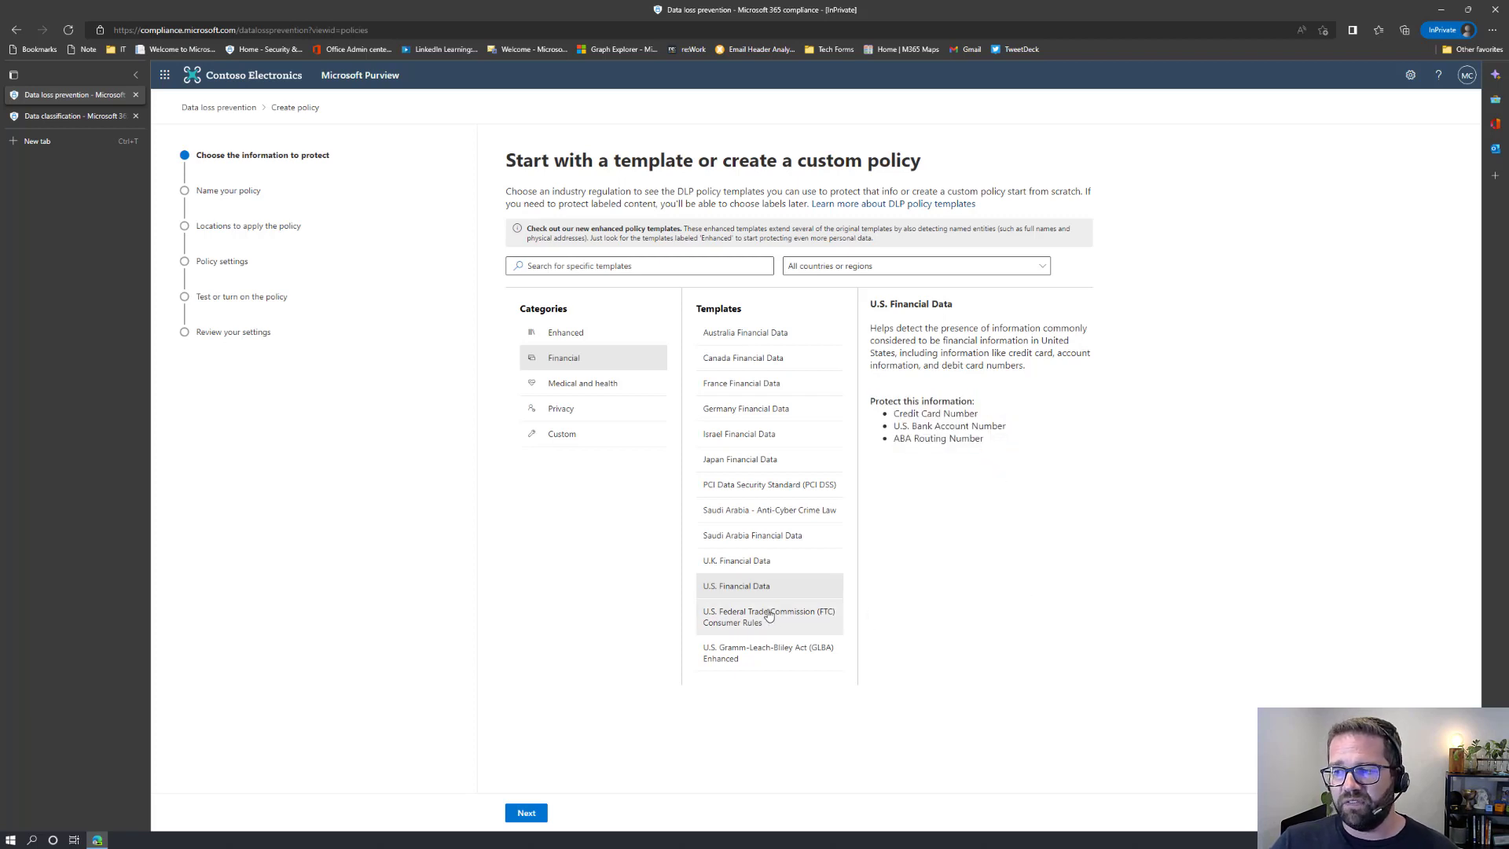
left_click(769, 615)
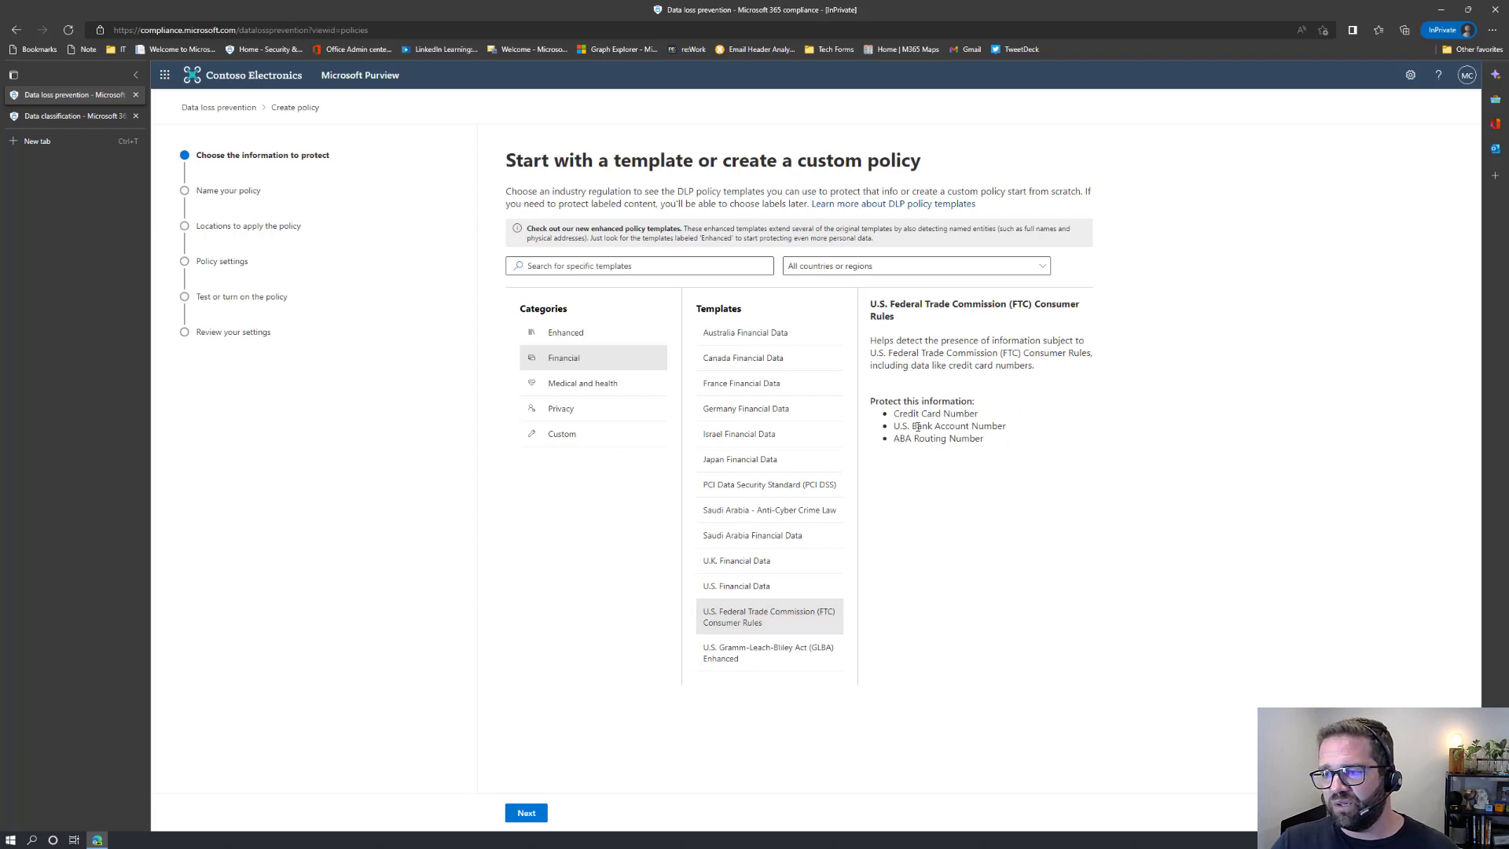
left_click(787, 652)
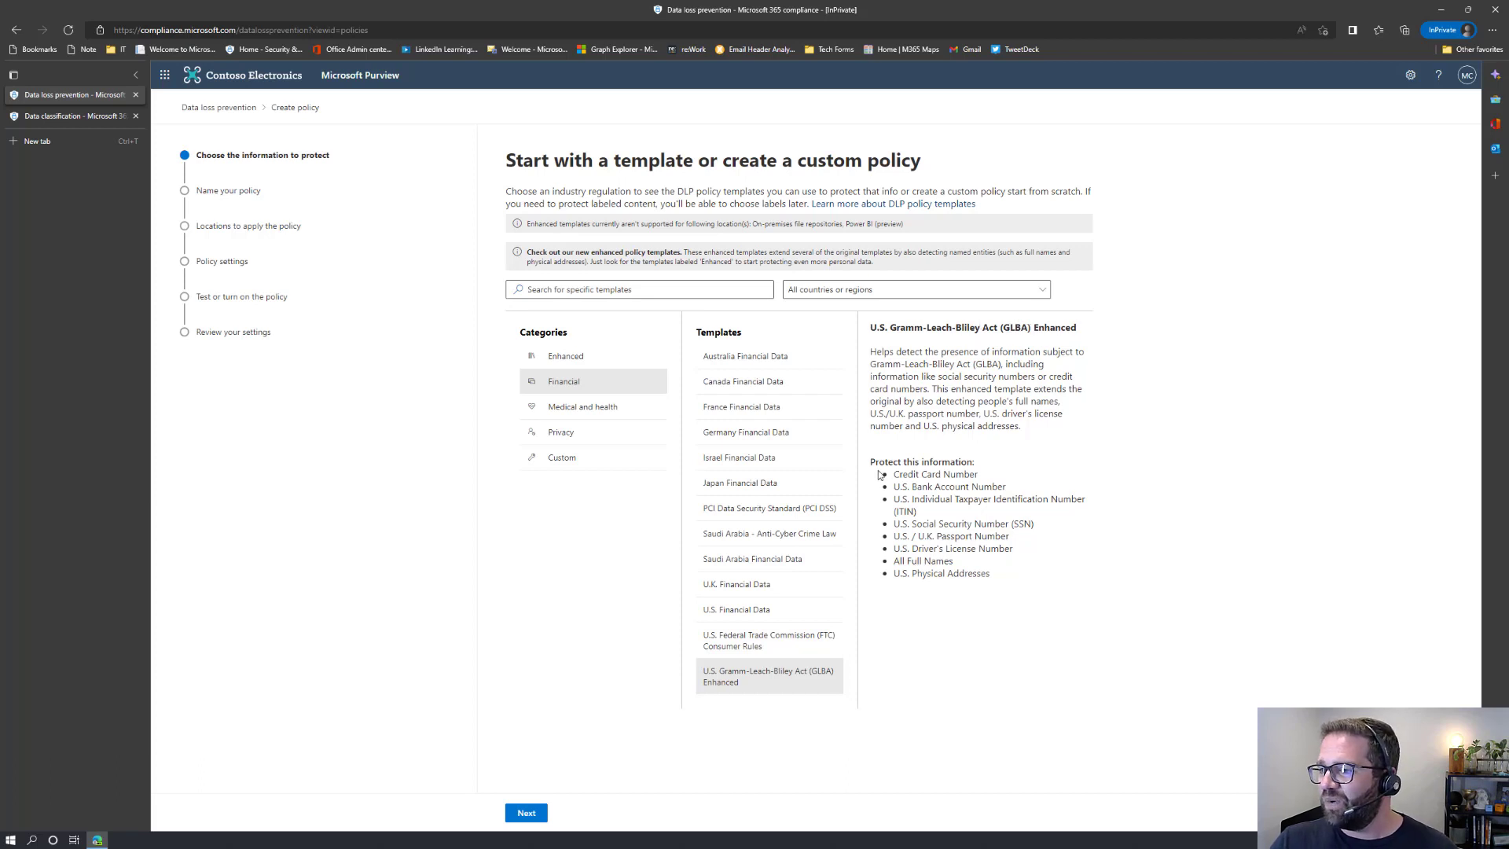
left_click_drag(892, 474, 987, 576)
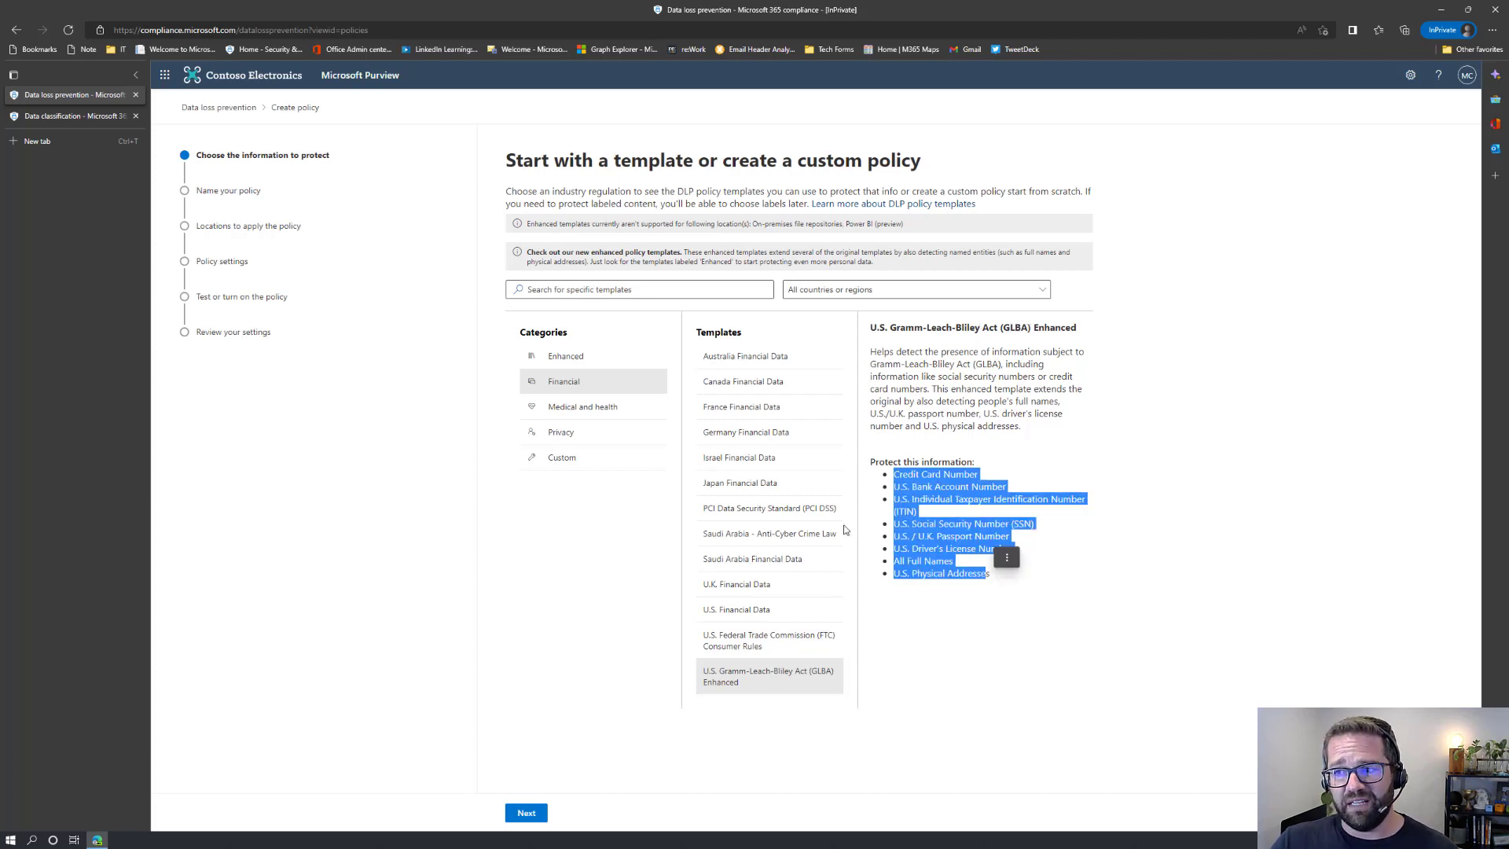
left_click(575, 407)
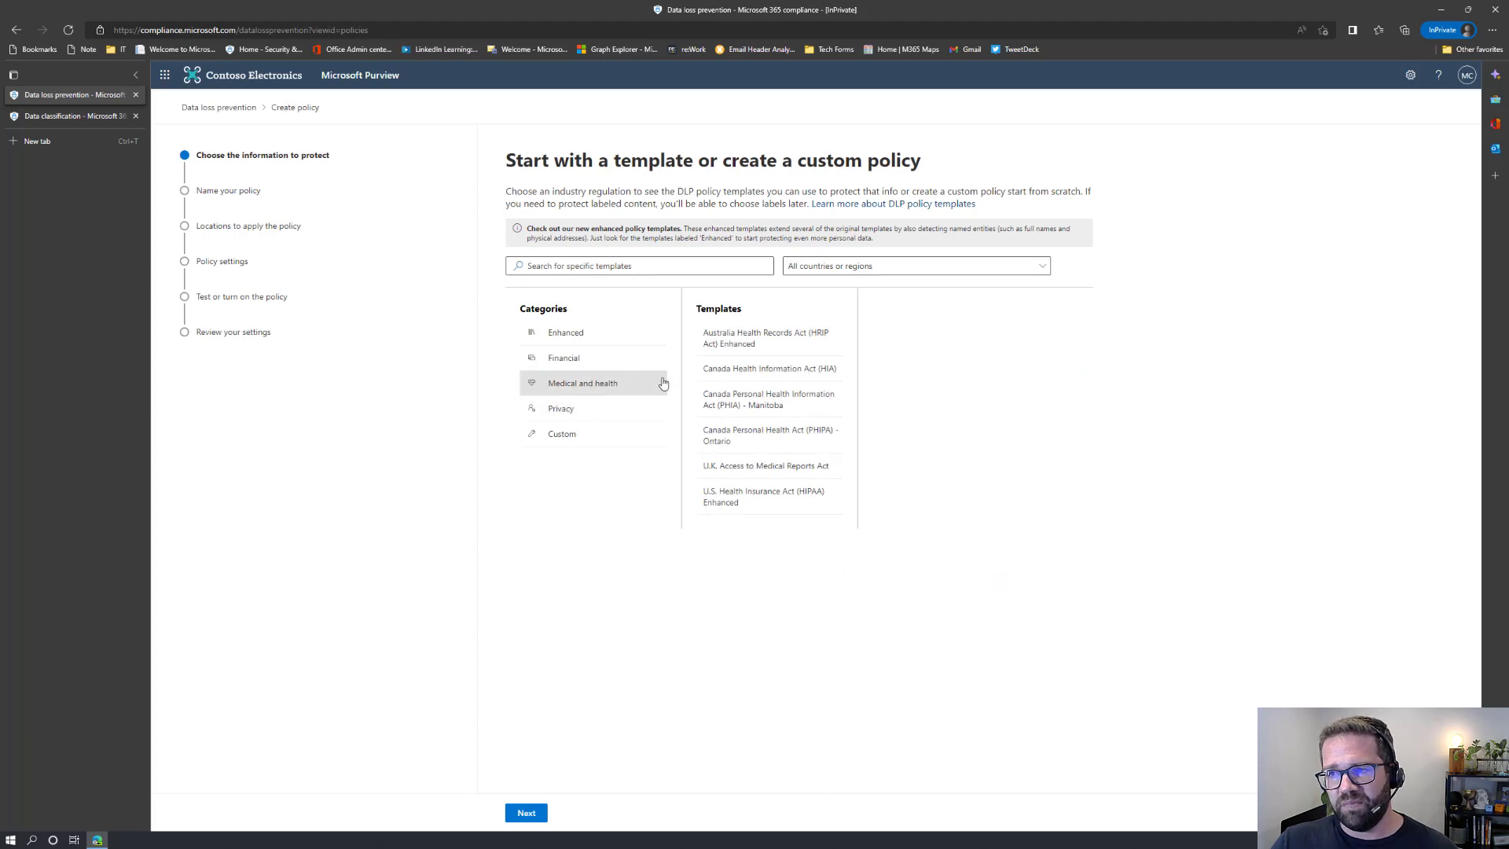
left_click(777, 496)
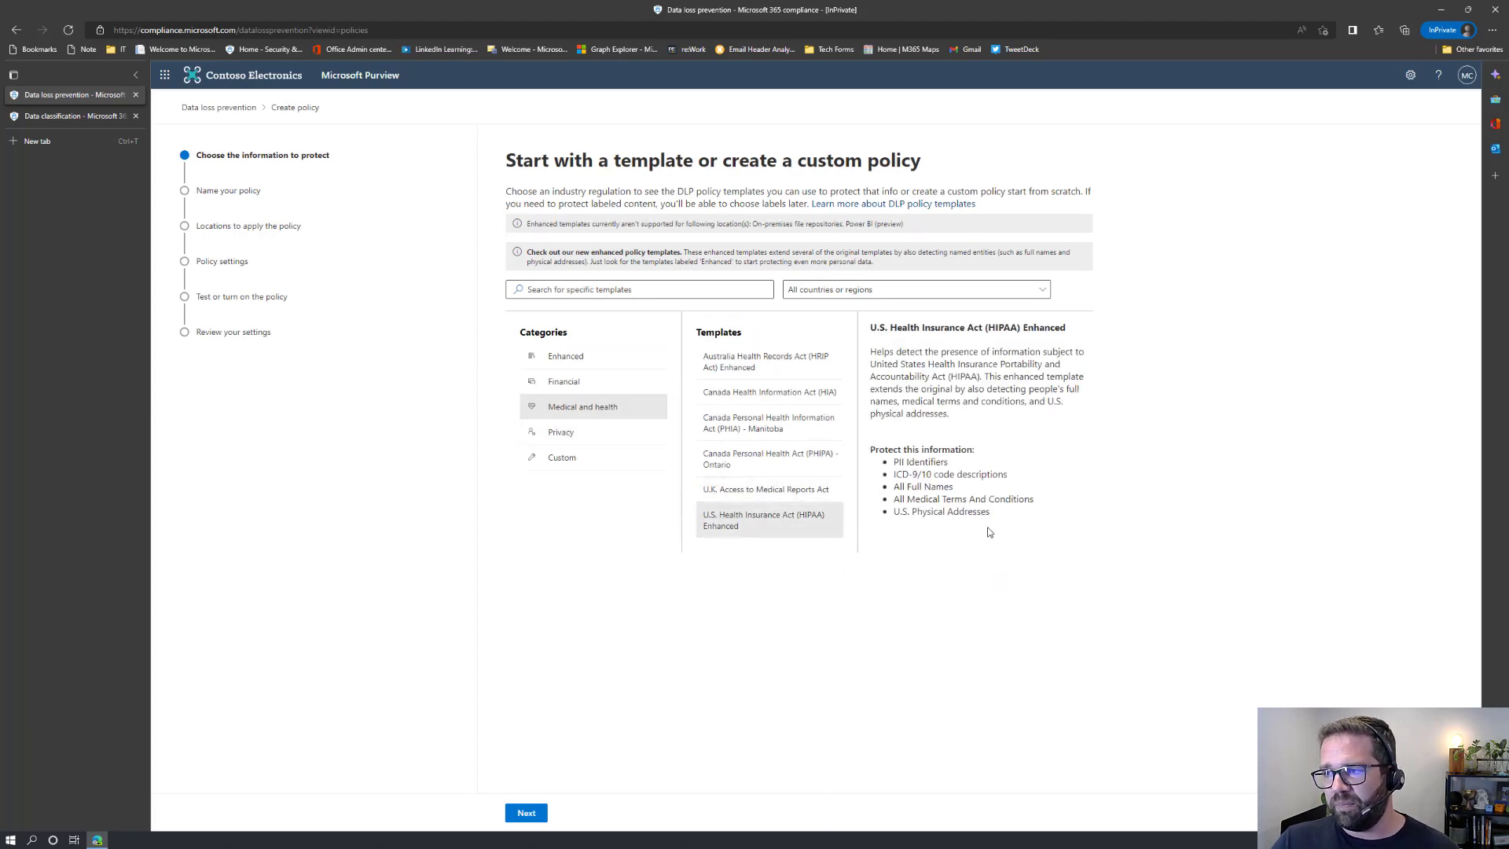
Step: Choose the Custom policy template from the Custom category for the new DLP policy
left_click(587, 462)
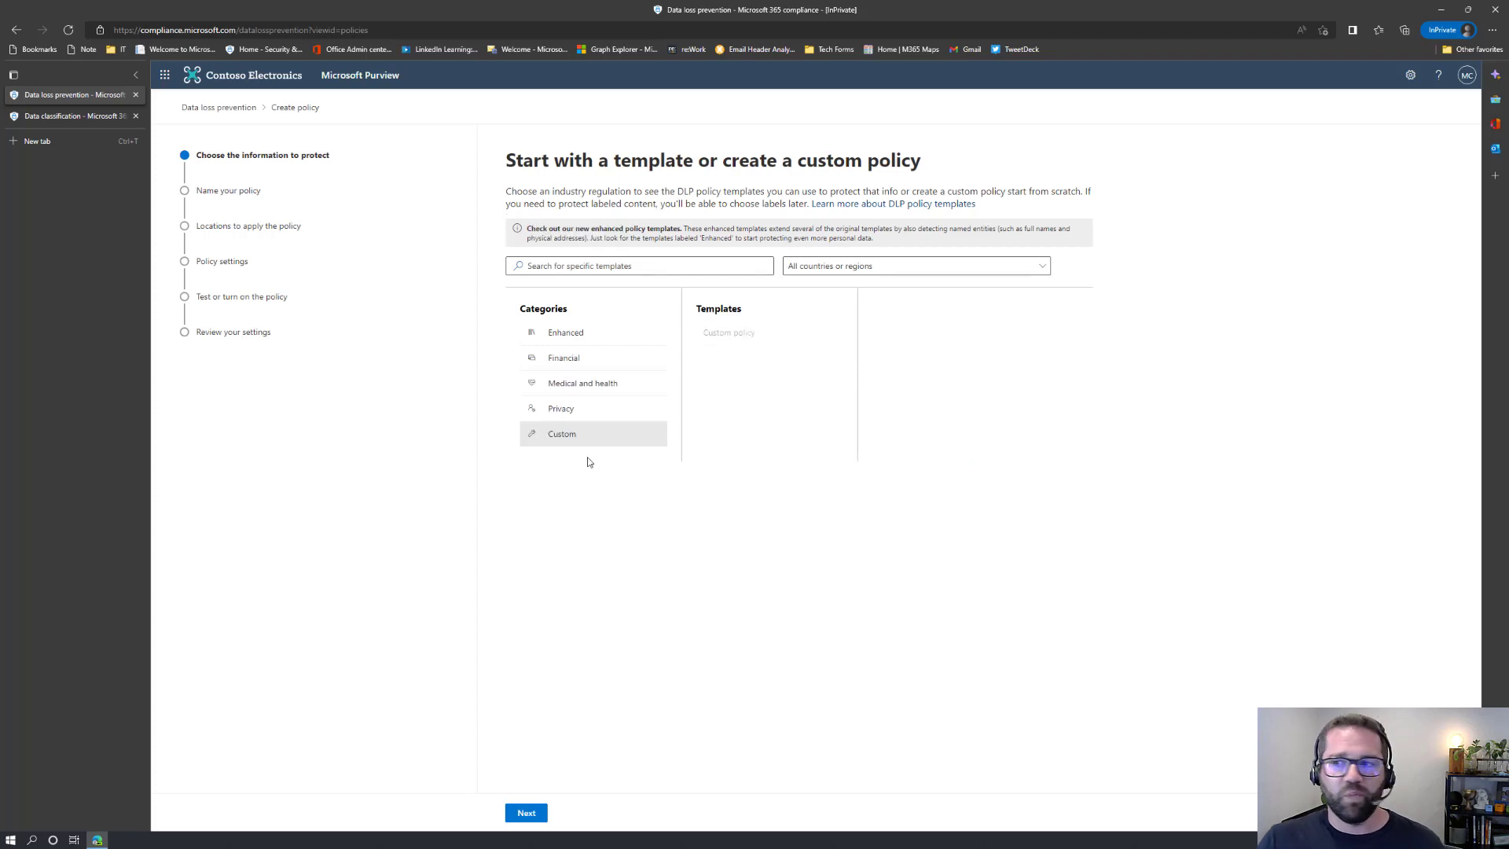
left_click(720, 330)
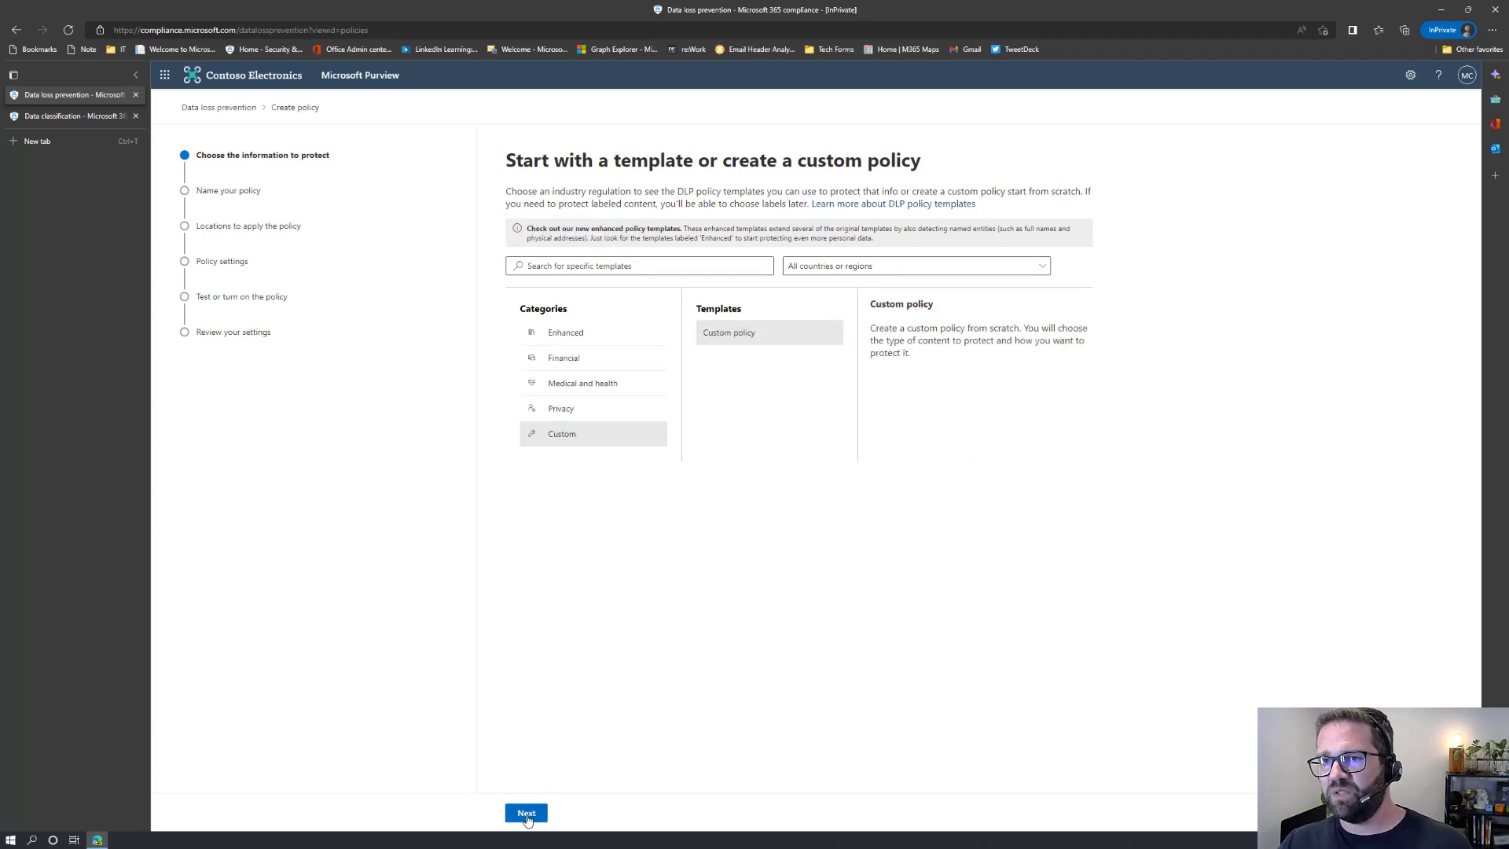
Step: Proceed with the custom template and name the DLP policy "Contoso - Monitor Only", keeping the default description
left_click(527, 814)
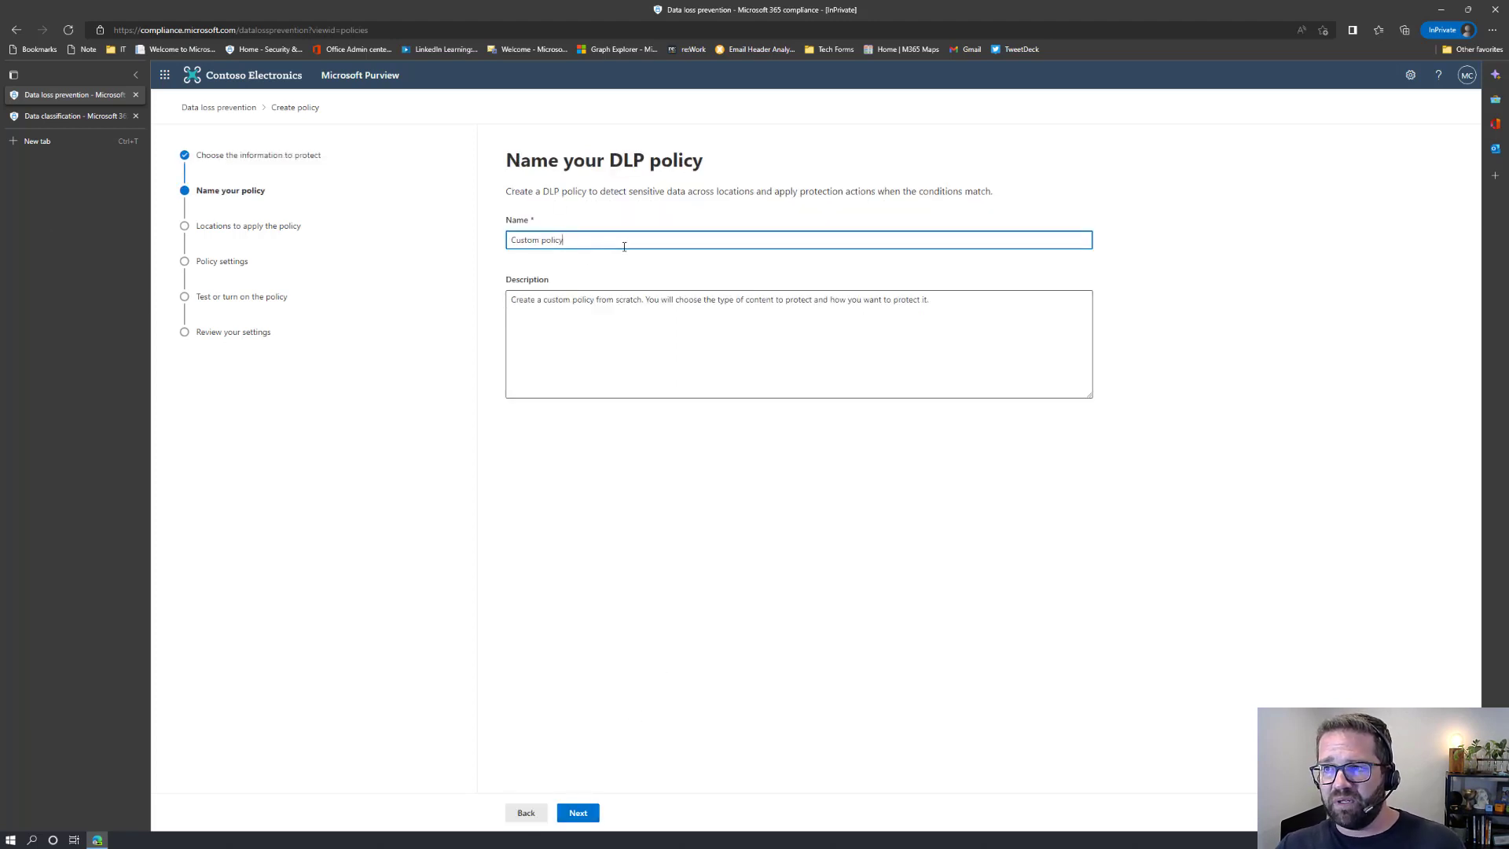
triple_click(595, 245)
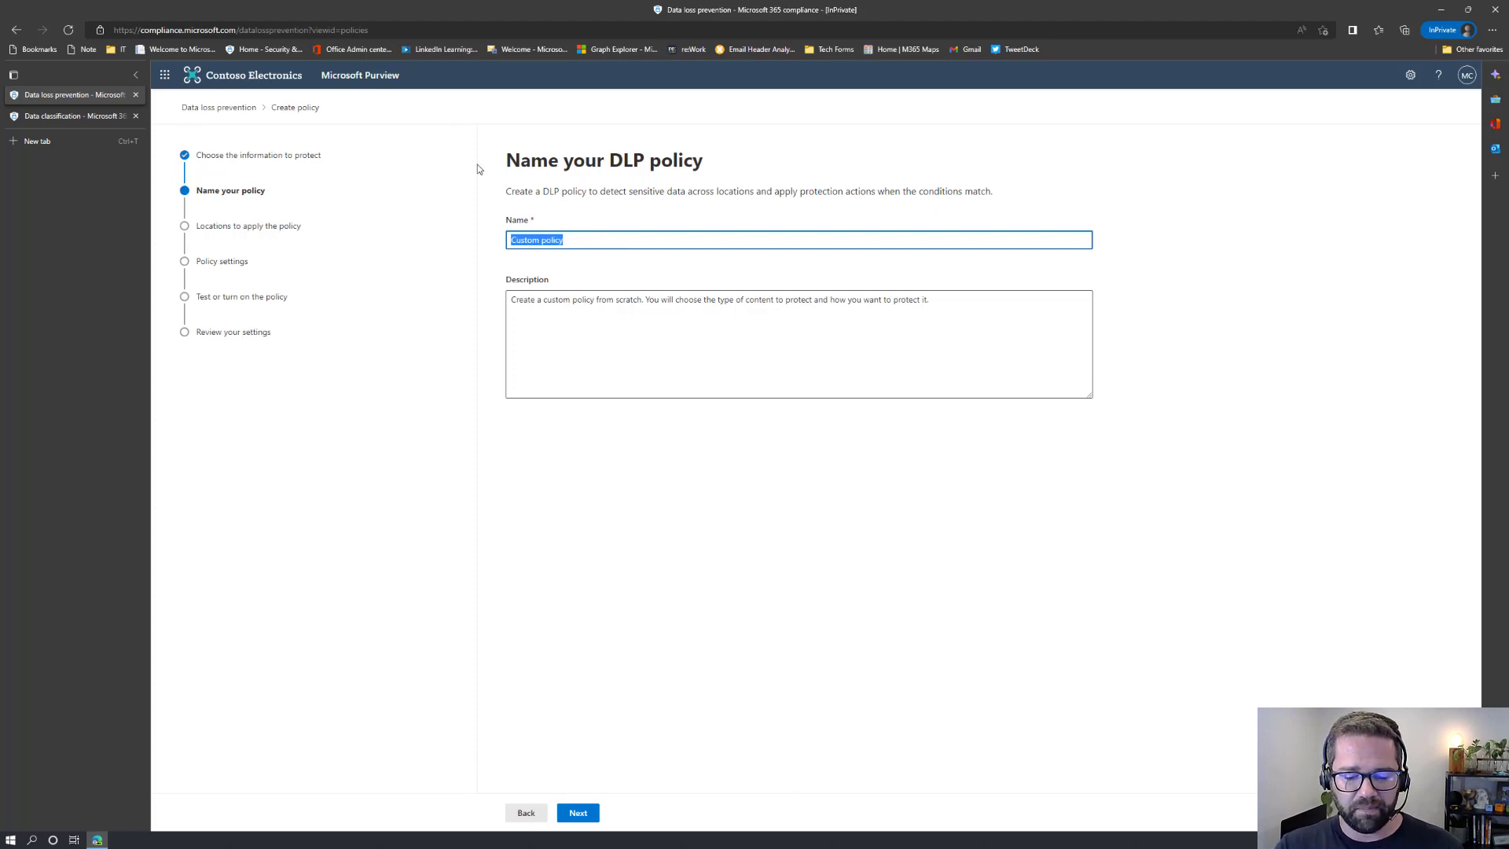
type("Contoso -")
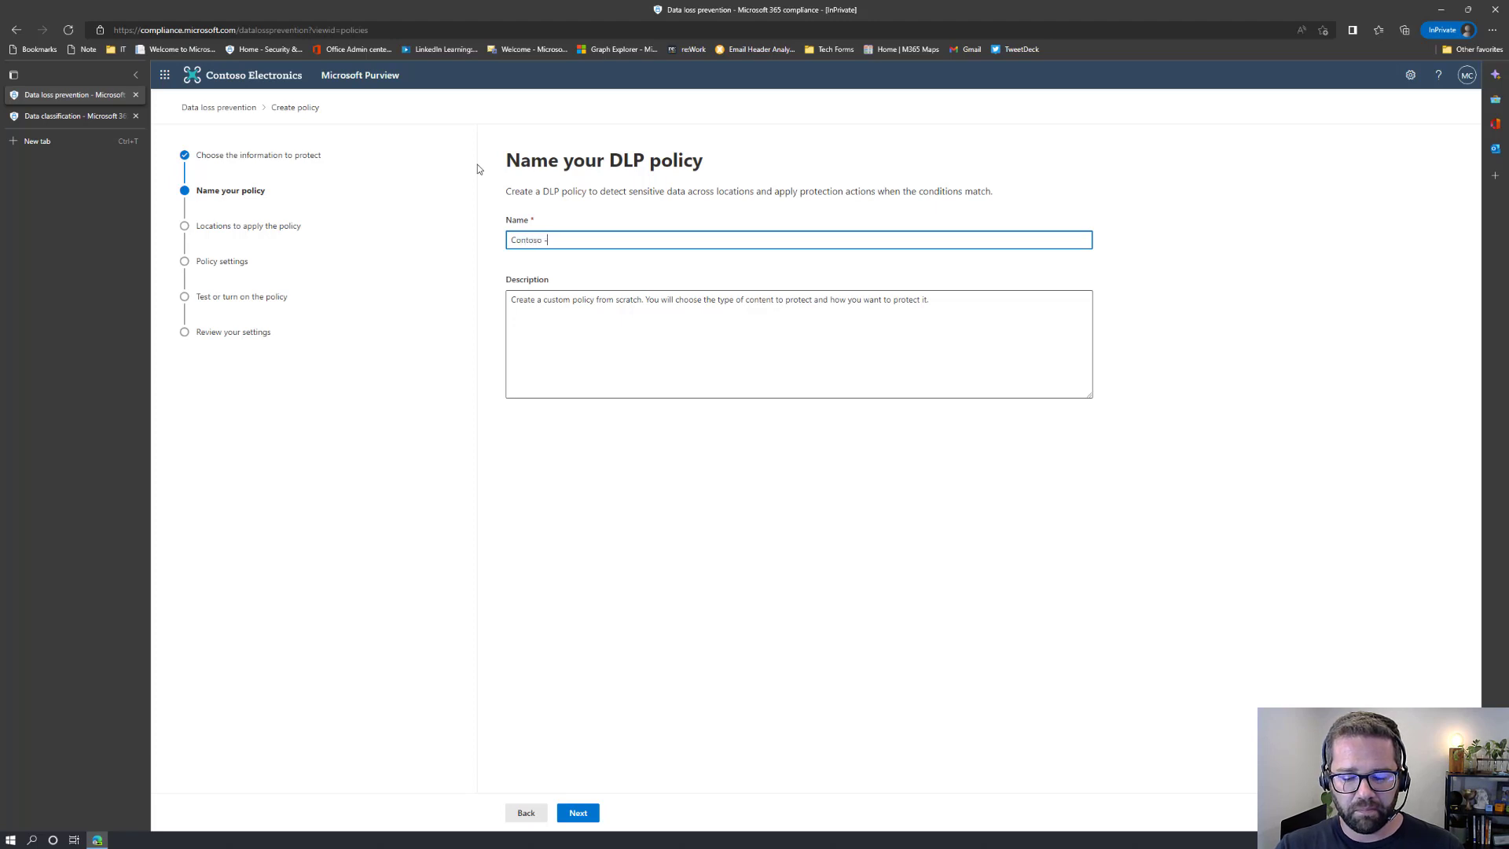
type(" Mon")
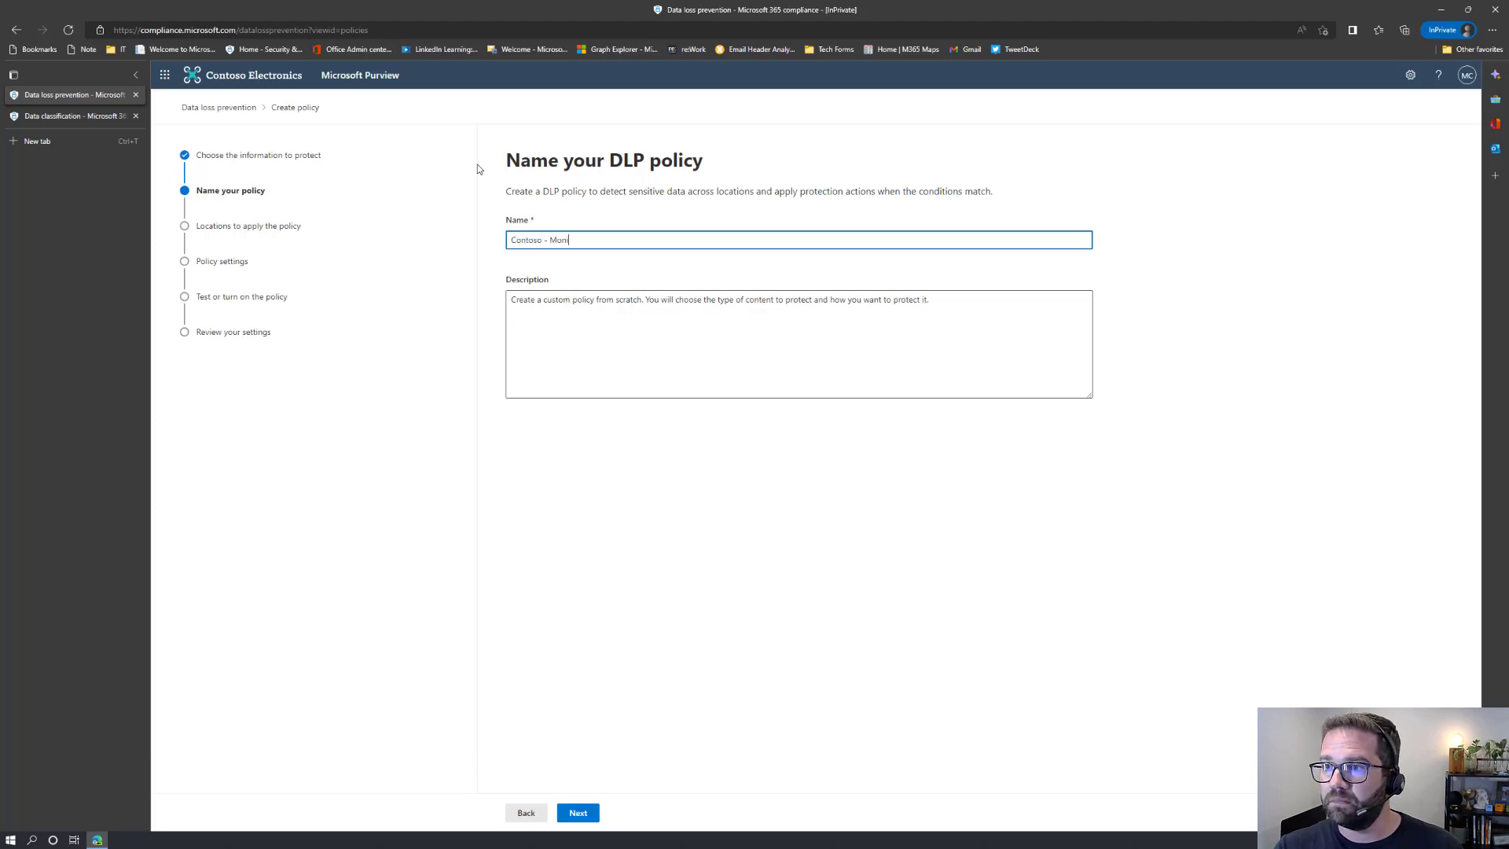
type("itor Only")
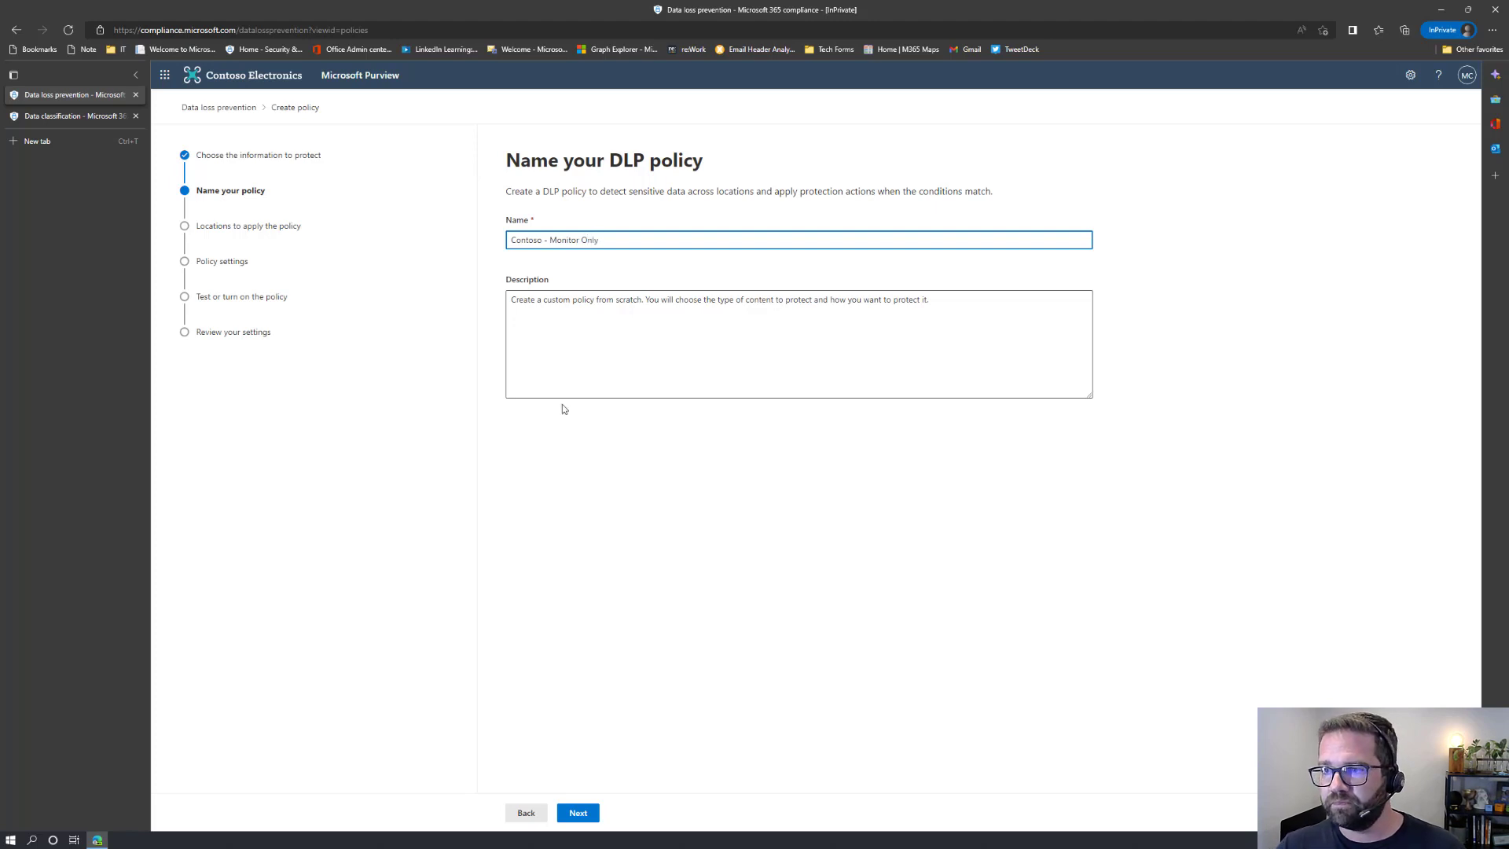
left_click(578, 813)
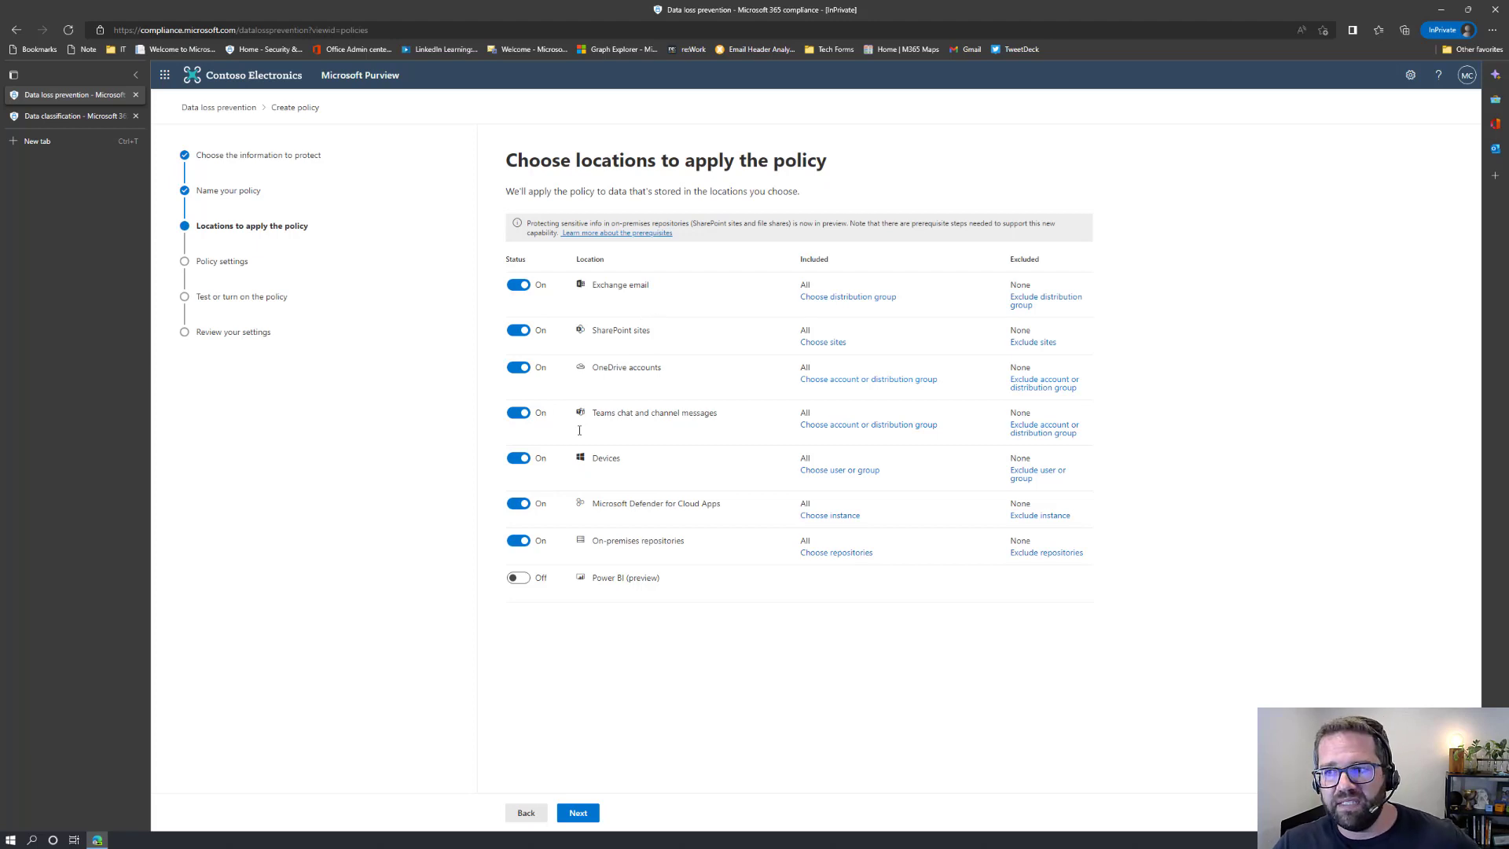
Step: Exclude Teams chat and channel messages, Devices, Microsoft Defender for Cloud Apps and On-premises repositories from the policy locations, and continue to the policy settings
left_click(517, 413)
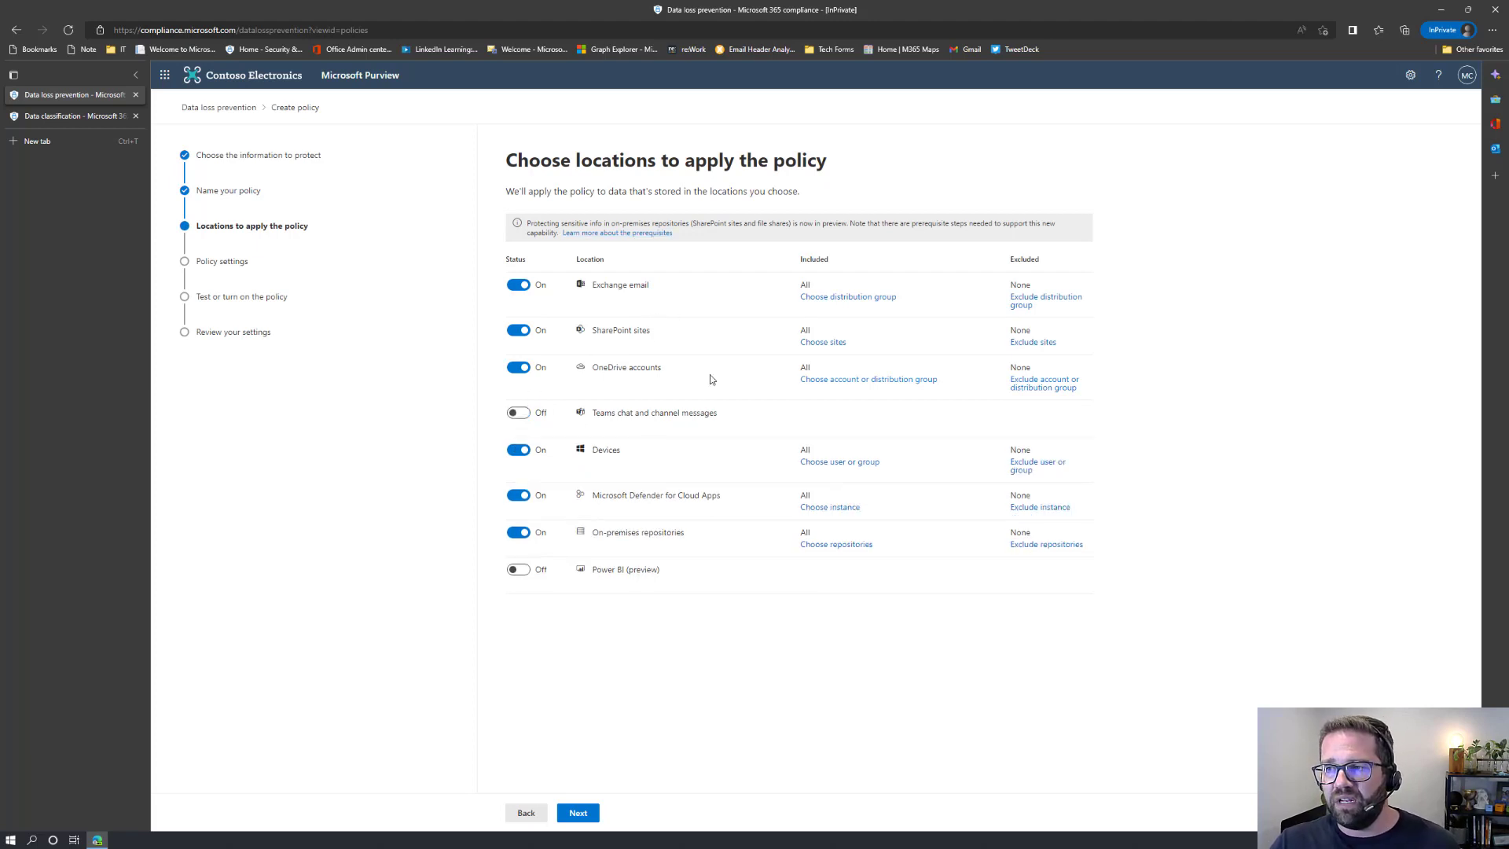
left_click(518, 449)
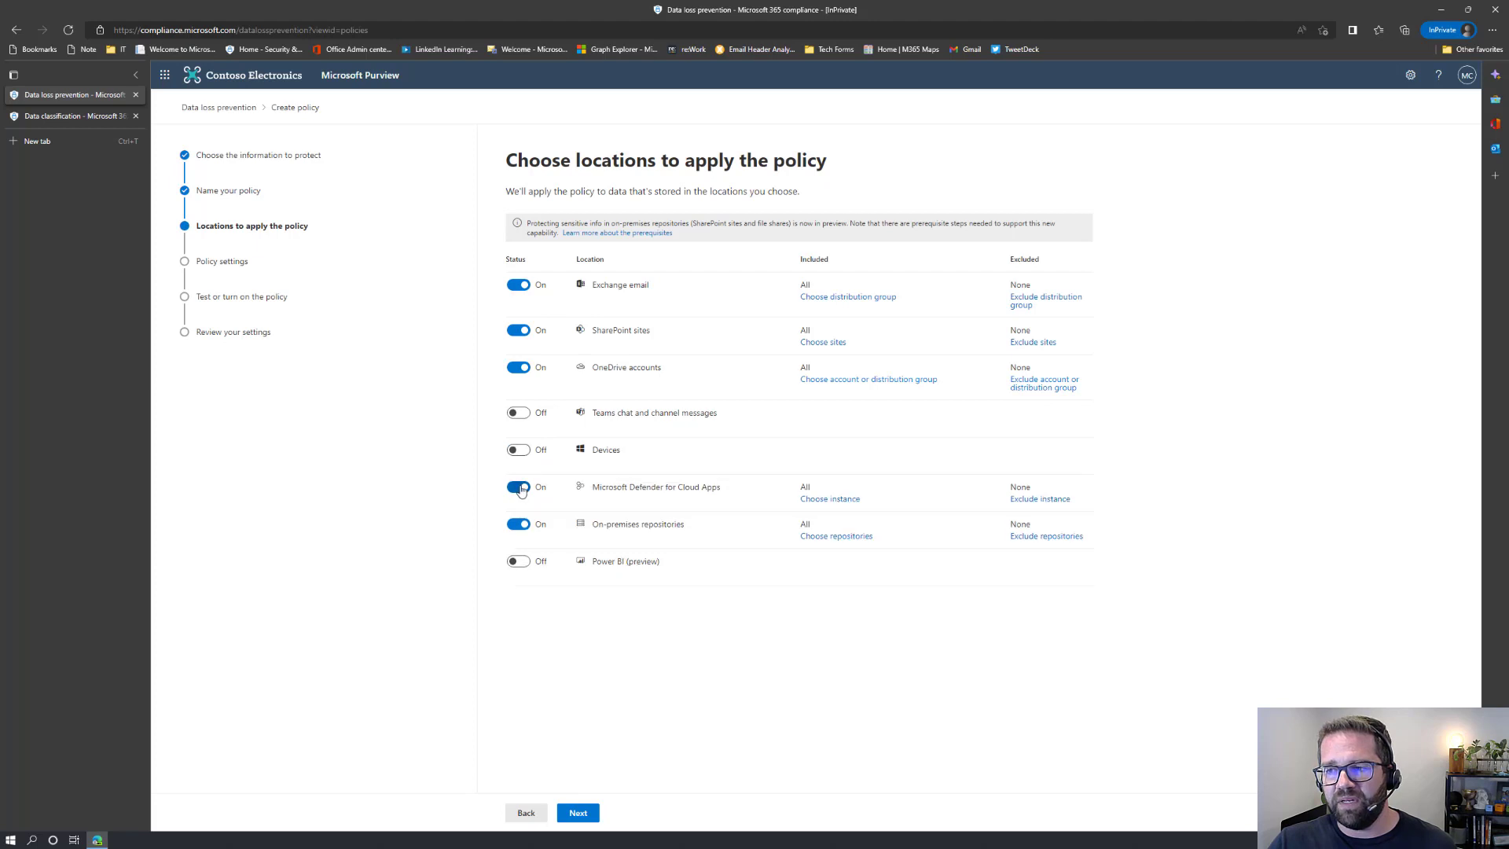
left_click(518, 486)
left_click(519, 525)
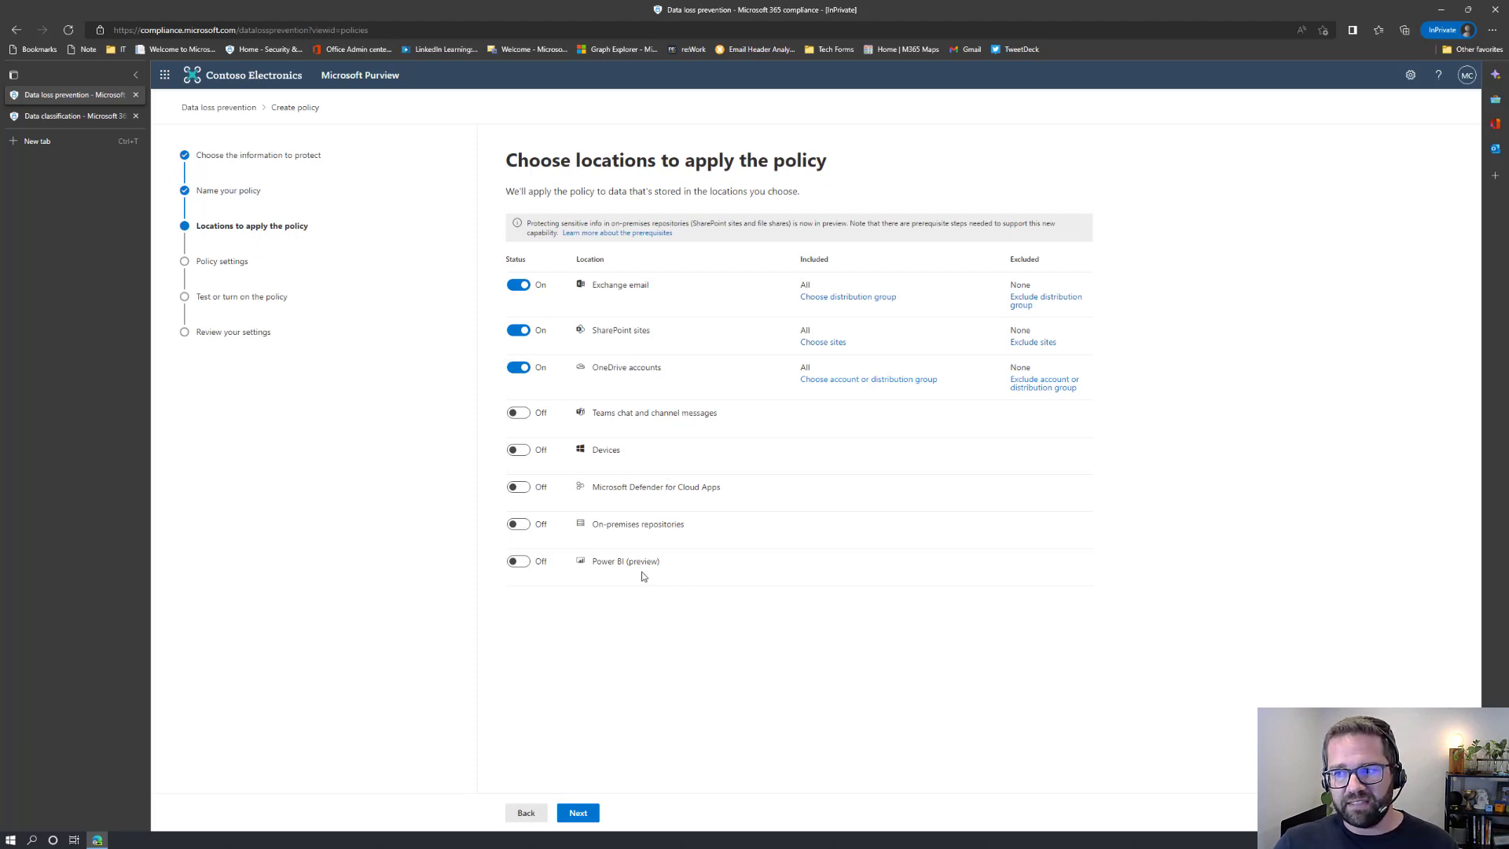
left_click(579, 813)
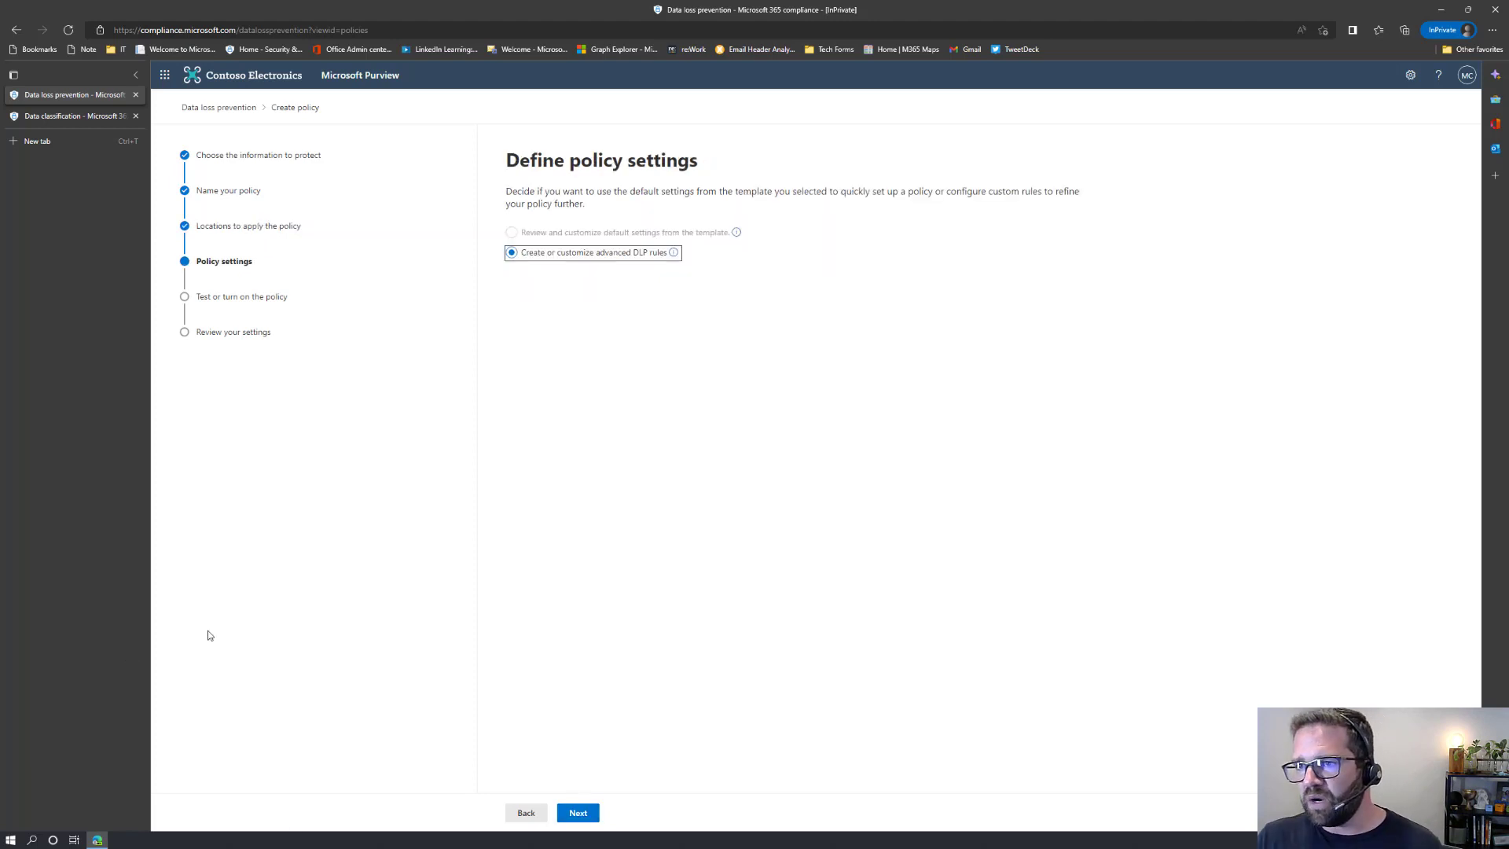
Step: Continue with customized advanced DLP rules and start a new rule named "Low Volume - Rule 1"
left_click(579, 817)
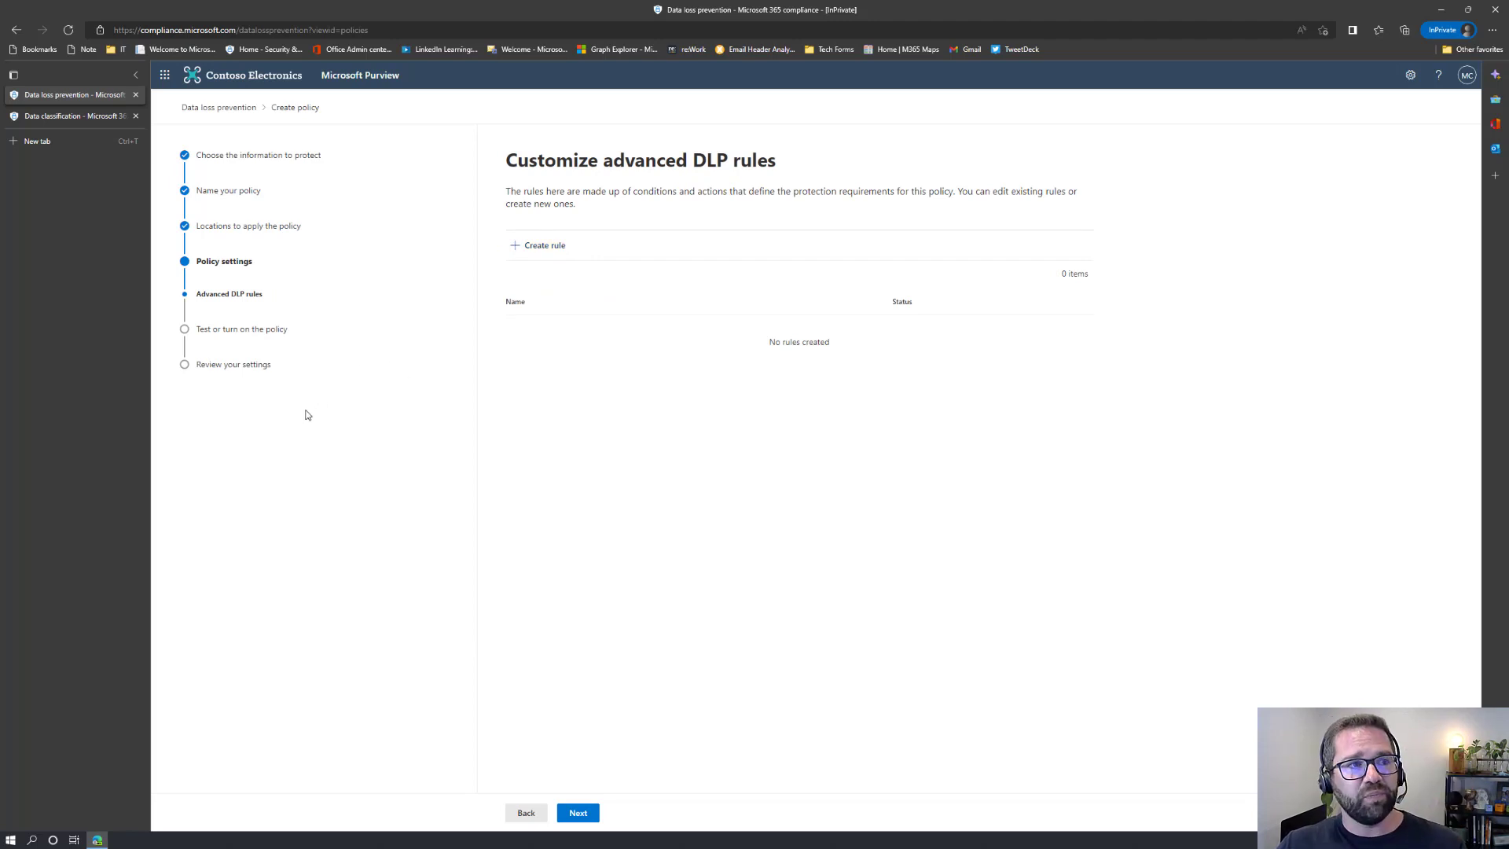
left_click(549, 249)
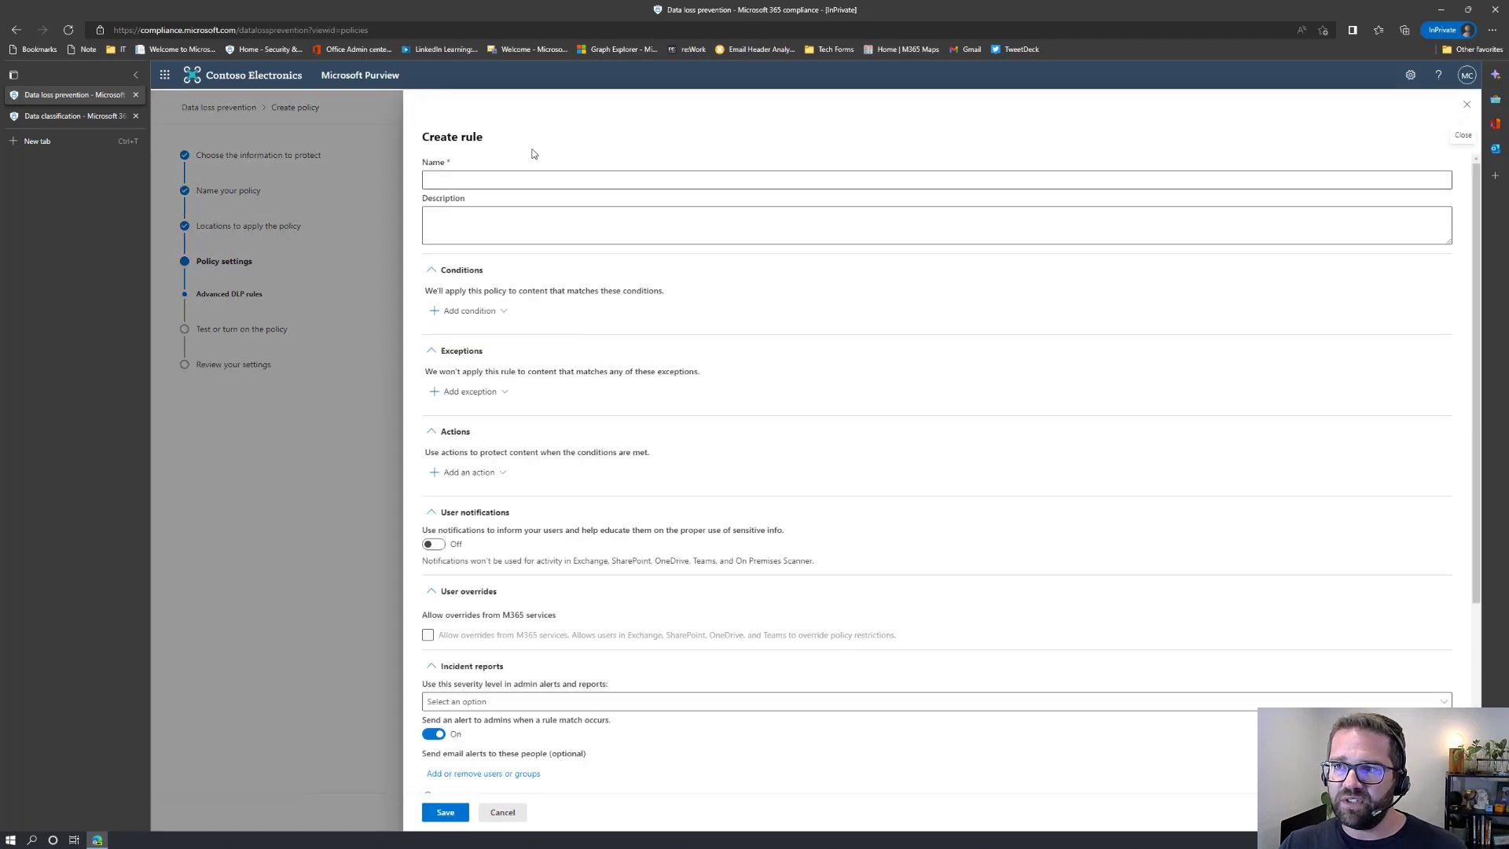
left_click(485, 181)
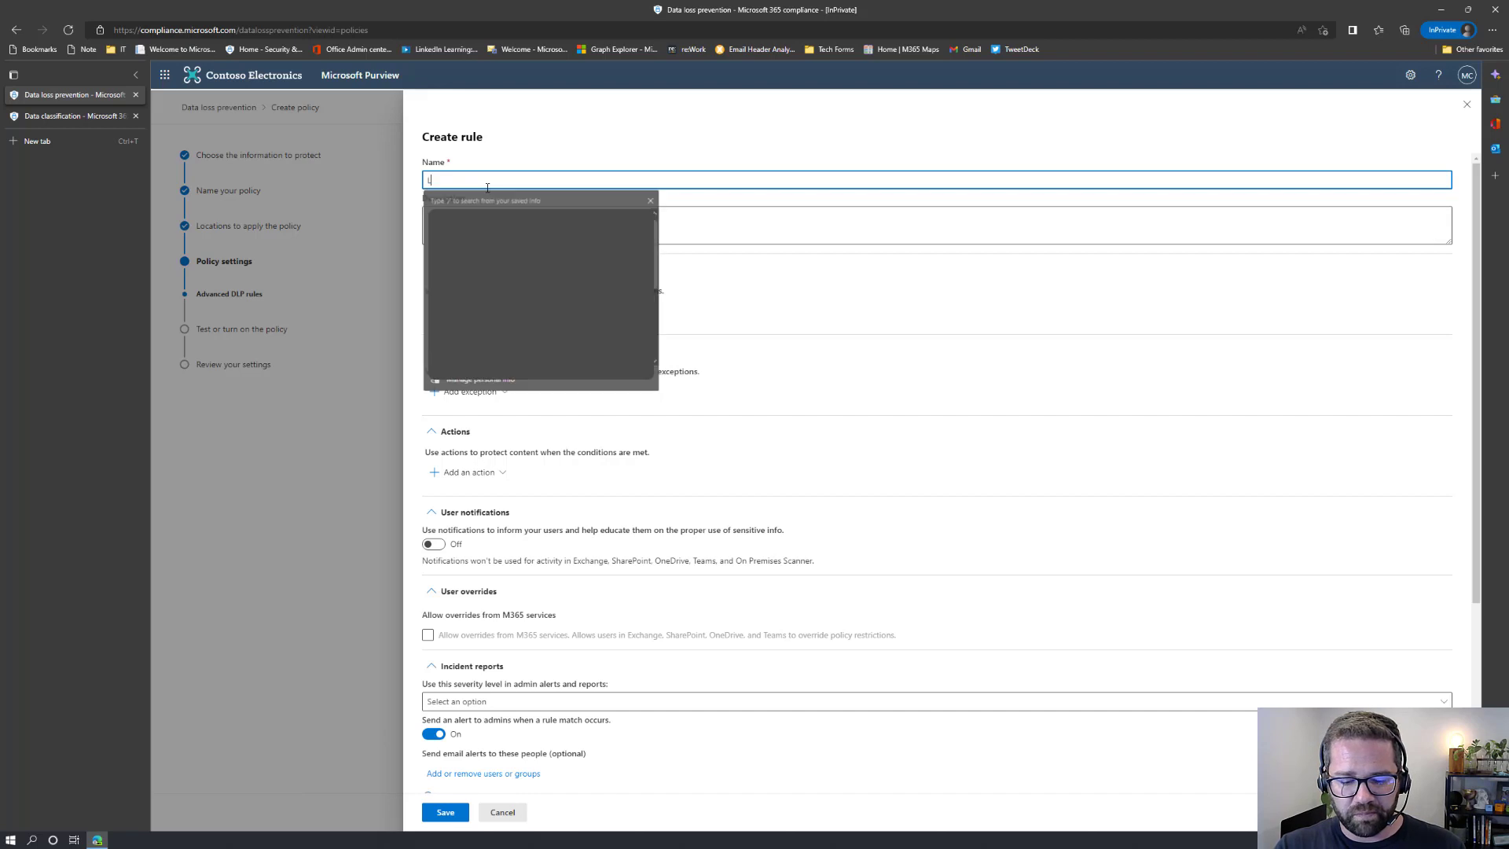
type("Low ")
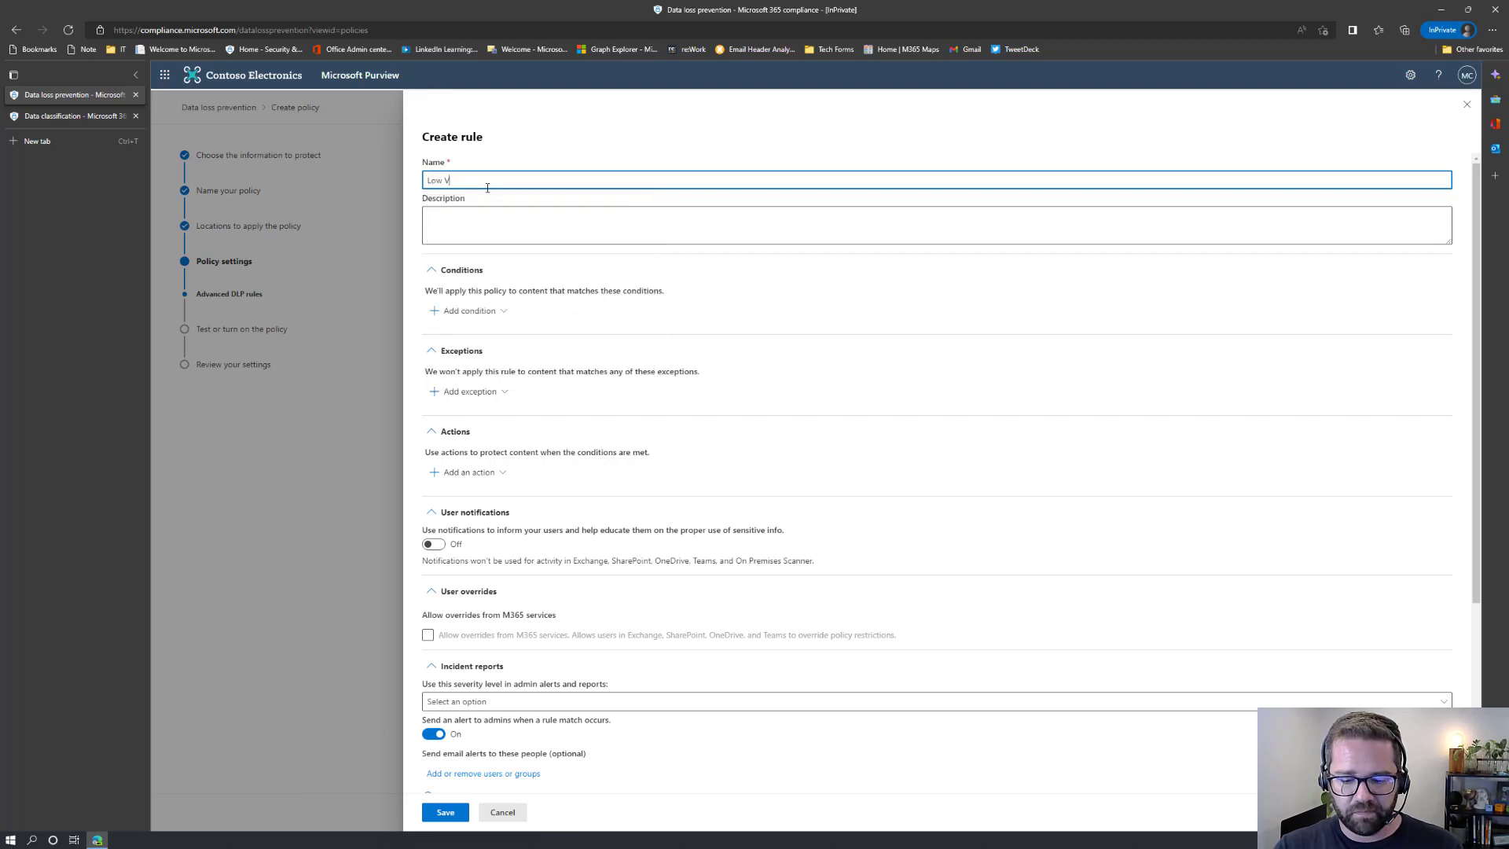
type("Vloum")
key("BackSpace")
key("BackSpace")
key("BackSpace")
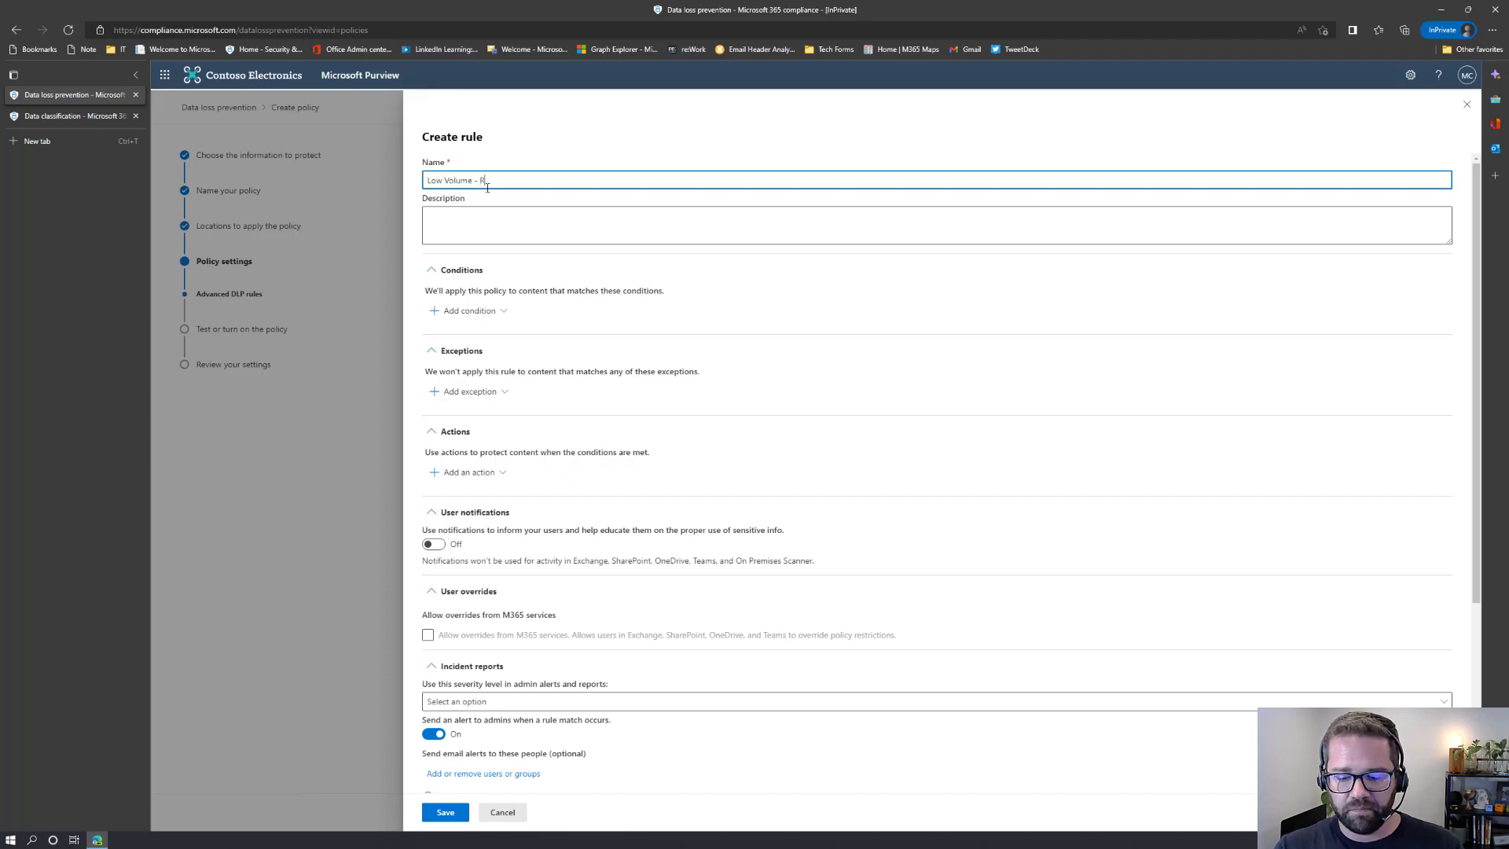
type("olume - Rule 1")
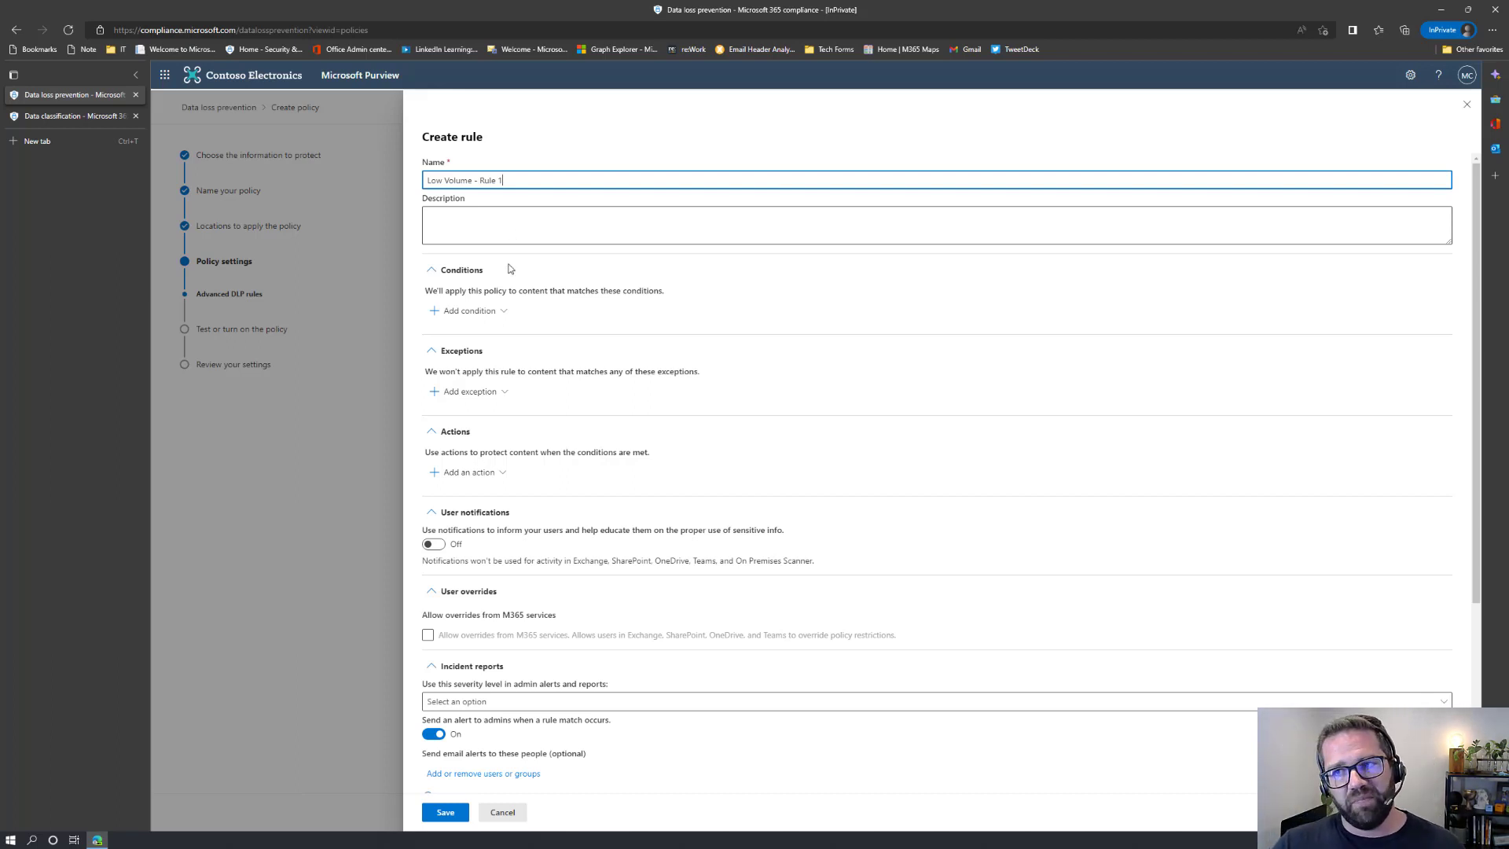
Step: Add the condition that content is shared from Microsoft 365 with people outside my organization
left_click(481, 315)
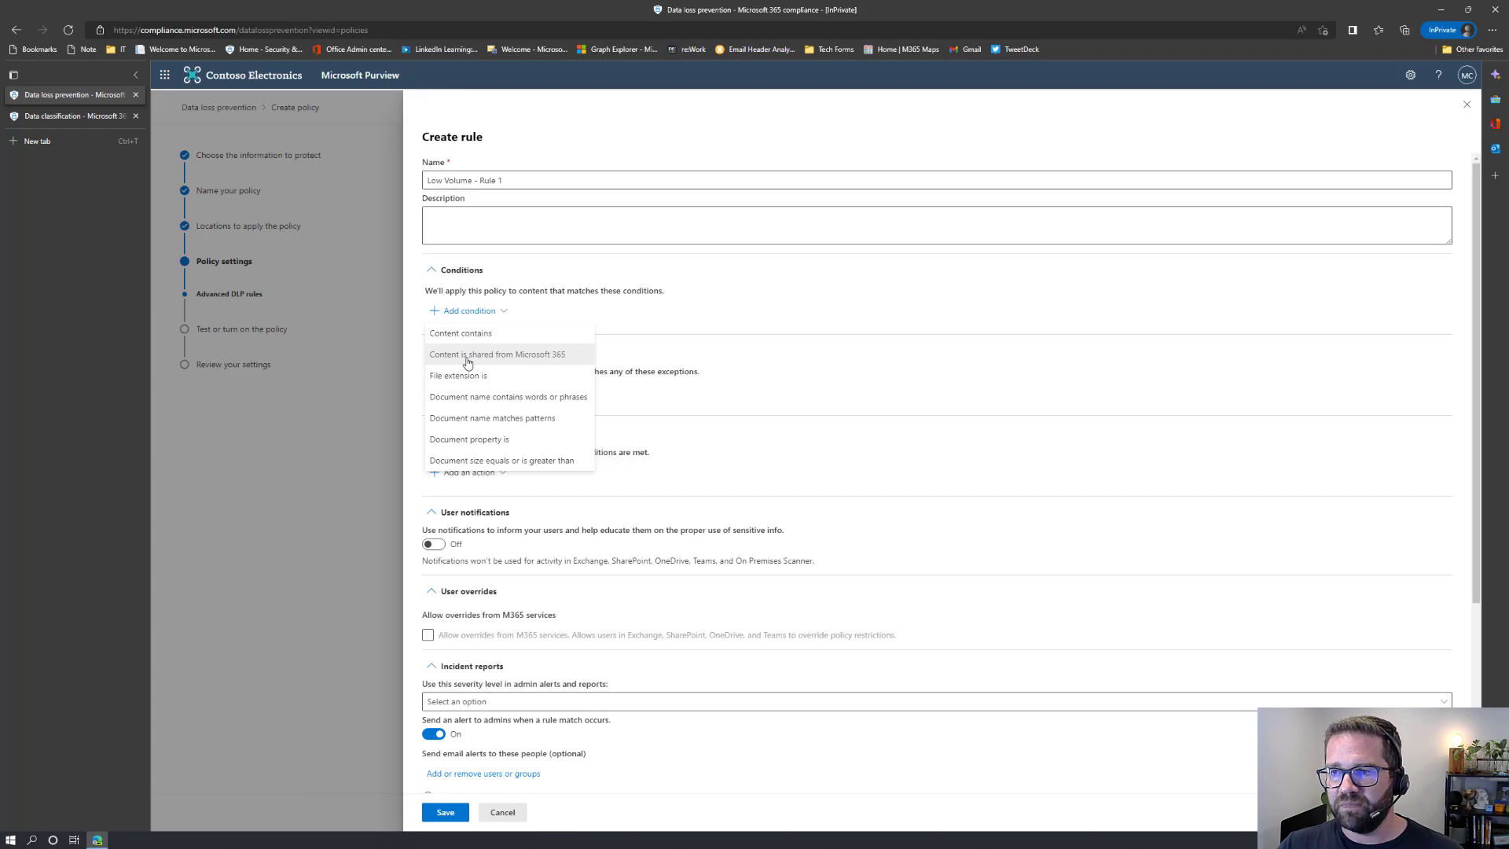
left_click(467, 360)
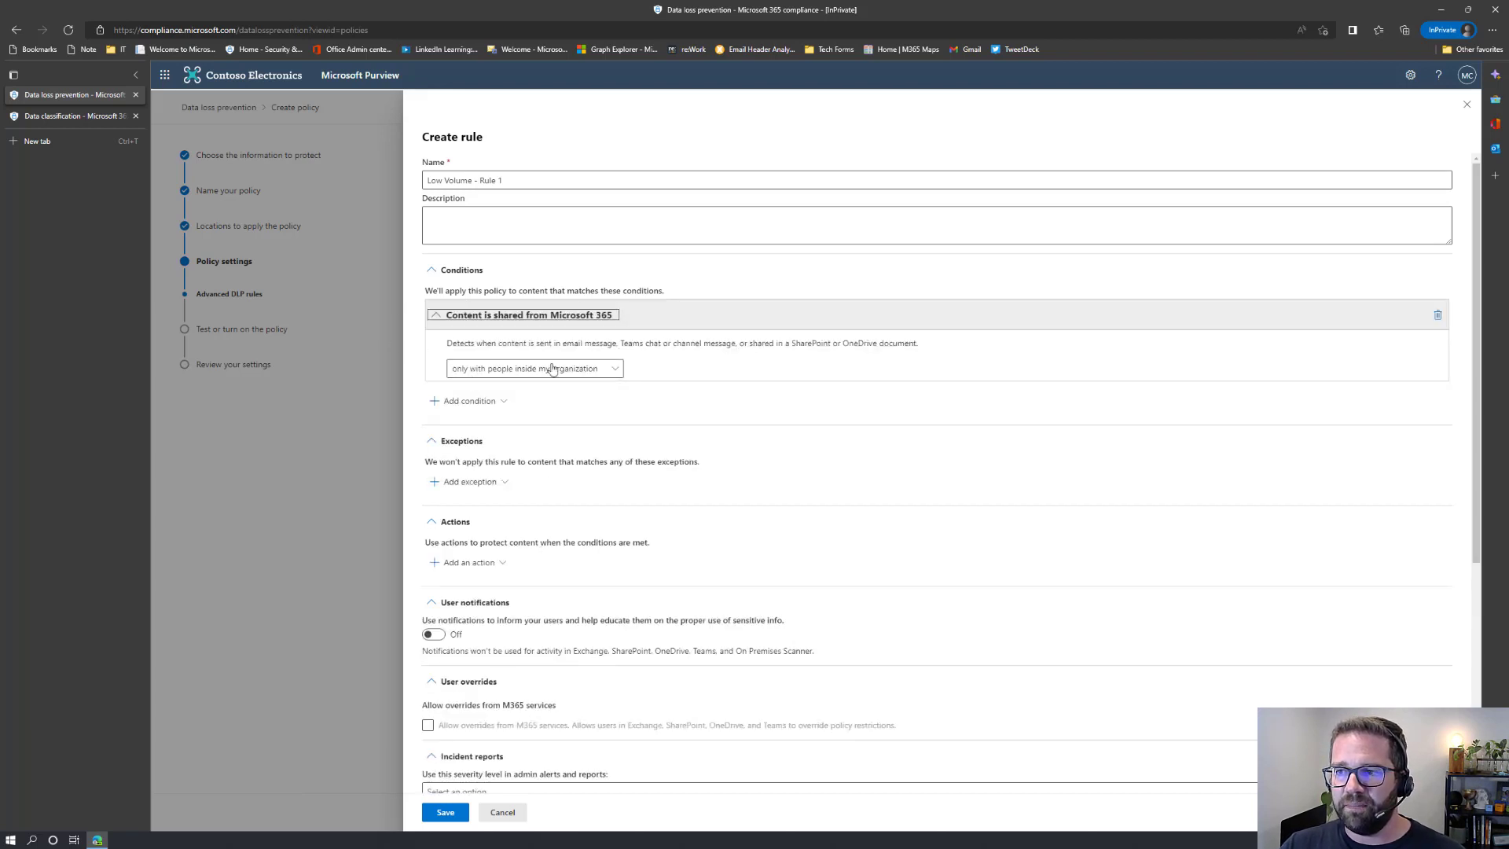
left_click(518, 375)
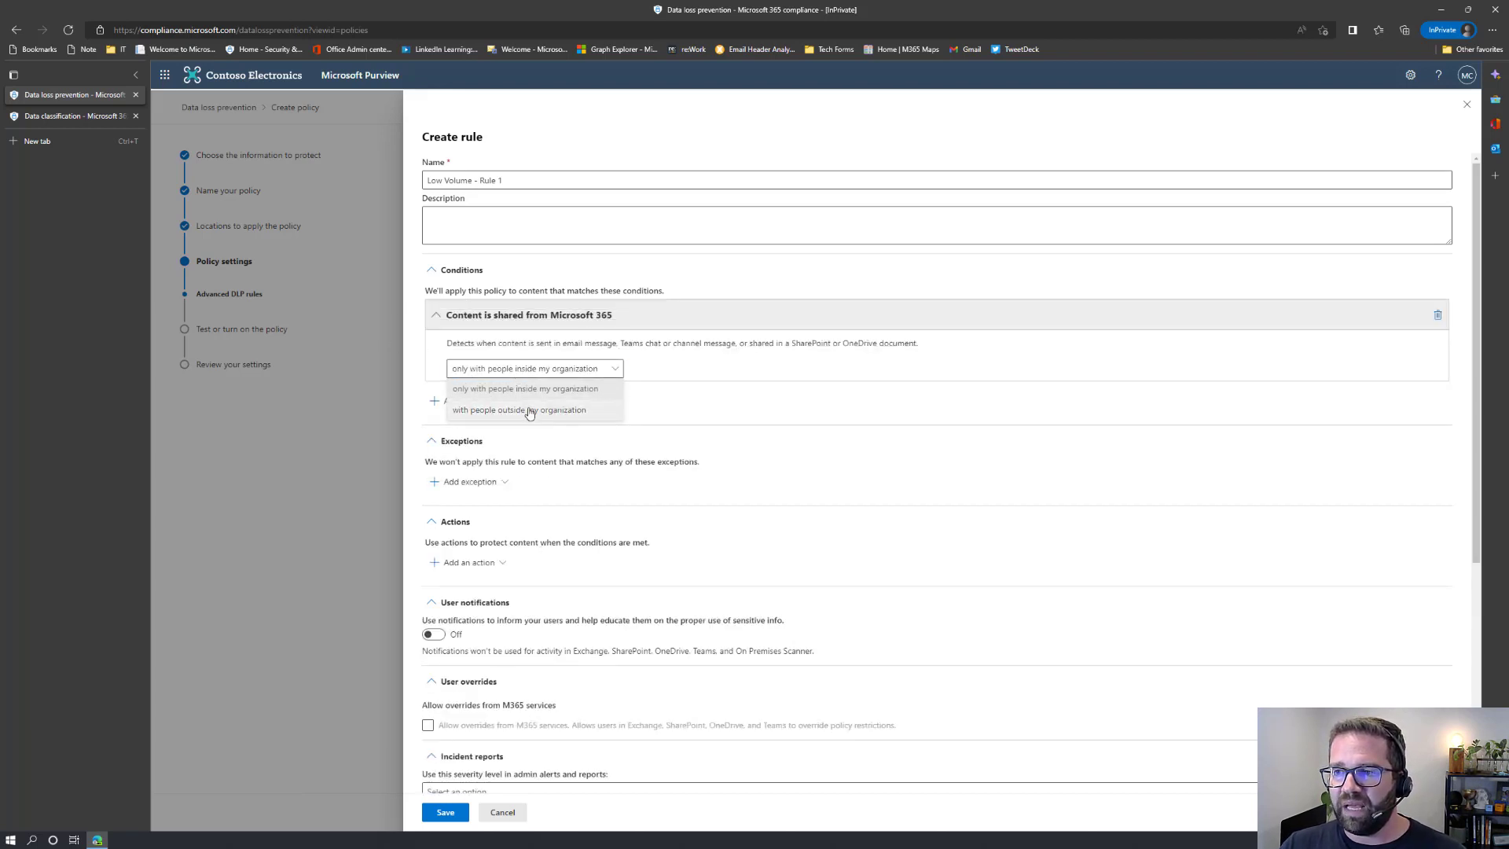
left_click(529, 410)
Step: Add a Content contains condition based on sensitive info types and select Credit Card Number for it
left_click(469, 426)
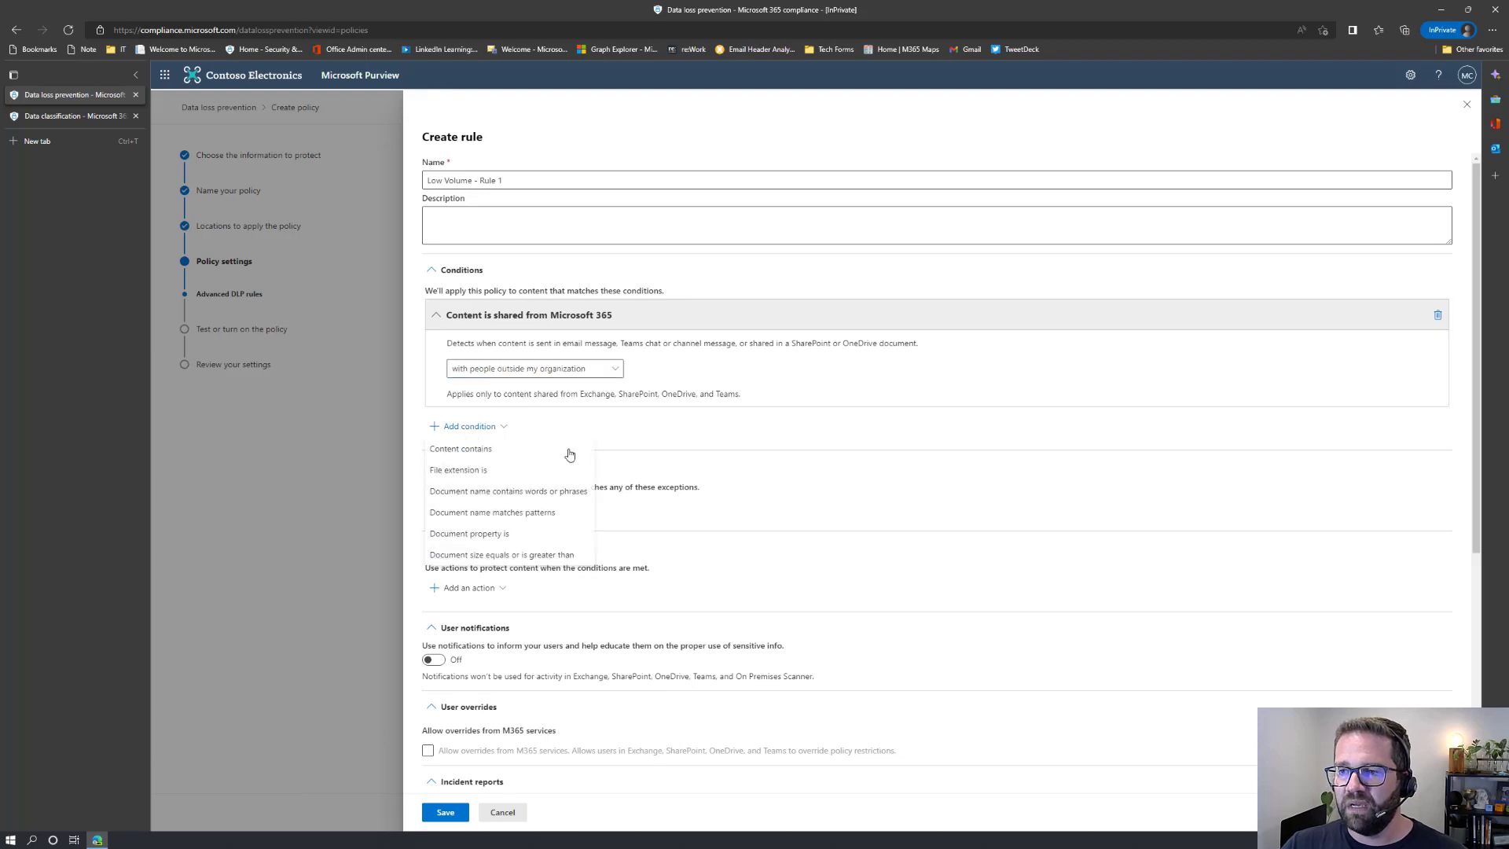
left_click(494, 455)
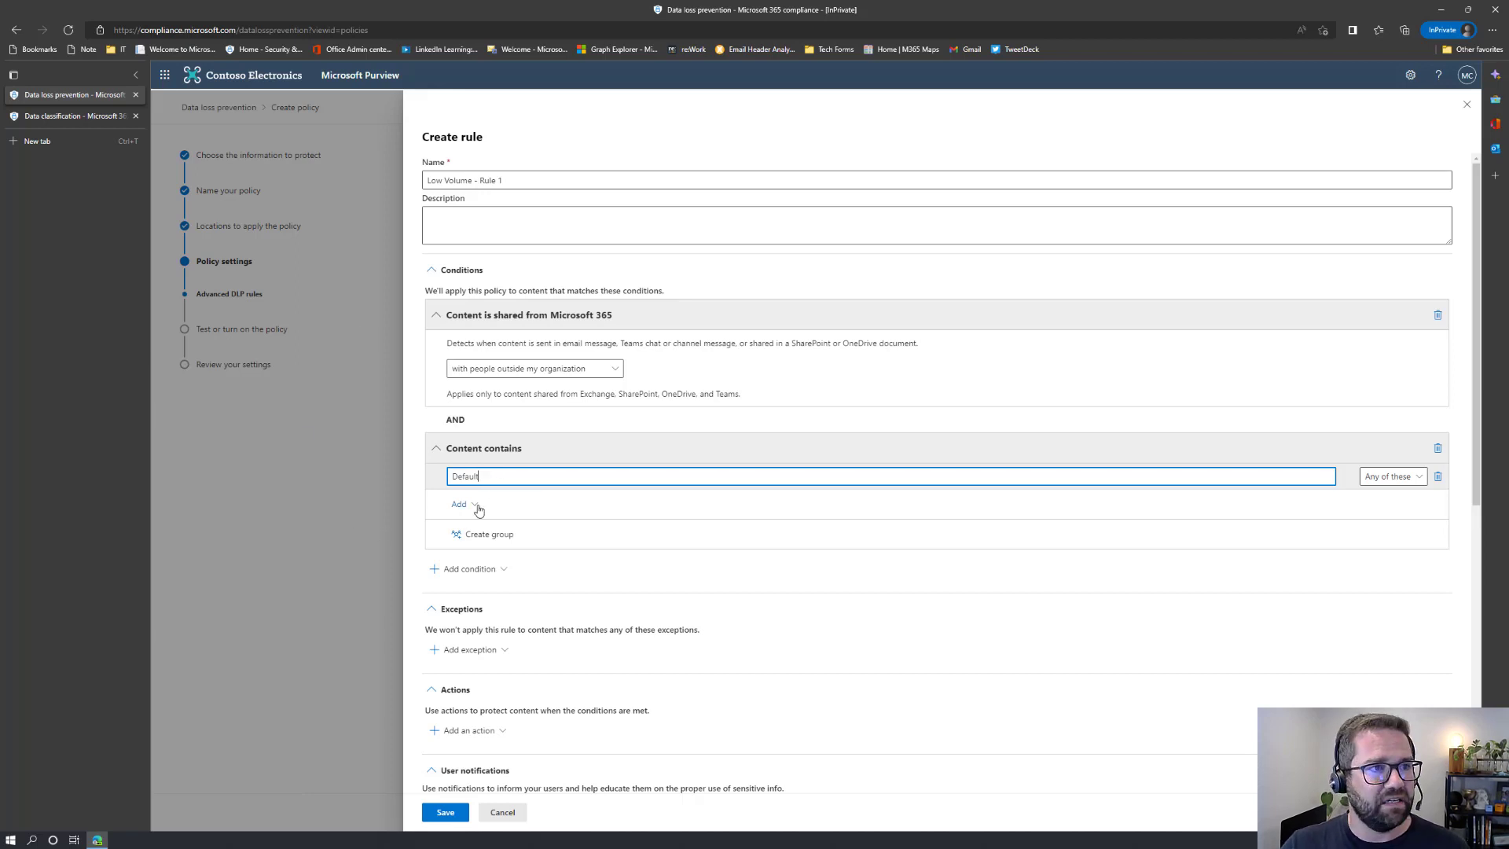
left_click(478, 507)
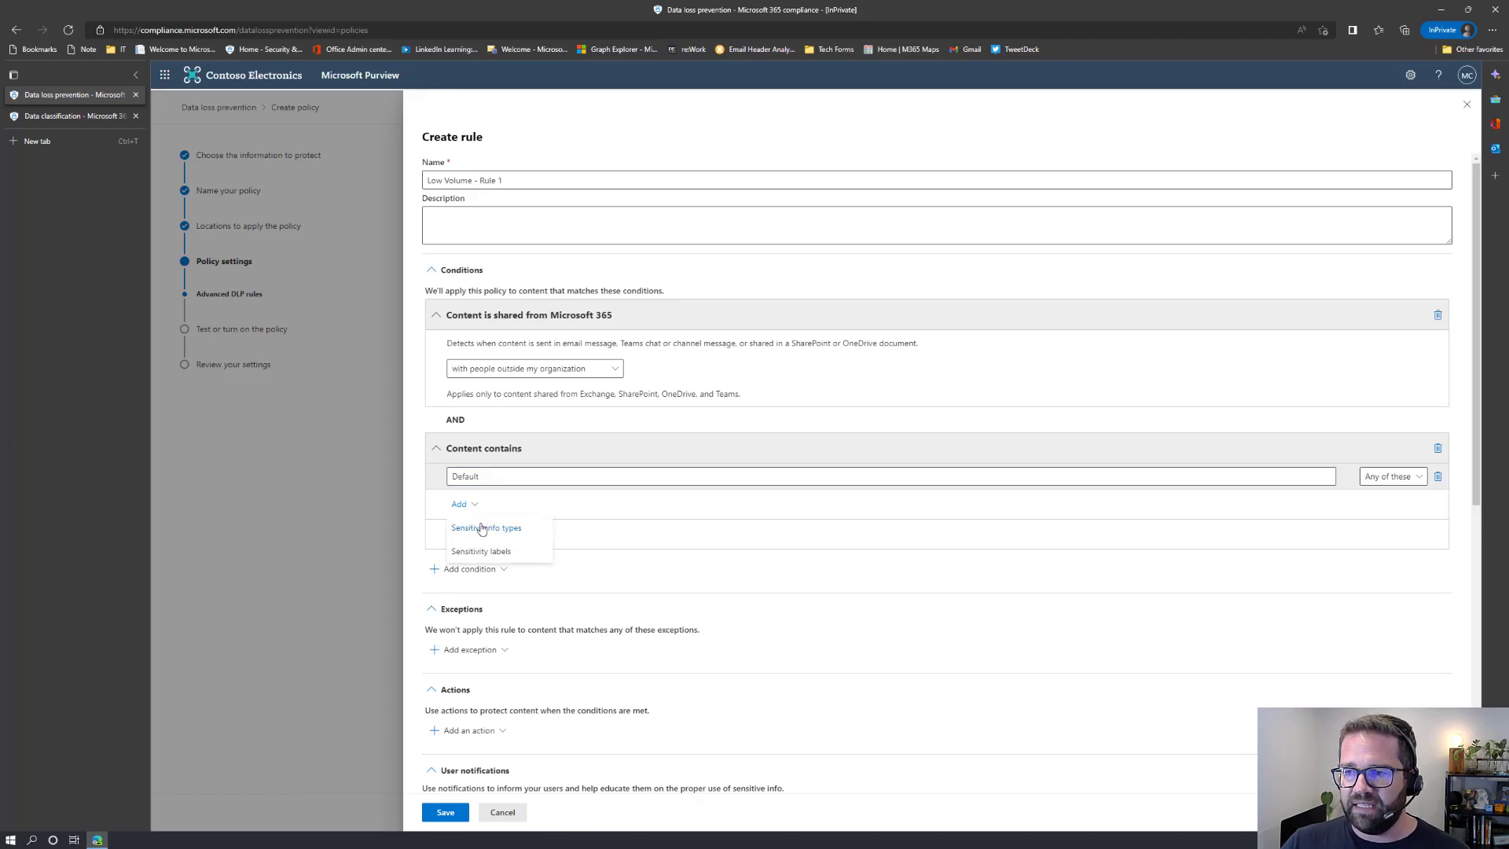
left_click(483, 529)
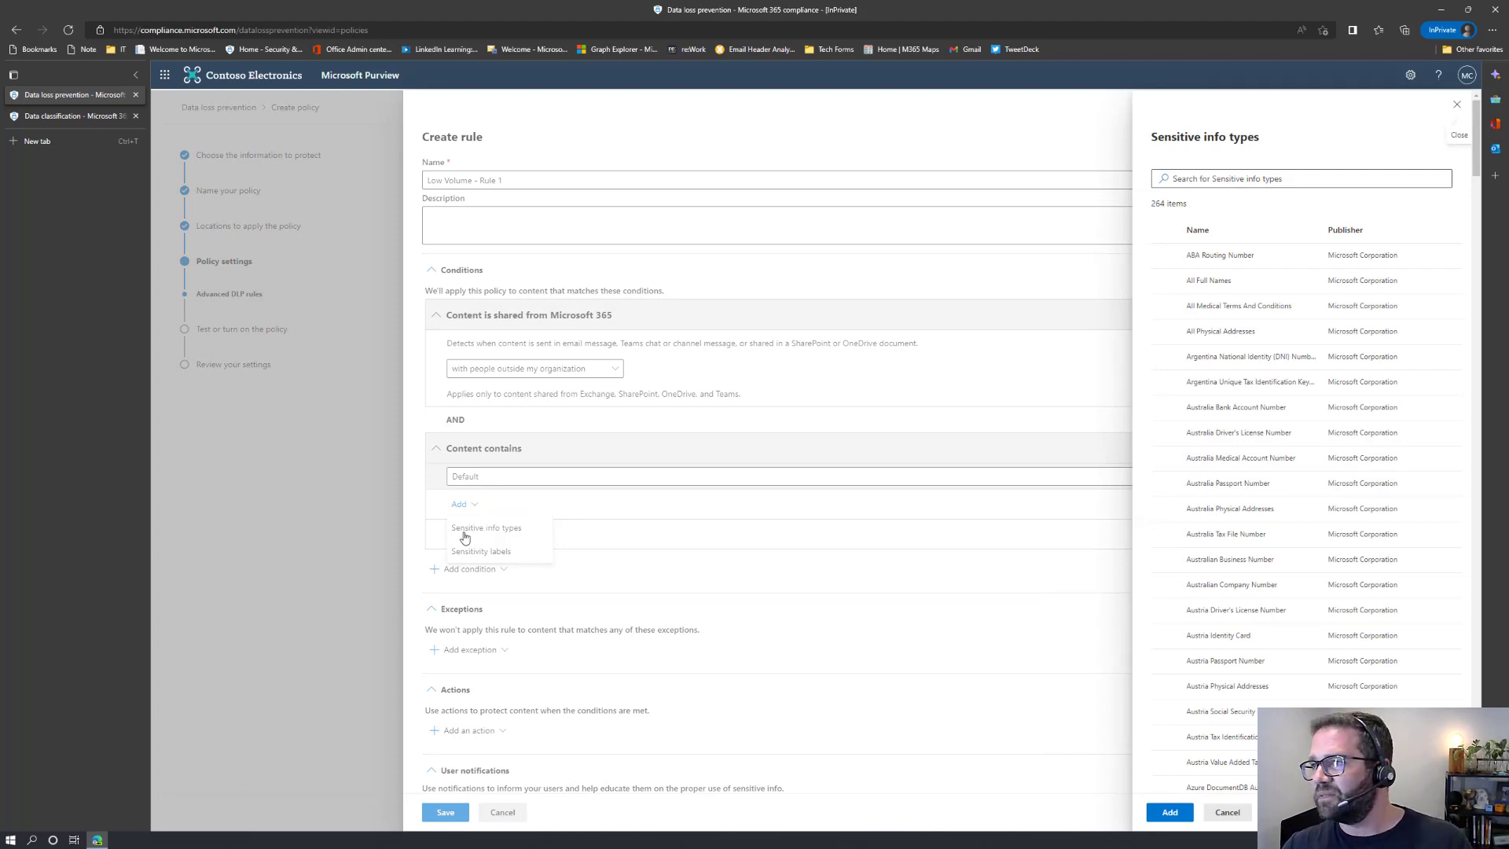
left_click(1222, 180)
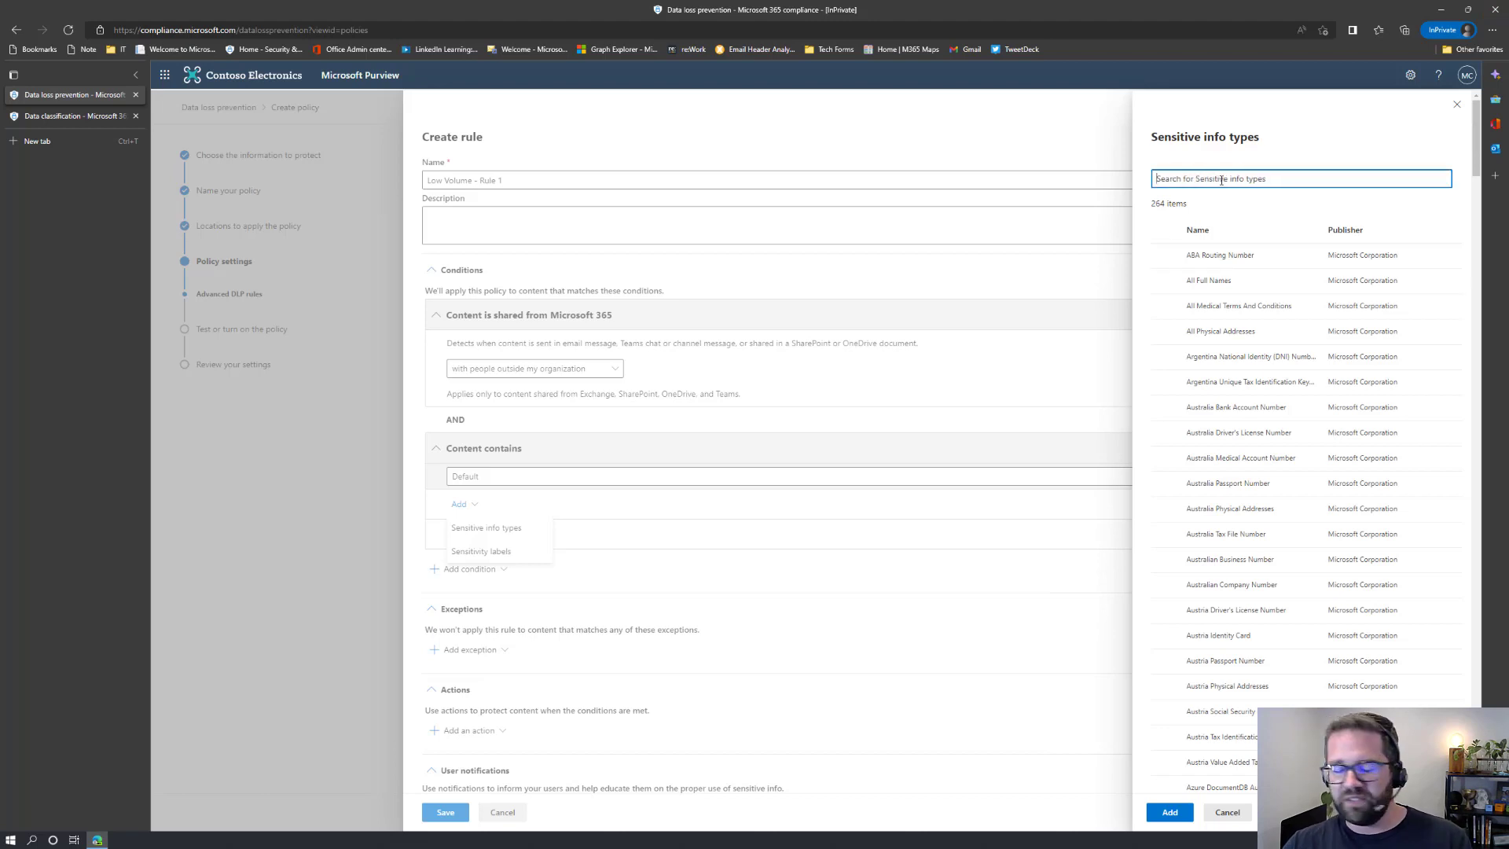
type("credit")
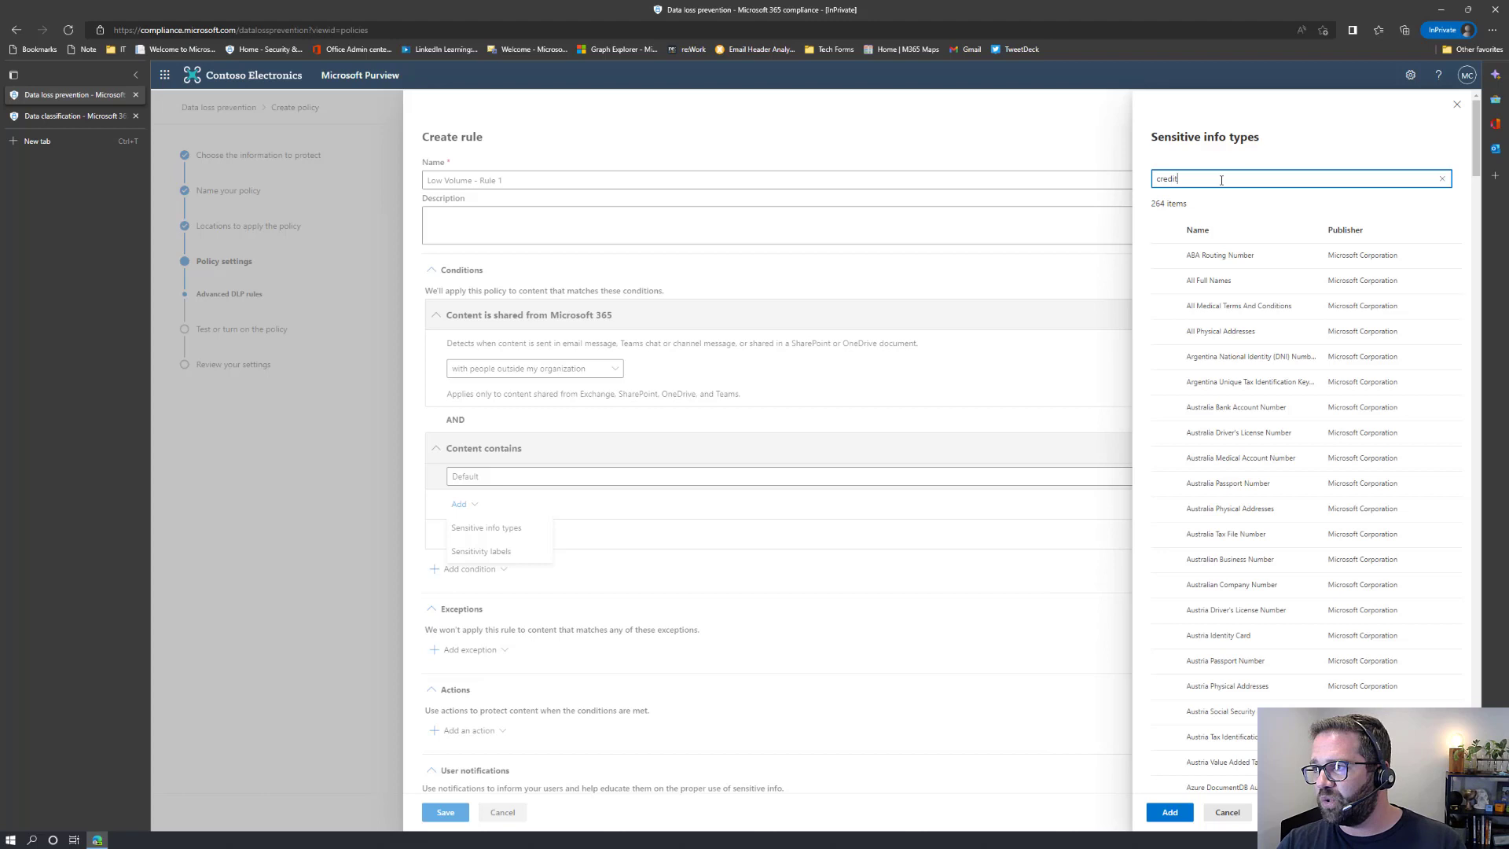
key("Return")
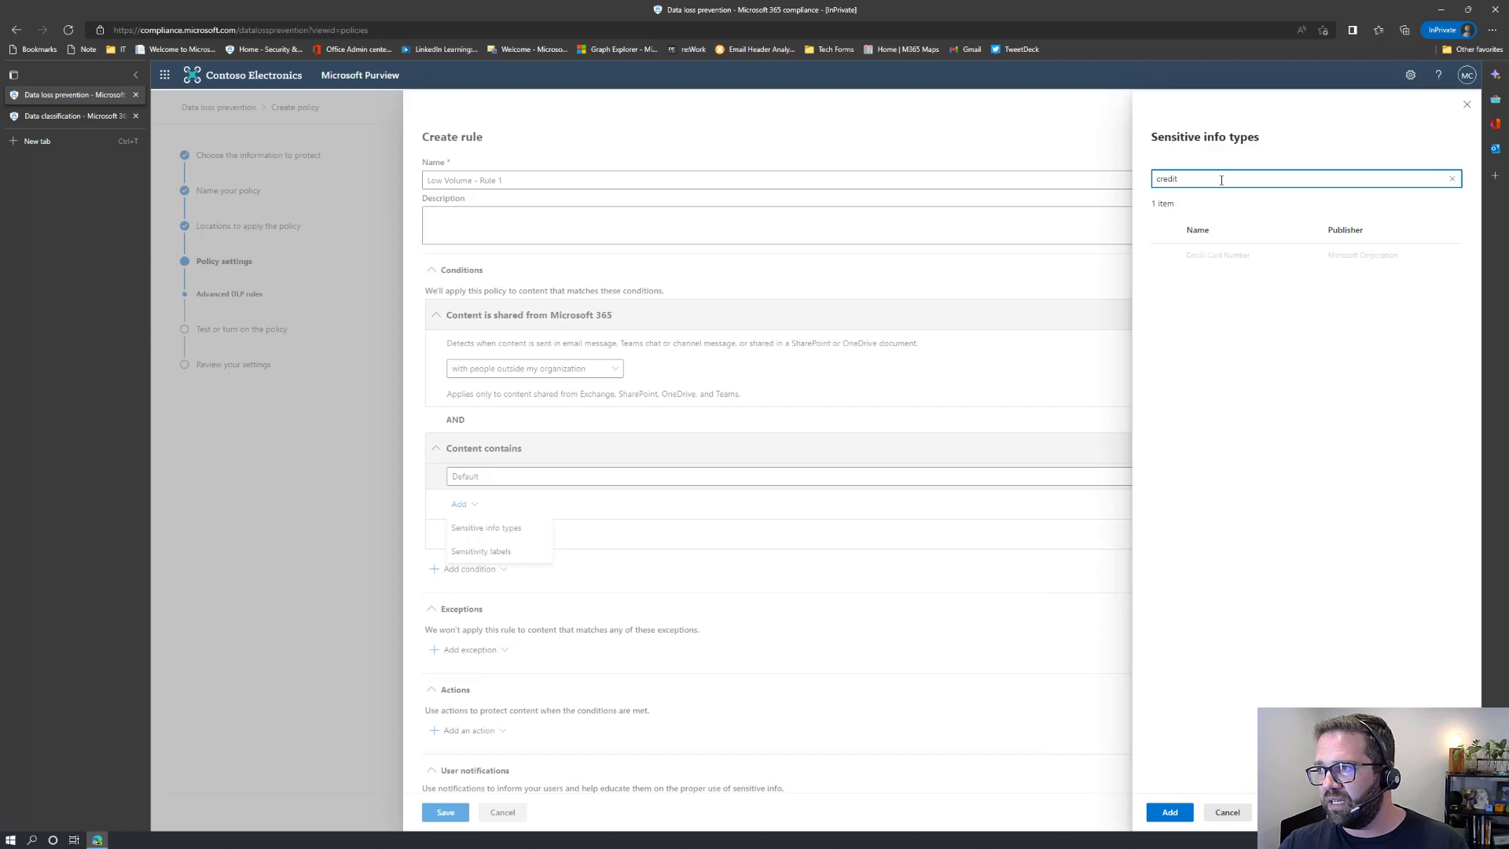
left_click(1161, 263)
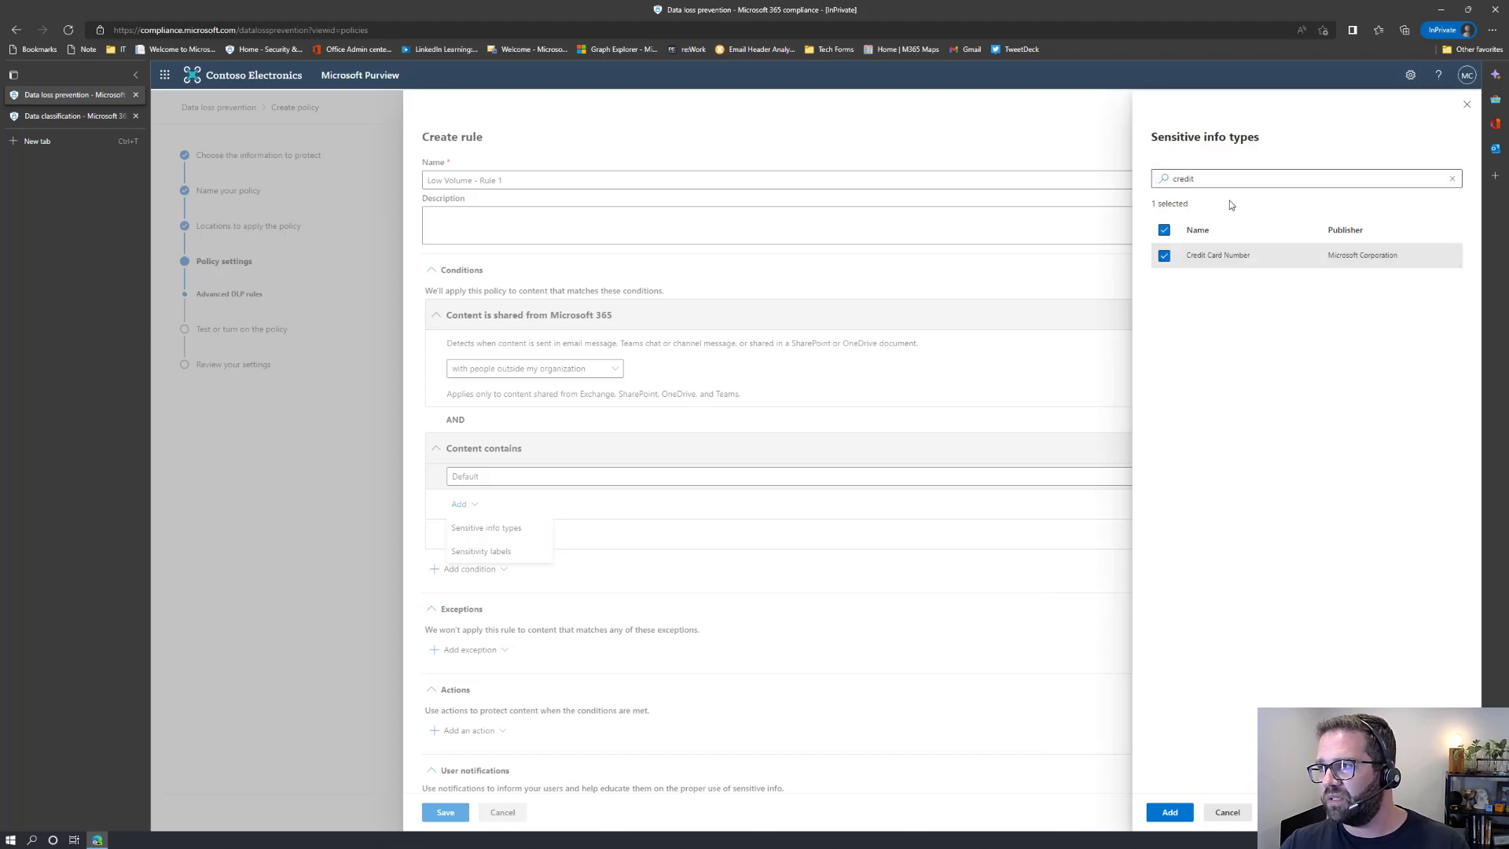
Step: Select the U.S. / U.K. passport, U.S. bank account, driver's license, ITIN and SSN info types and add all selected types to the condition
double_click(1306, 171)
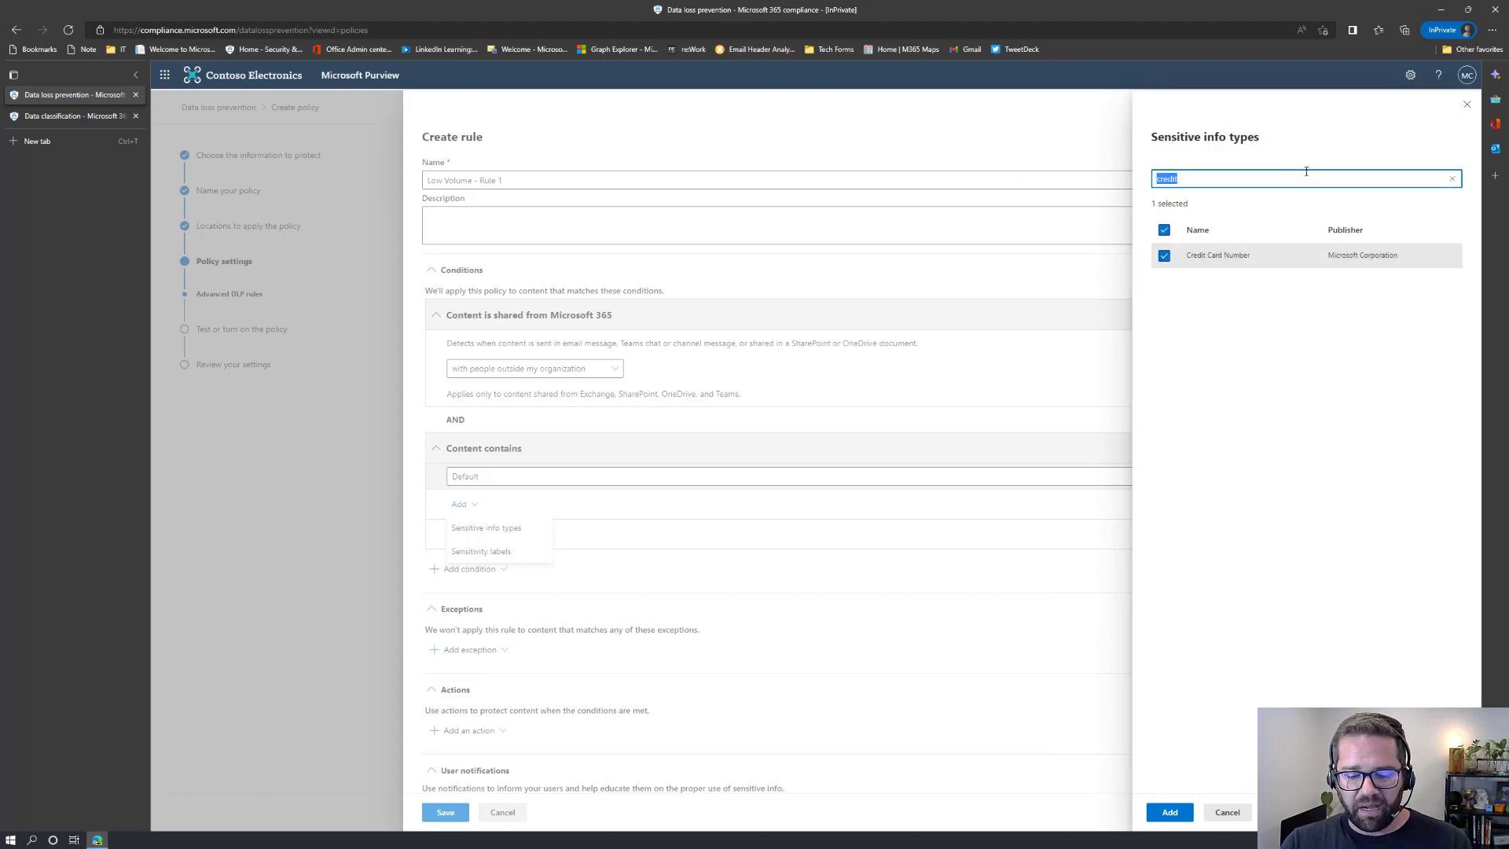
type("u.s")
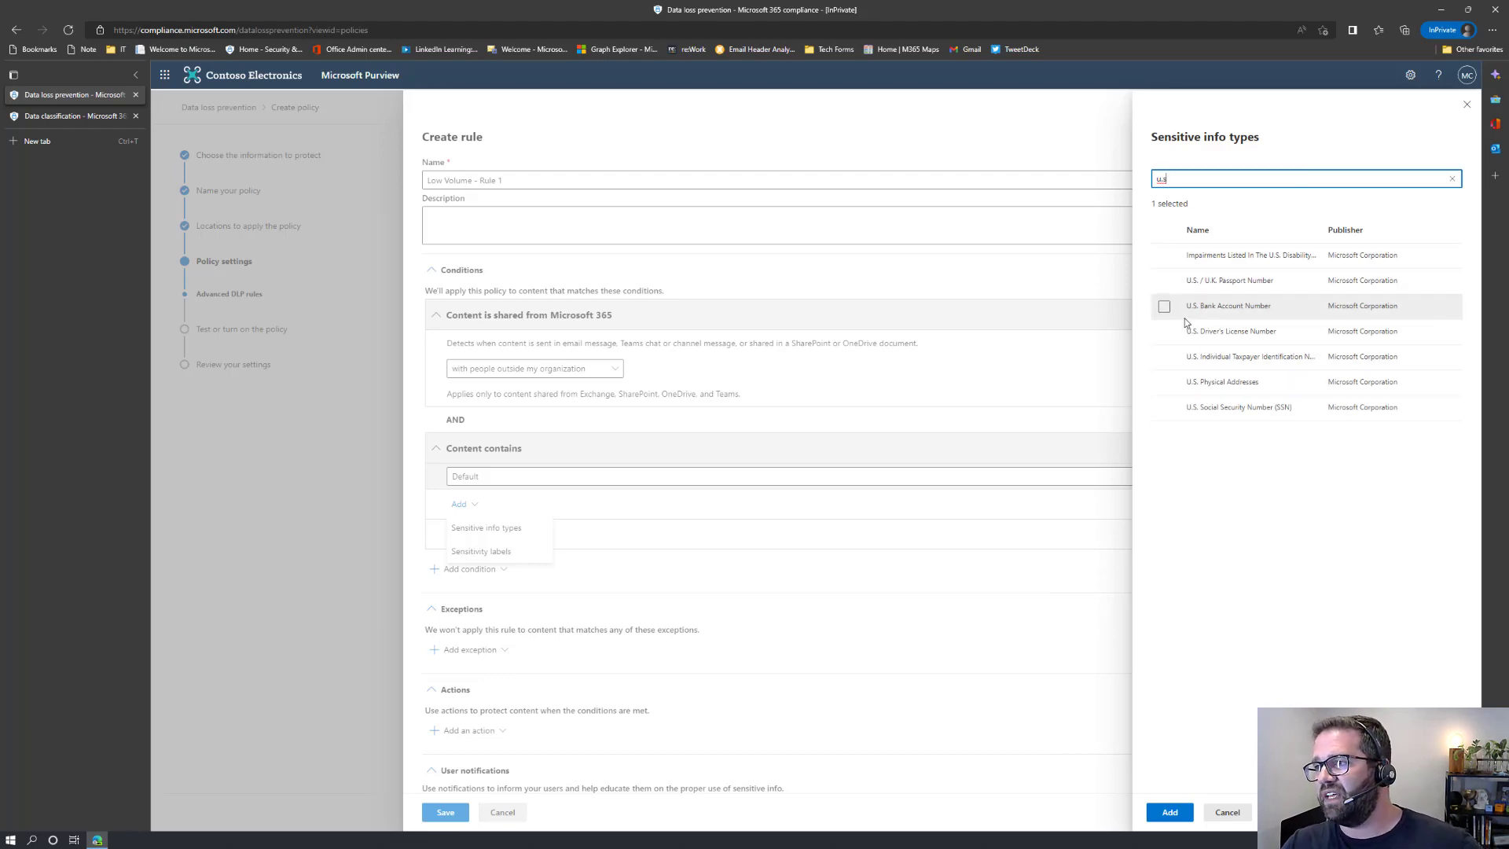
left_click(1164, 281)
left_click(1165, 306)
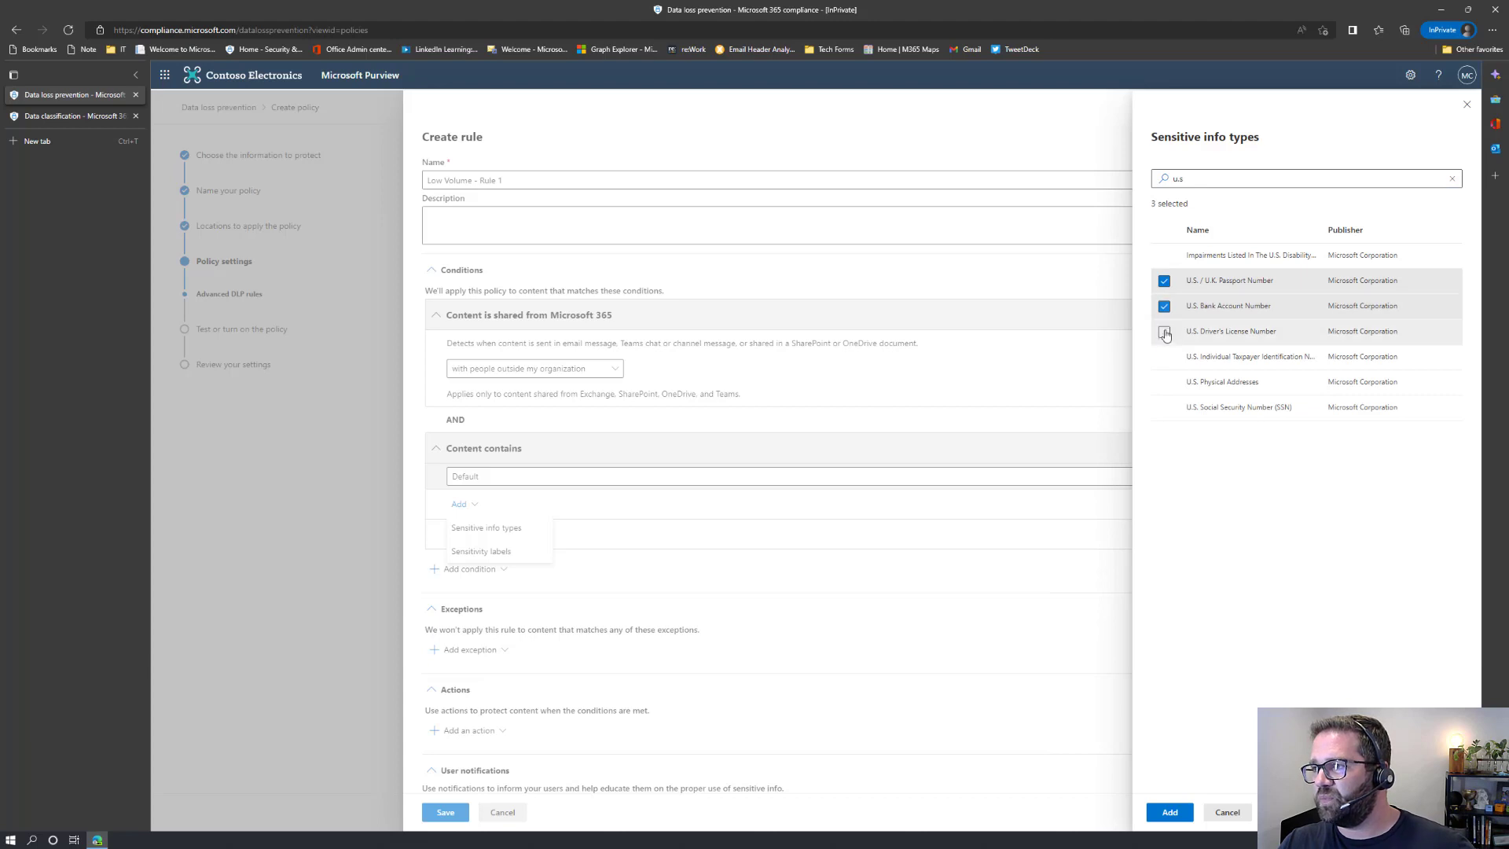
left_click(1164, 332)
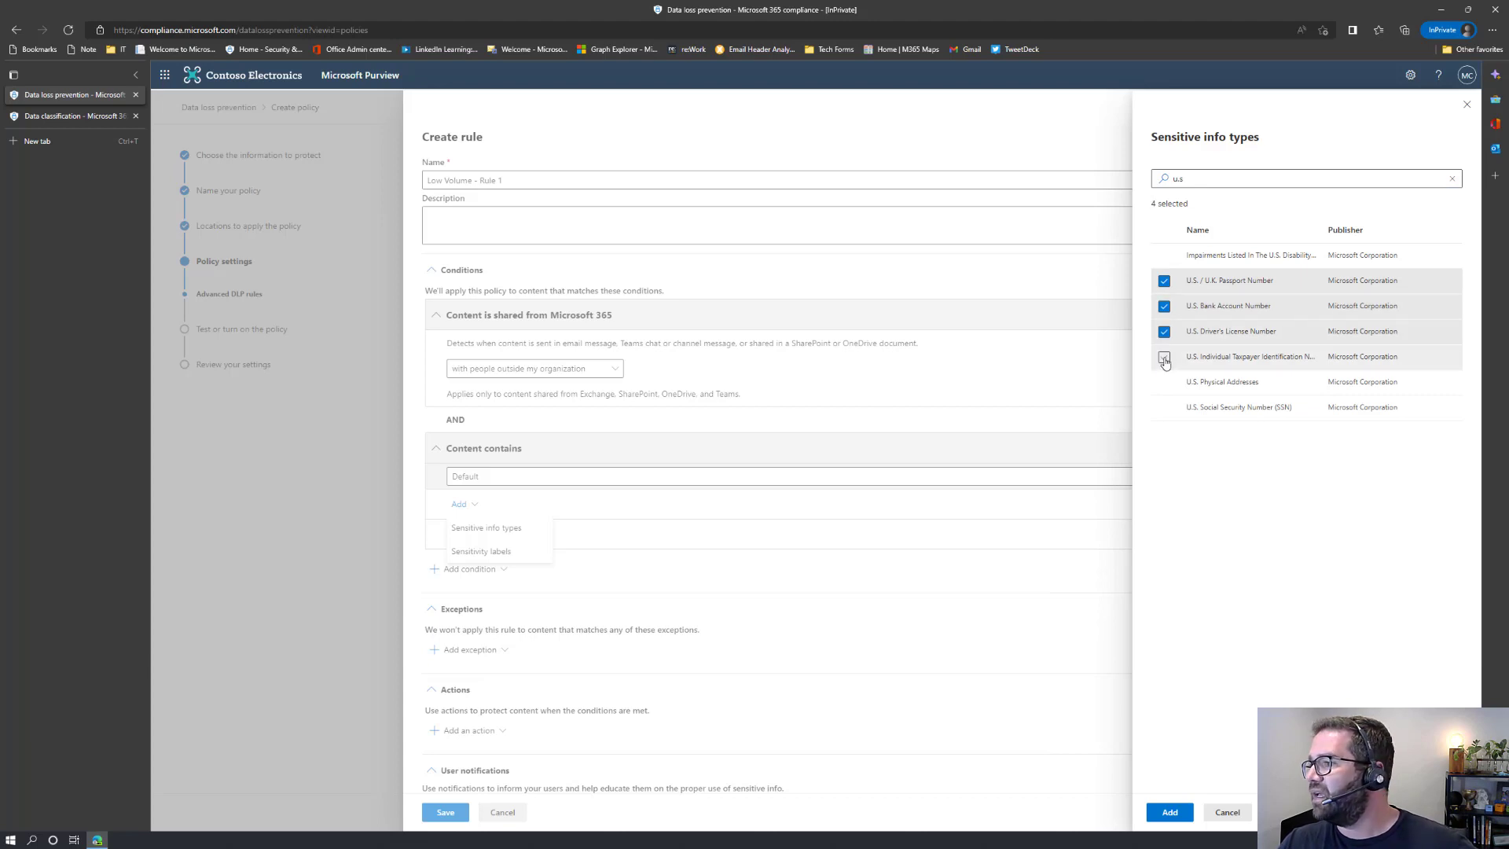
left_click(1164, 358)
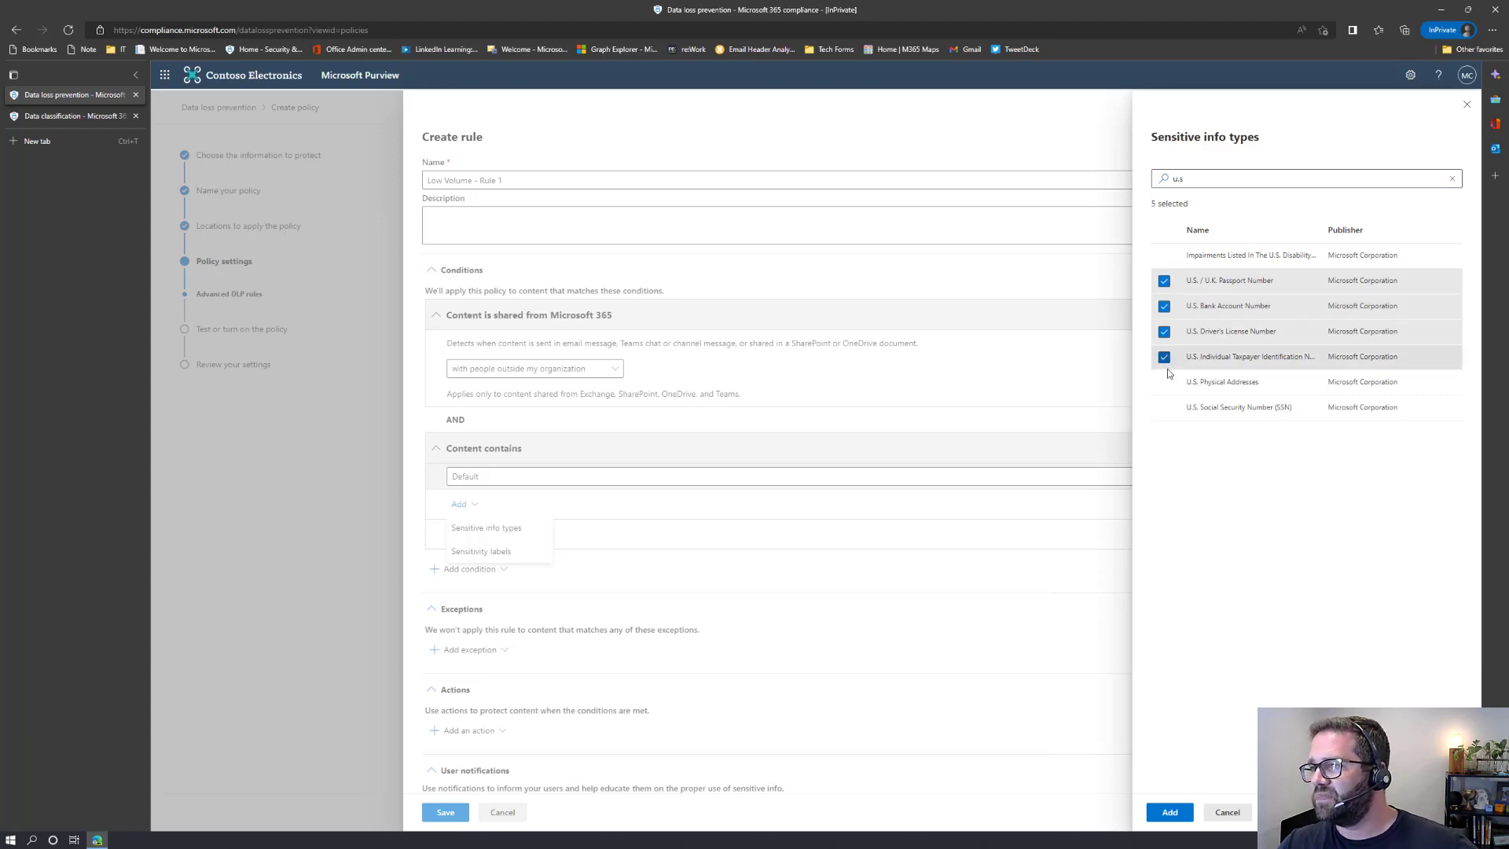
left_click(1166, 411)
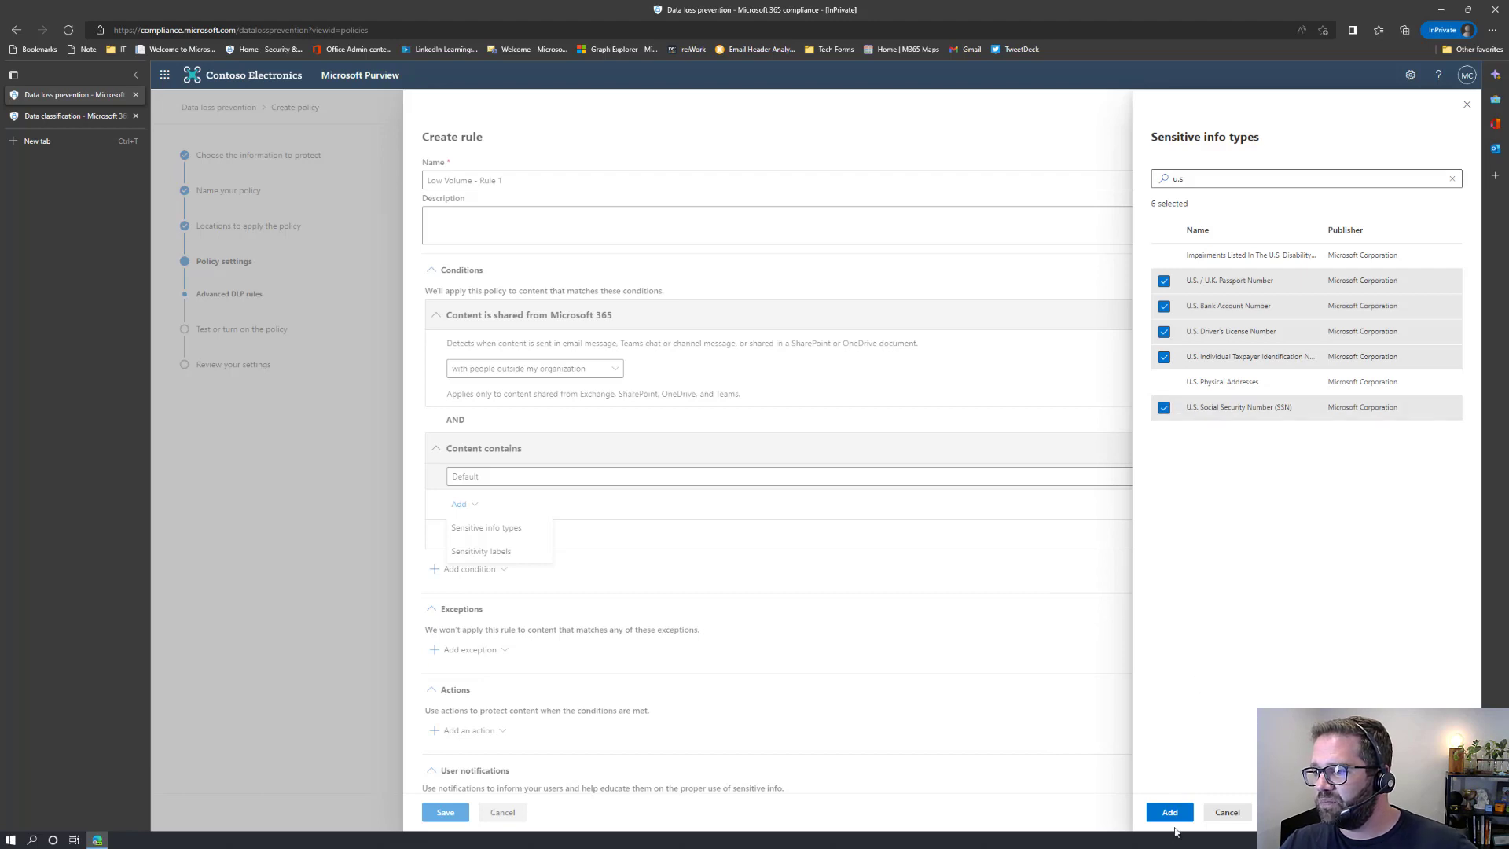
left_click(1171, 814)
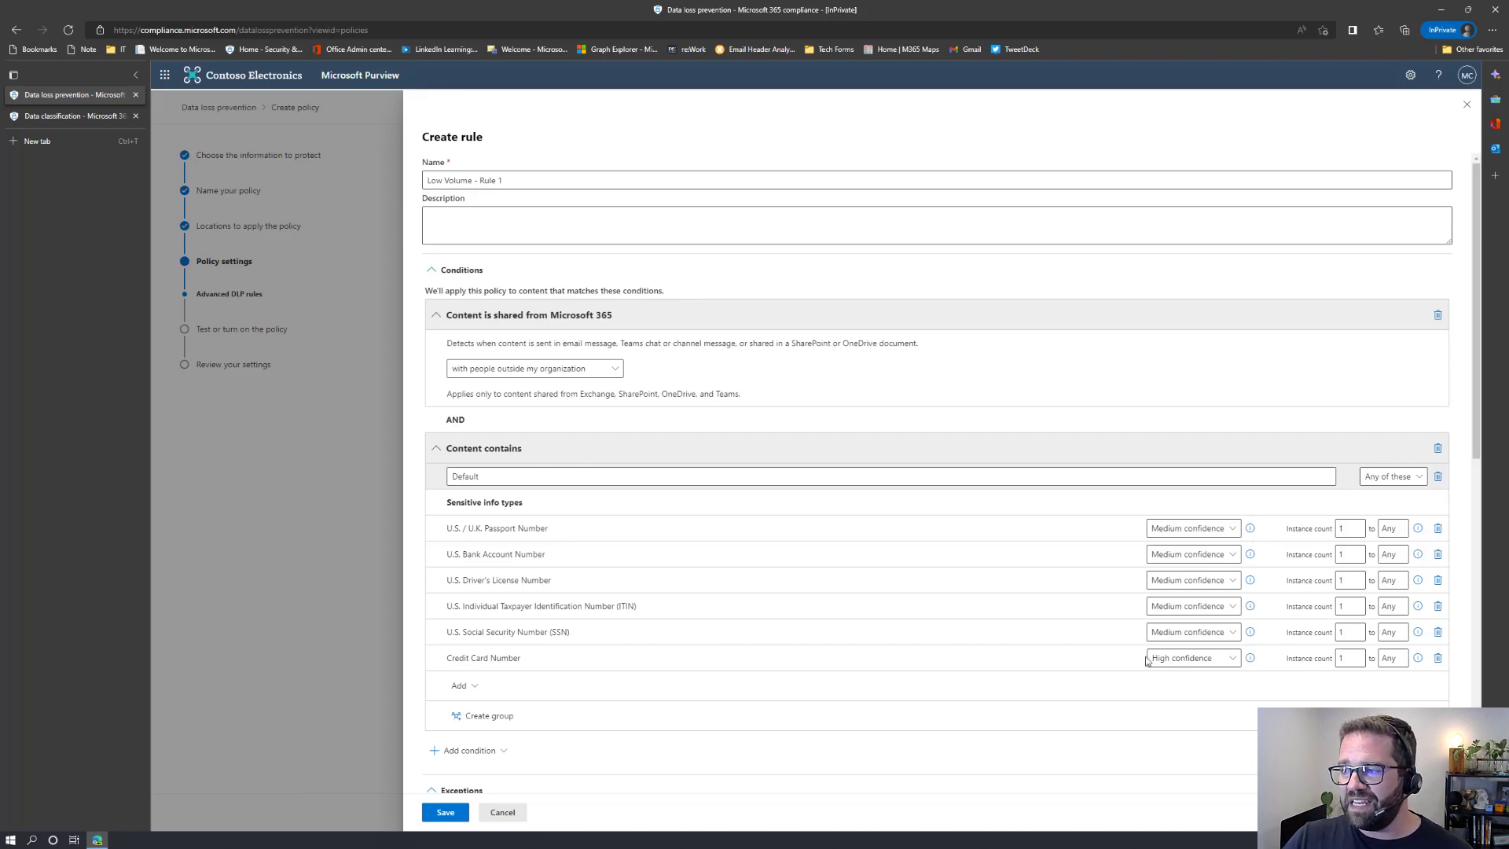
left_click(1250, 632)
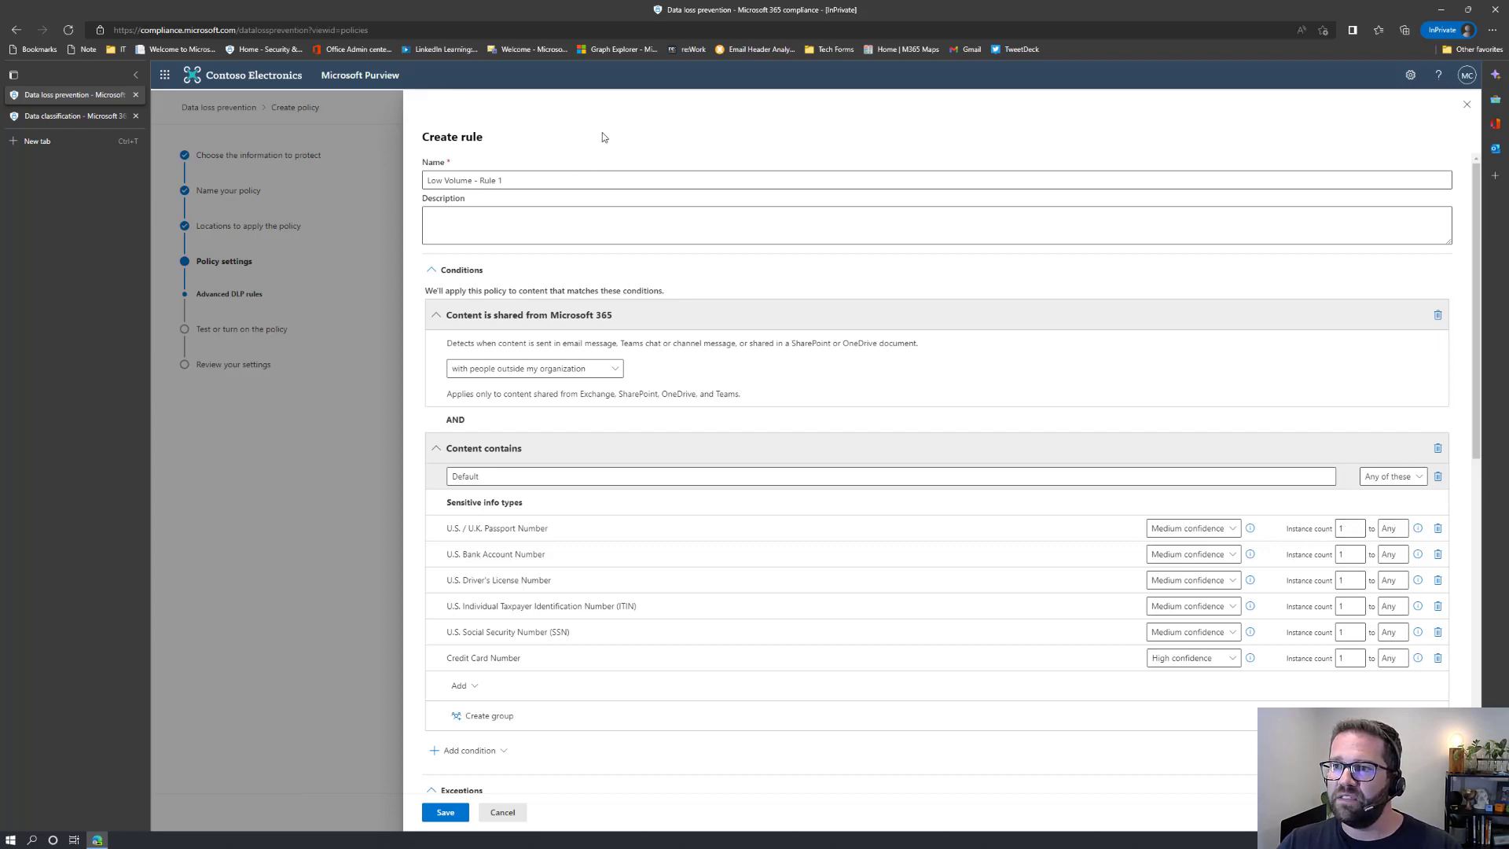
Step: Set the maximum instance count to 5 for all six sensitive info types in the Content contains condition
double_click(1401, 537)
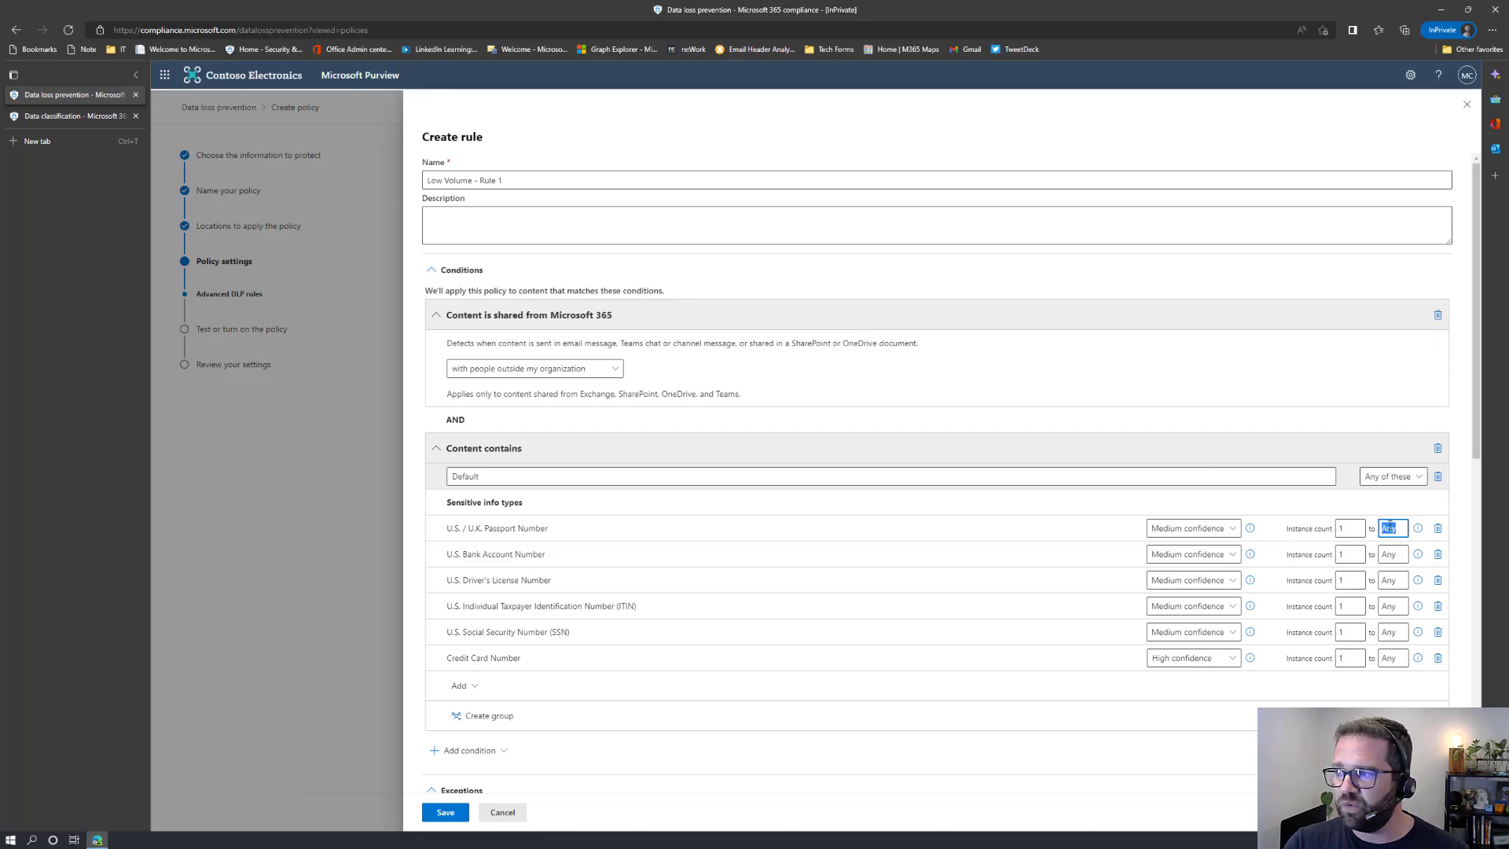
type("5")
double_click(1403, 555)
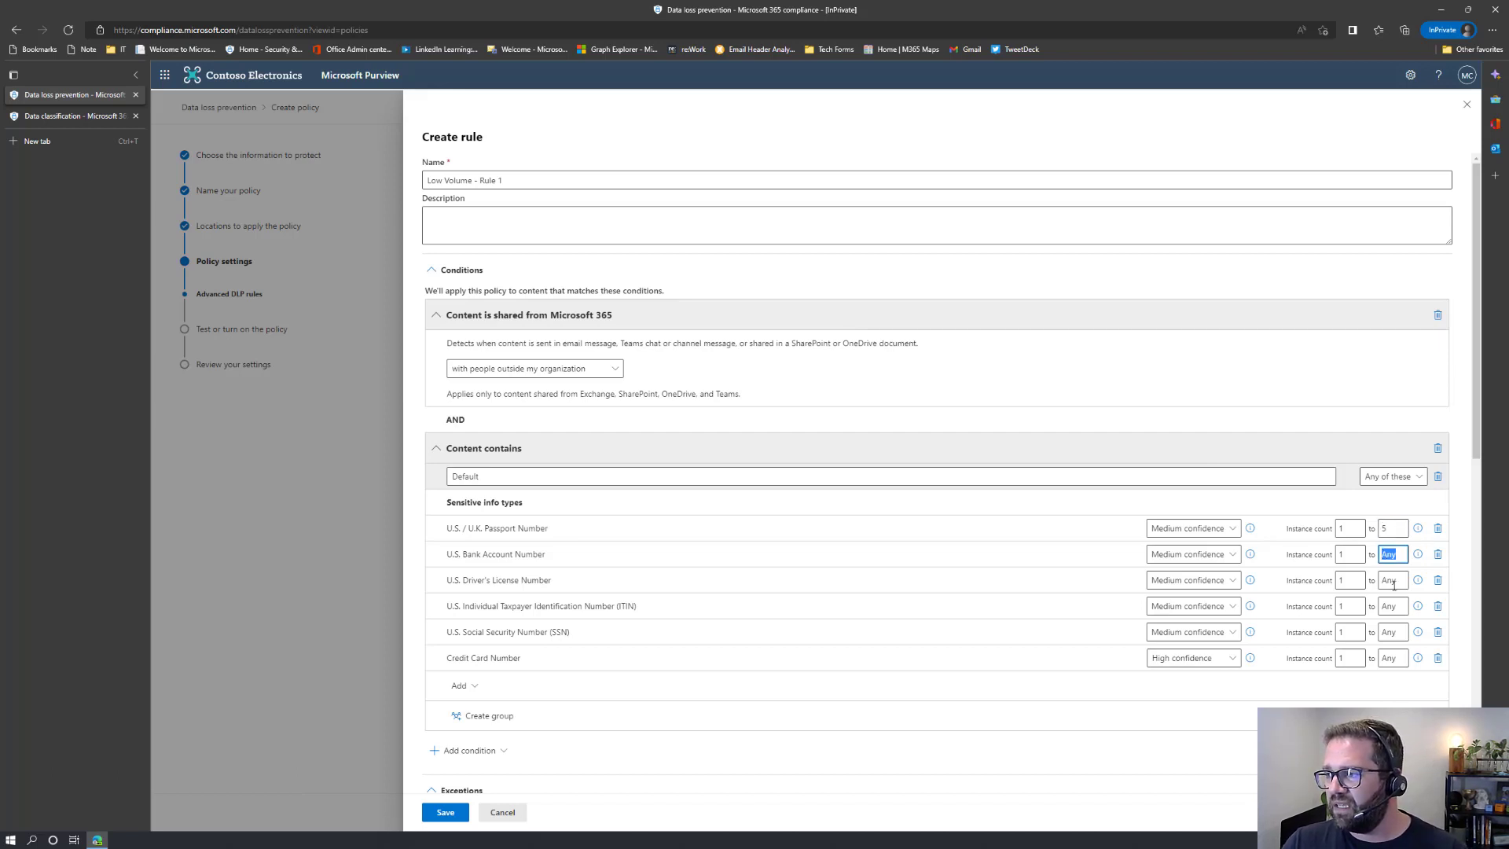
type("5")
double_click(1390, 582)
type("5")
double_click(1390, 606)
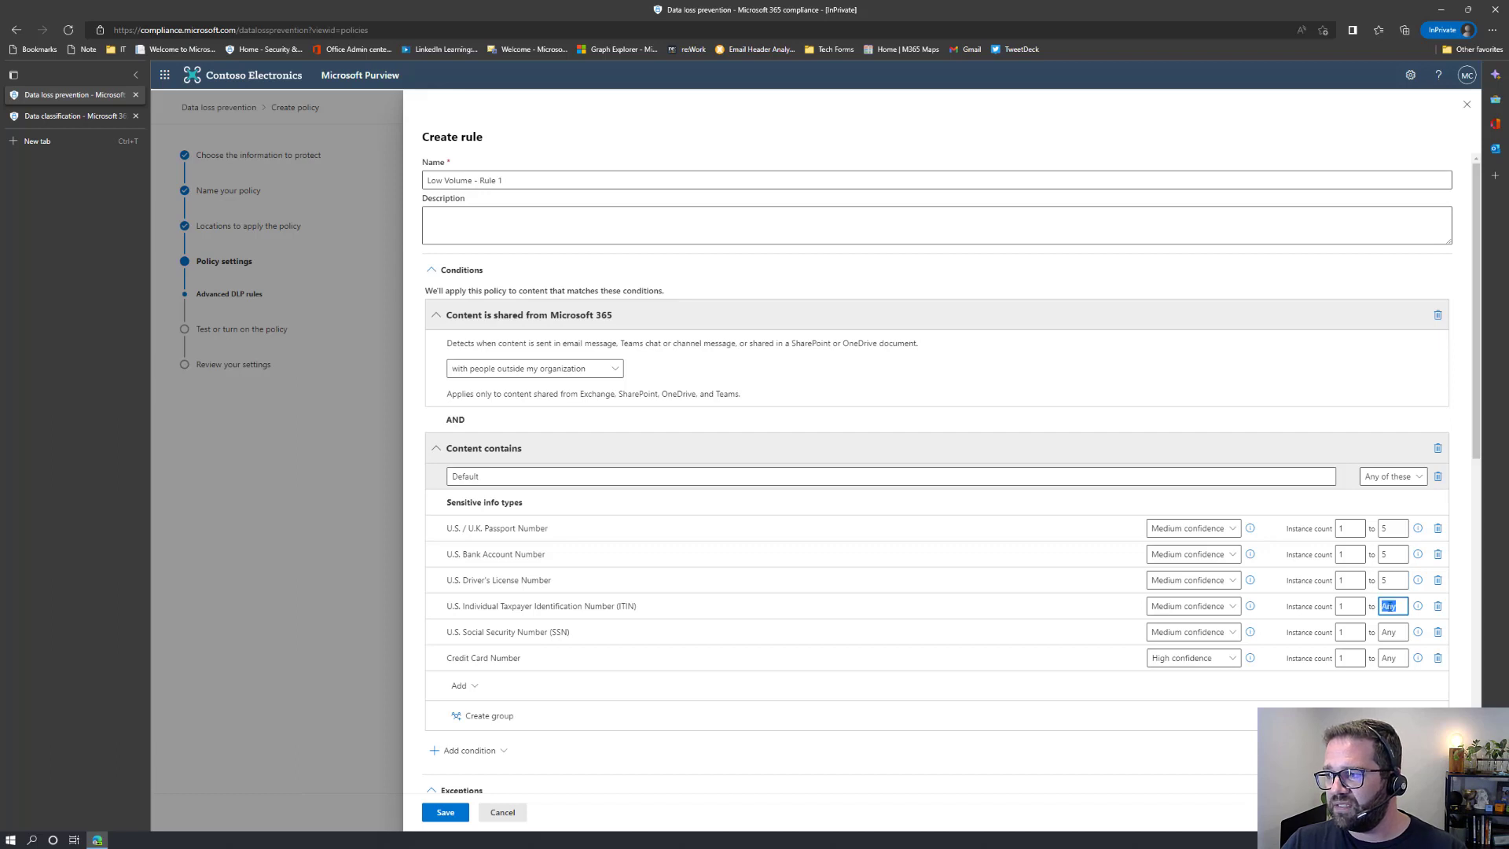
type("5")
double_click(1393, 632)
type("5")
double_click(1391, 659)
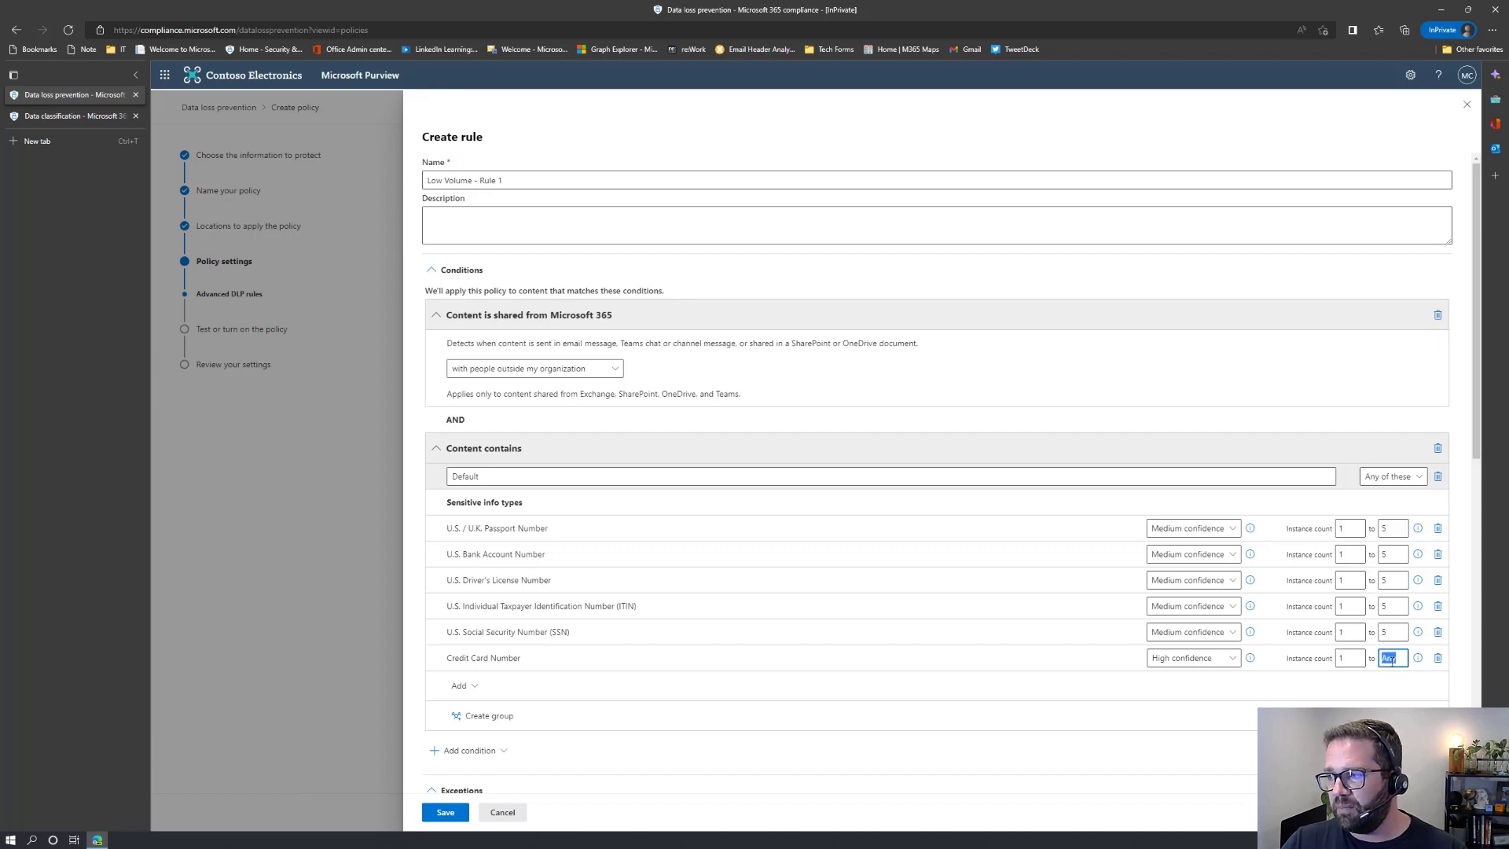
type("5")
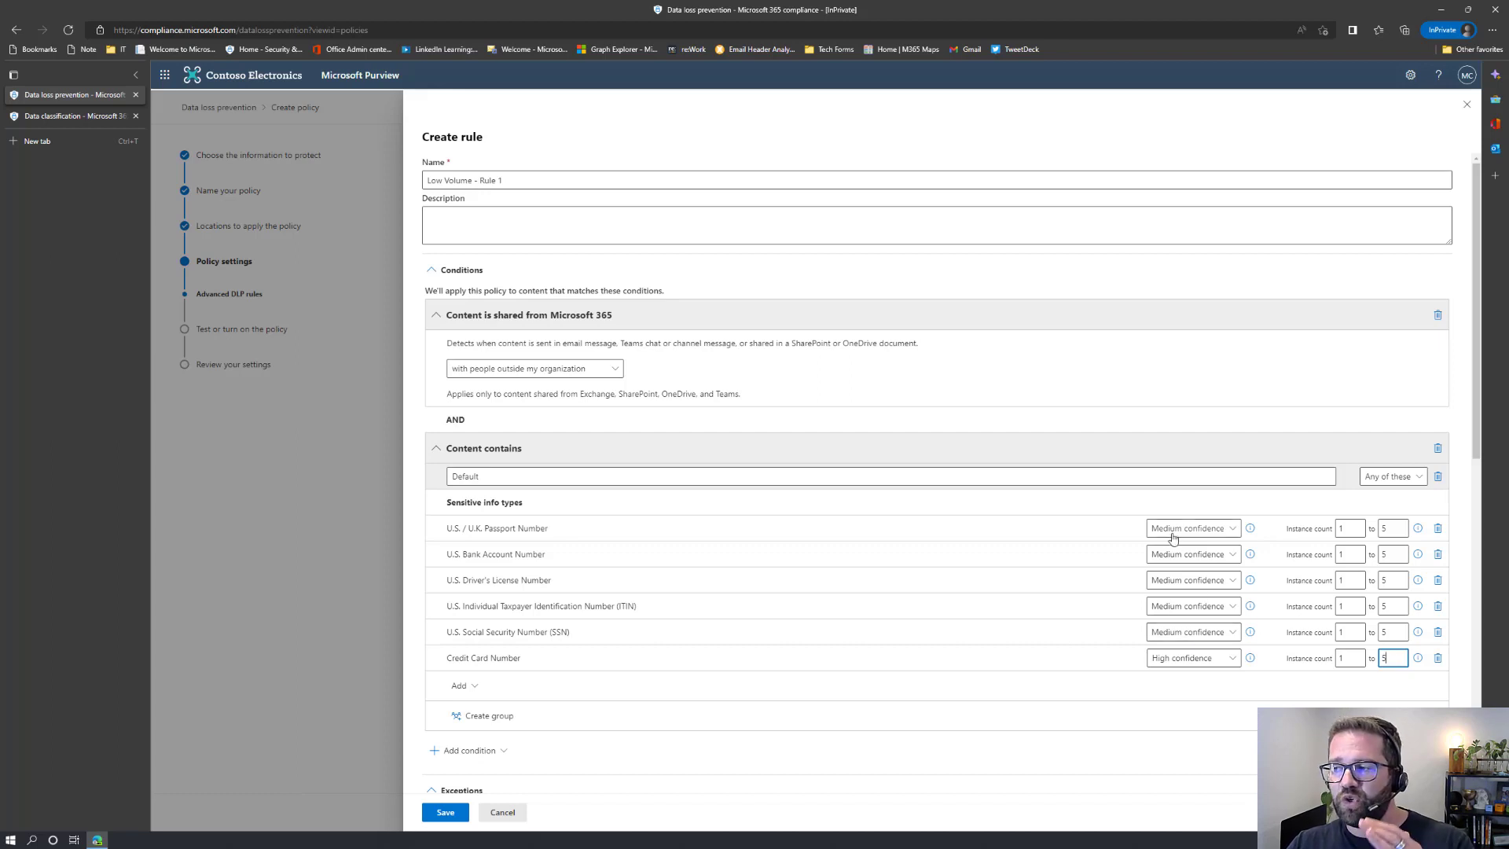
Step: Set the confidence level to High for U.S. Social Security Number and U.S. Driver's License Number, and to Medium for Credit Card Number
left_click(1187, 634)
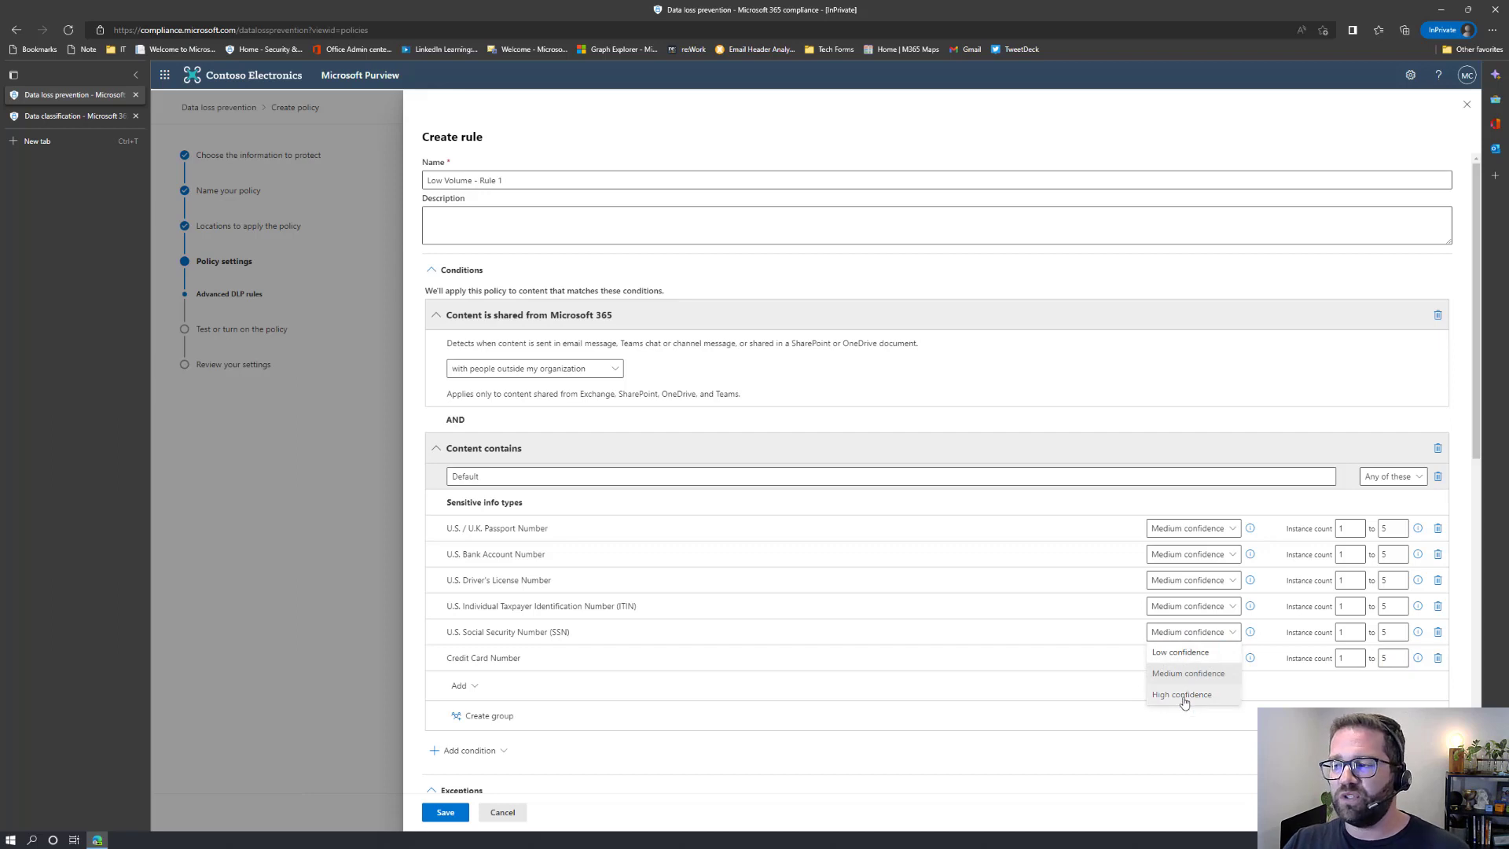
left_click(1184, 696)
left_click(1183, 658)
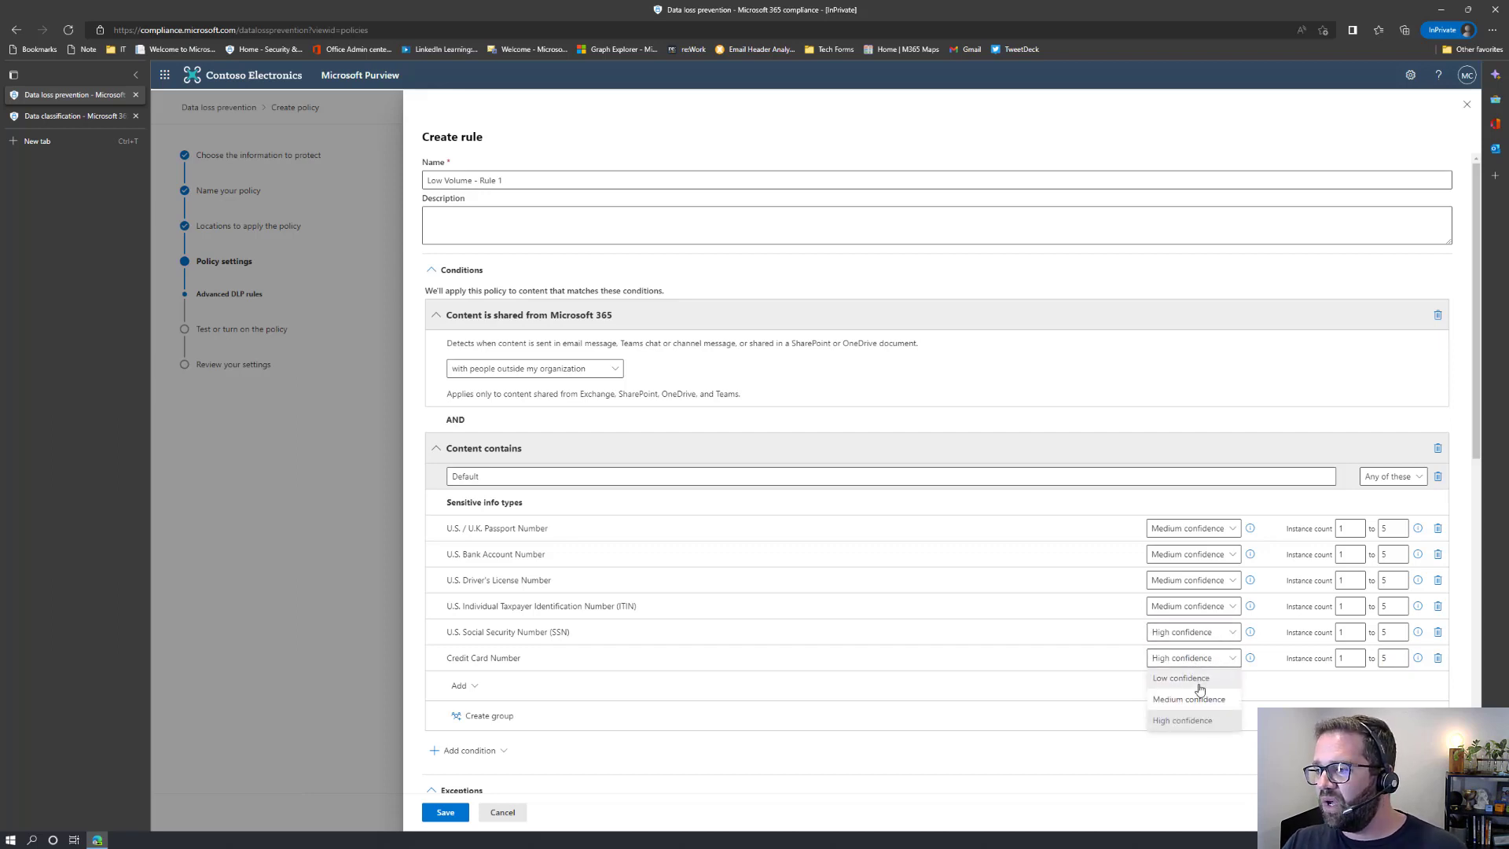
left_click(1199, 702)
left_click(1201, 581)
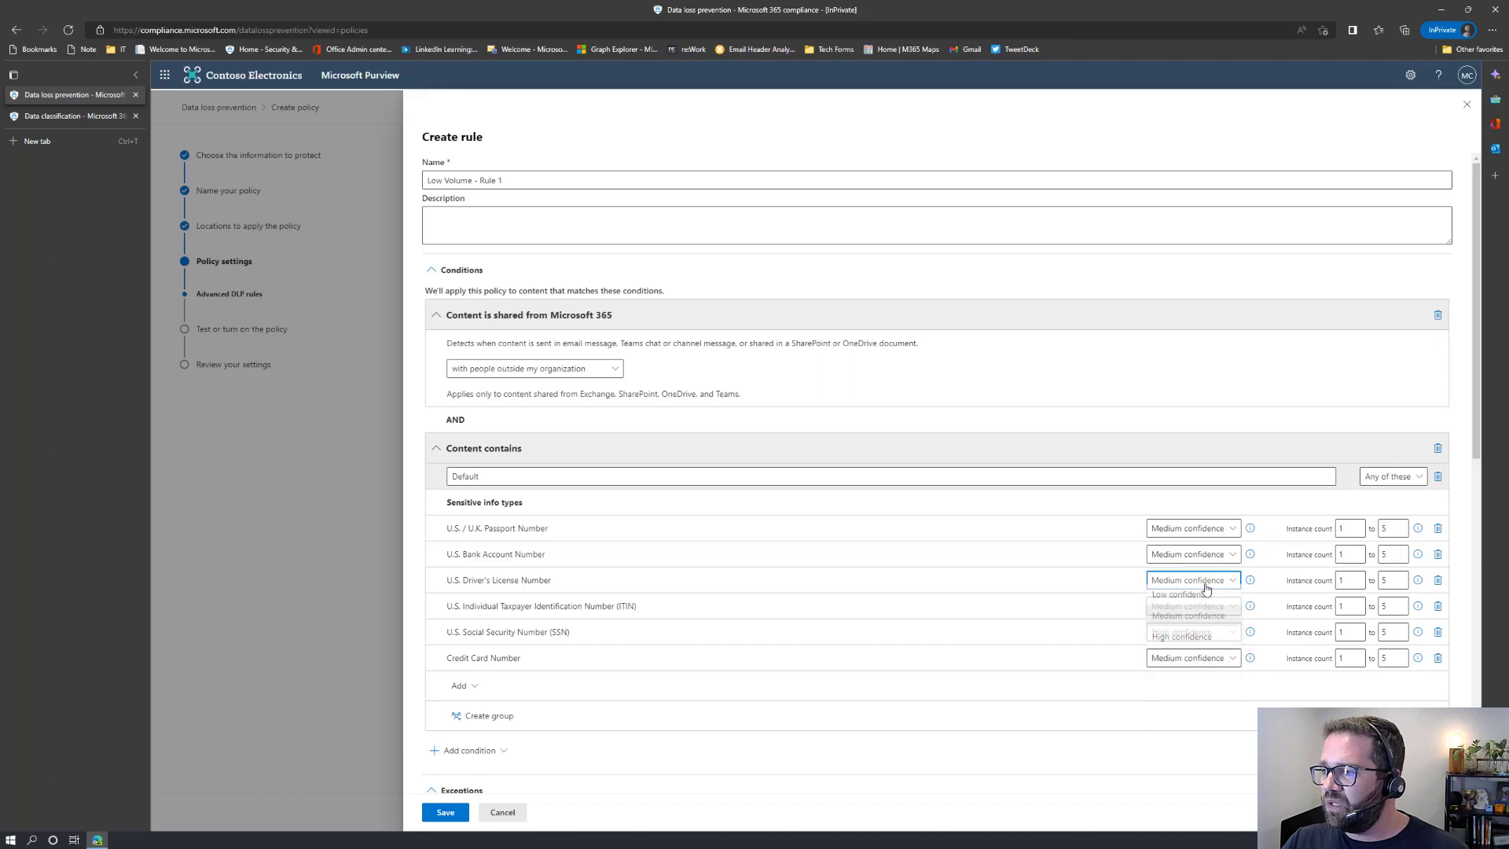
left_click(1193, 644)
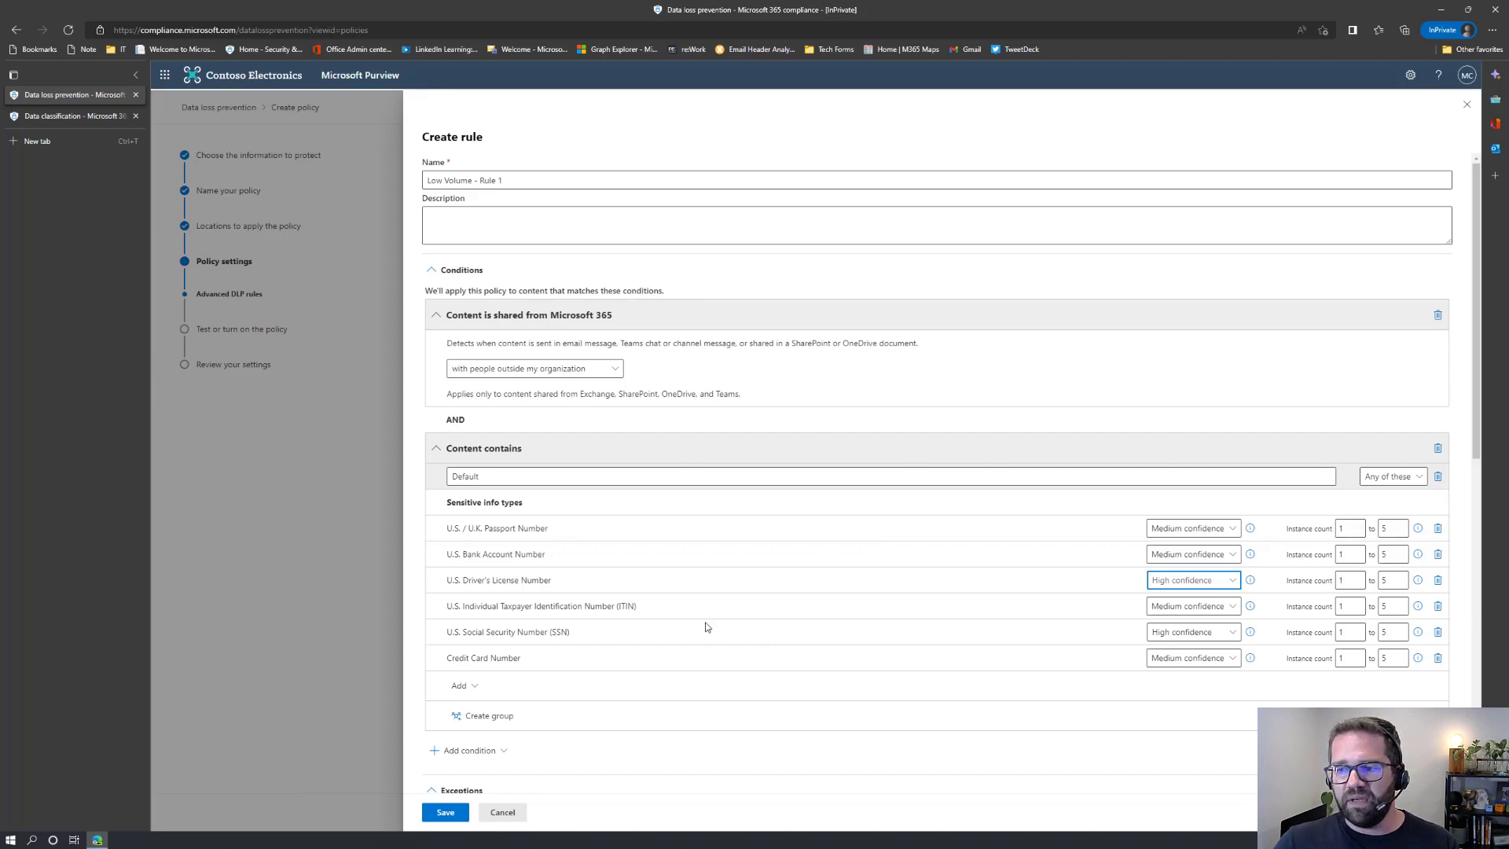
Step: Examine which exceptions and protective actions are available for the rule without adding any
scroll(705, 631, "down", 3)
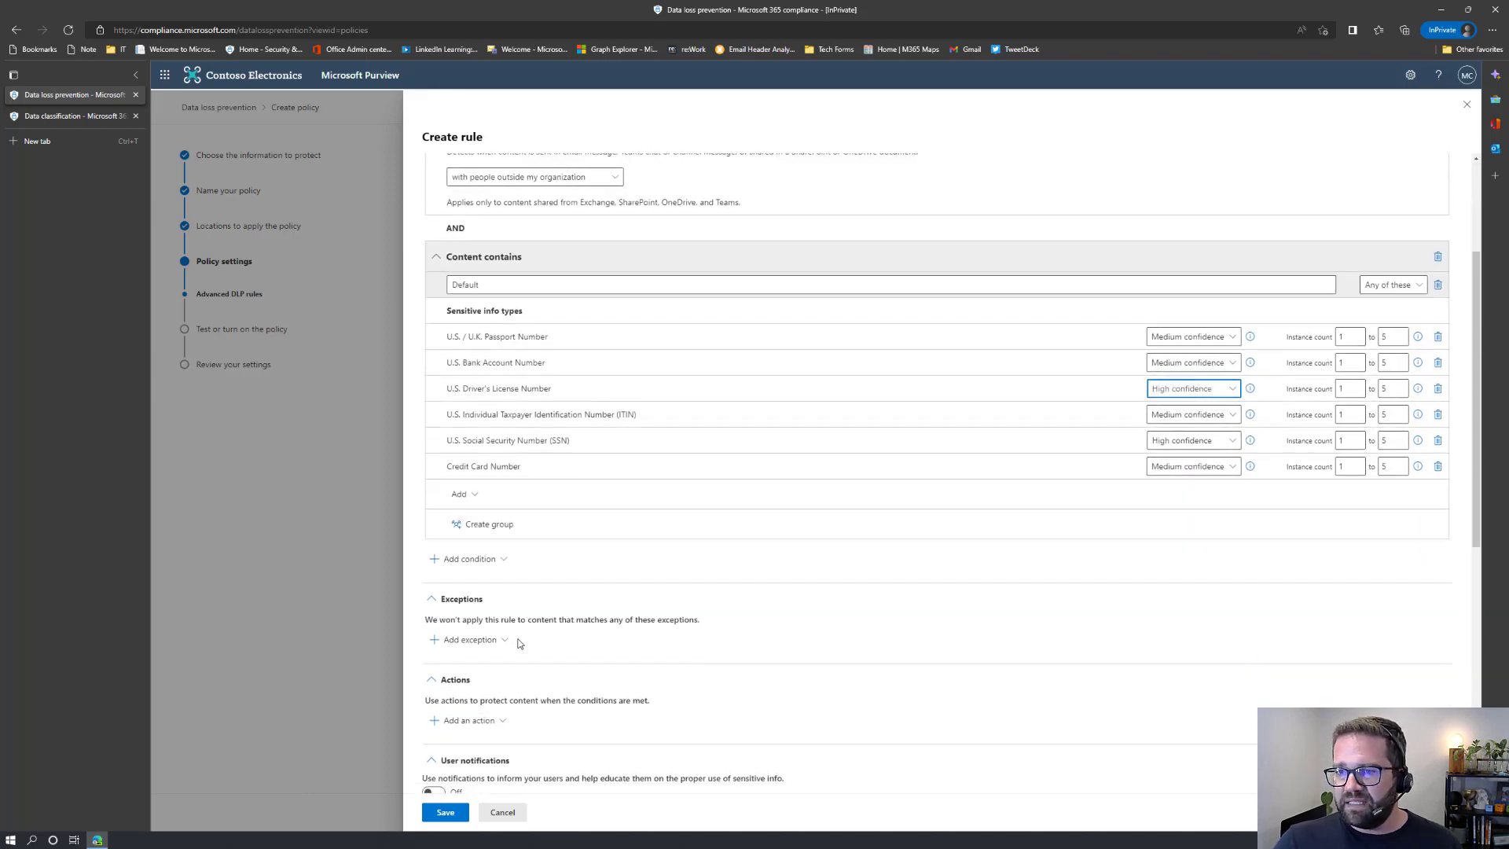
left_click(475, 643)
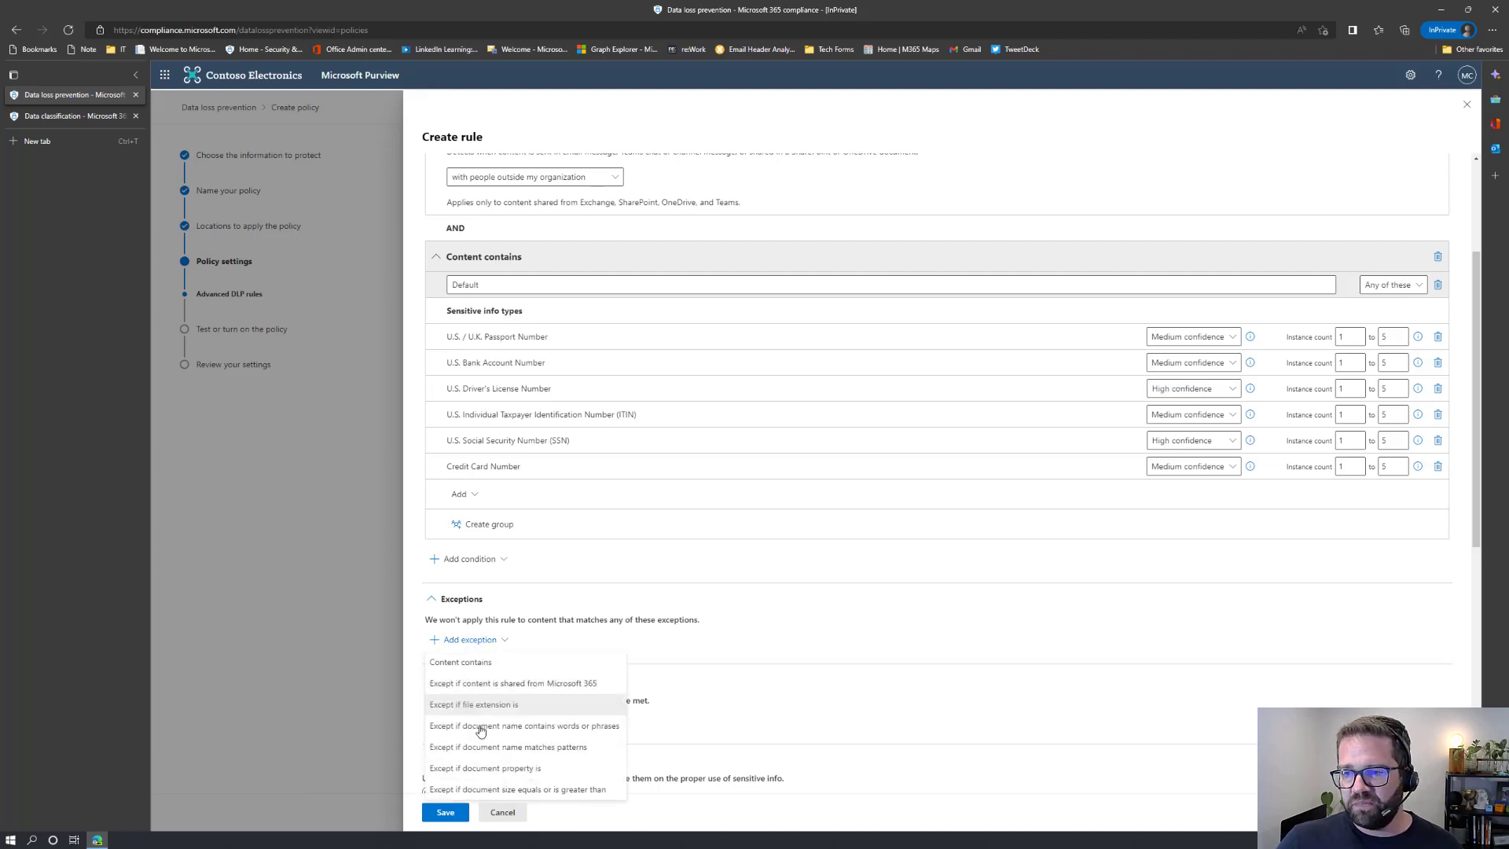
left_click(753, 631)
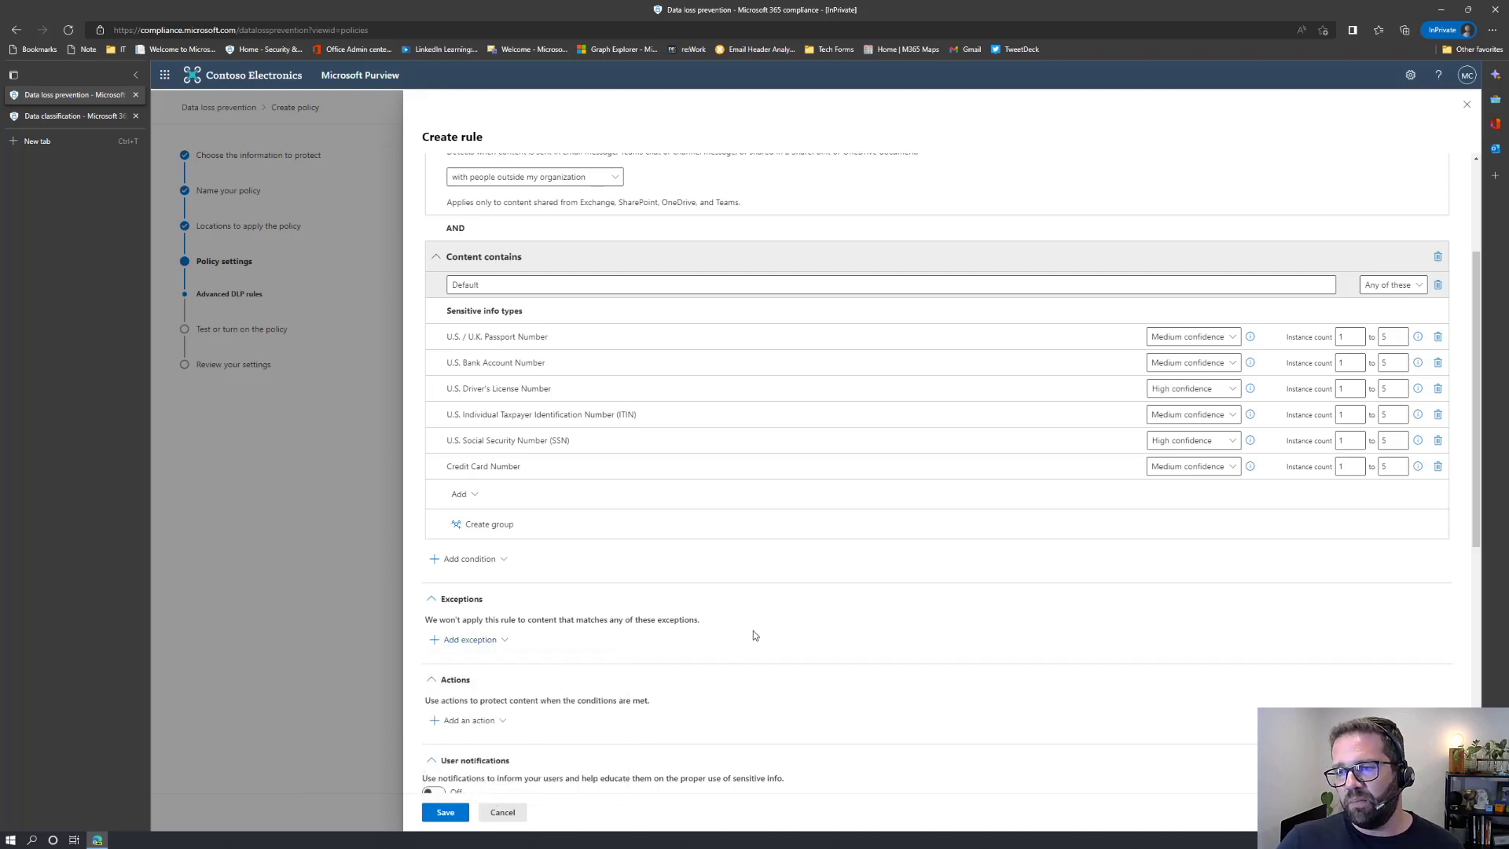
left_click(492, 642)
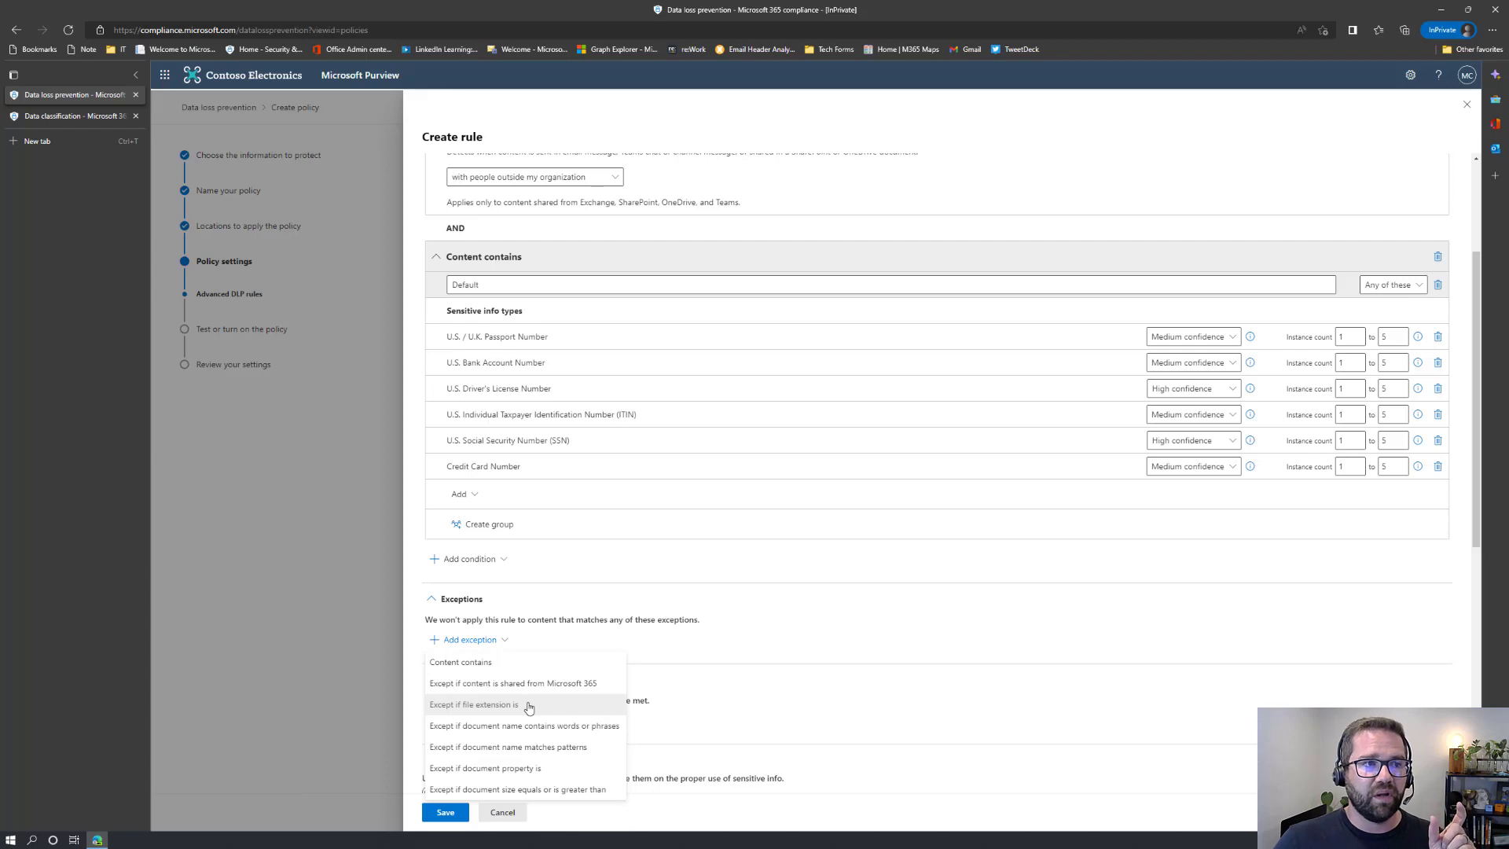
left_click(613, 631)
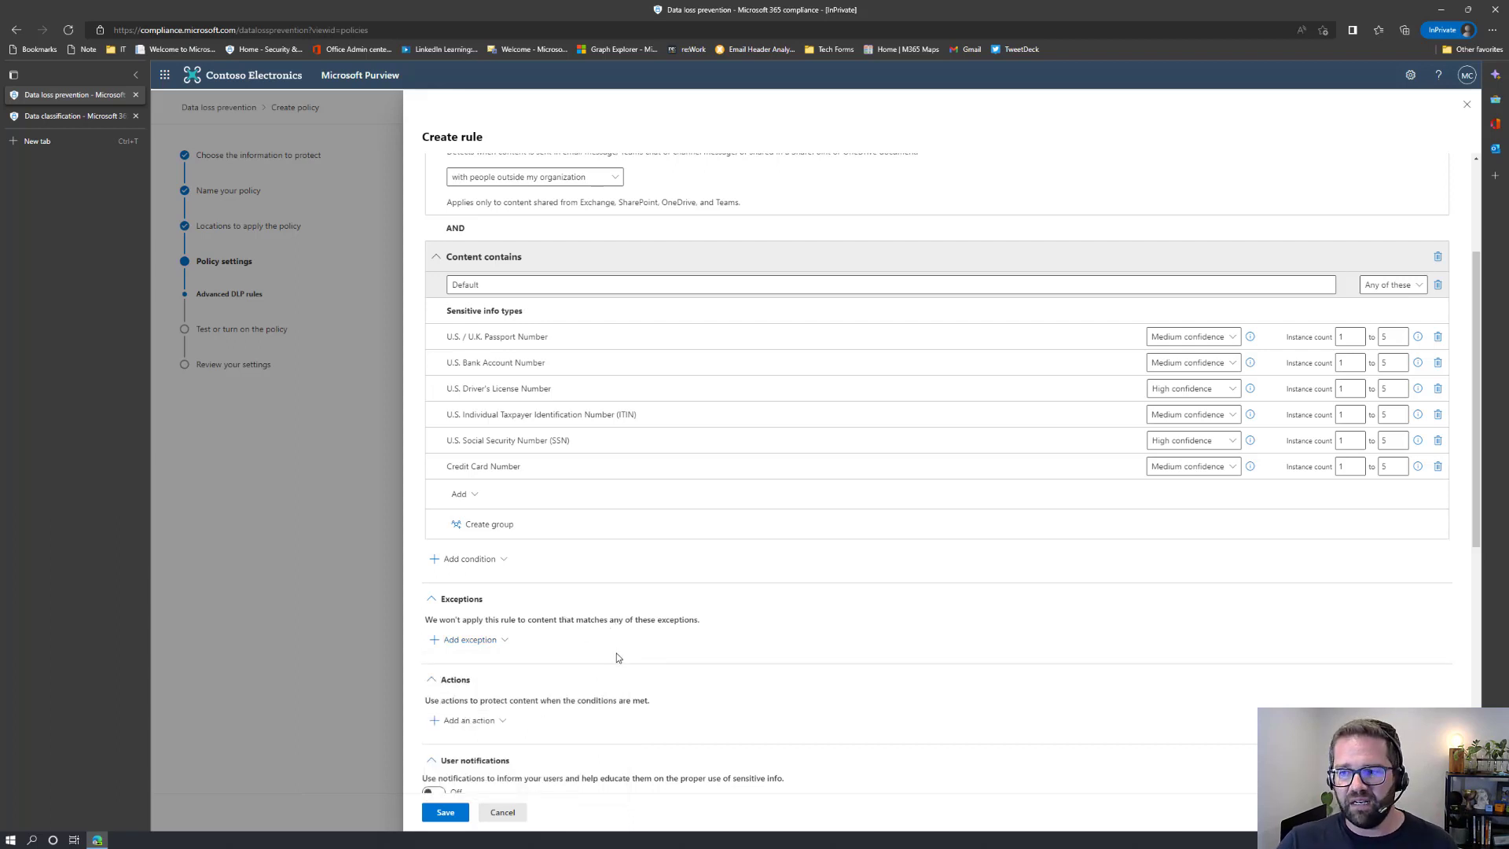
scroll(617, 655, "down", 3)
left_click(468, 531)
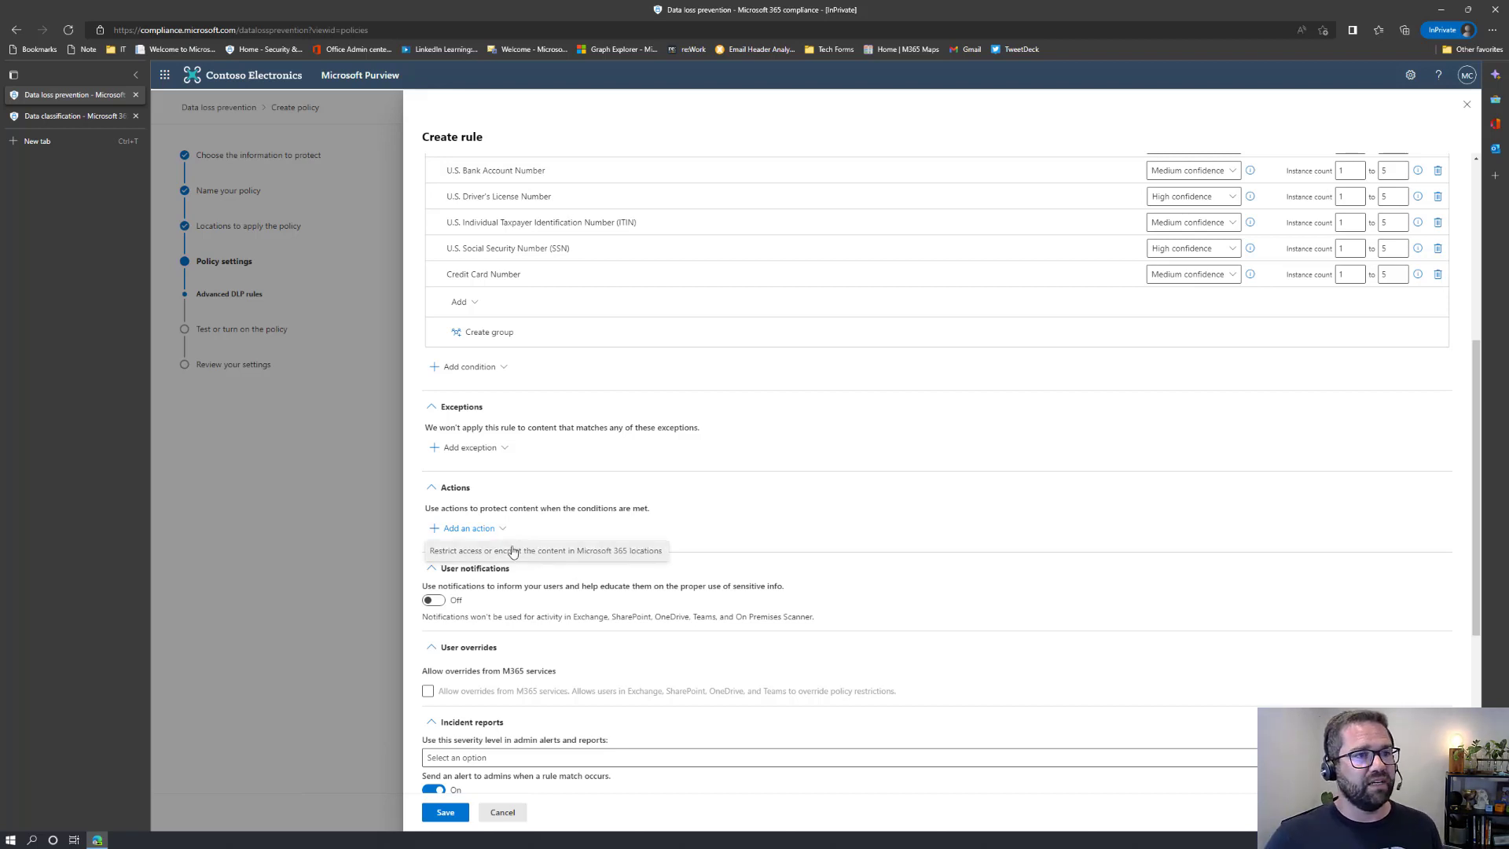
left_click(626, 487)
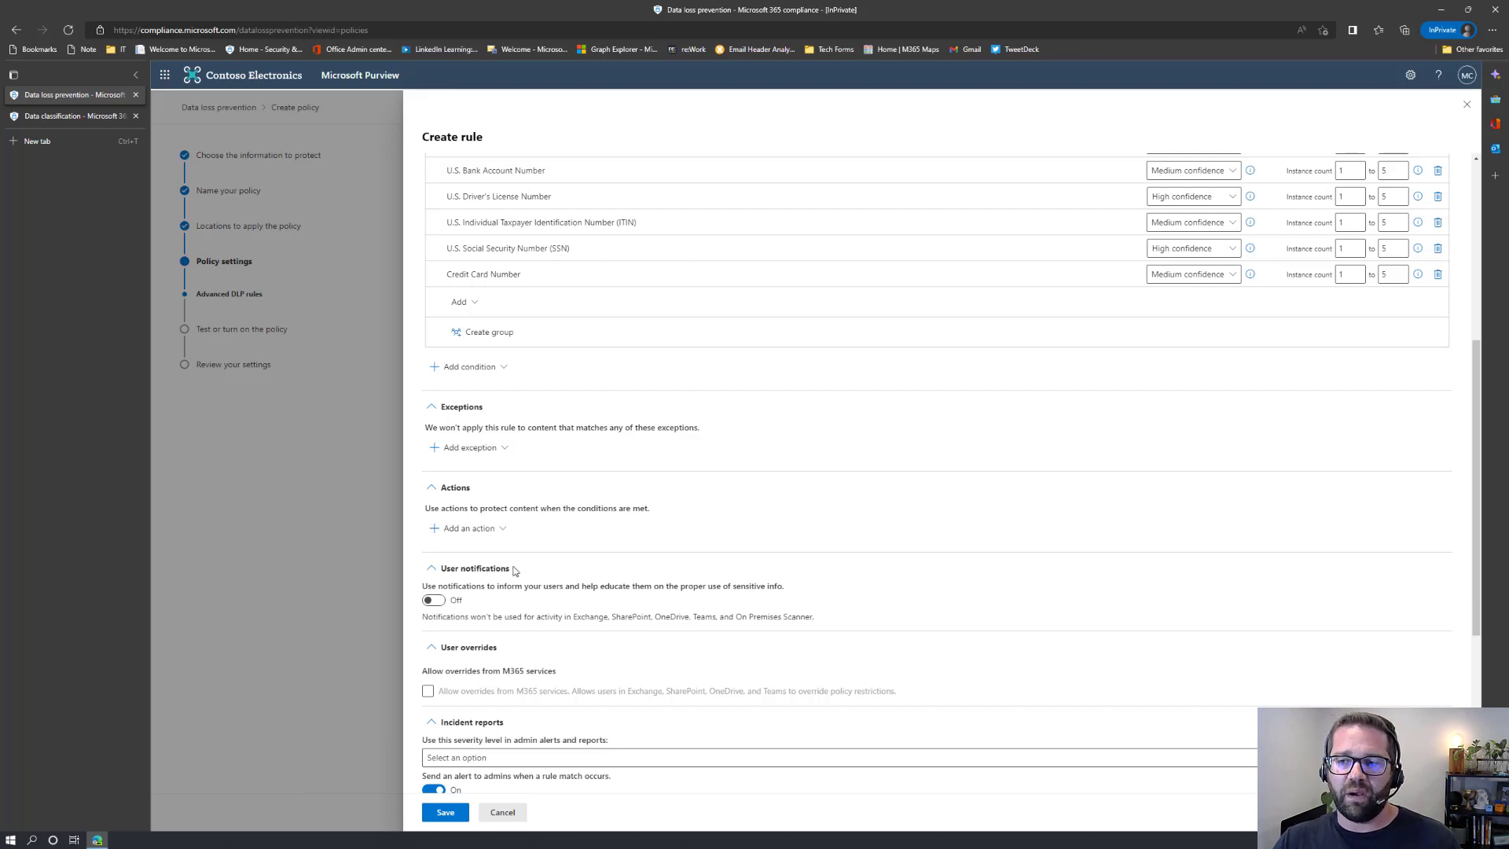
left_click(430, 601)
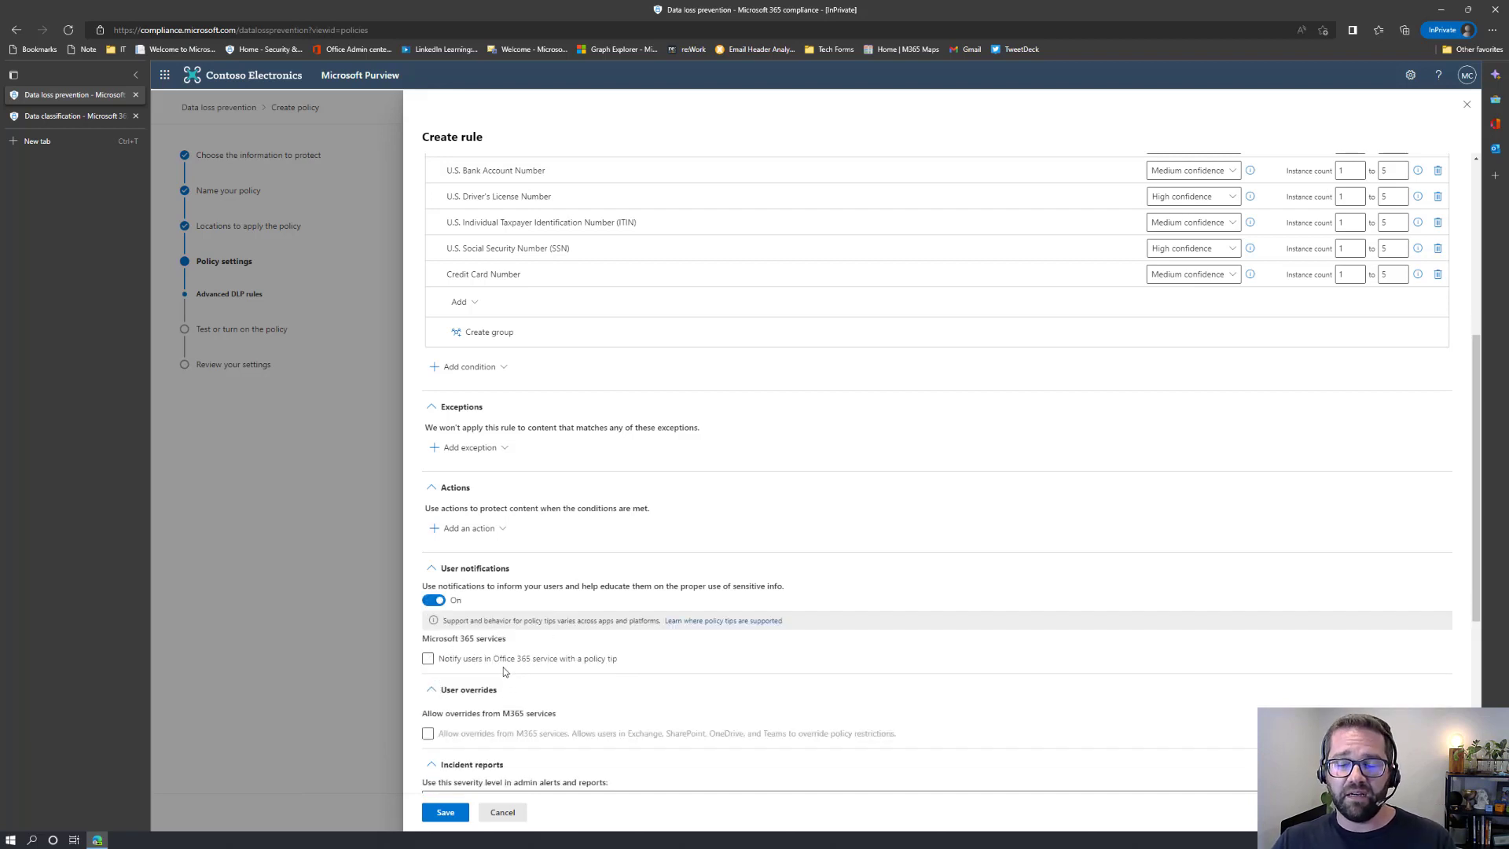
left_click(503, 663)
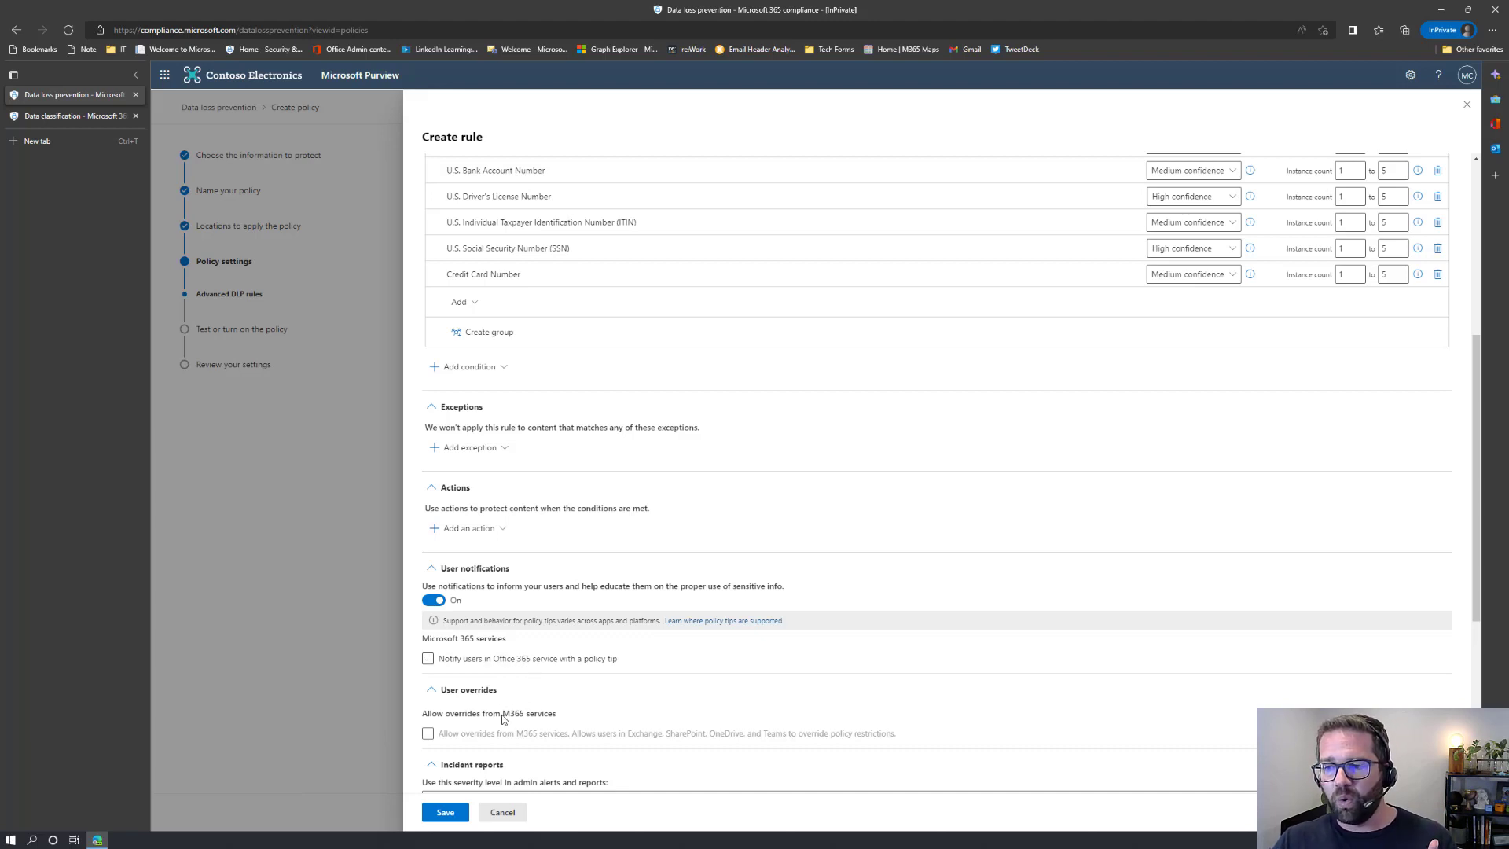
scroll(523, 703, "down", 1)
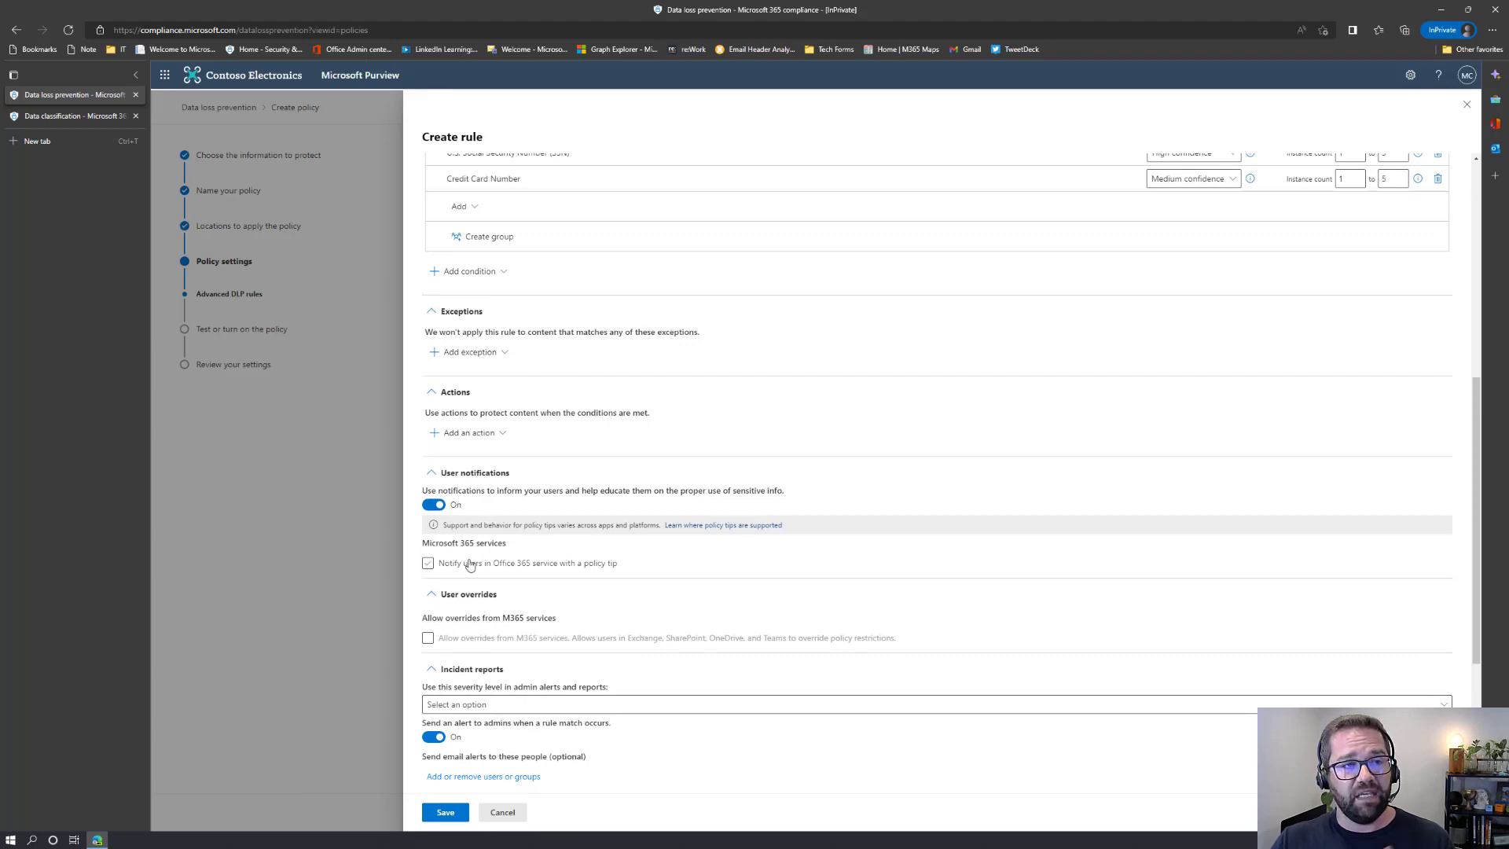
left_click(434, 506)
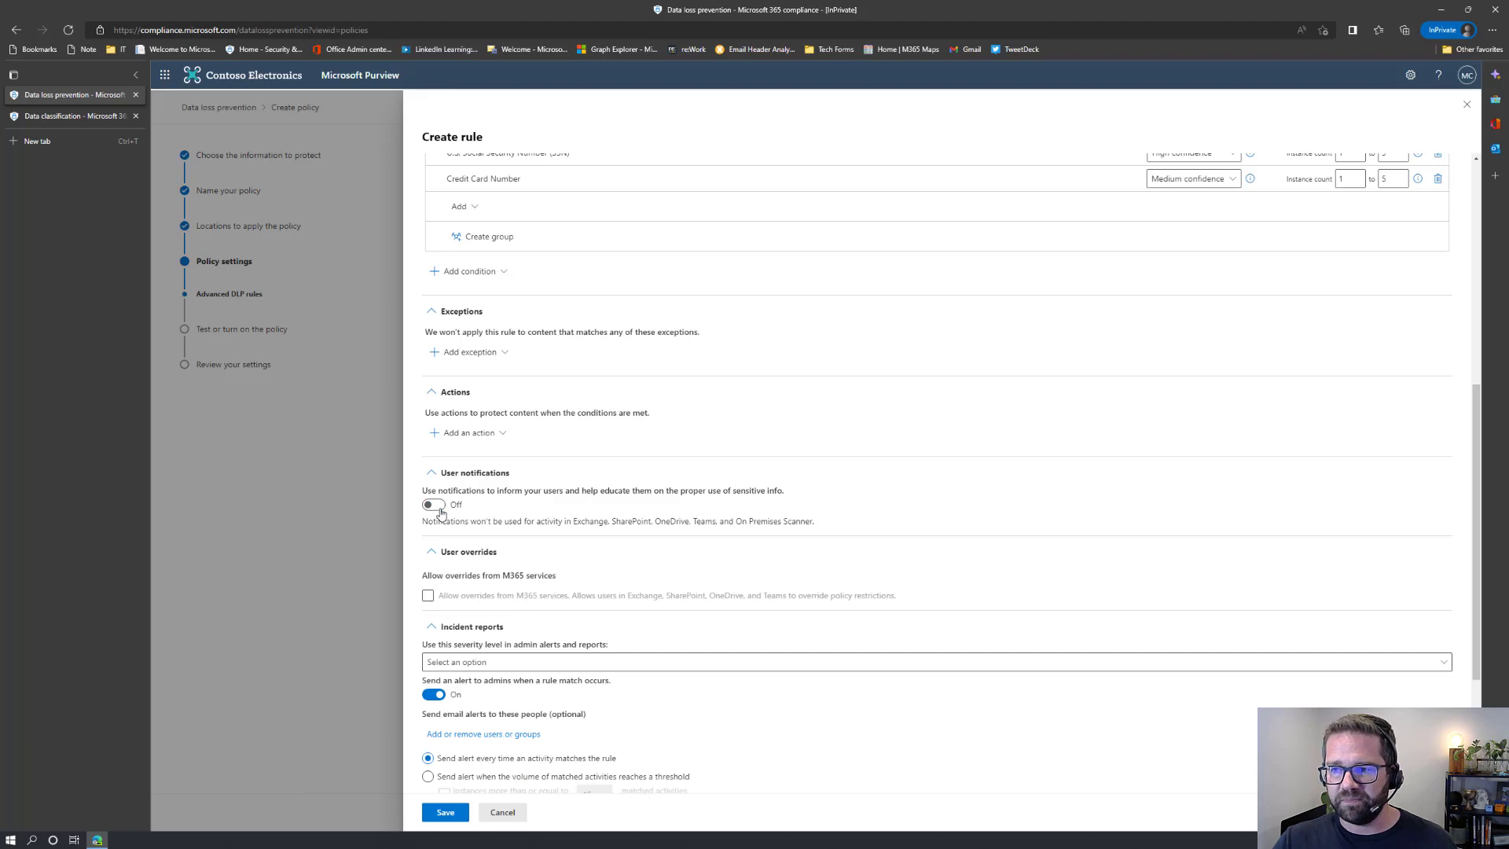
Step: Set the incident report severity level to Low and add the admin account, found by searching for "admin", as an email alert recipient
left_click(481, 664)
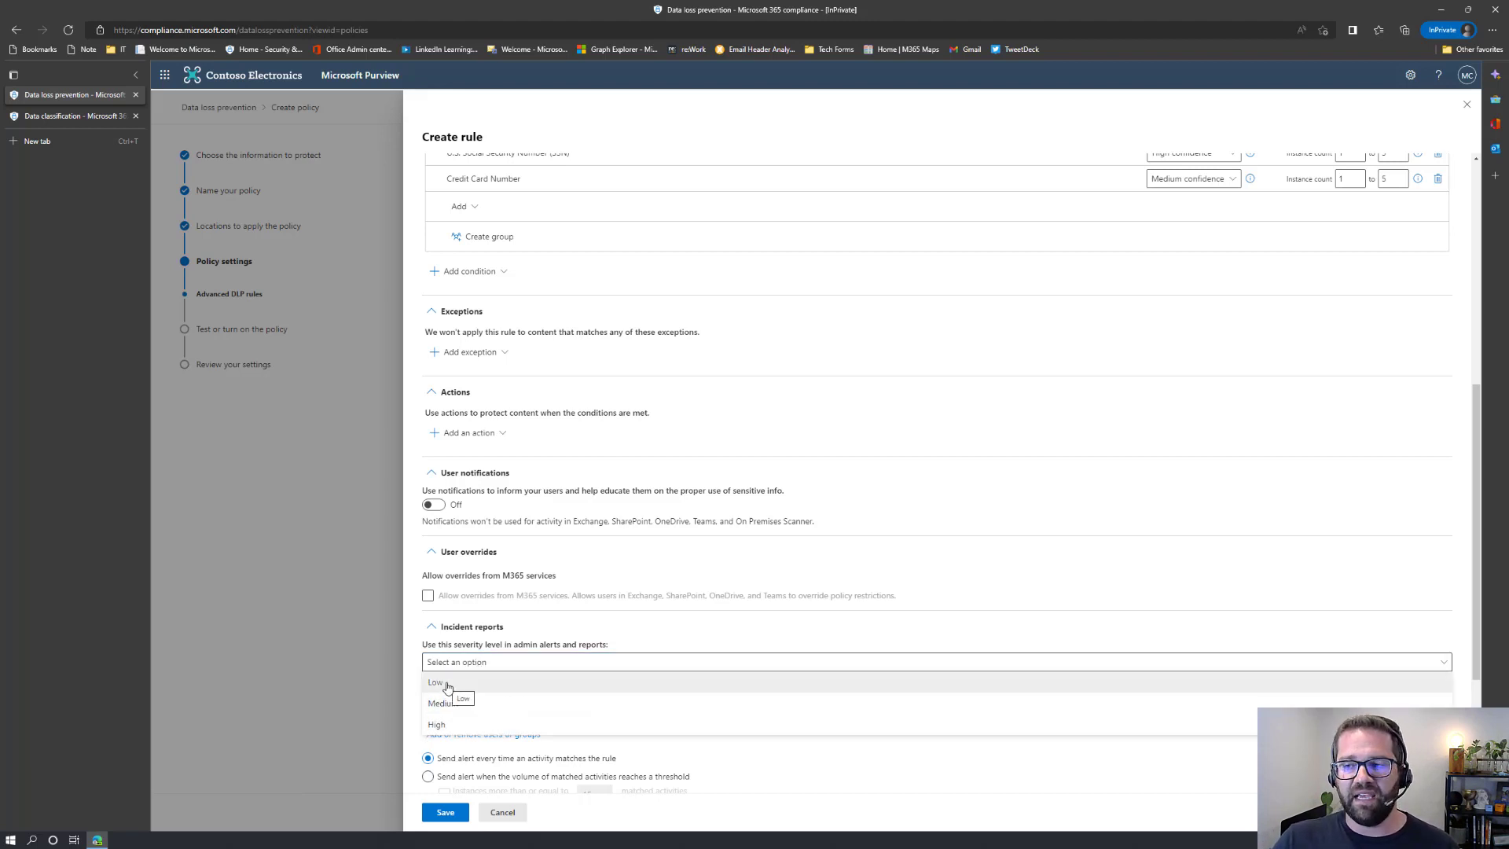
left_click(444, 683)
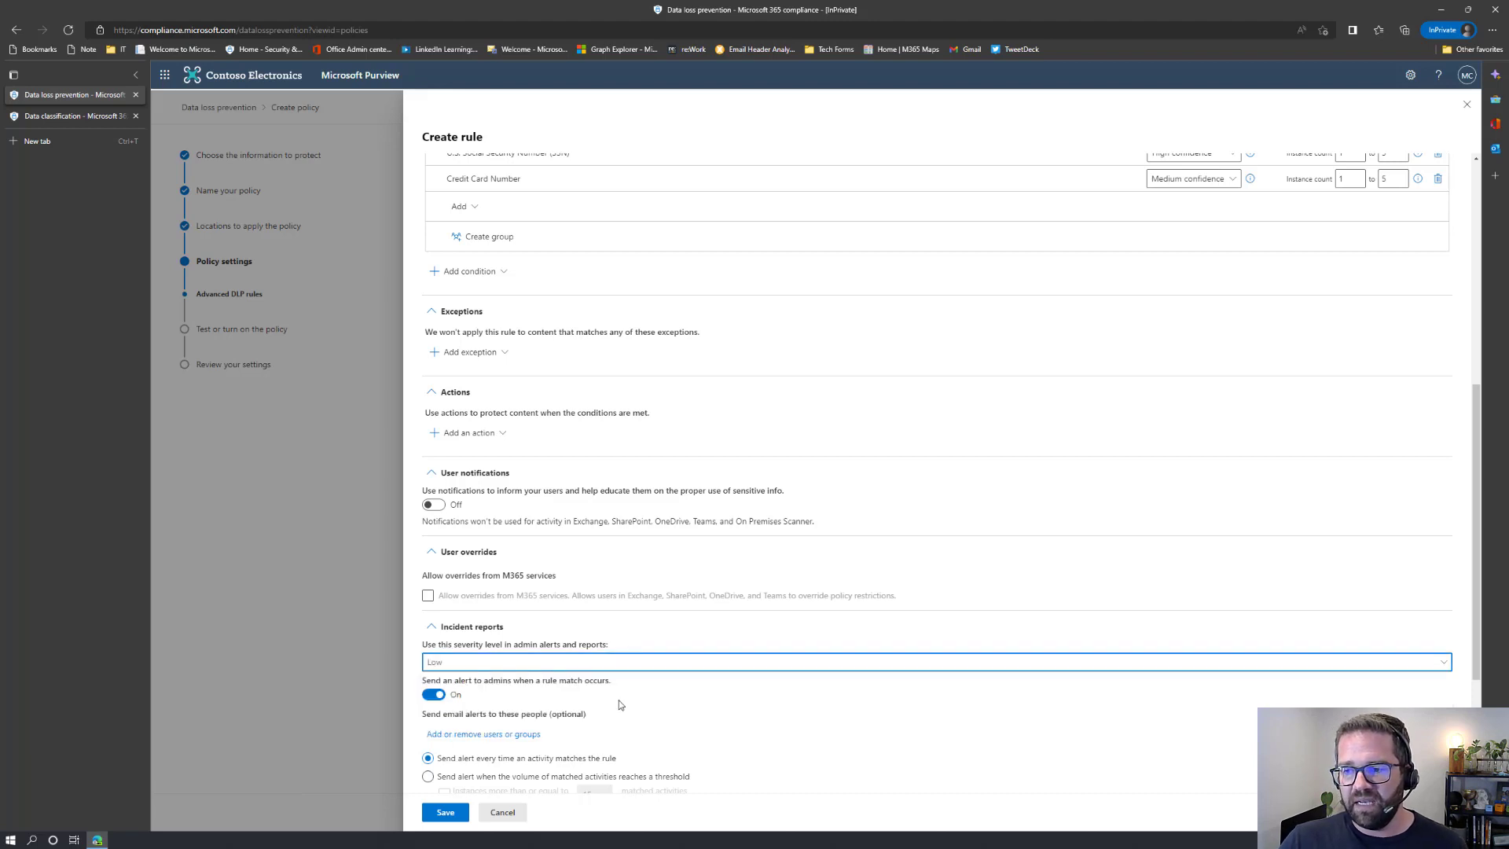
scroll(519, 727, "down", 2)
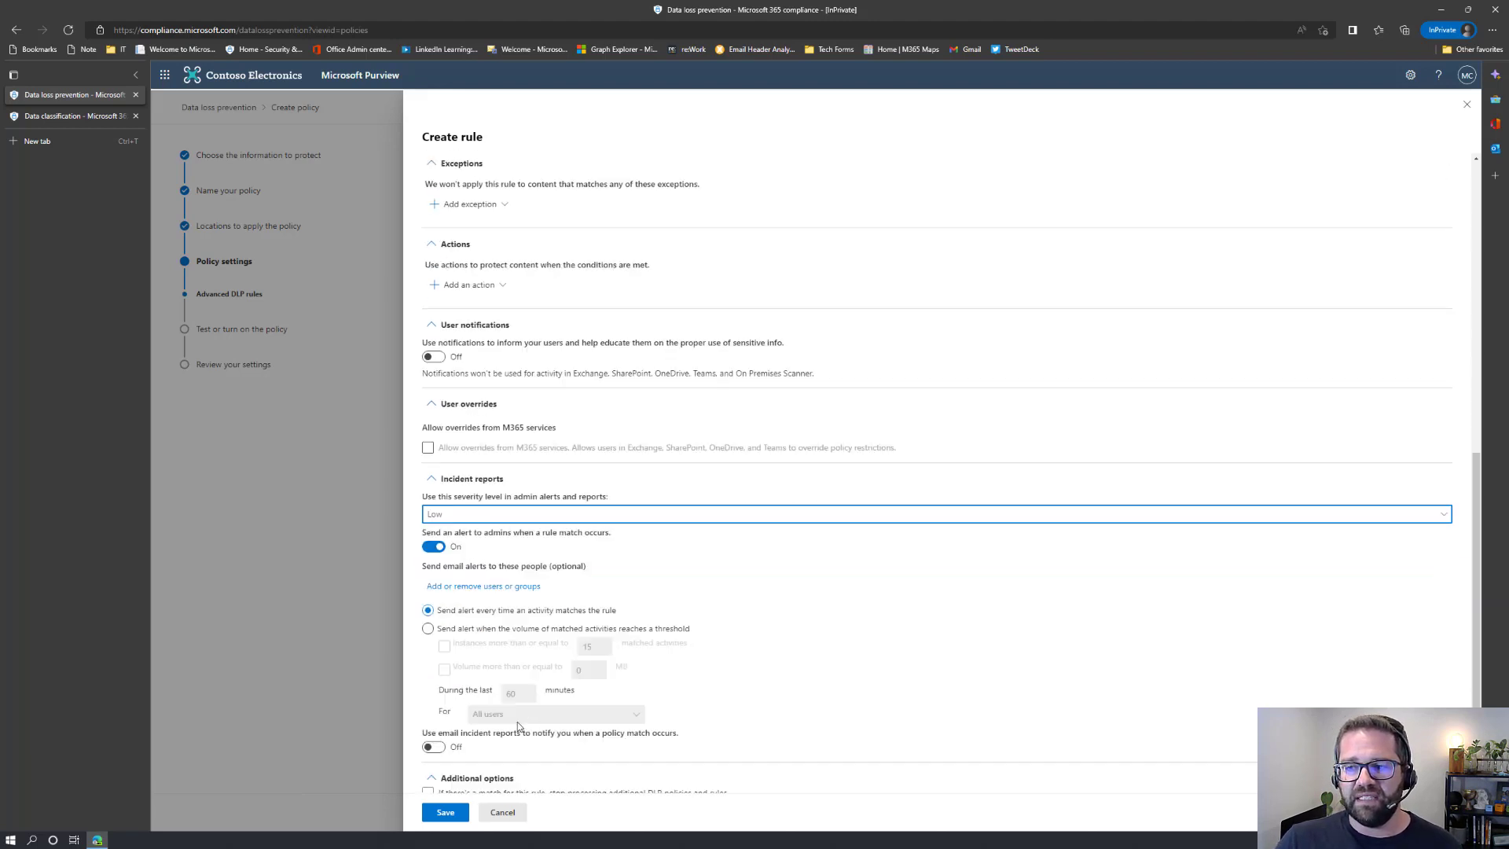
scroll(519, 727, "down", 1)
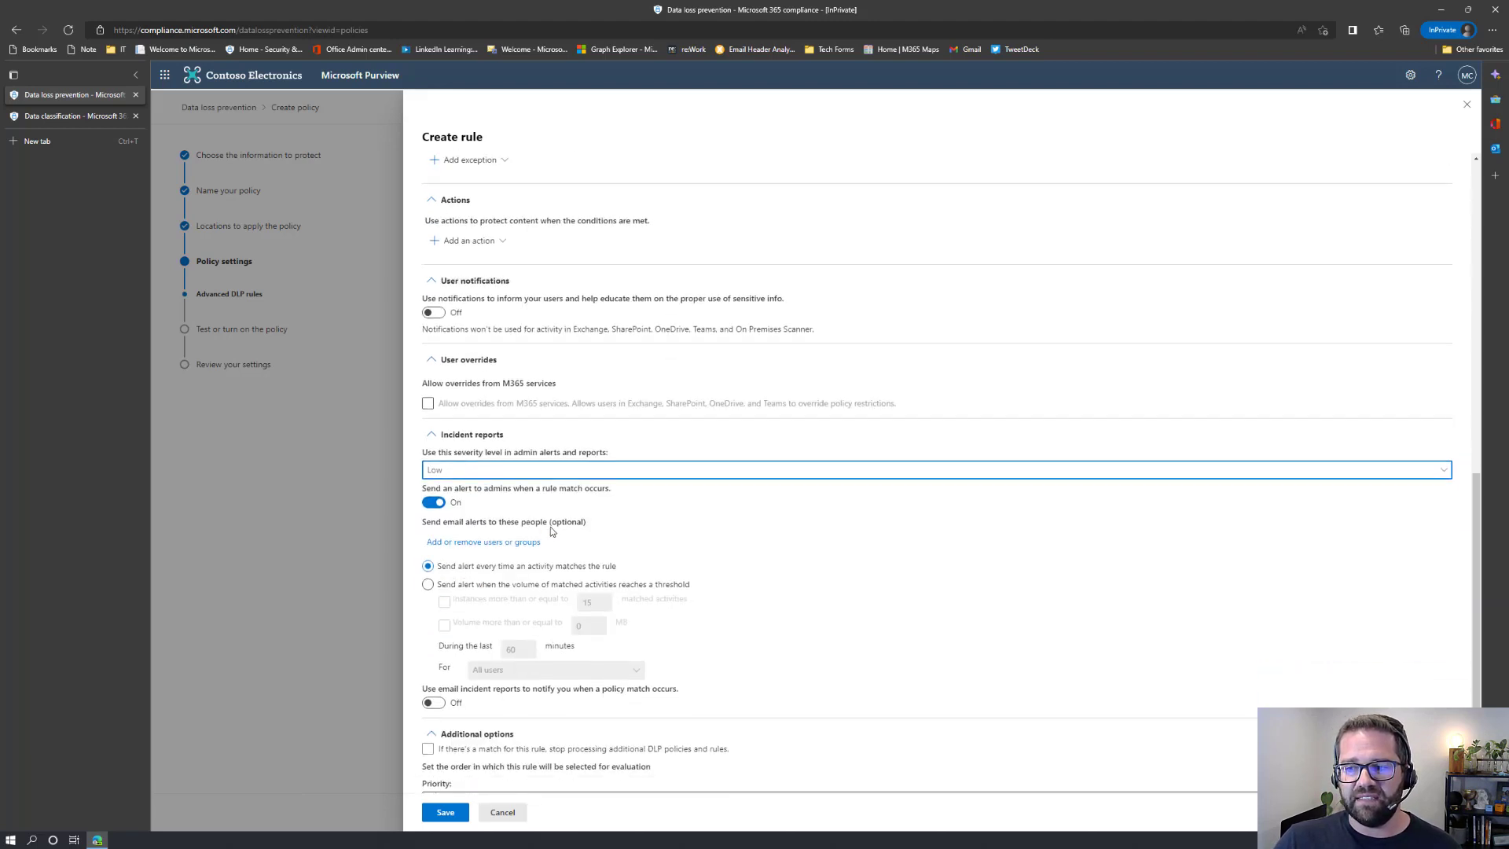
left_click(502, 544)
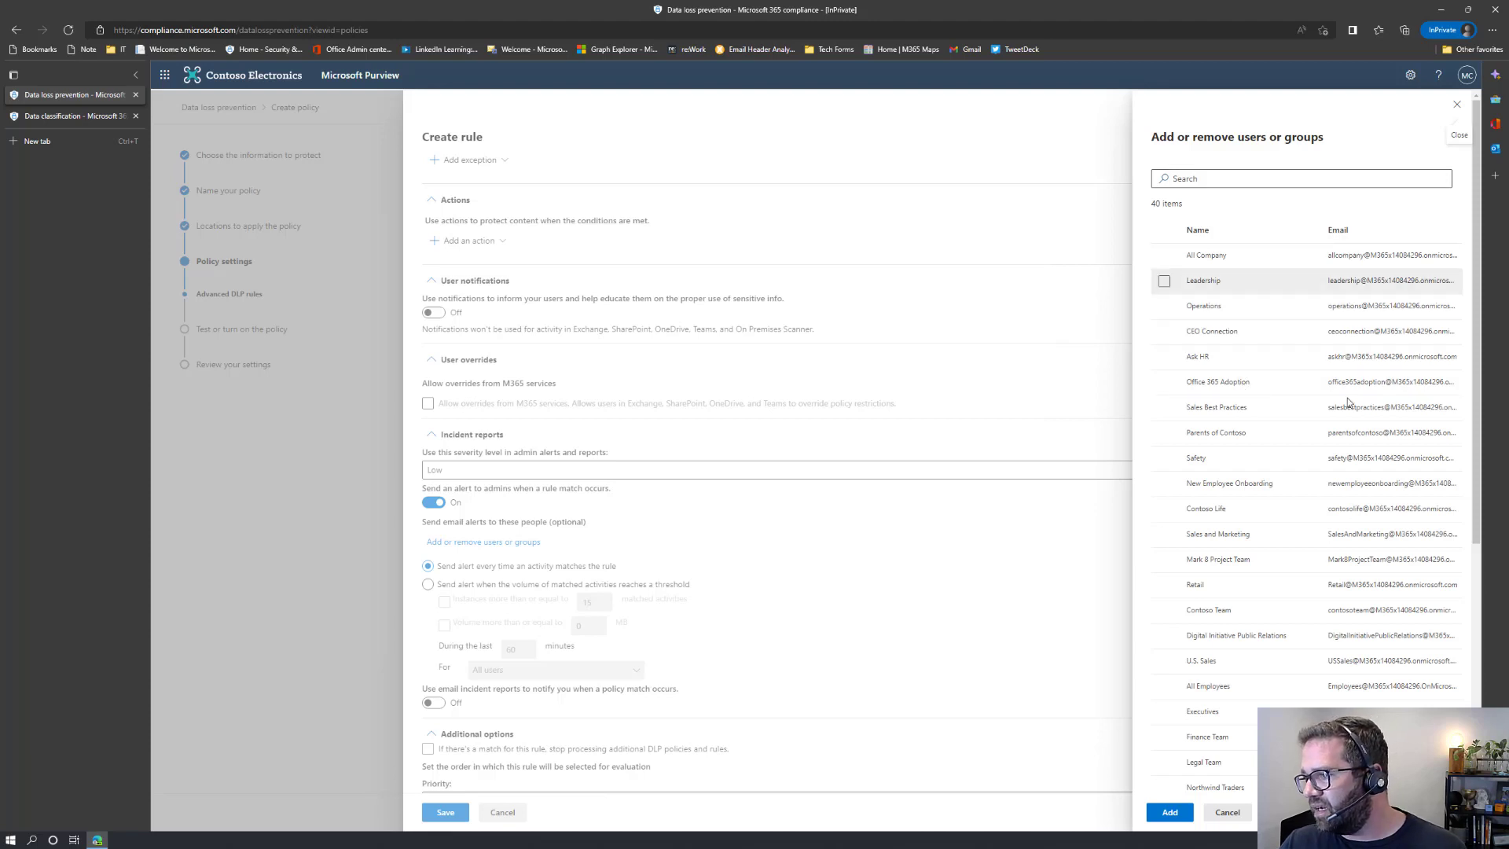
left_click(1208, 177)
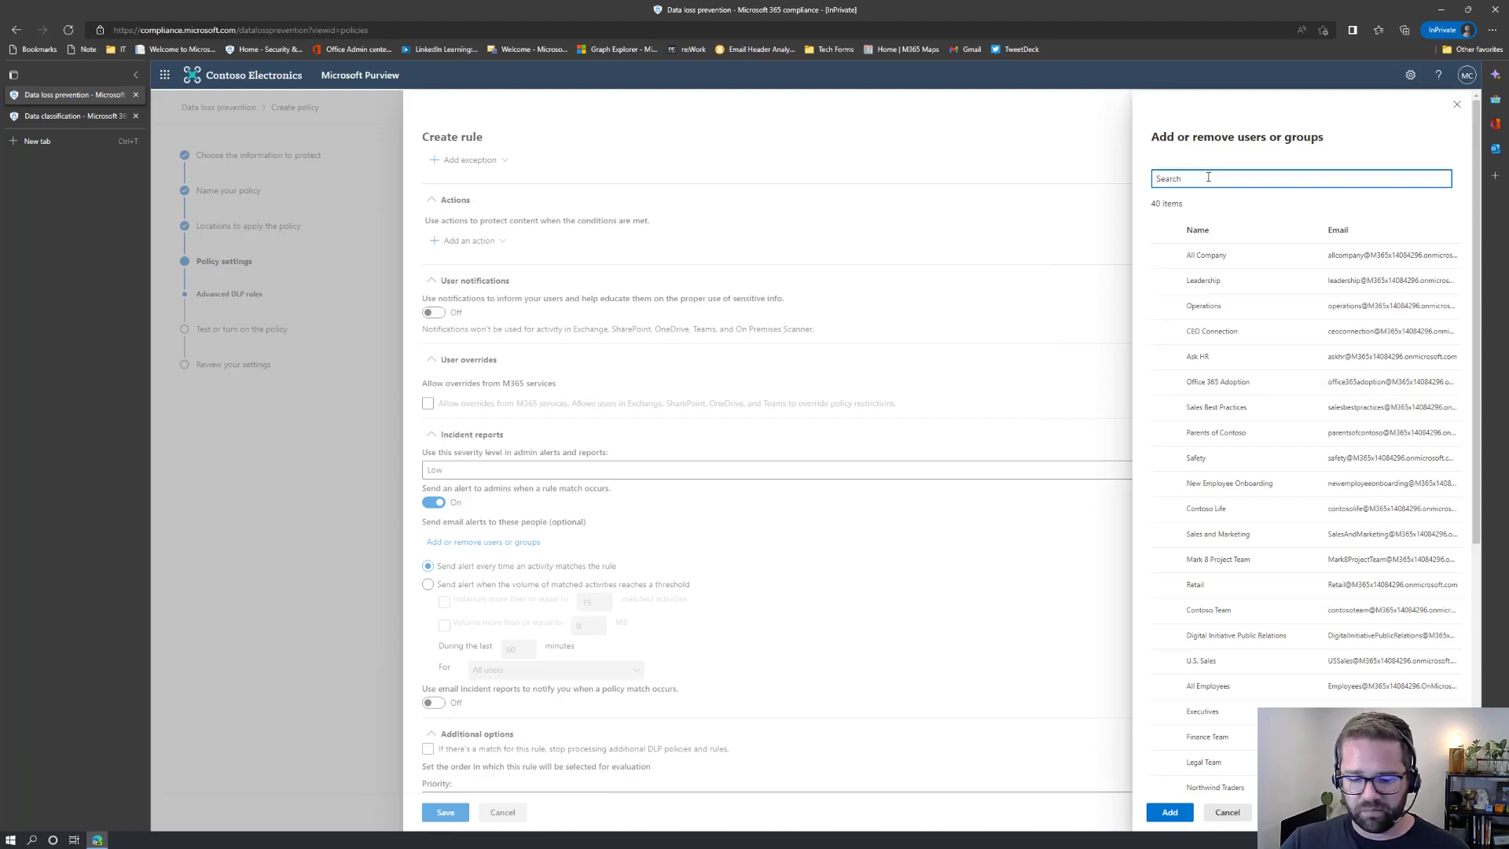
type("admin")
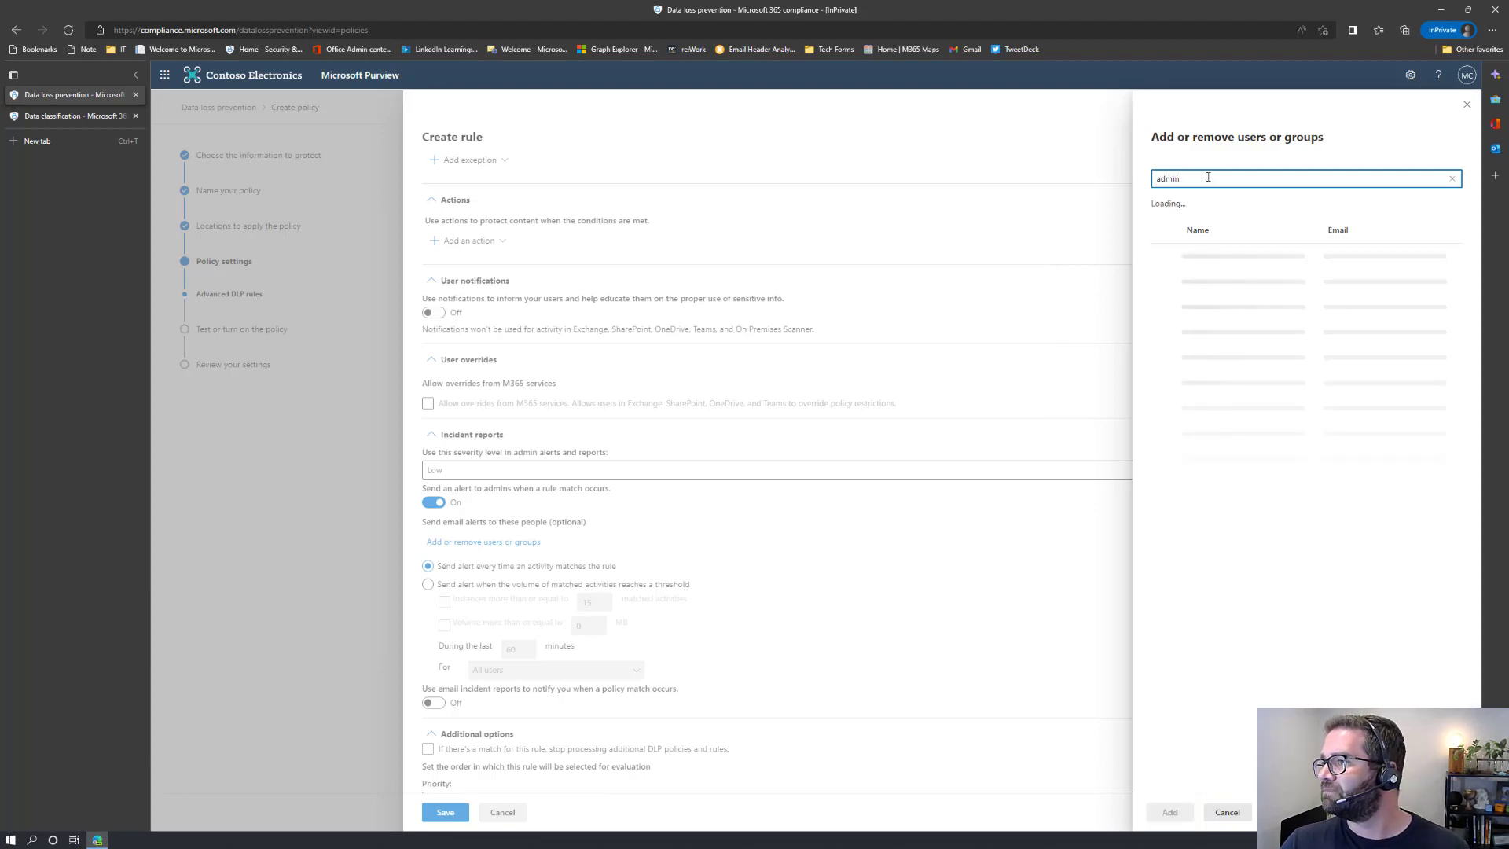
left_click(1165, 256)
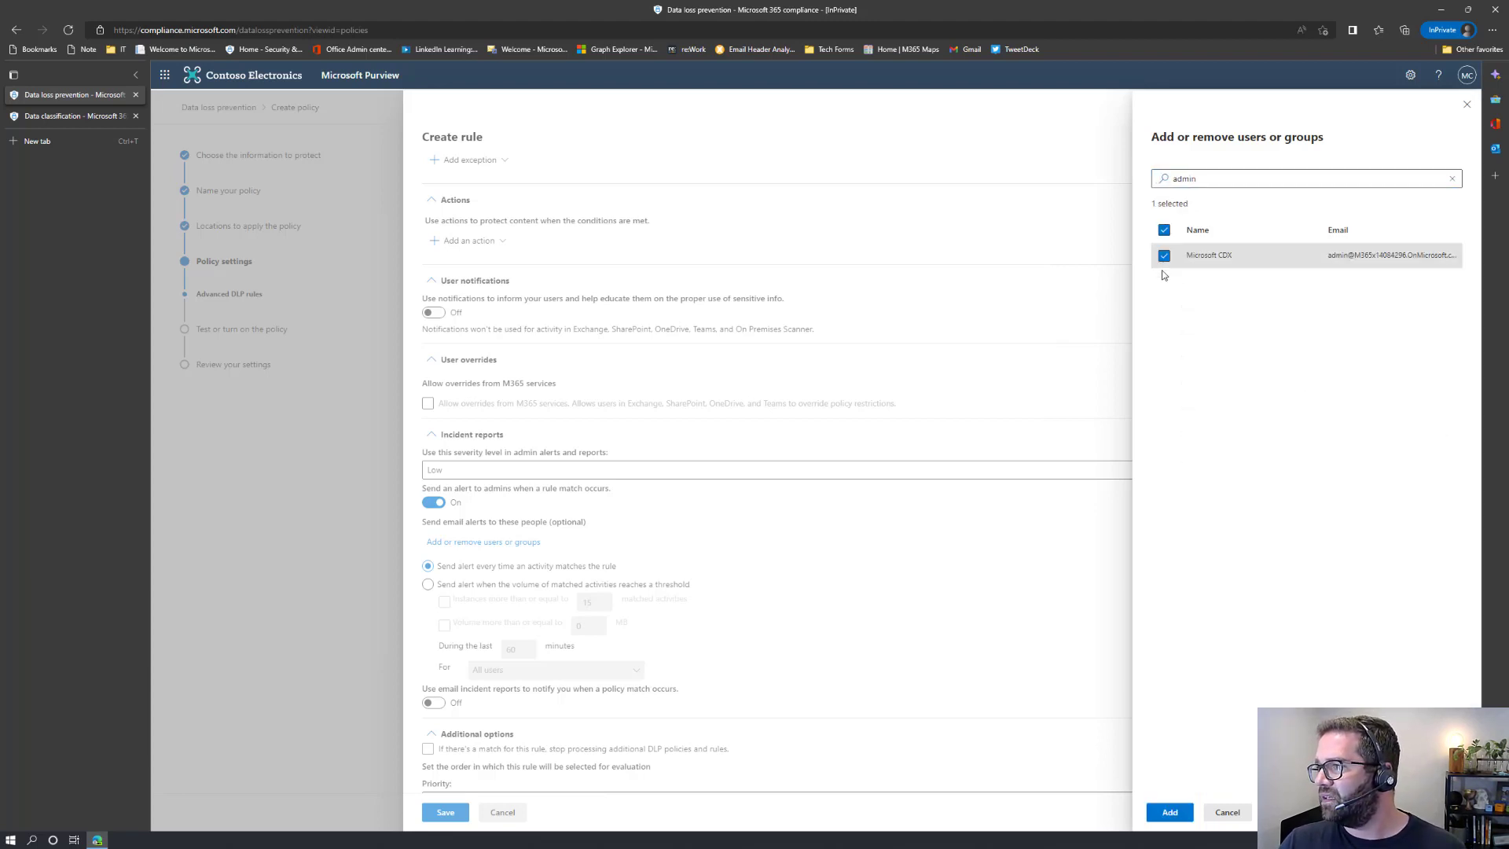
left_click(1173, 812)
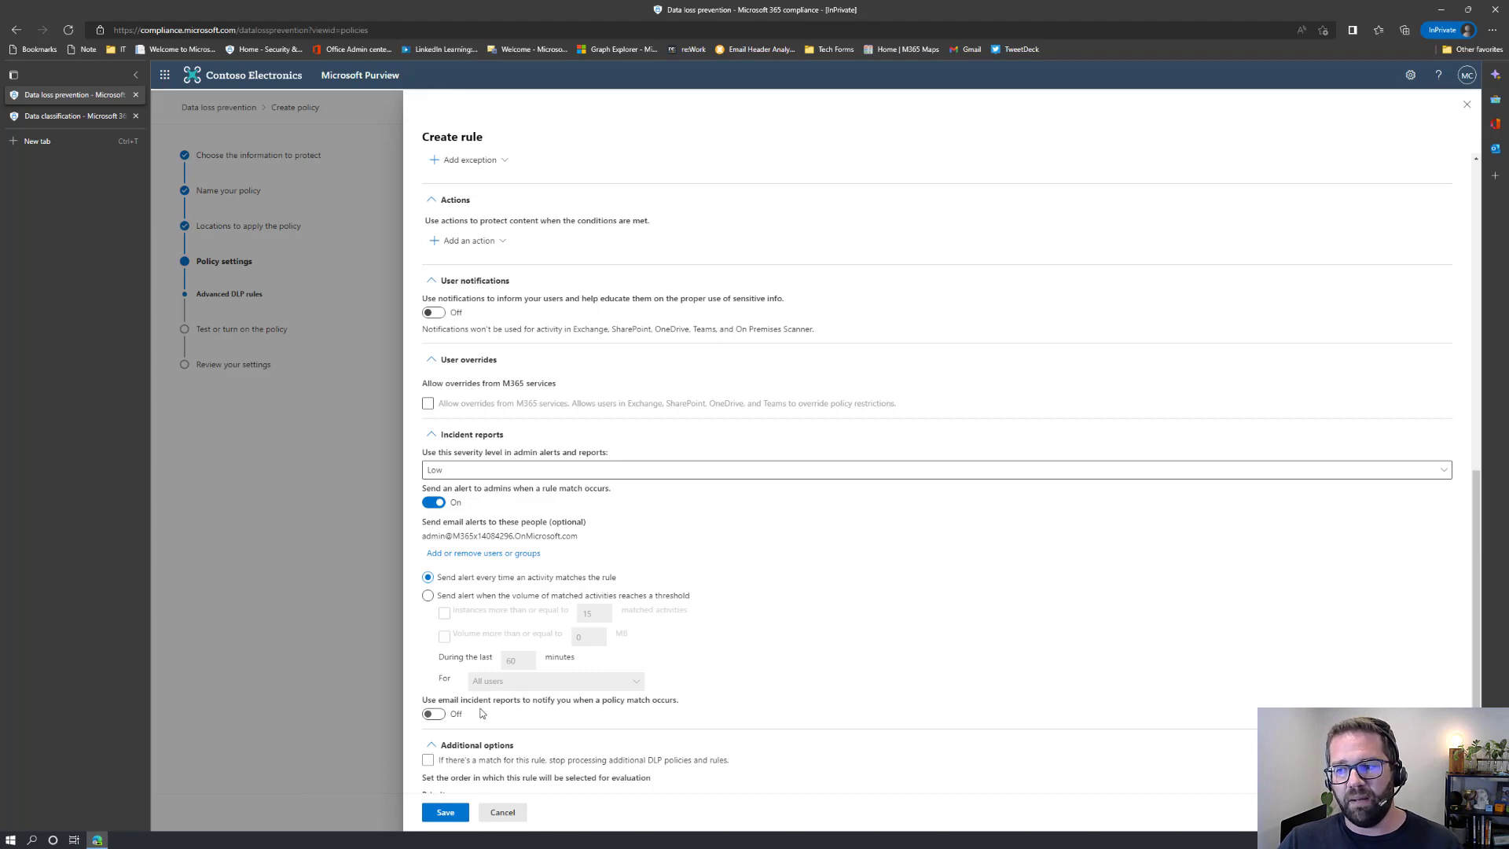
left_click(433, 714)
scroll(698, 668, "down", 3)
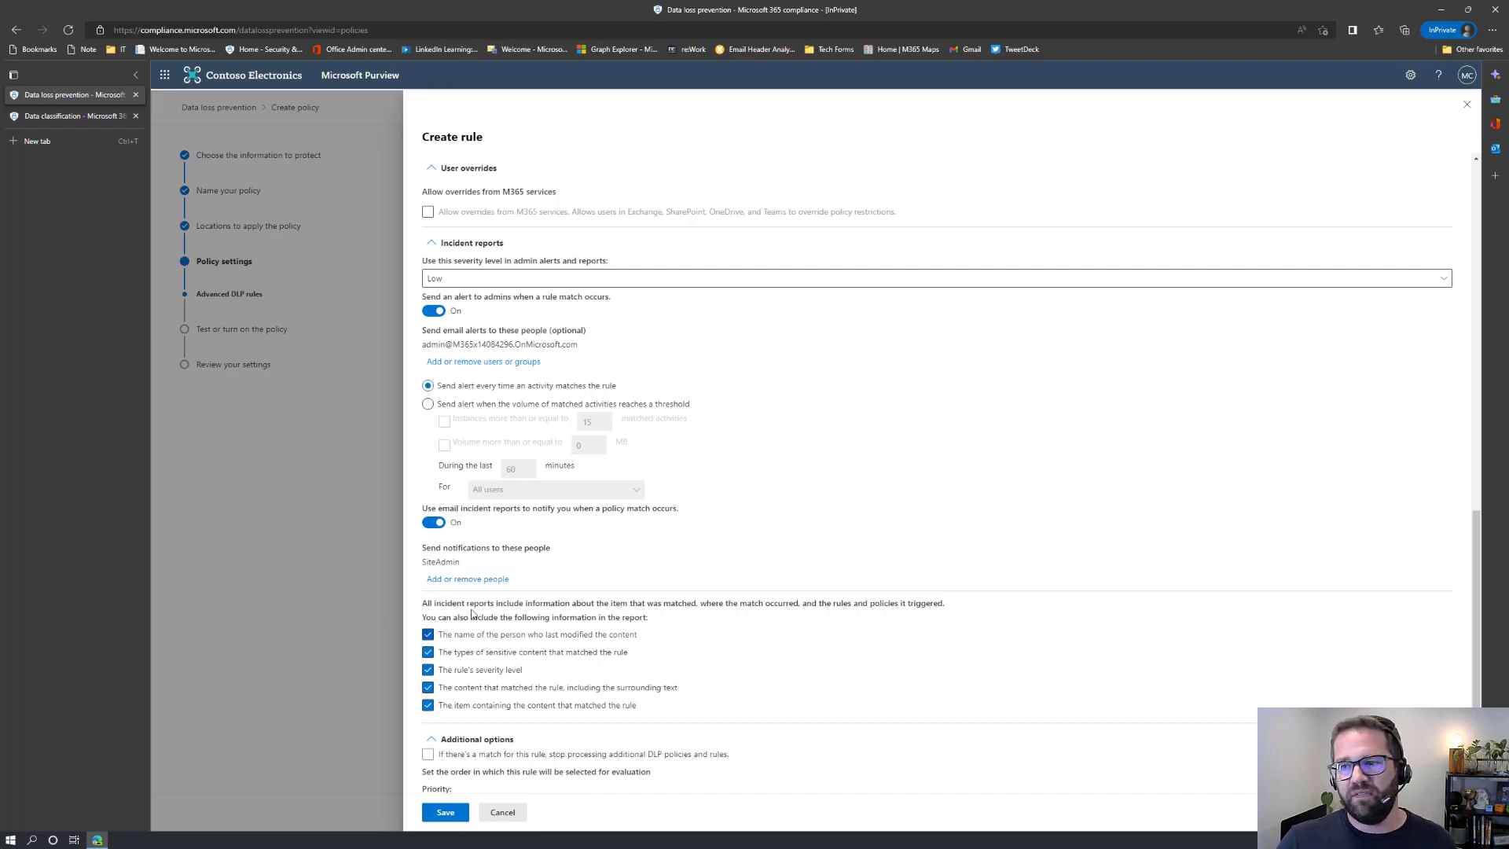
left_click(432, 523)
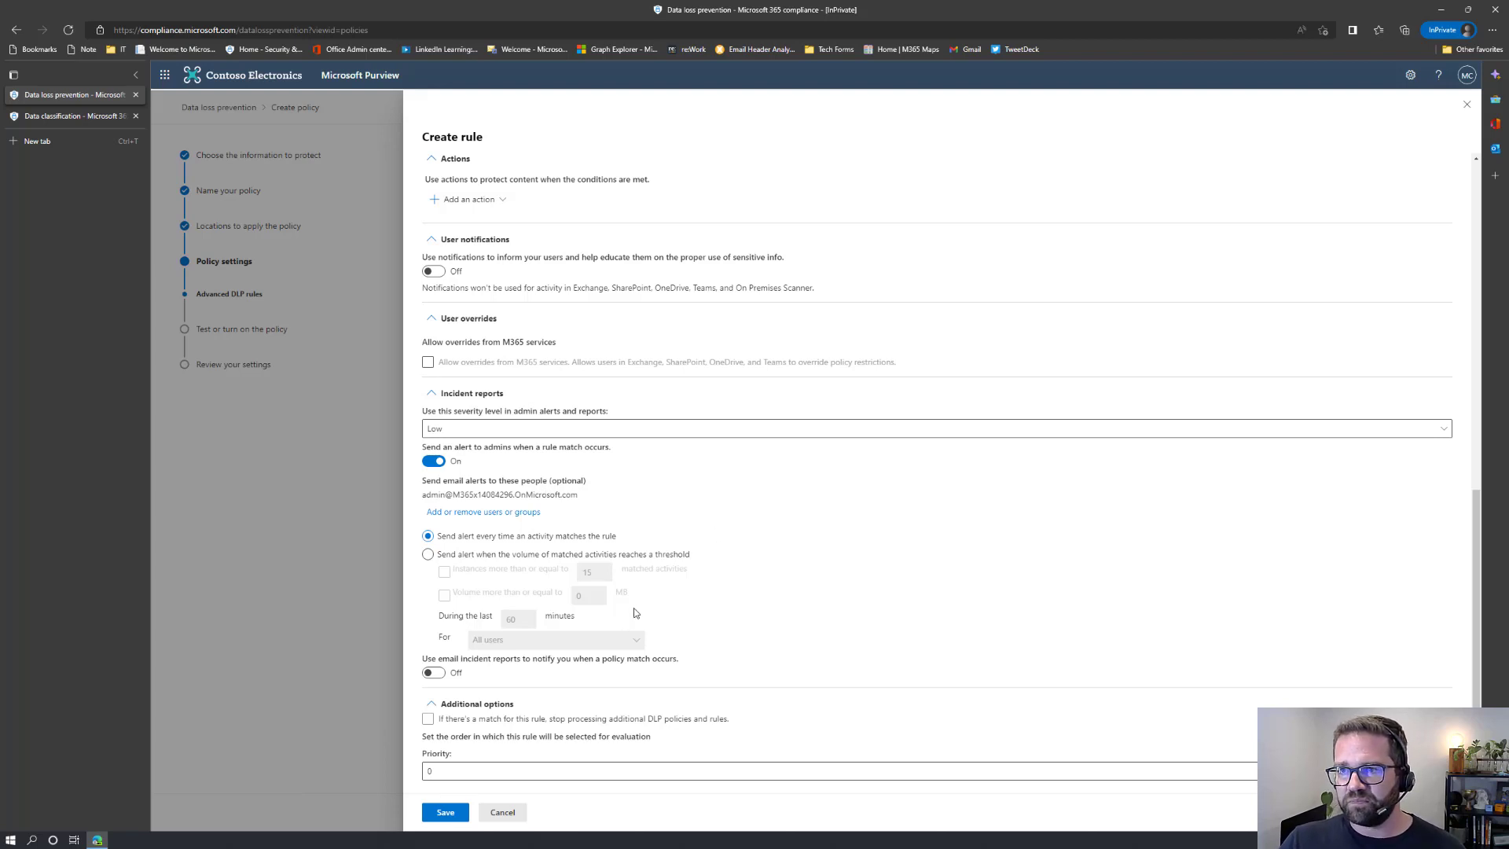
Step: Review the rule's conditions and incident report settings, and save the low-volume rule
scroll(668, 503, "up", 7)
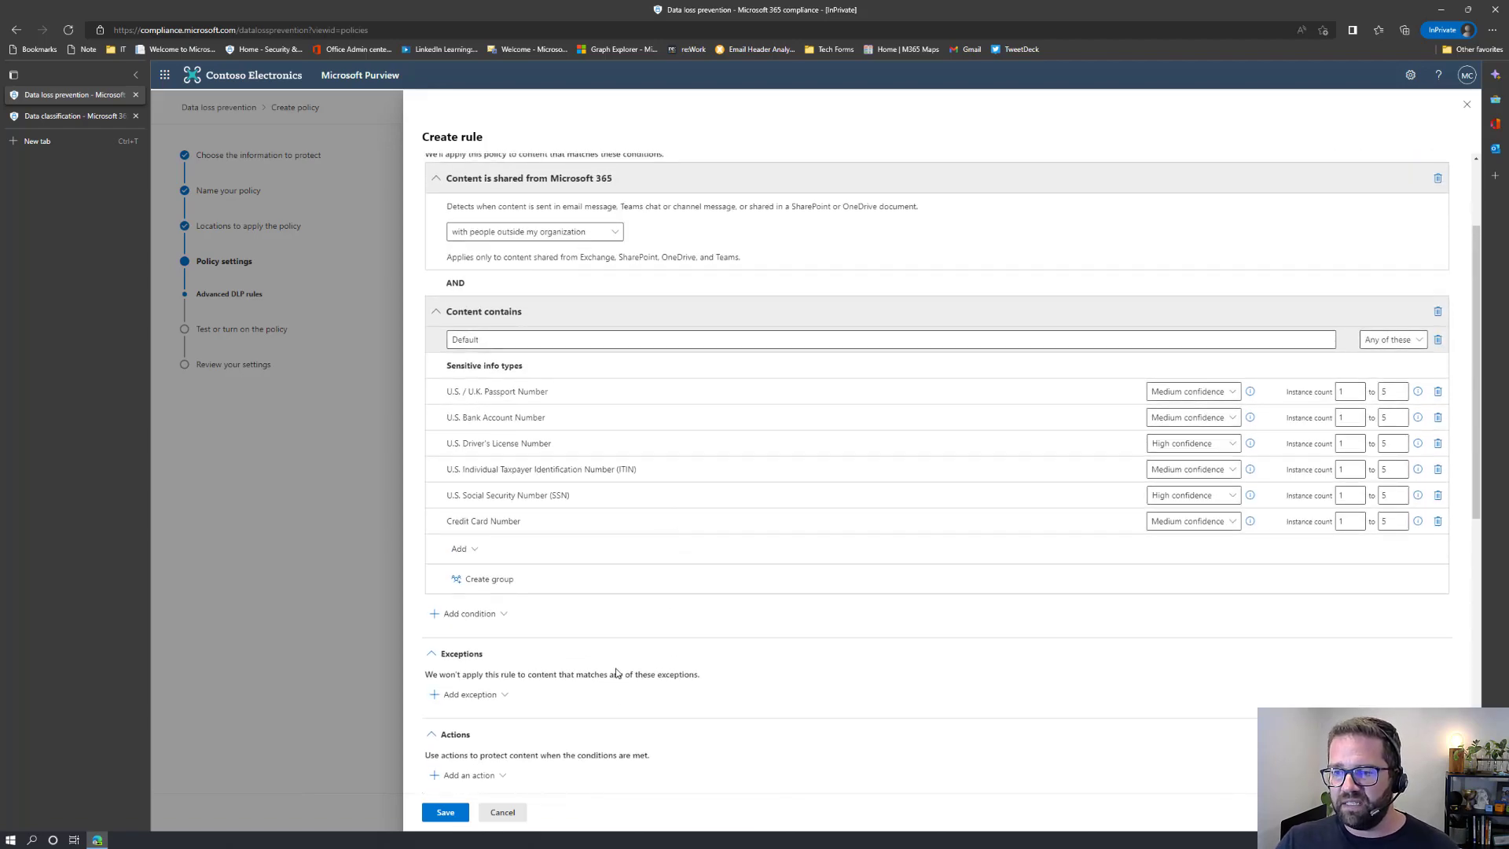
scroll(621, 710, "down", 3)
scroll(621, 710, "down", 4)
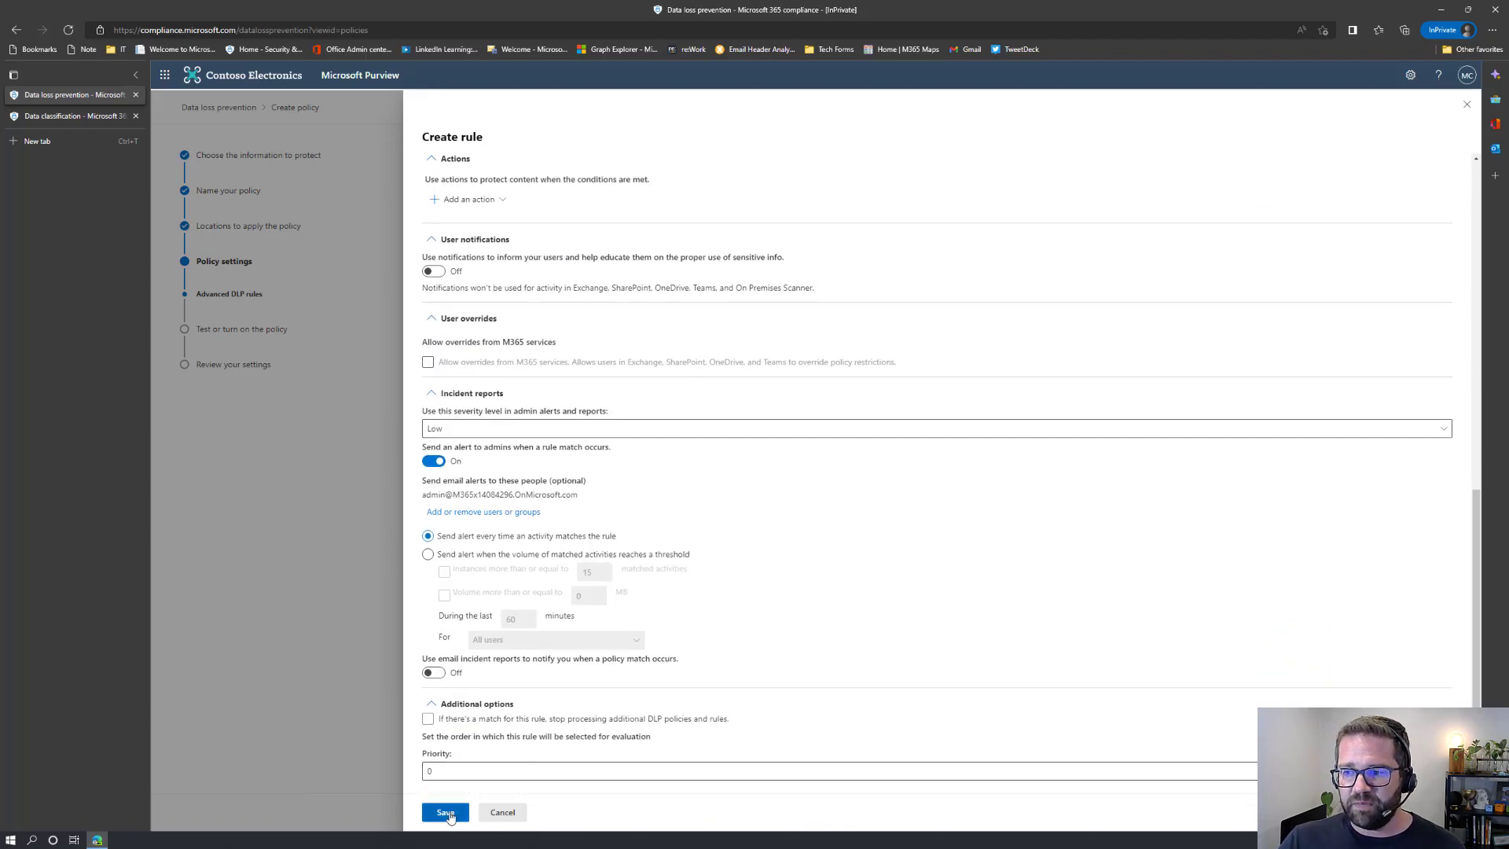
scroll(828, 687, "up", 7)
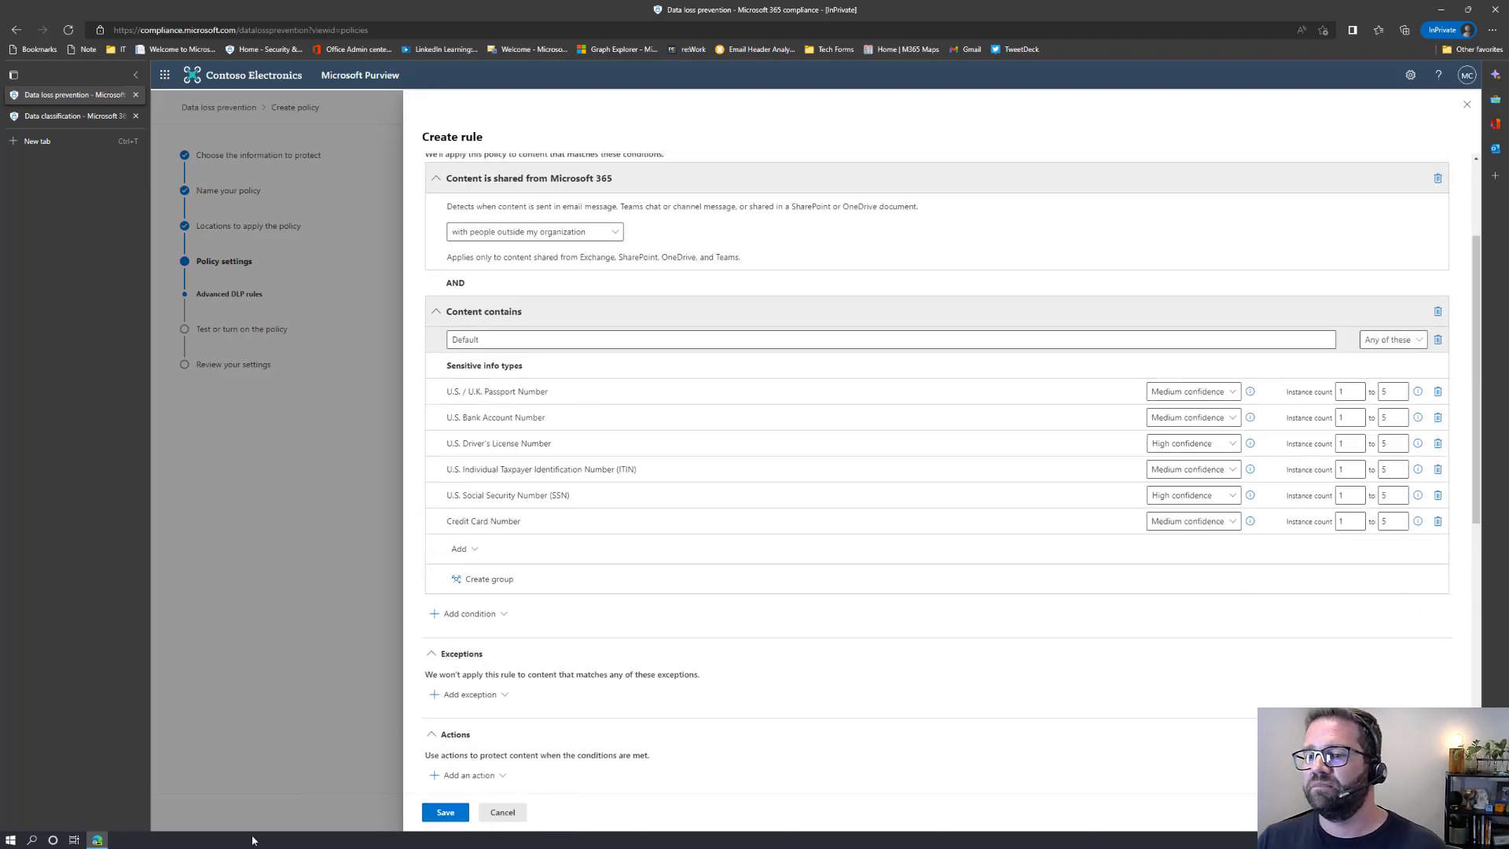
left_click(445, 812)
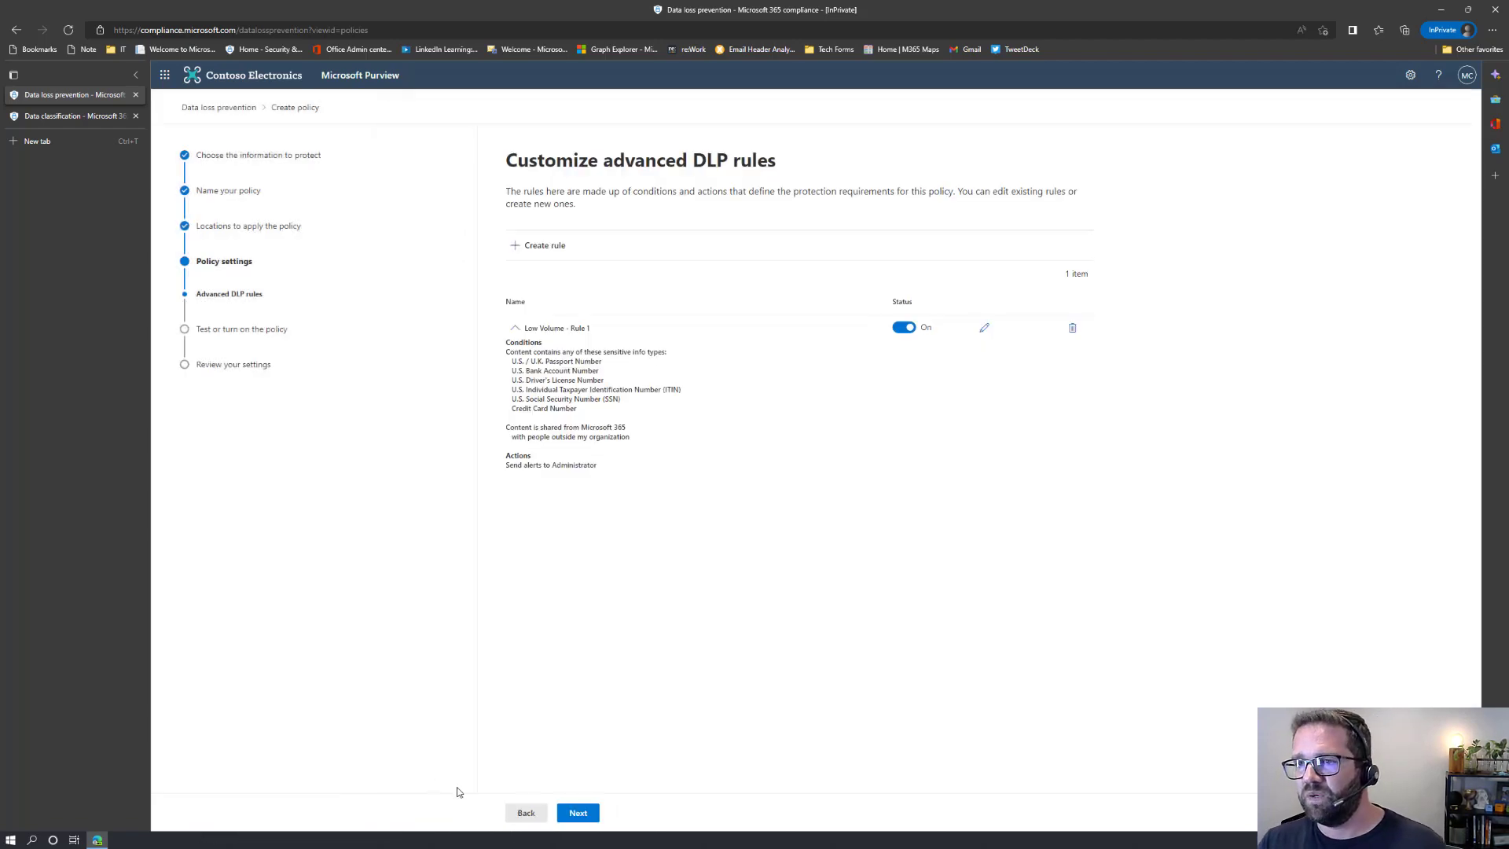
Step: Create a second advanced DLP rule named High Volume - Rule 2
left_click(559, 253)
left_click(453, 180)
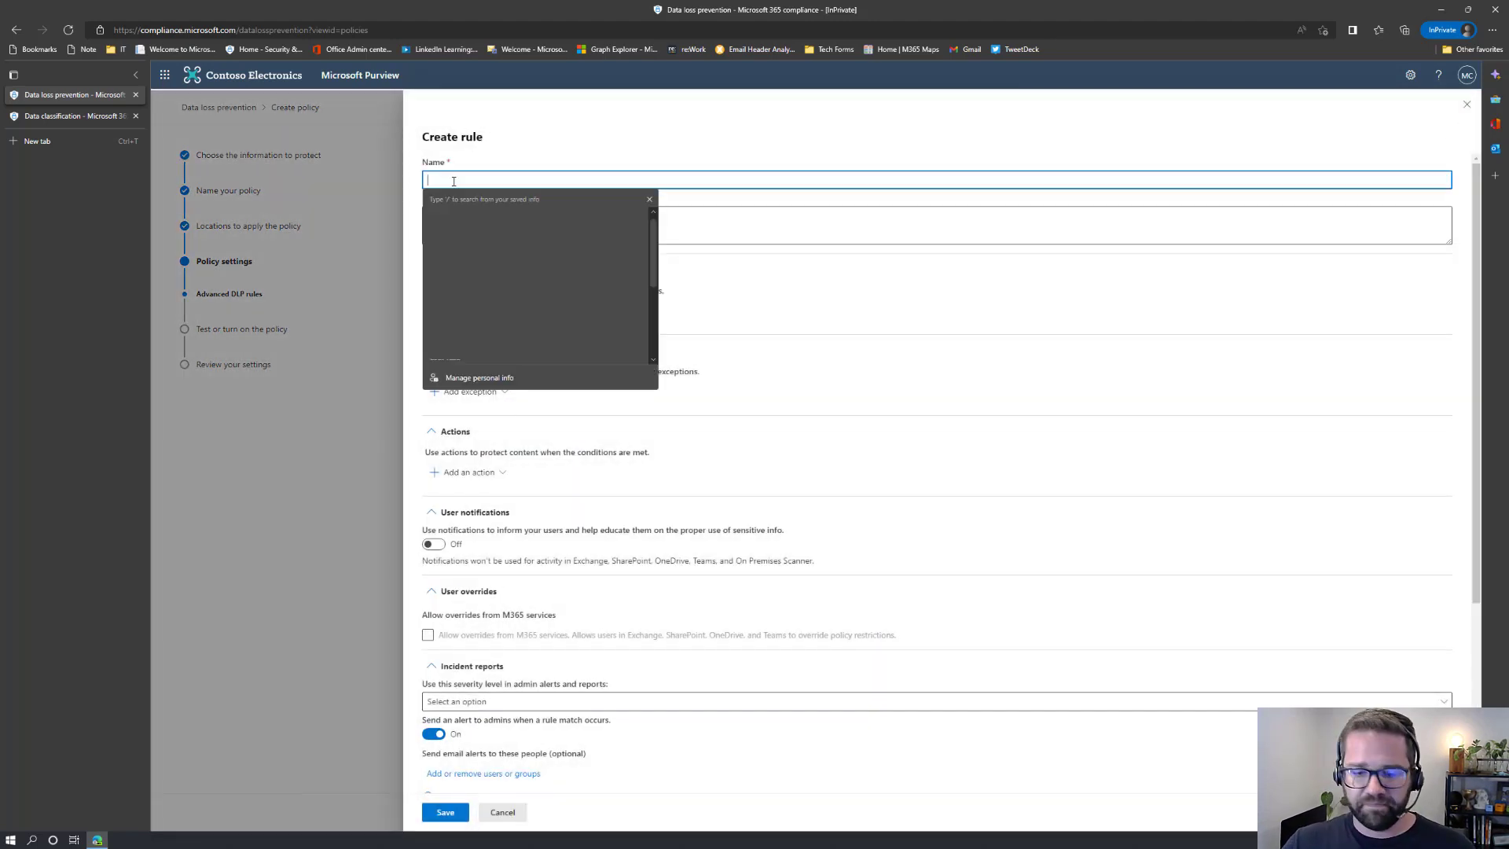
type("Hihg V")
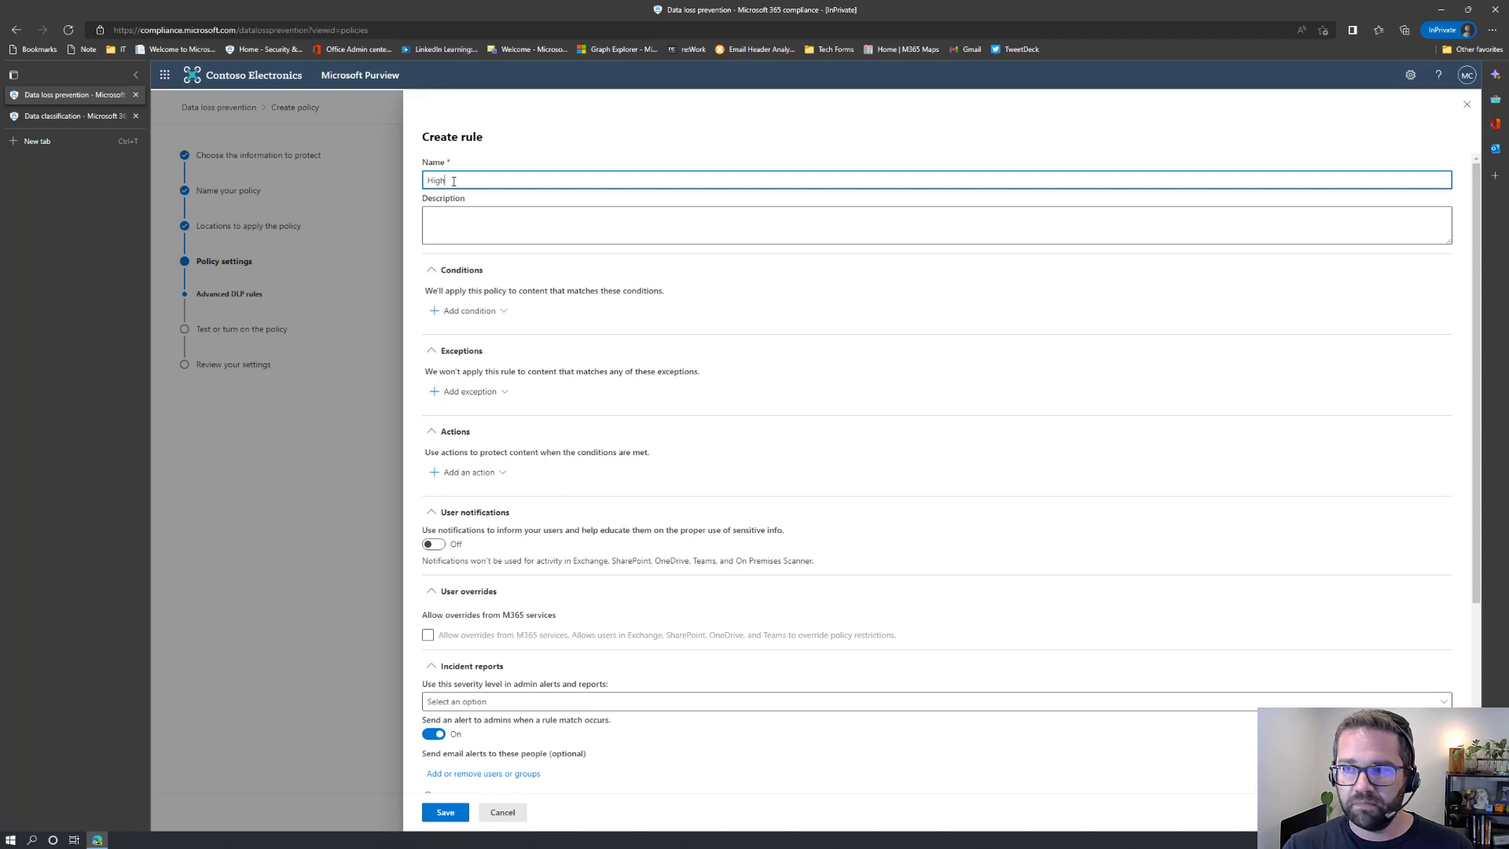
type("olume - Rule 2")
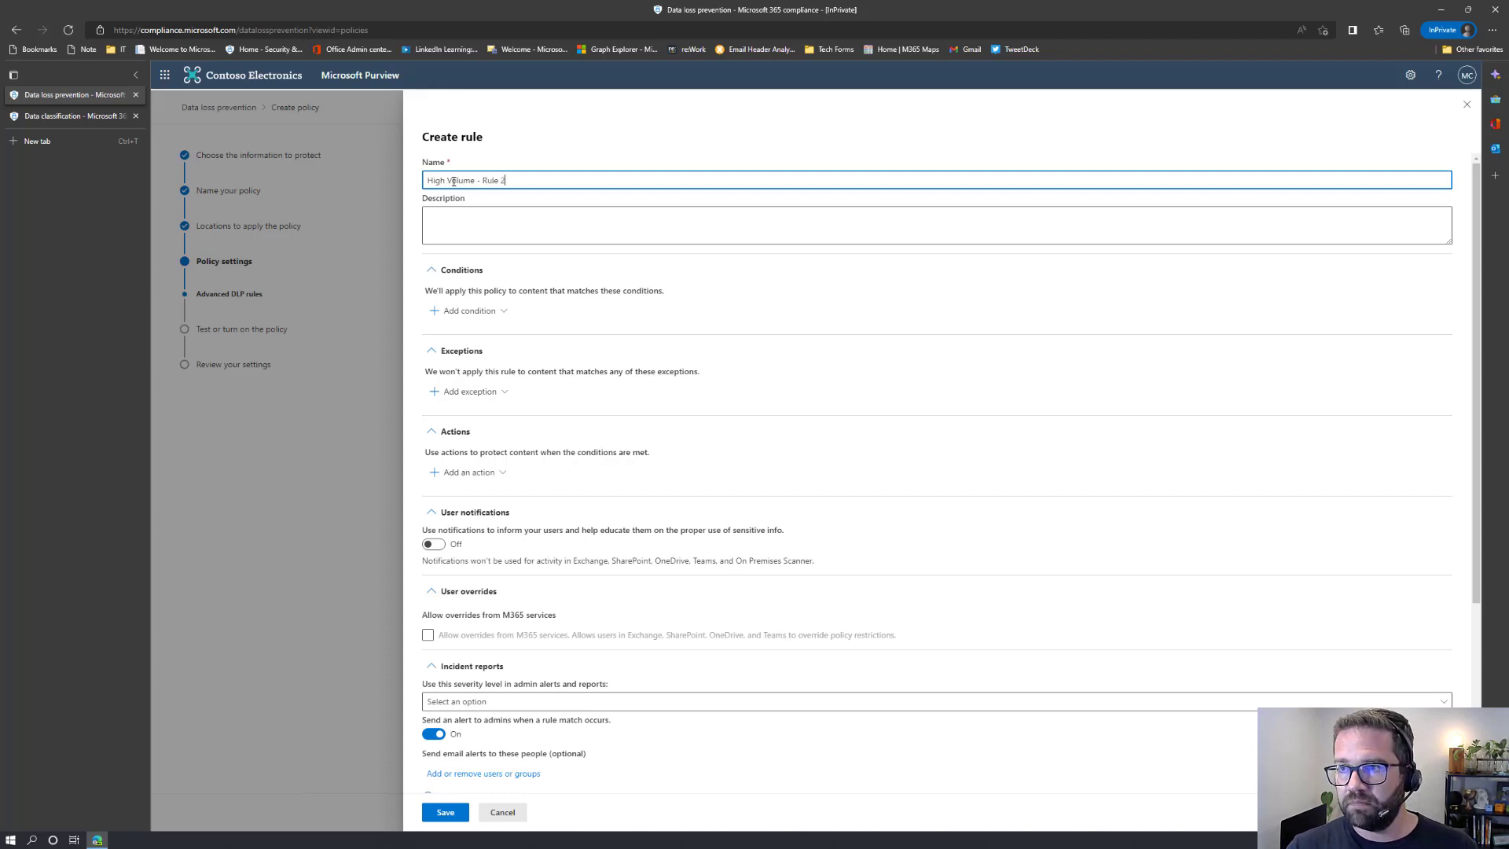
Step: Add a condition for content shared from Microsoft 365 with people outside my organization
left_click(481, 311)
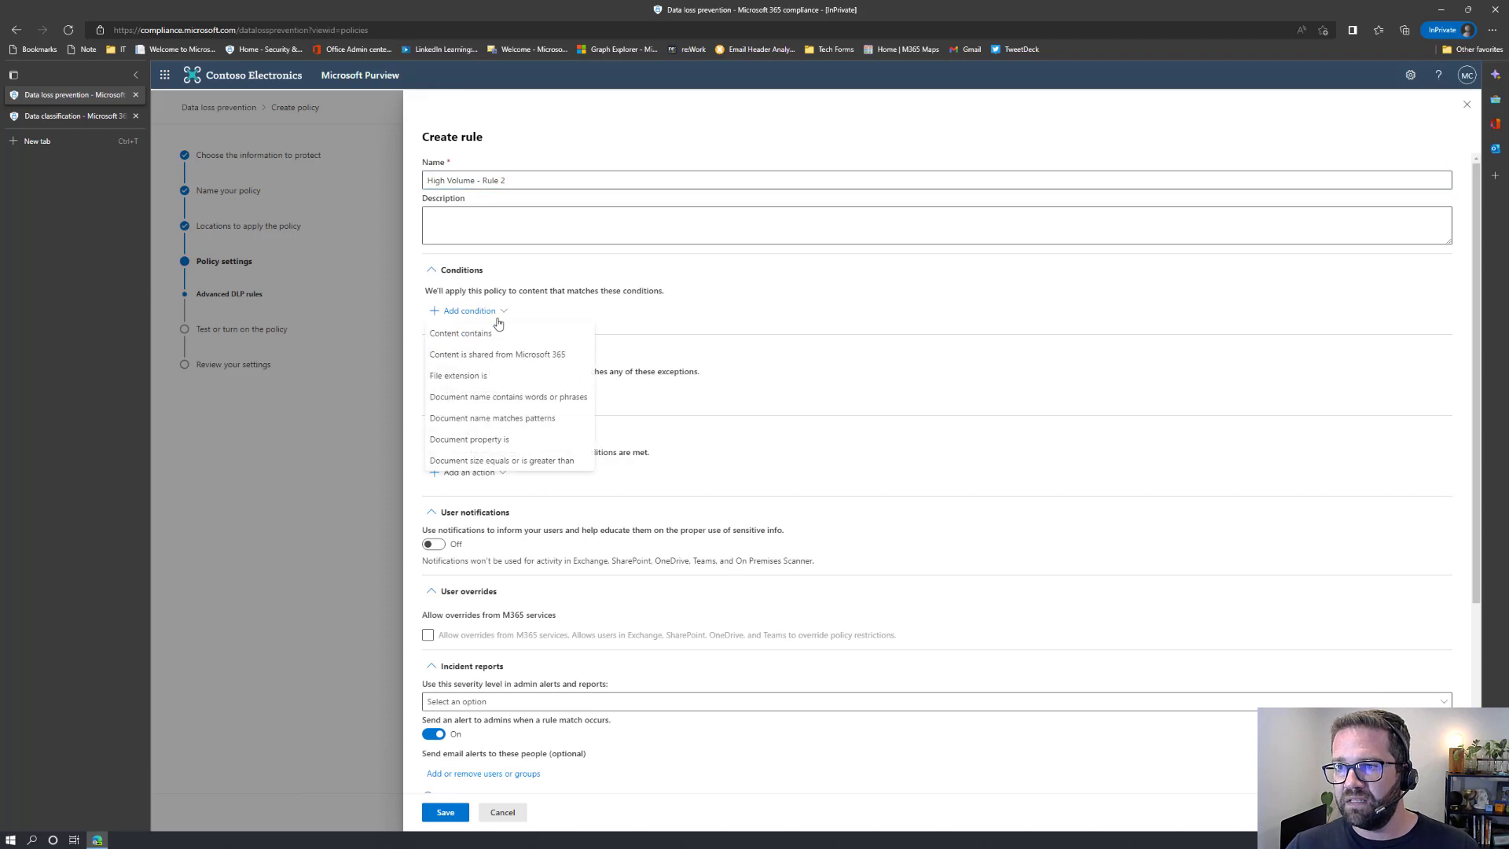
left_click(482, 360)
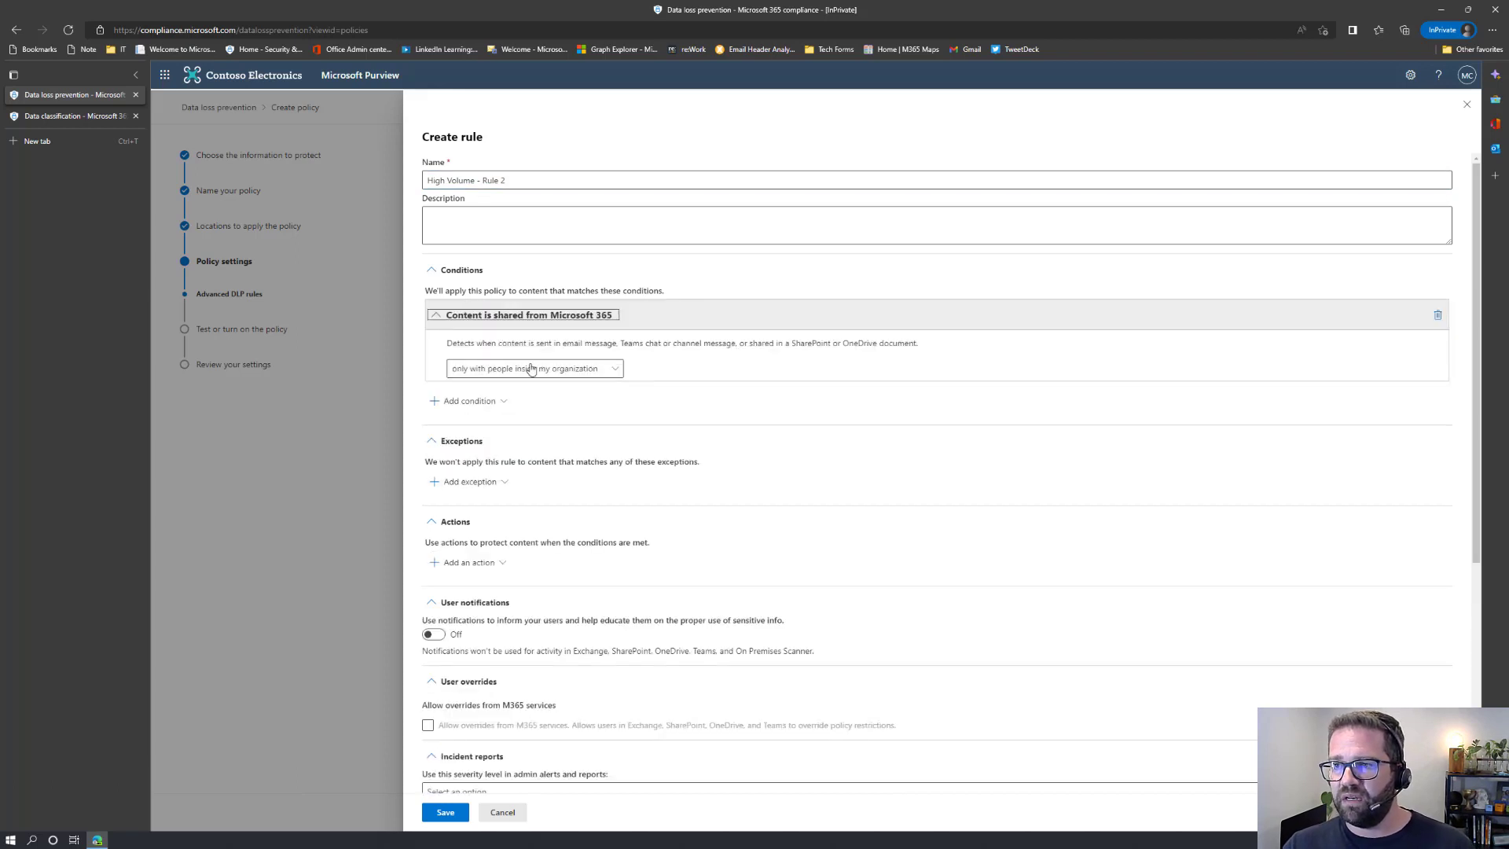
left_click(509, 369)
left_click(502, 411)
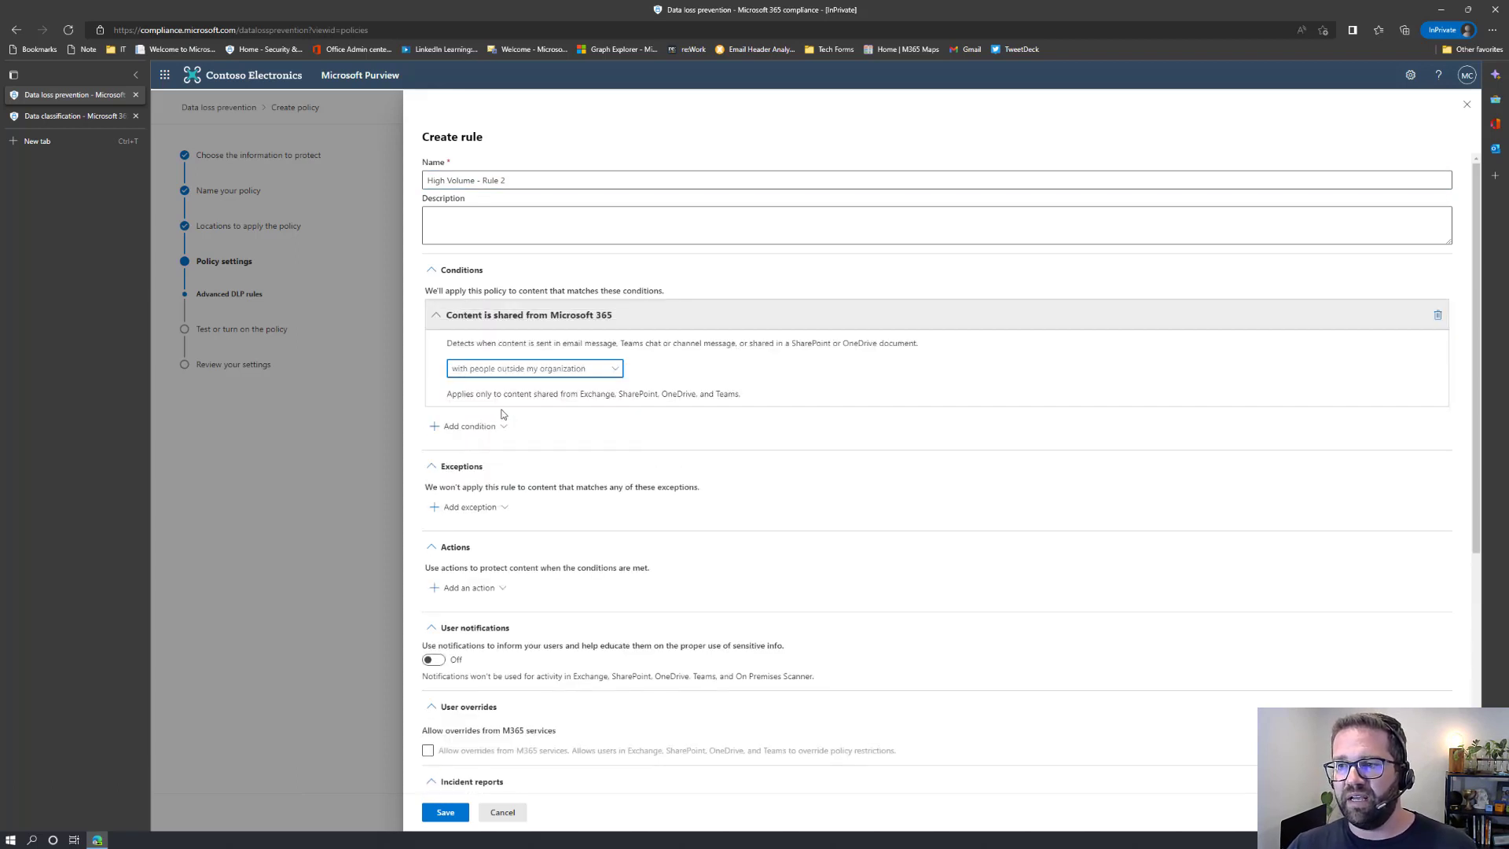
Step: Add a Content contains condition and select the Credit Card Number sensitive info type, found by searching for "Cred"
left_click(468, 432)
left_click(480, 449)
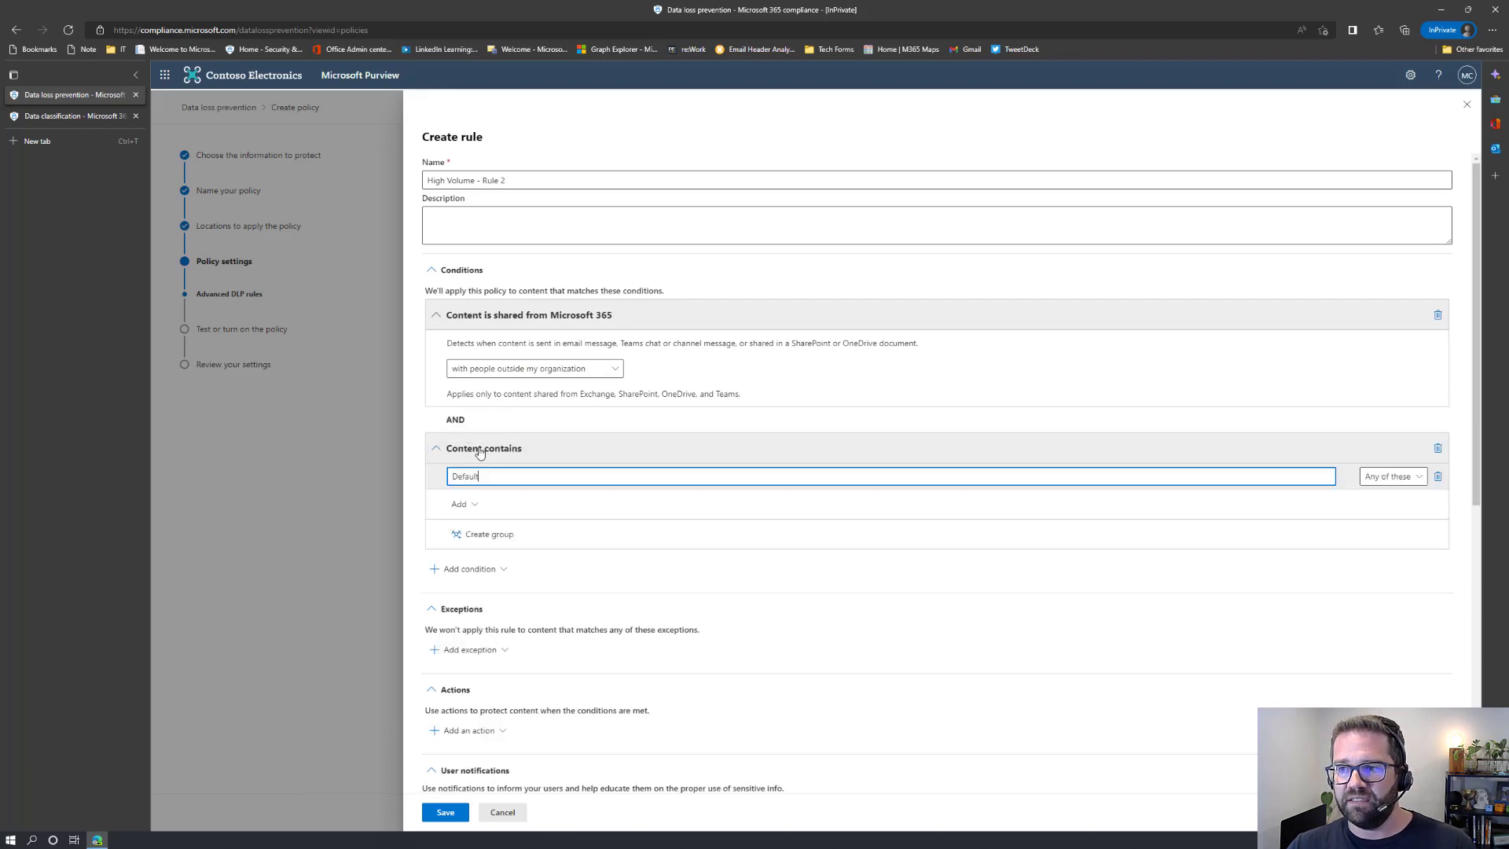
left_click(463, 504)
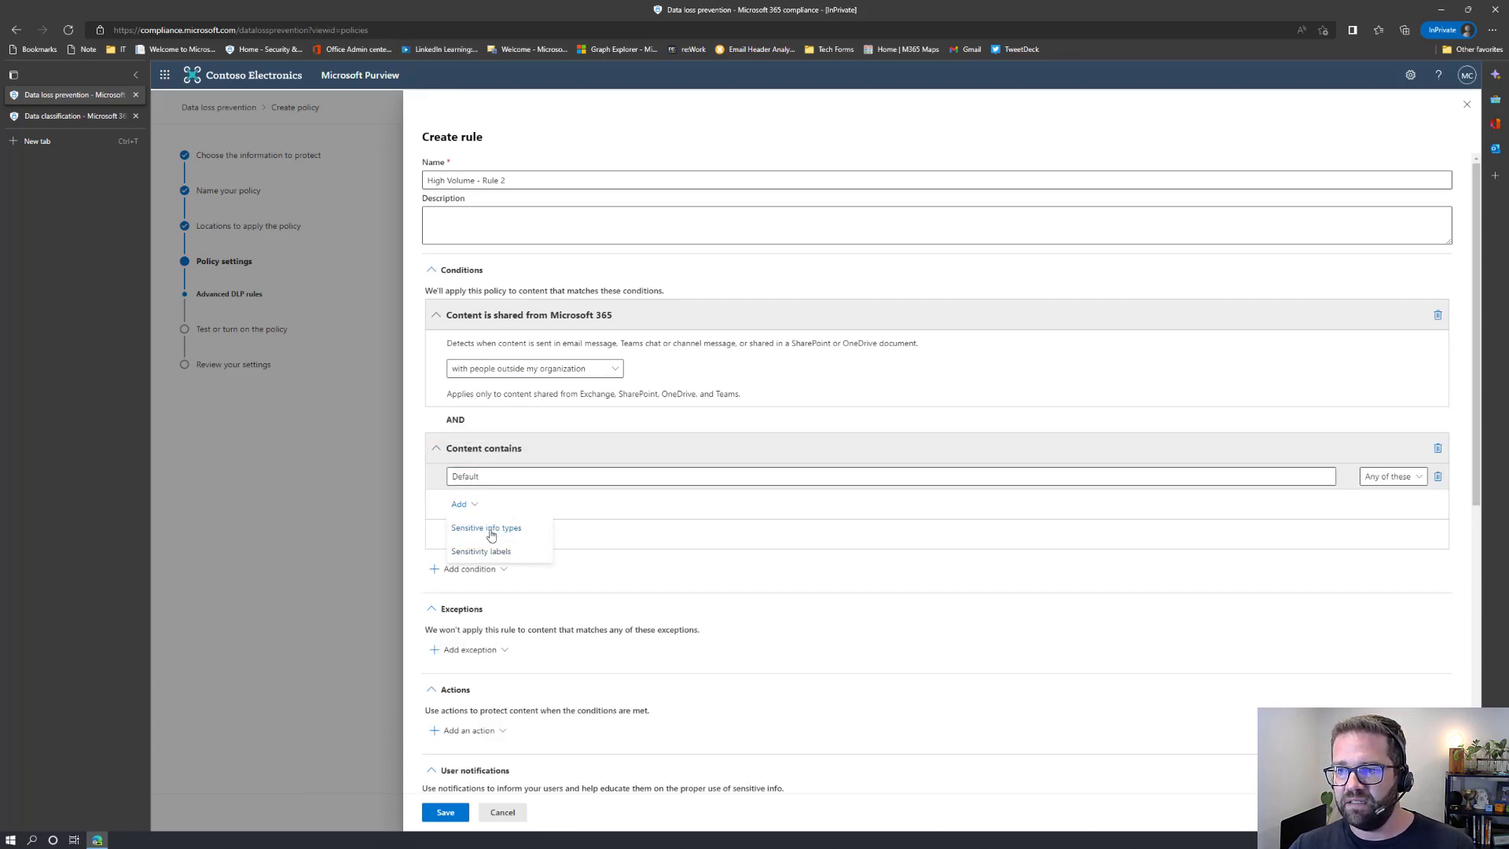
left_click(489, 535)
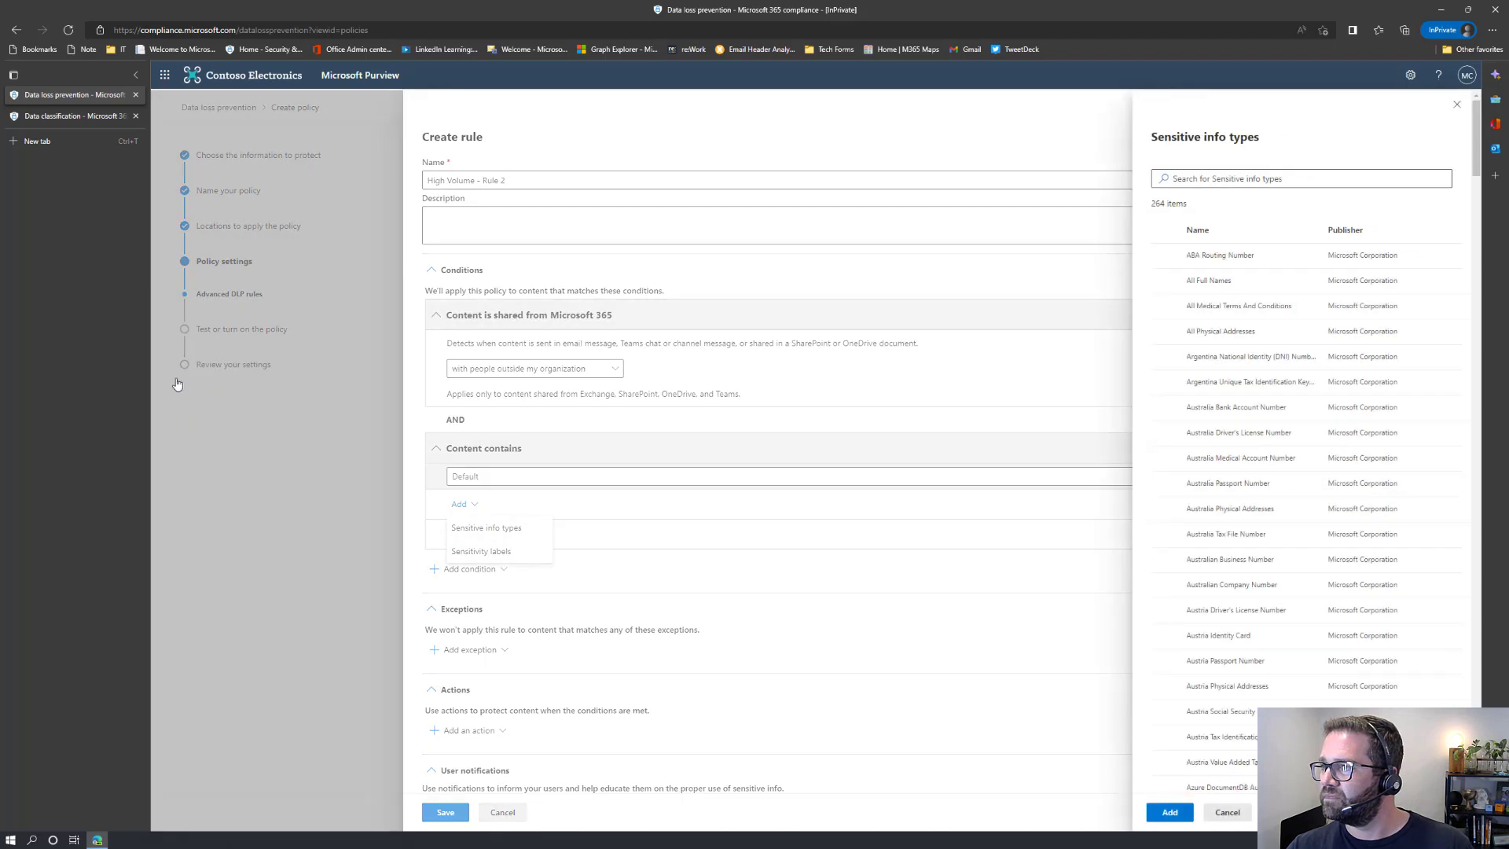
left_click(1194, 178)
type("c")
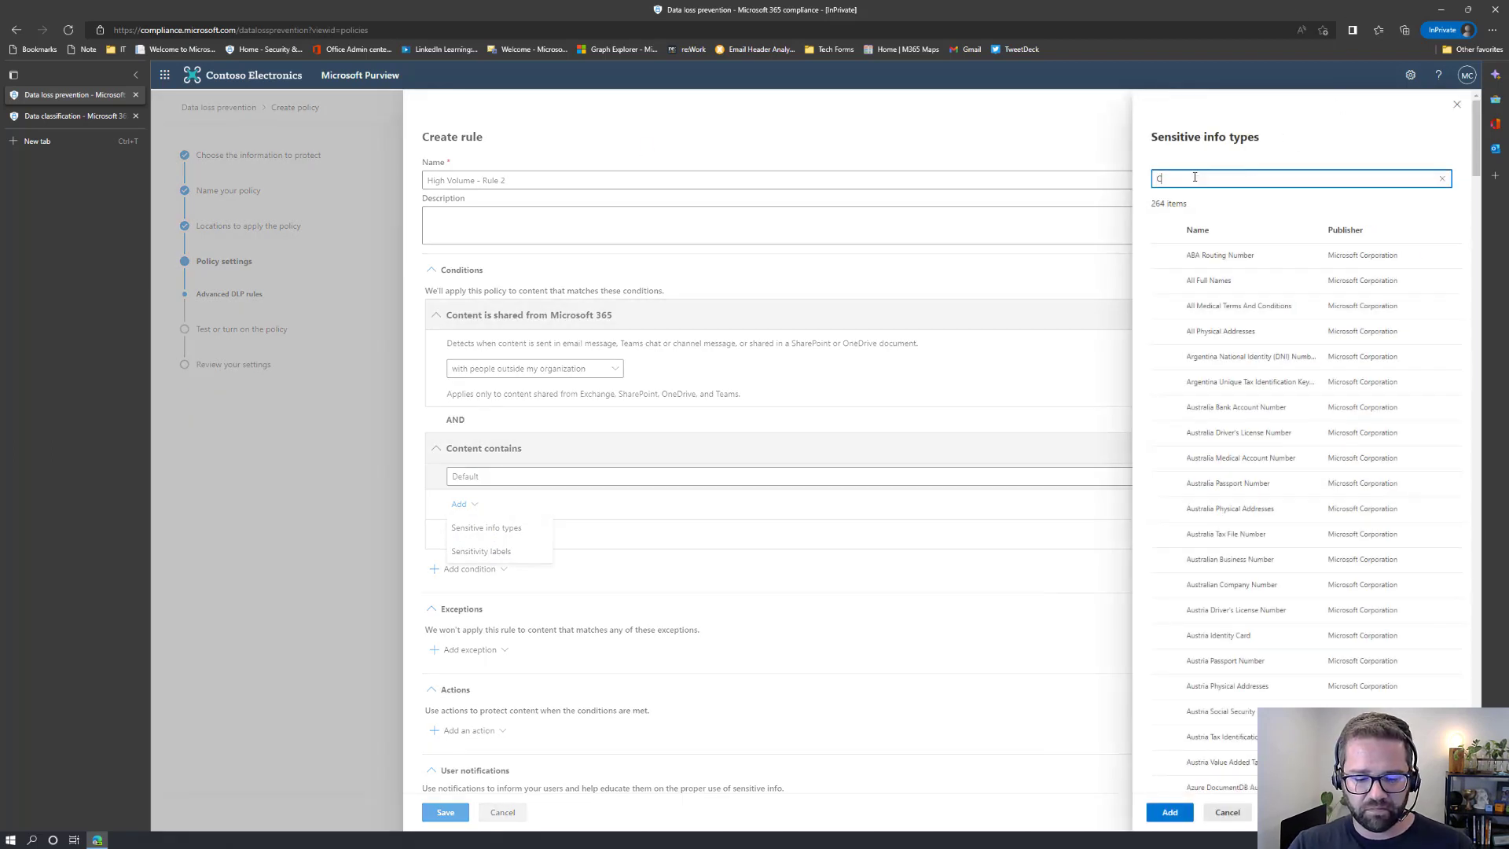
type("red")
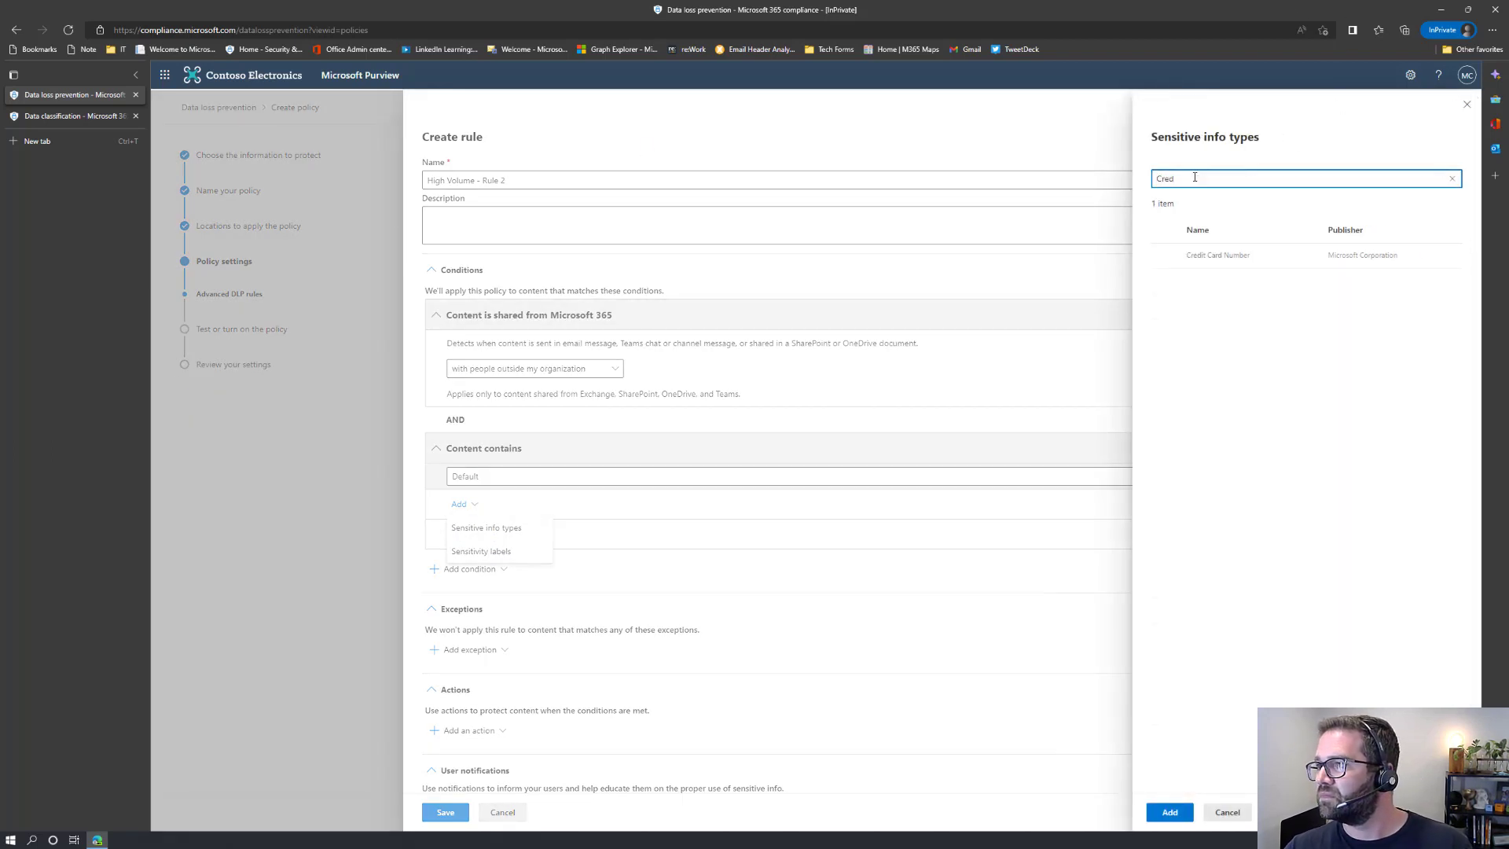
left_click(1164, 256)
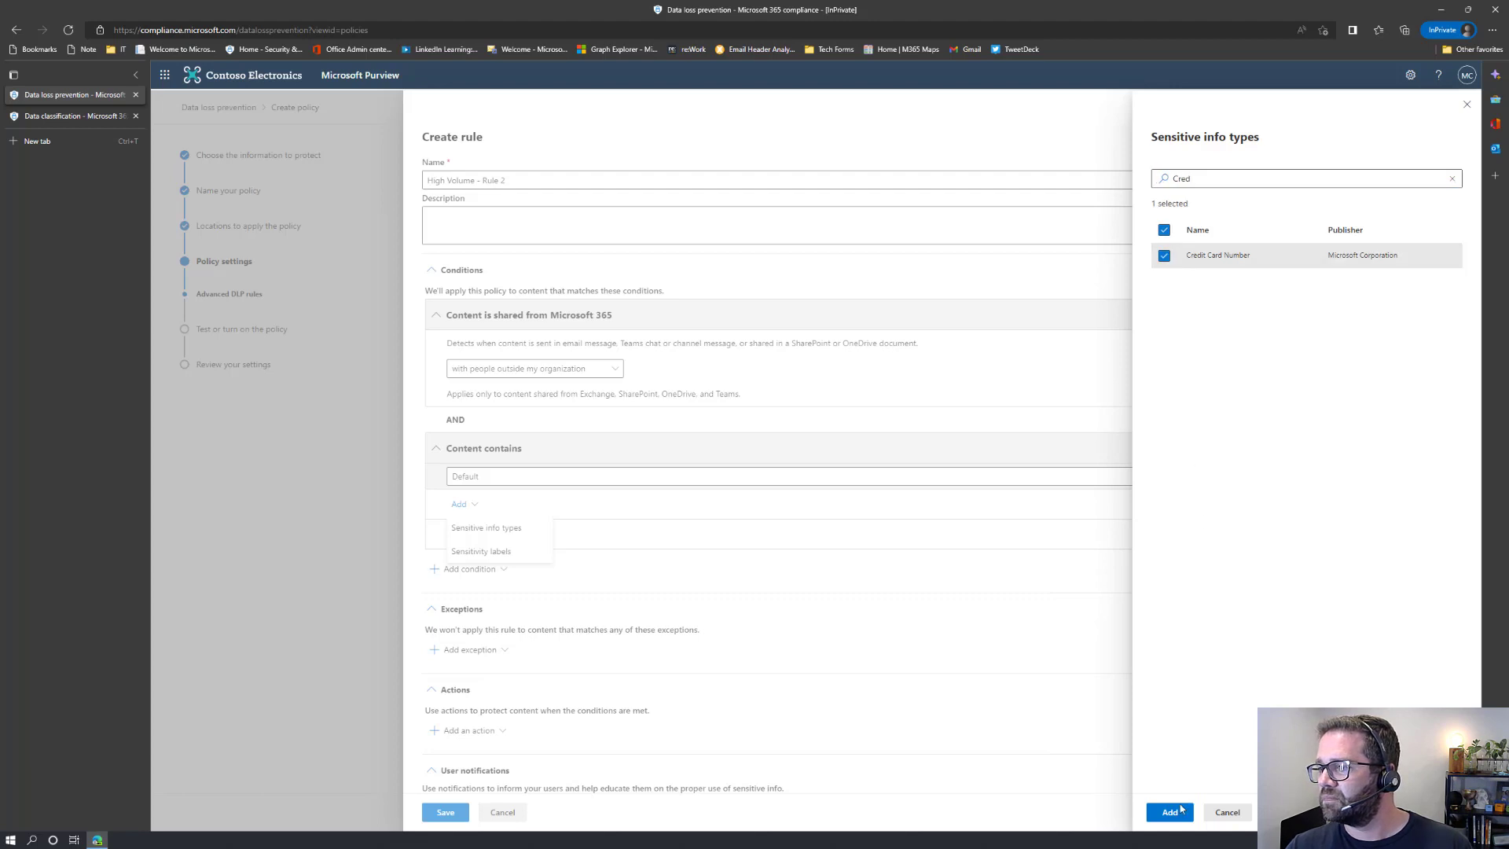
Step: Search for "u.s", select the U.S. / U.K. Passport, Bank Account, Driver's License, Individual Taxpayer Identification and Social Security Number types, and add the selection to the condition
left_click_drag(1217, 180, 1034, 178)
type("u.s")
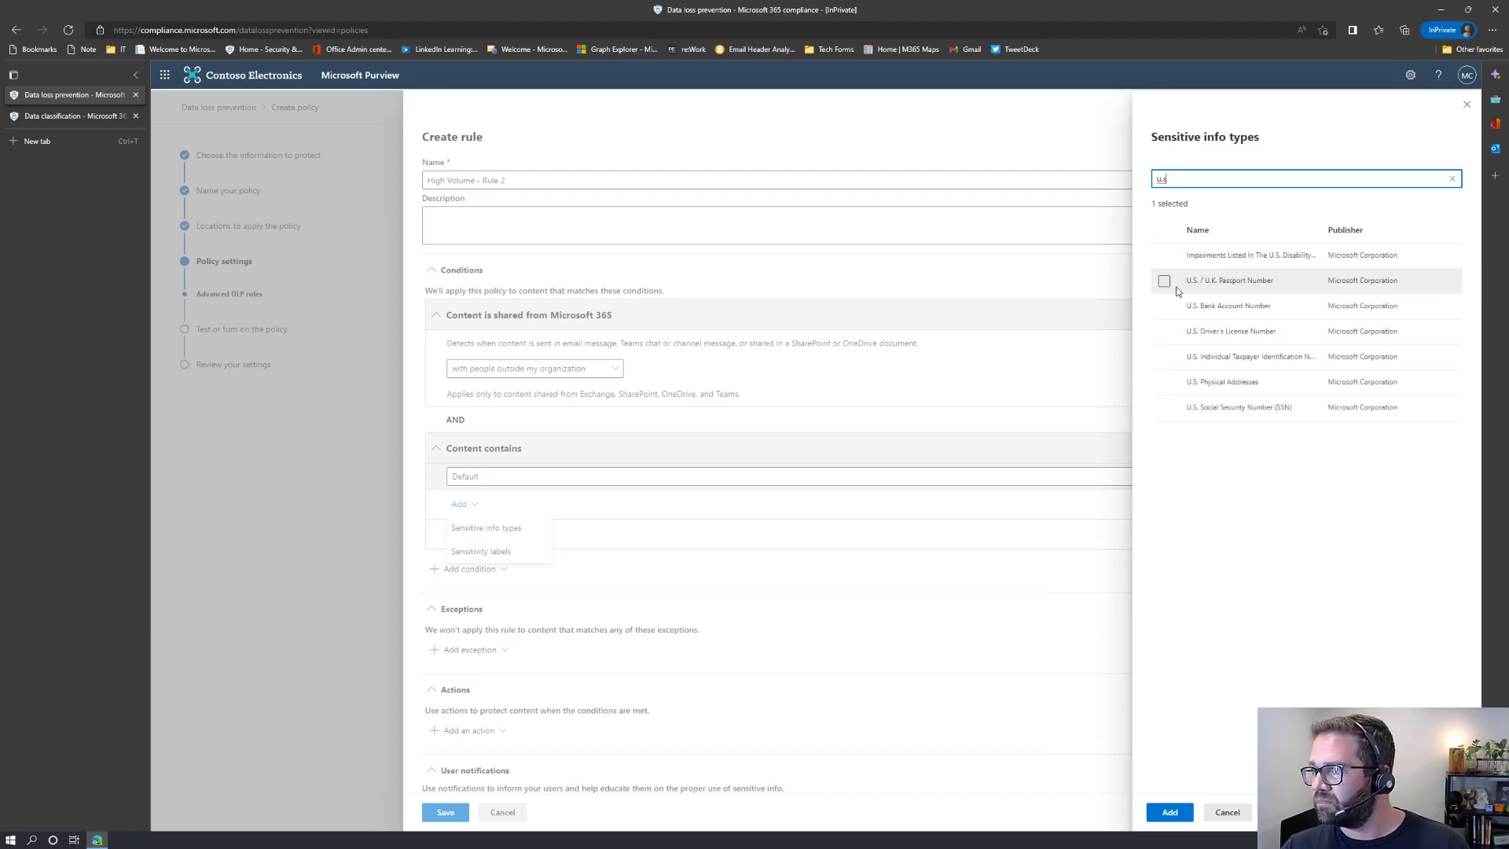
left_click(1165, 282)
left_click(1165, 307)
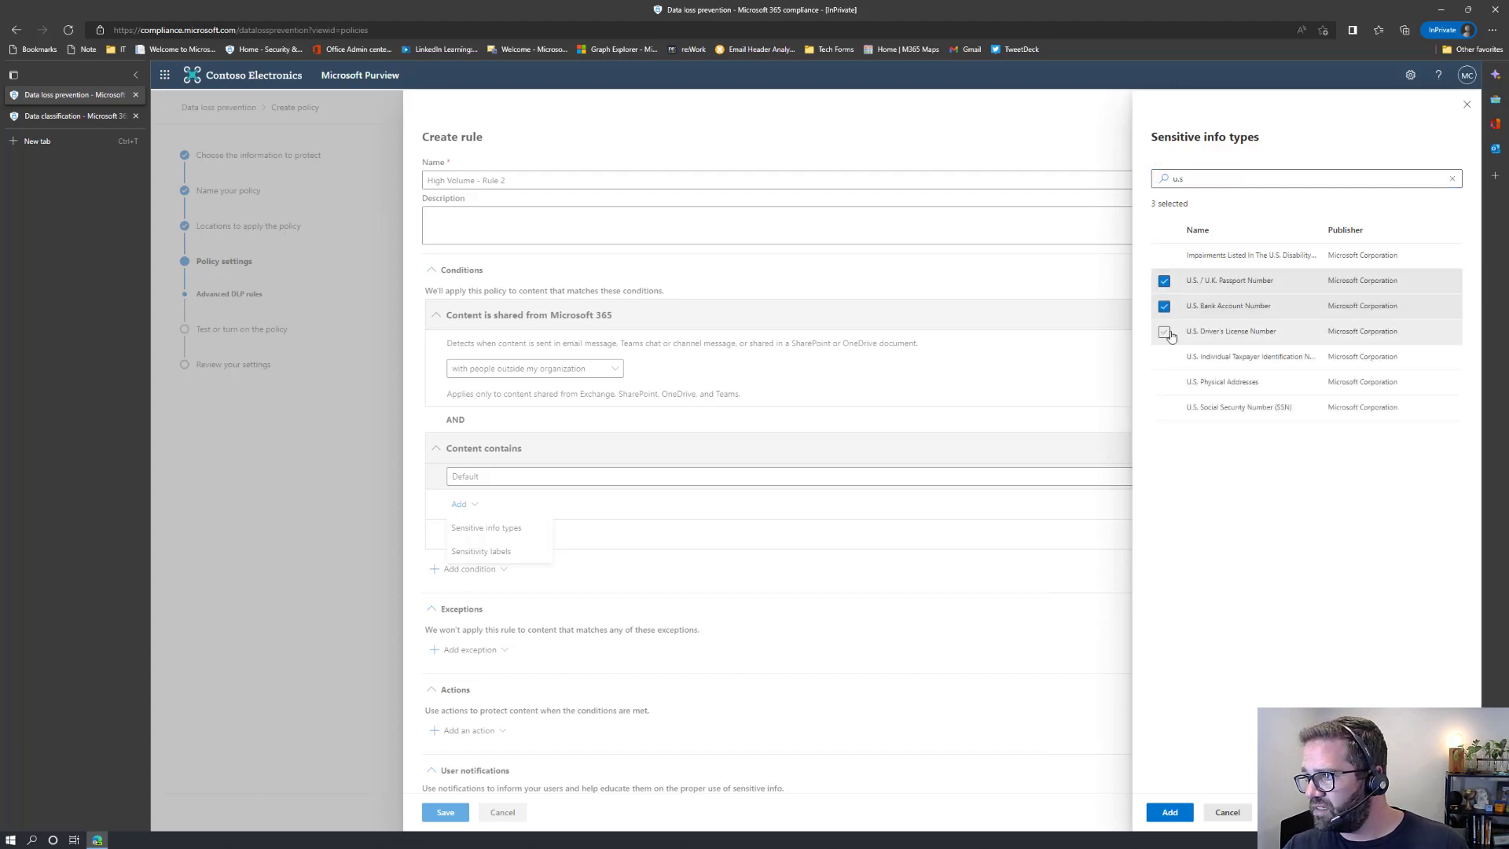
left_click(1166, 331)
left_click(1164, 358)
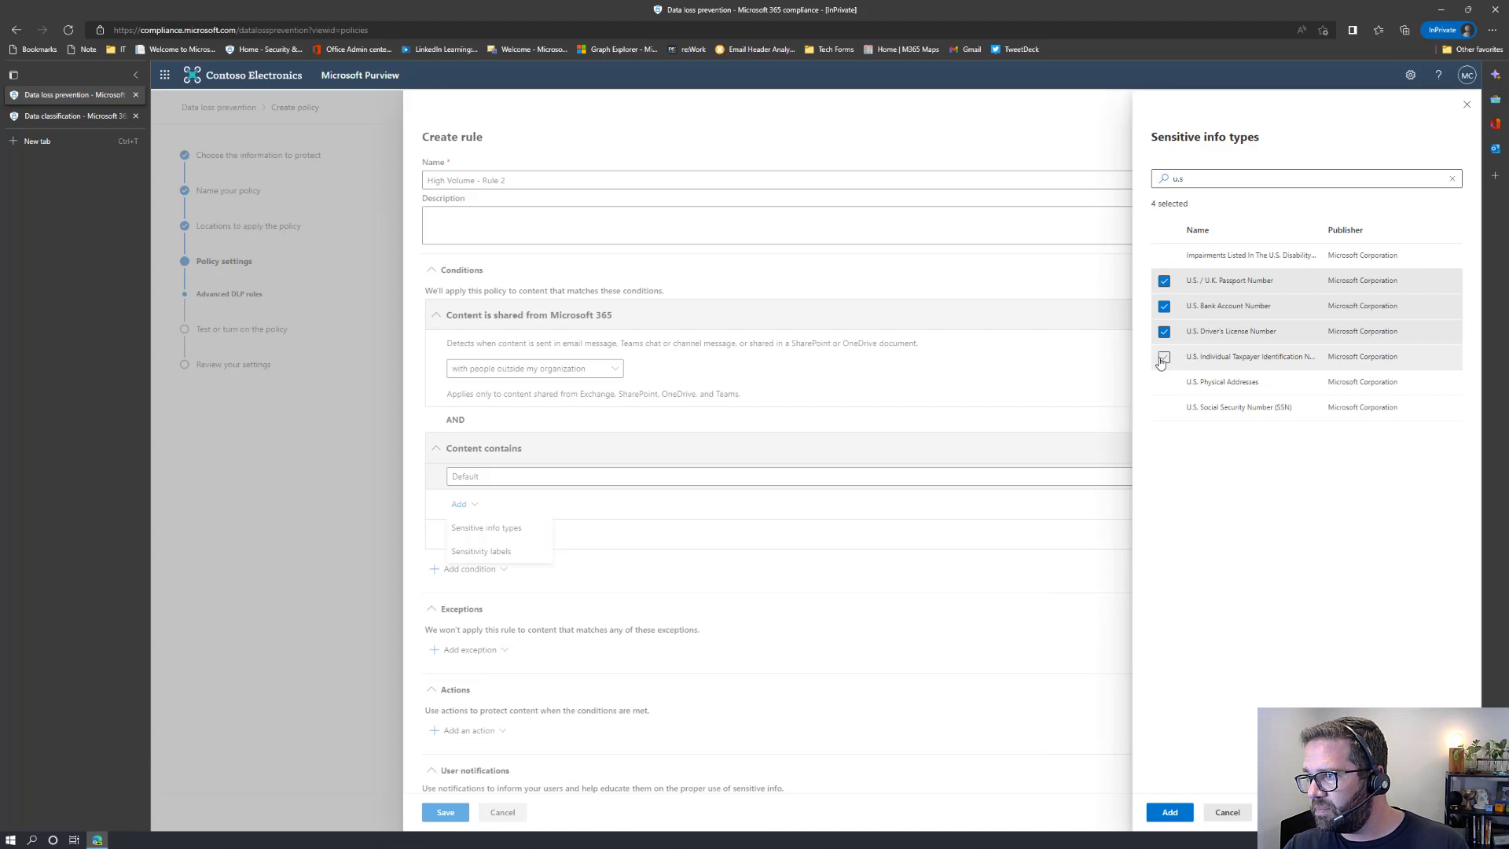
left_click(1164, 408)
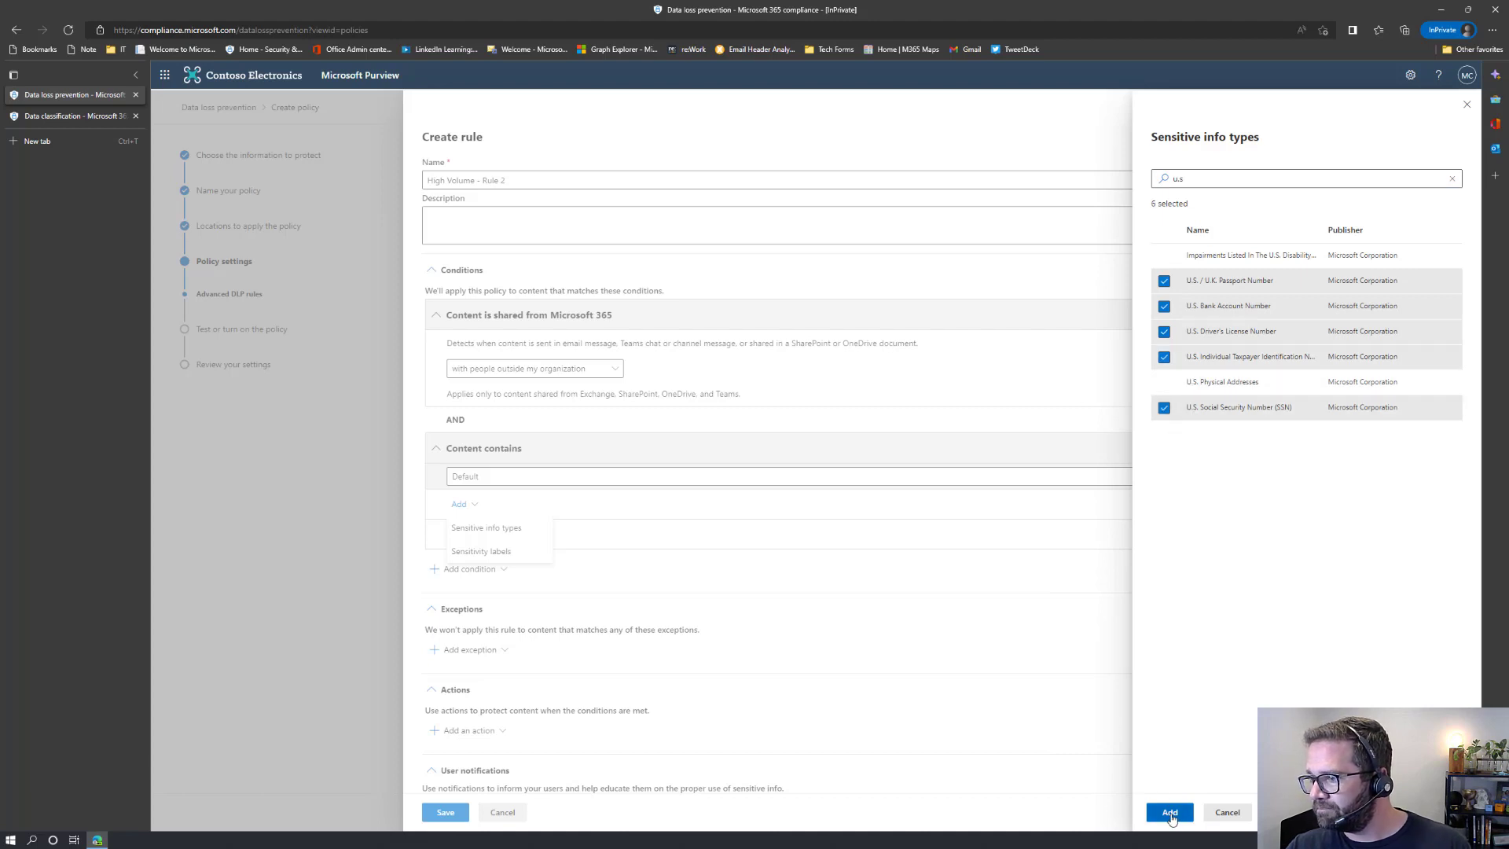
left_click(1166, 817)
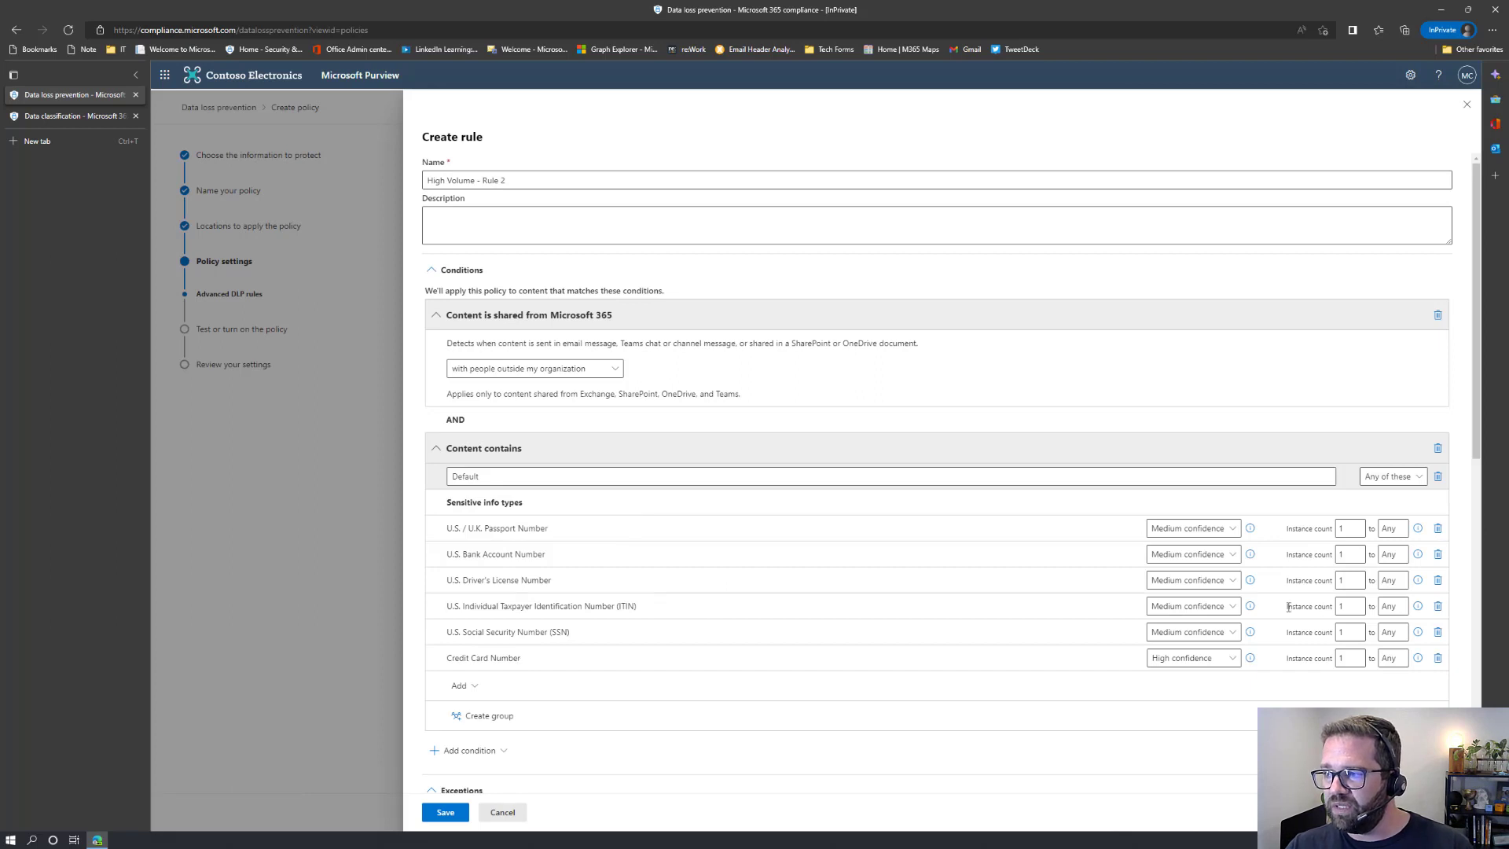
Step: Set the confidence level to Medium for Credit Card Number, and to High for U.S. Driver's License Number and U.S. Social Security Number
left_click(1196, 658)
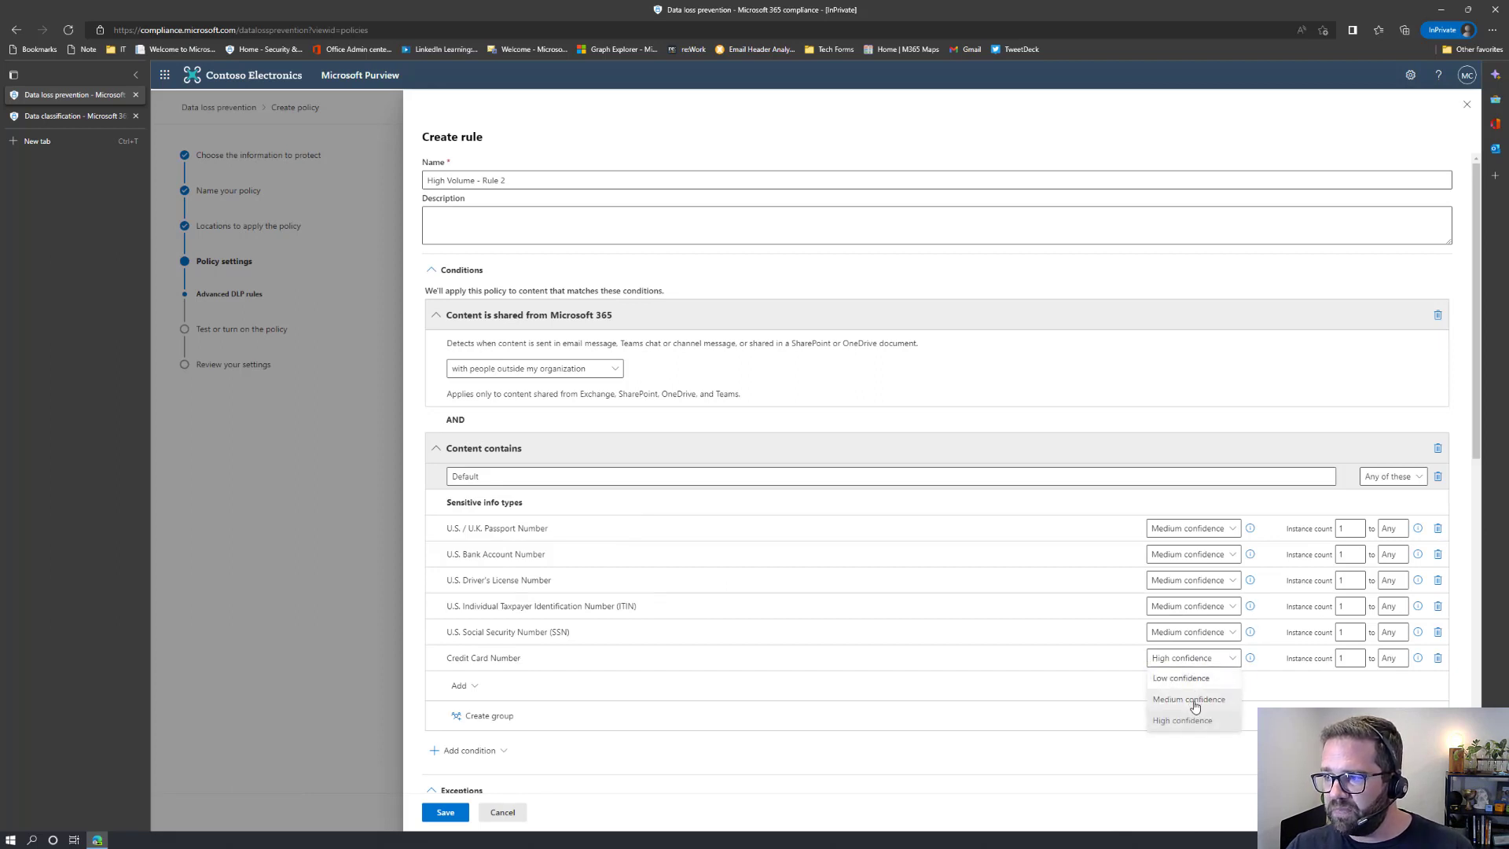
left_click(1190, 699)
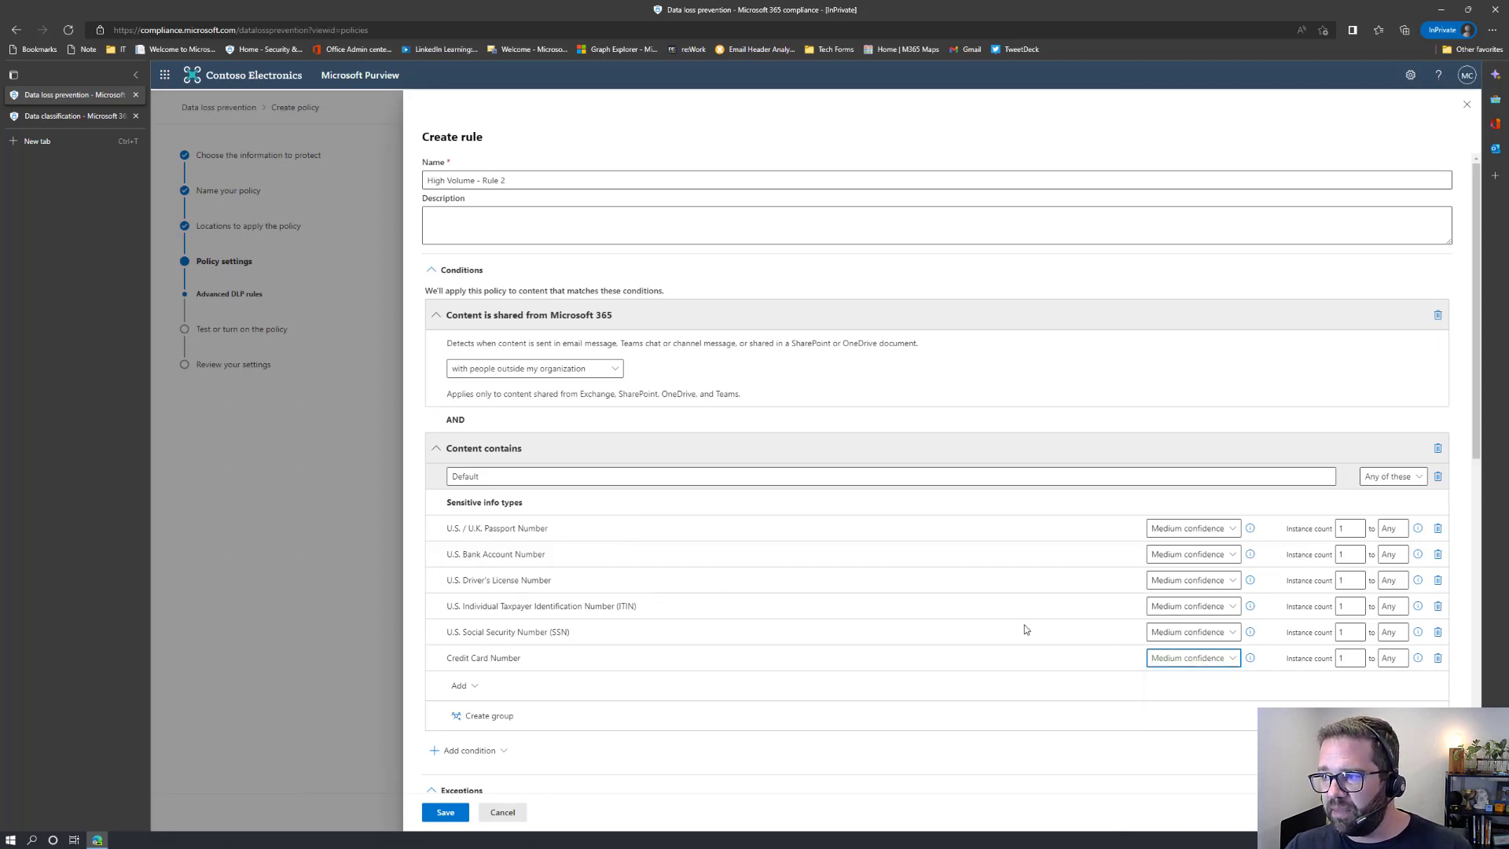
left_click(1203, 582)
left_click(1185, 643)
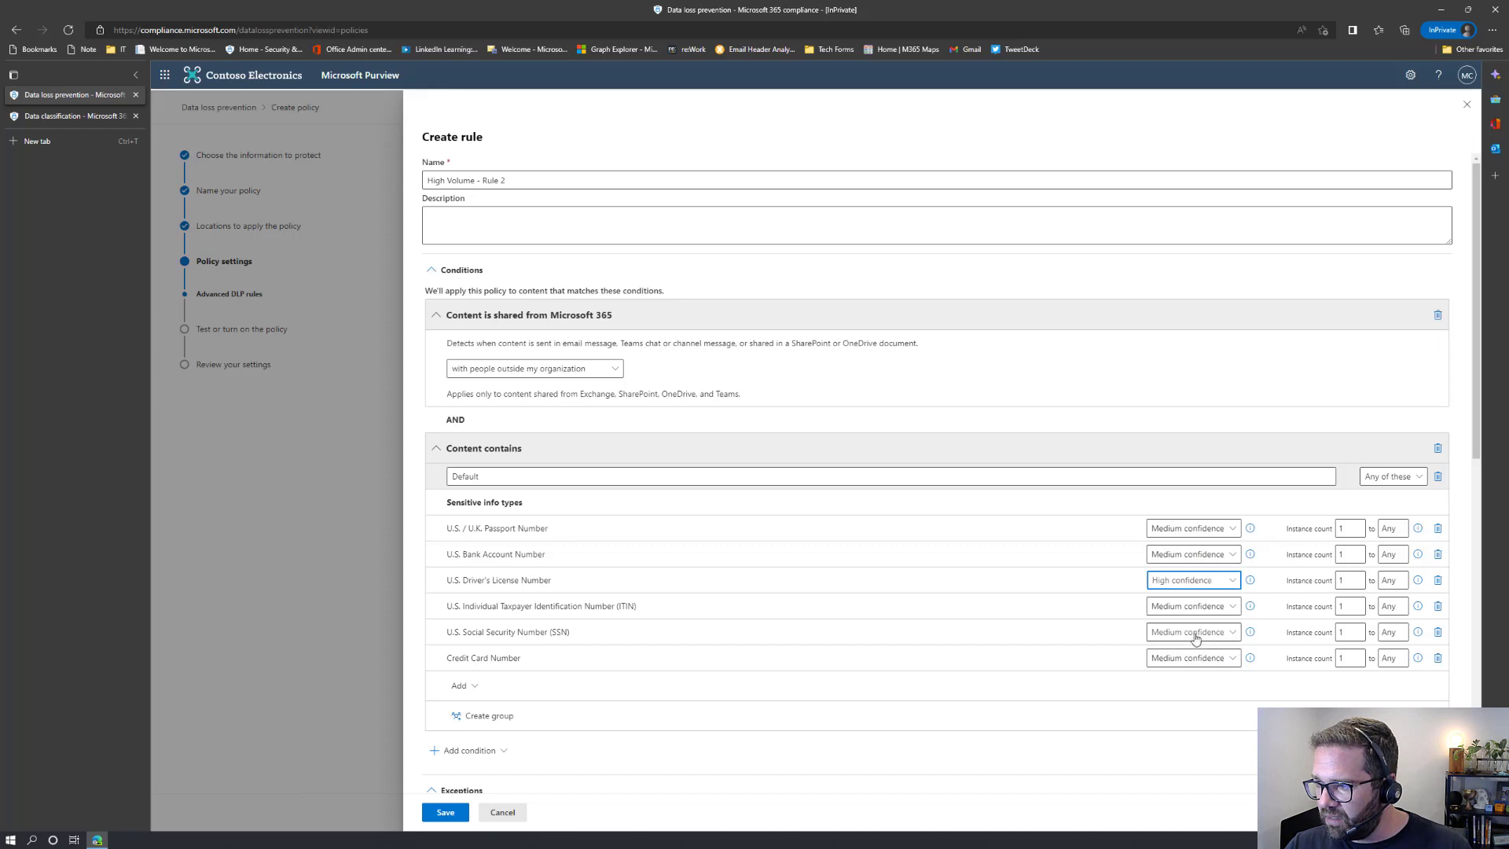
left_click(1196, 633)
left_click(1184, 695)
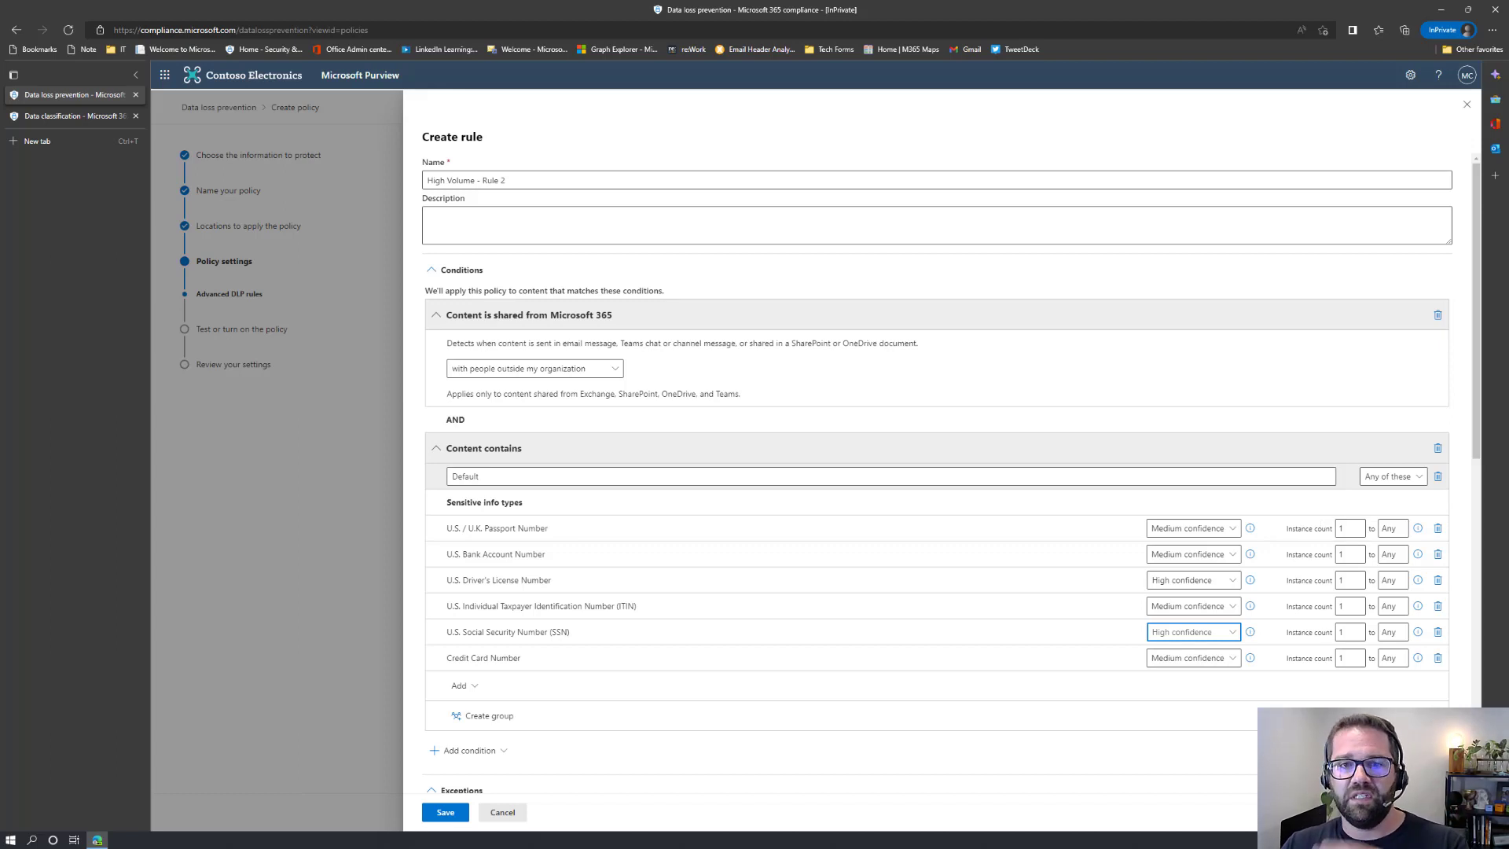
Step: Set the minimum instance count to 6 for all six sensitive info types
left_click(1346, 528)
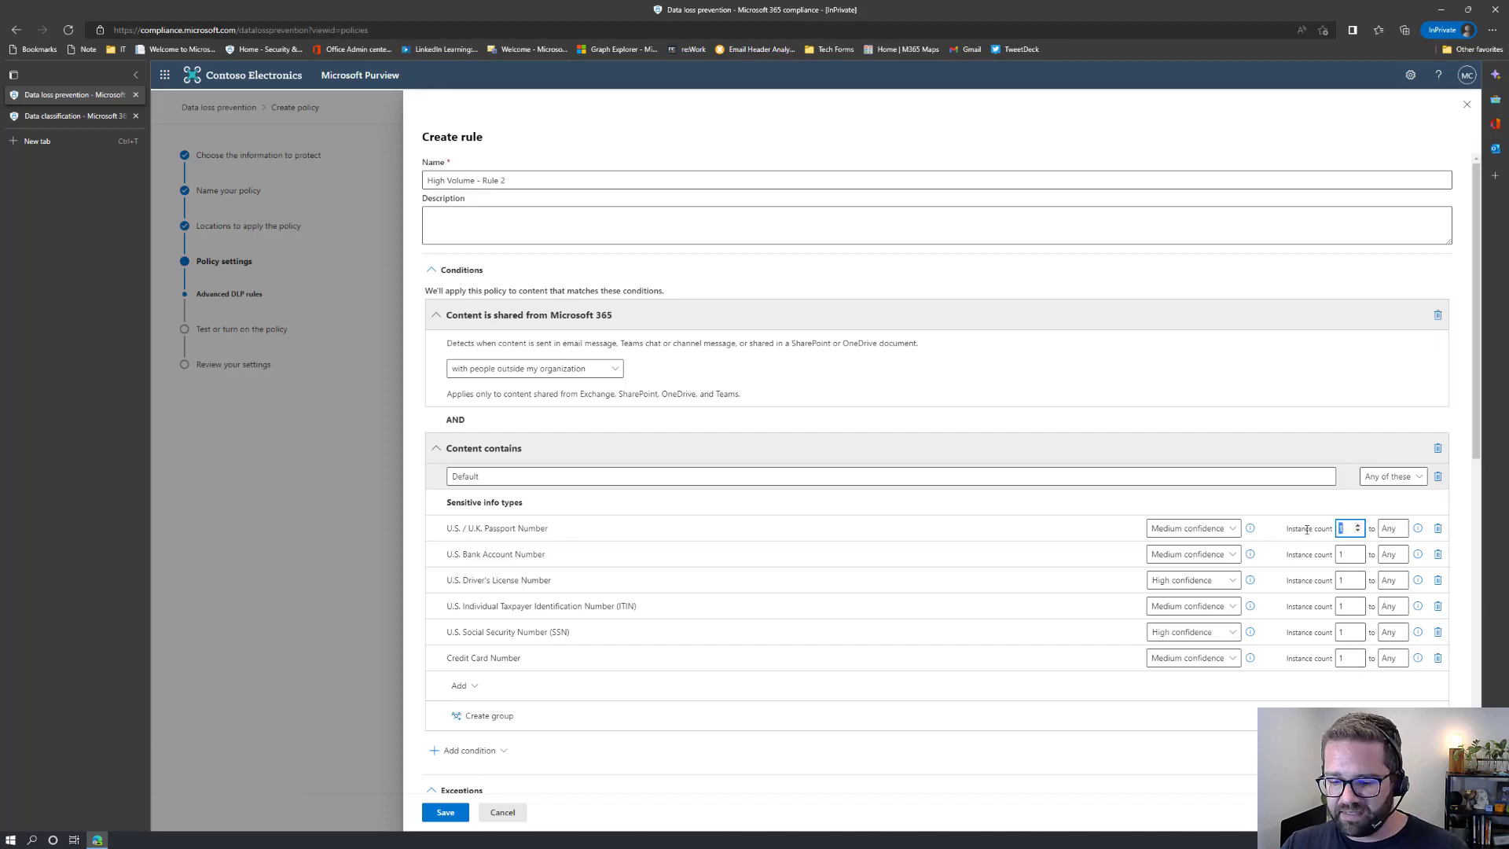
type("6")
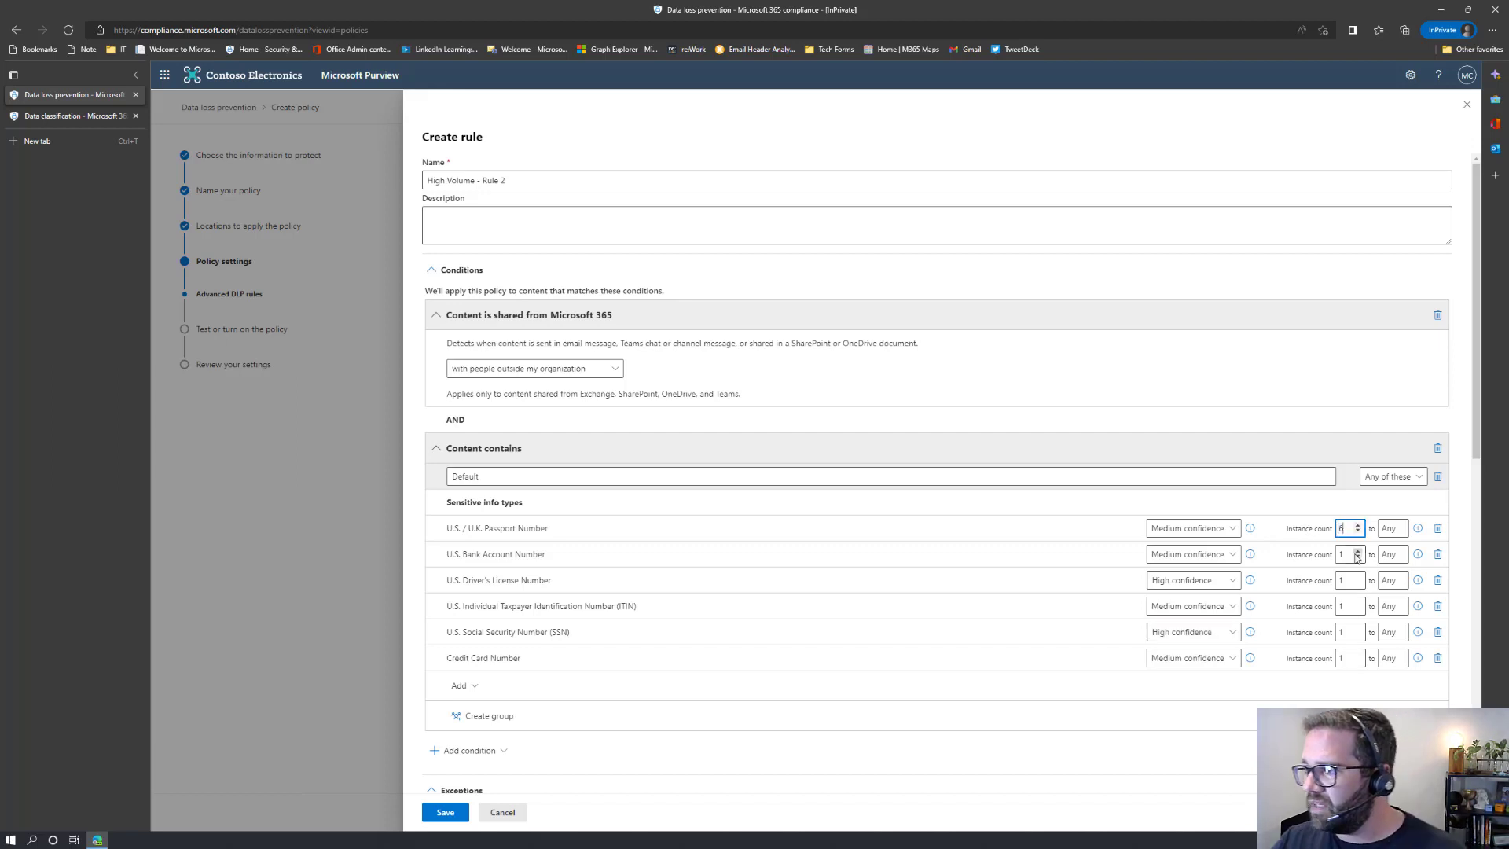
left_click(1359, 550)
type("6")
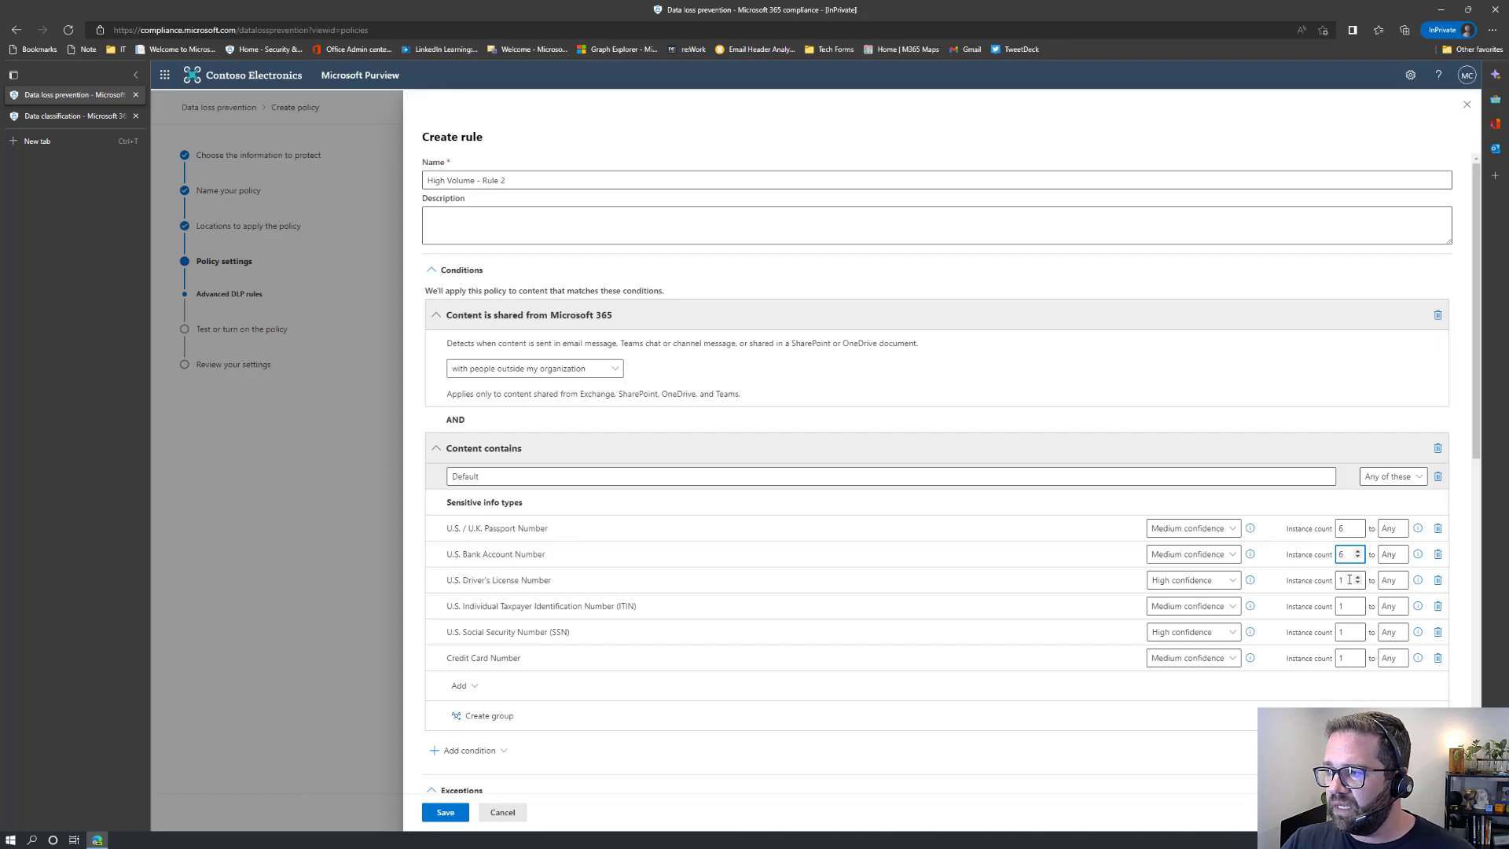
left_click(1348, 582)
type("6")
left_click(1344, 607)
type("6")
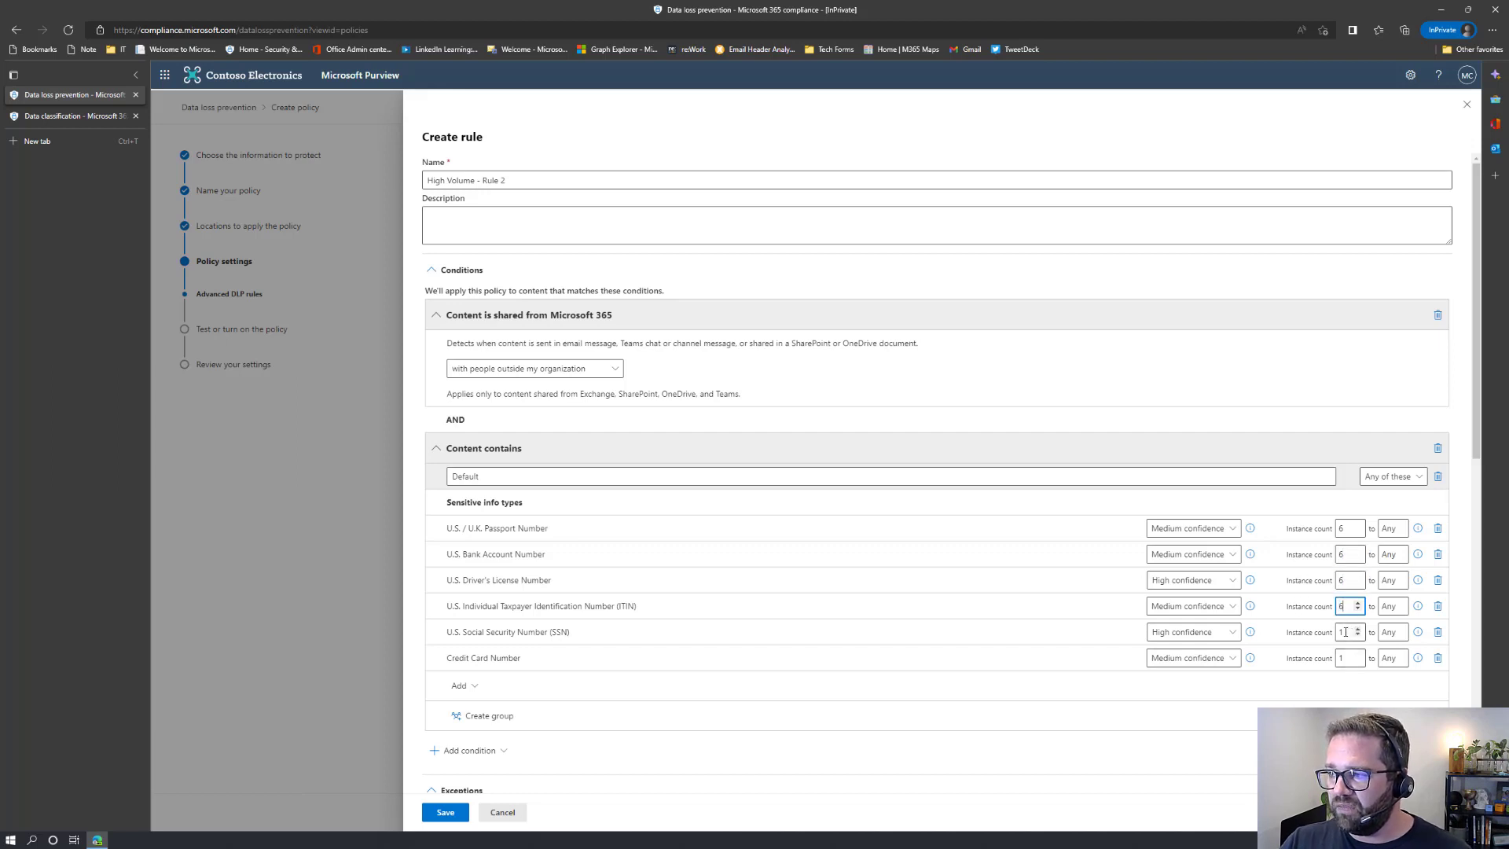
left_click(1343, 633)
type("6")
left_click(1347, 661)
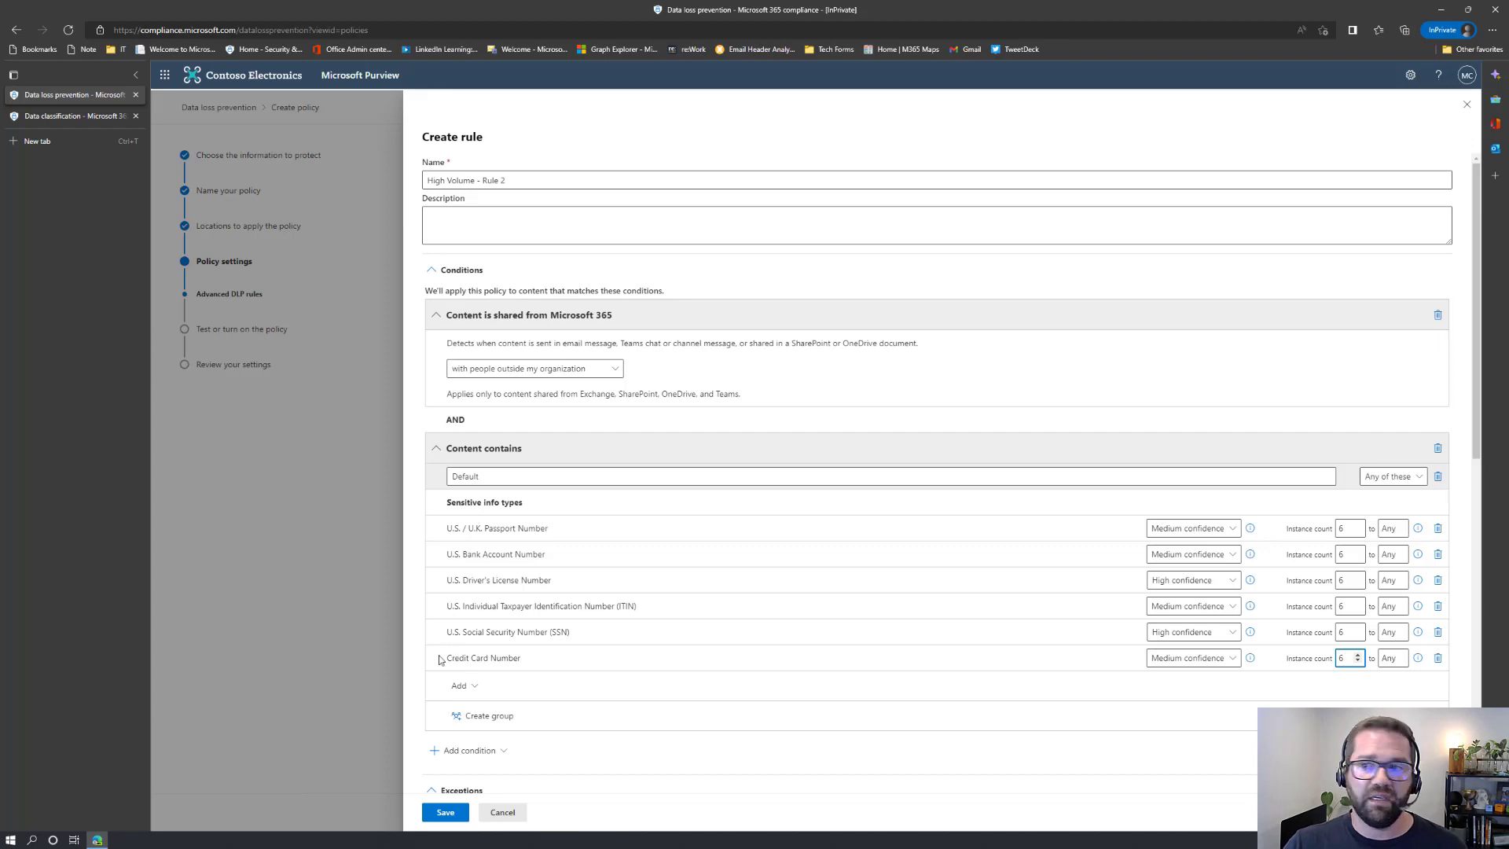
Step: Set the incident report severity level to High and add the admin account, found by searching for "admin", as an email alert recipient
scroll(597, 747, "down", 1)
scroll(606, 714, "down", 1)
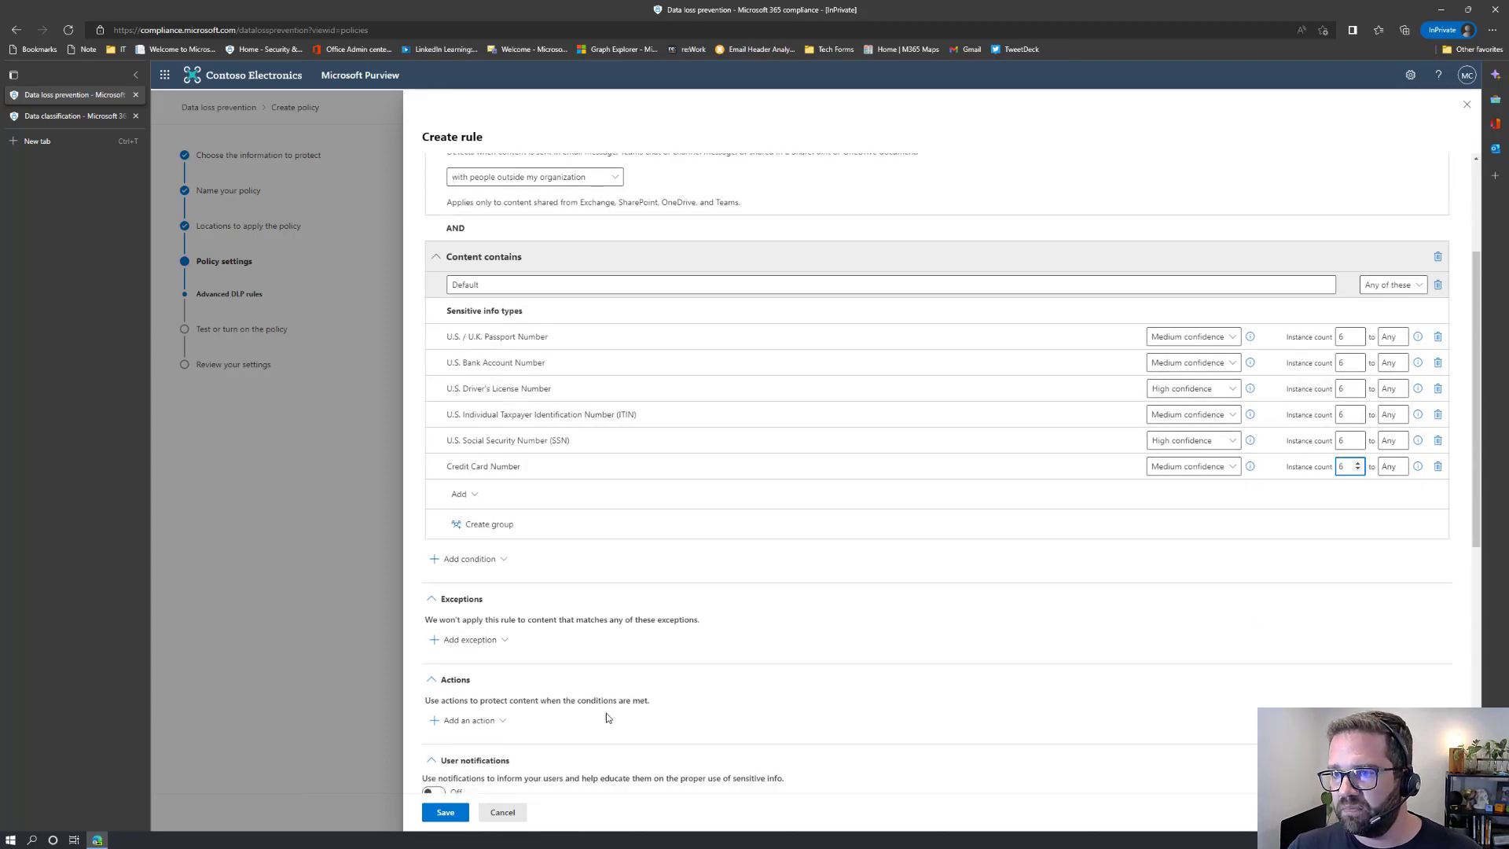
scroll(578, 609, "down", 2)
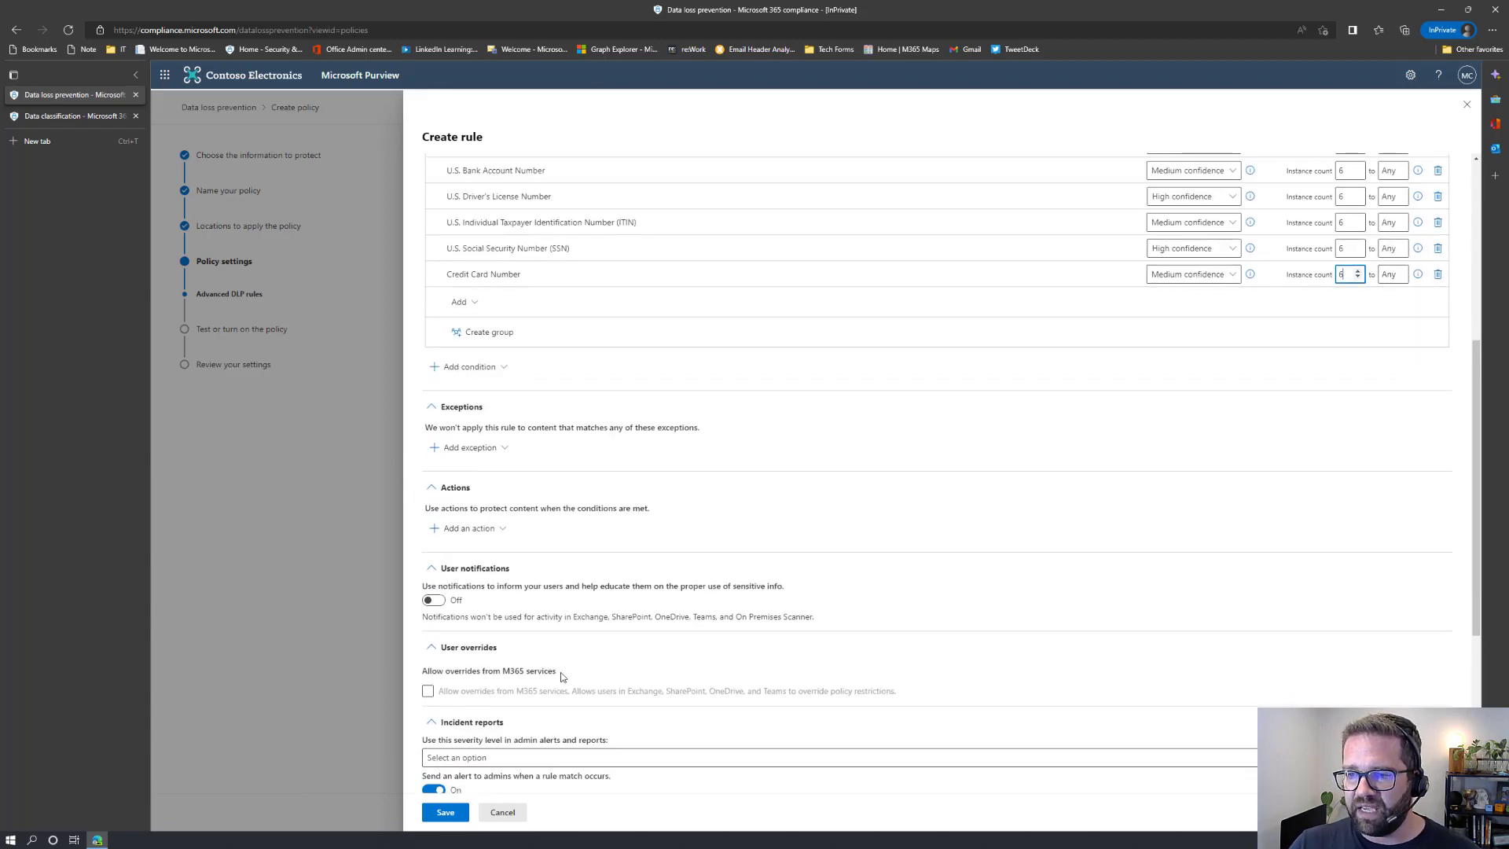
scroll(458, 571, "down", 2)
left_click(458, 567)
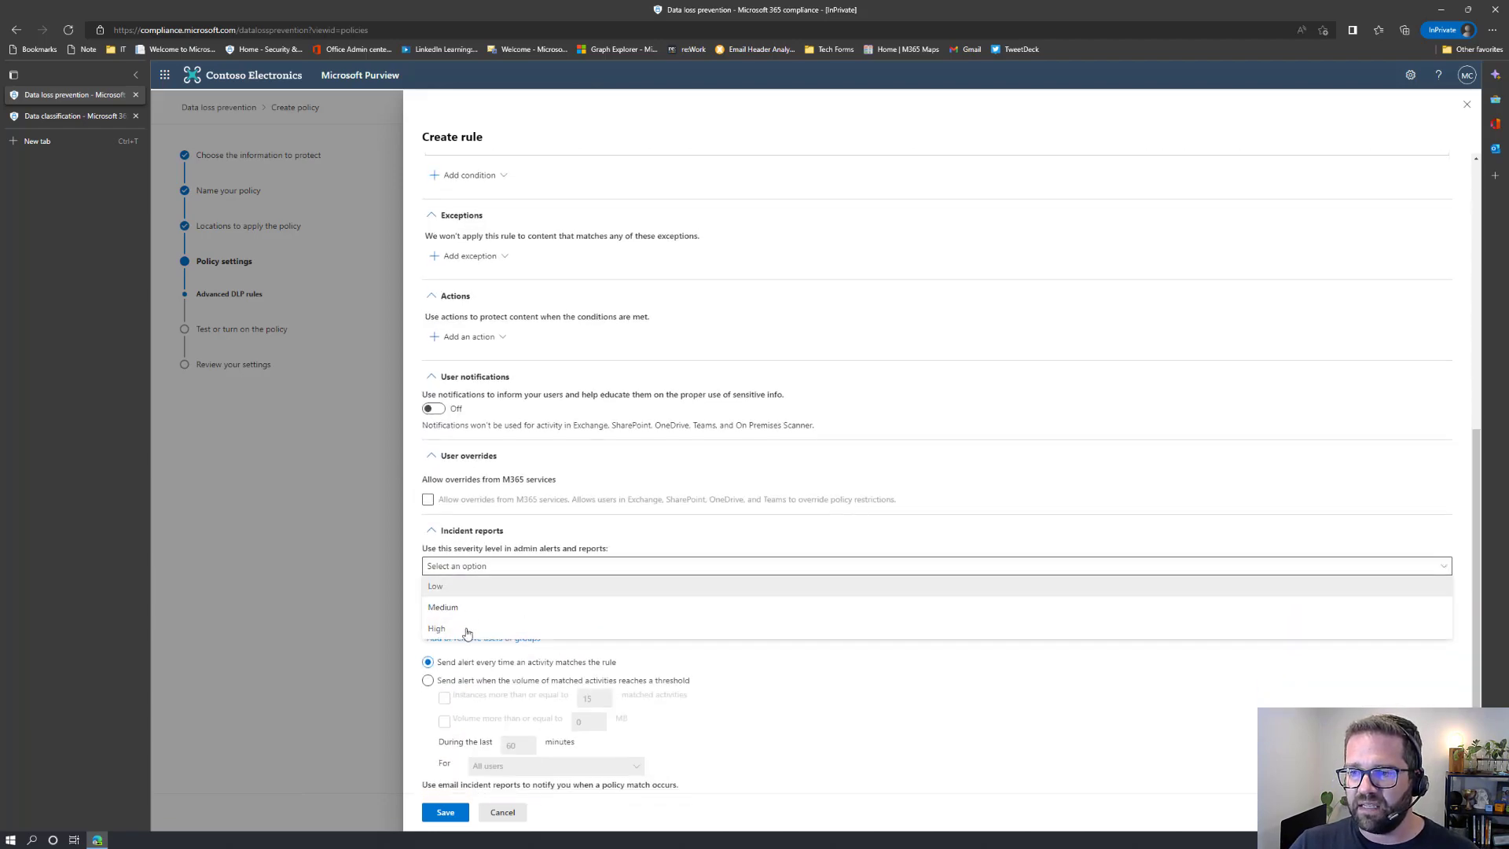
left_click(452, 626)
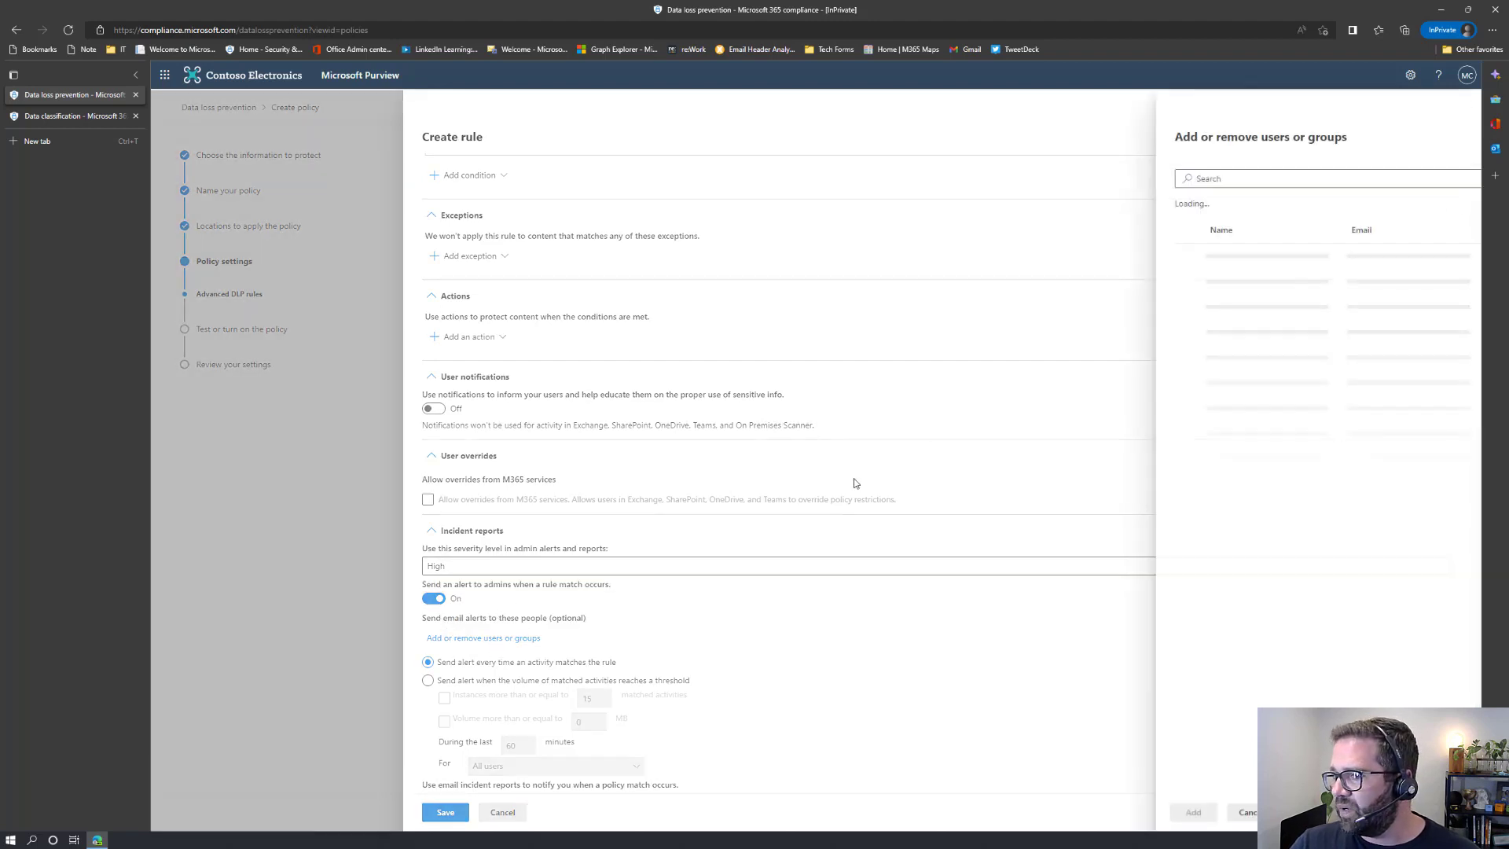
left_click(1209, 177)
type("admin")
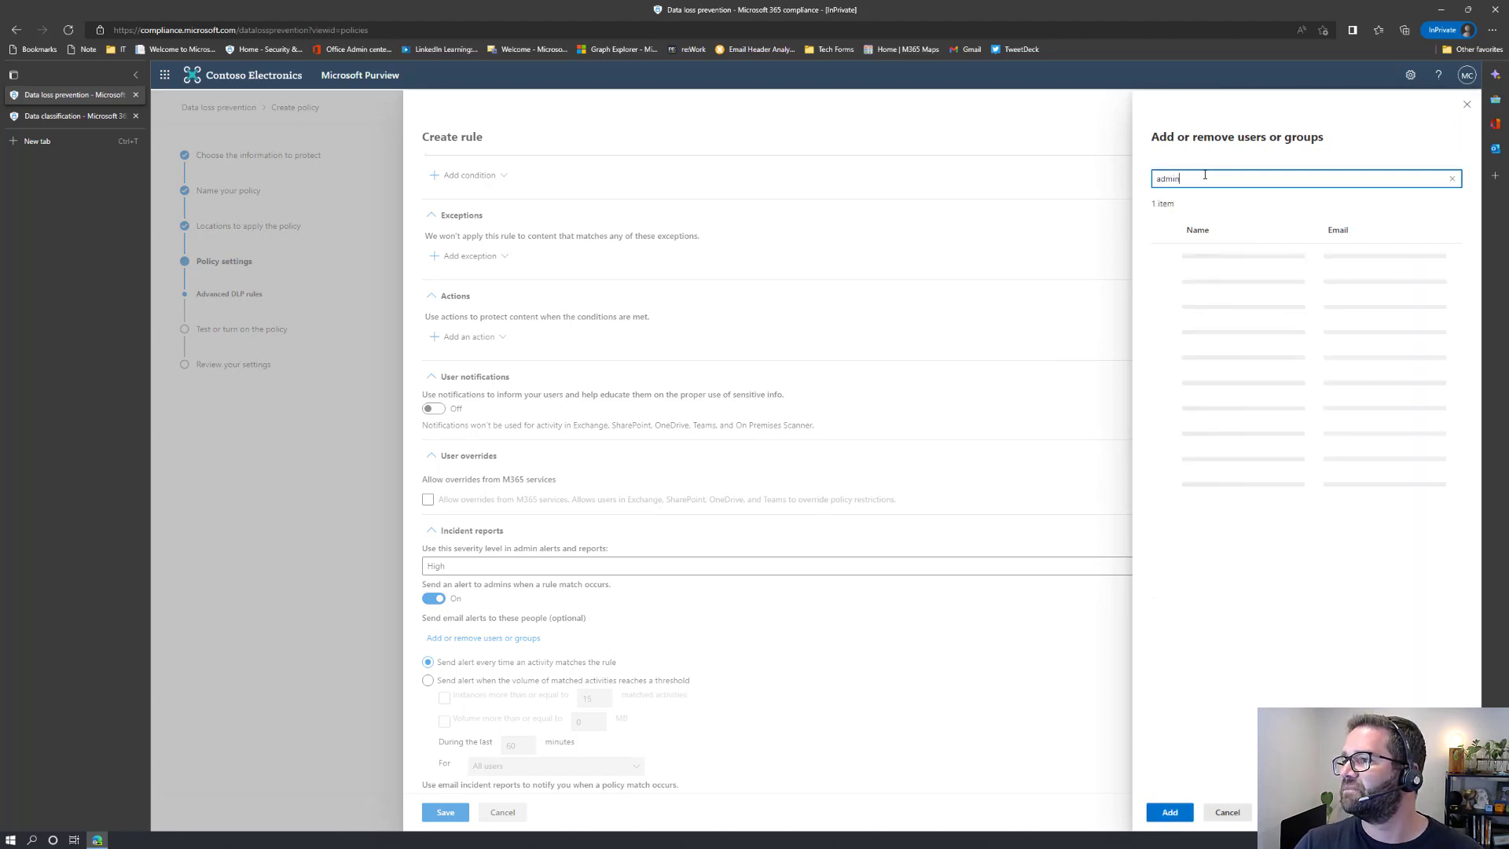
left_click(1164, 256)
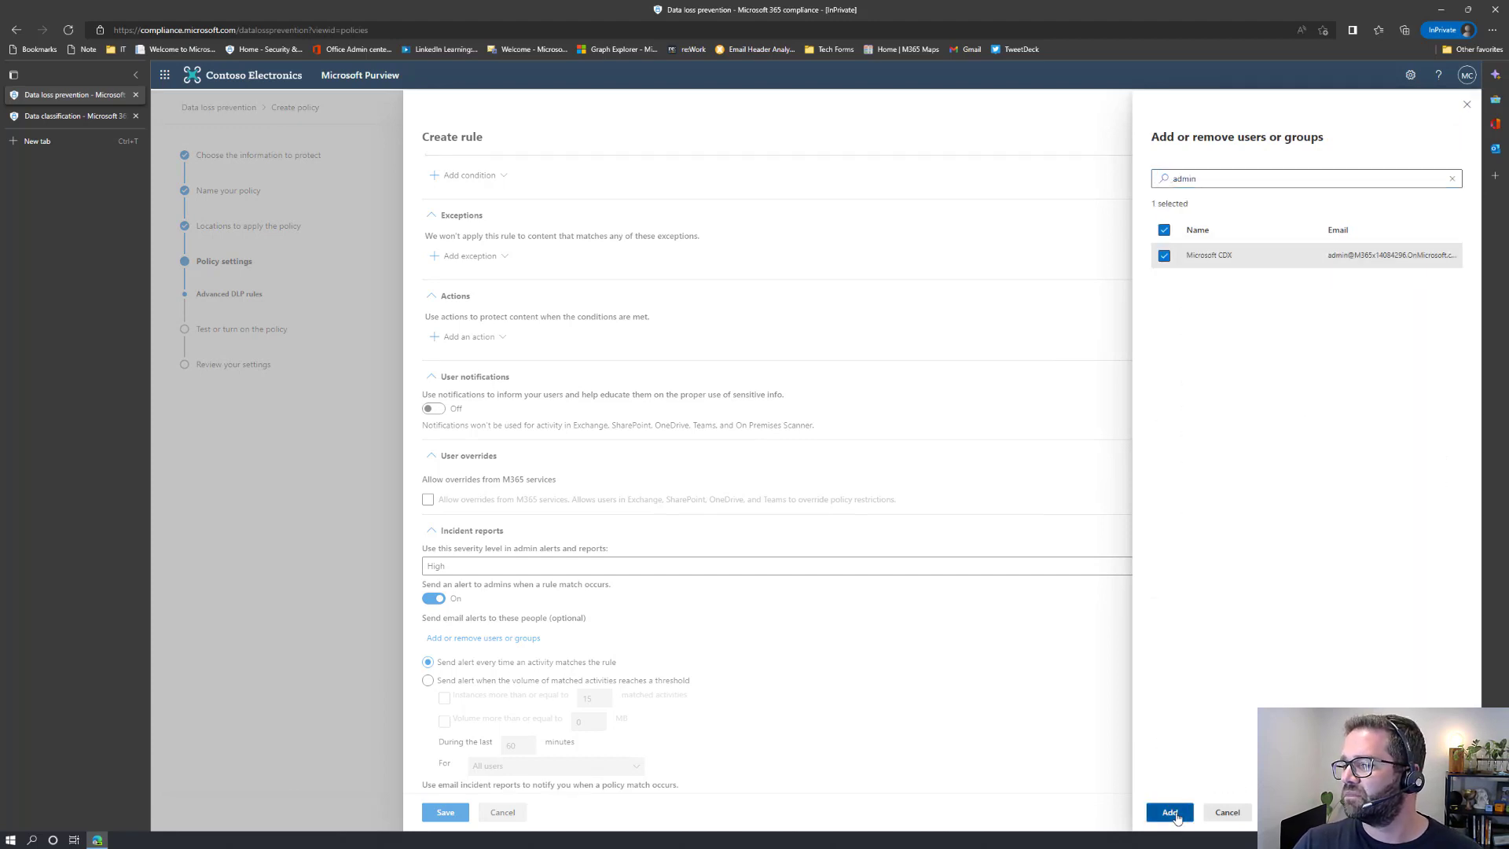
left_click(1176, 816)
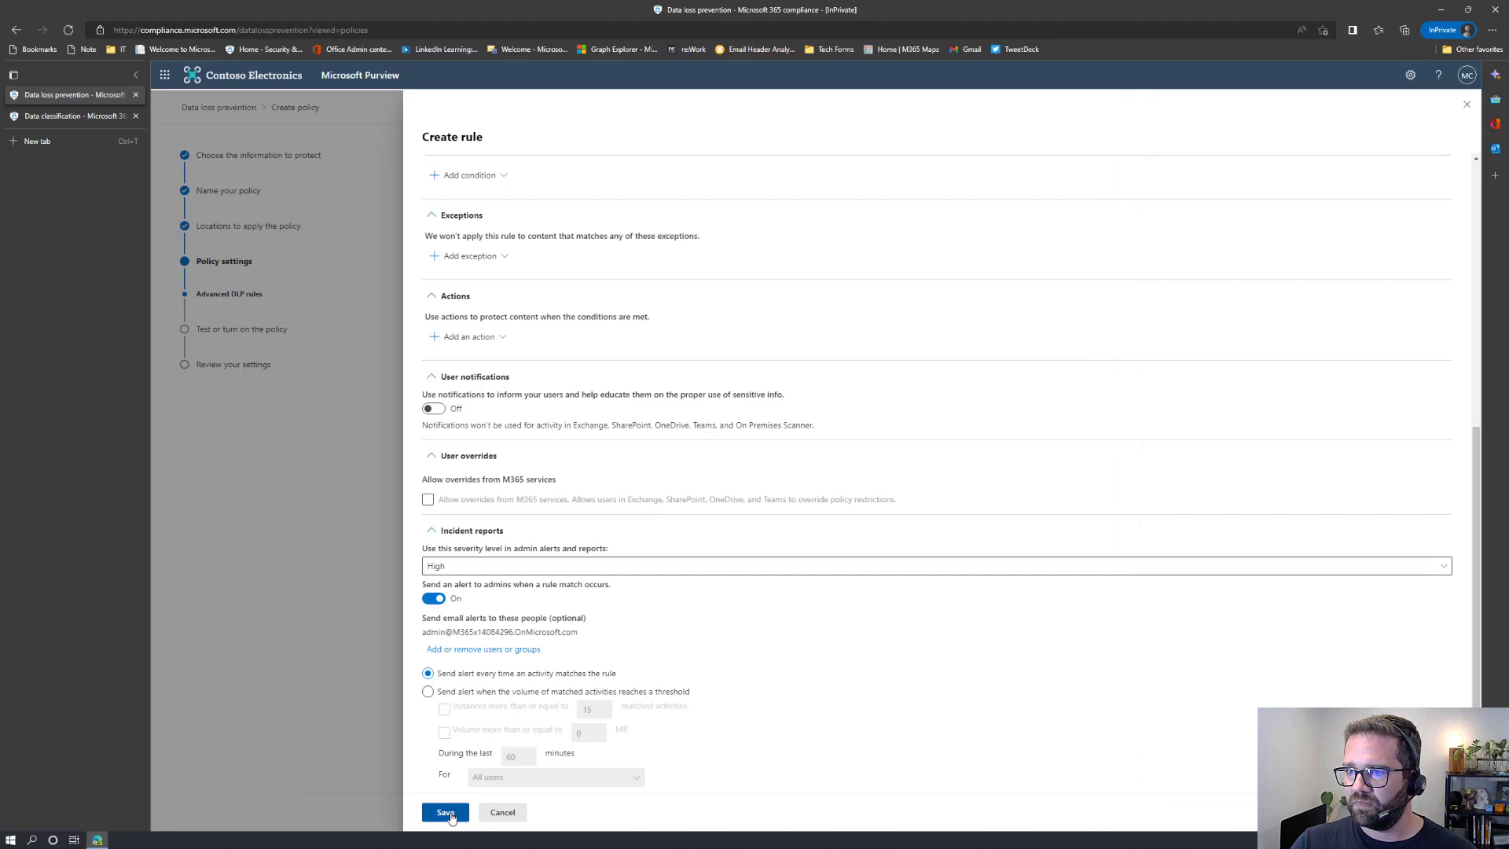
Step: Save the high-volume rule and continue to the choice of testing or turning on the policy
left_click(445, 812)
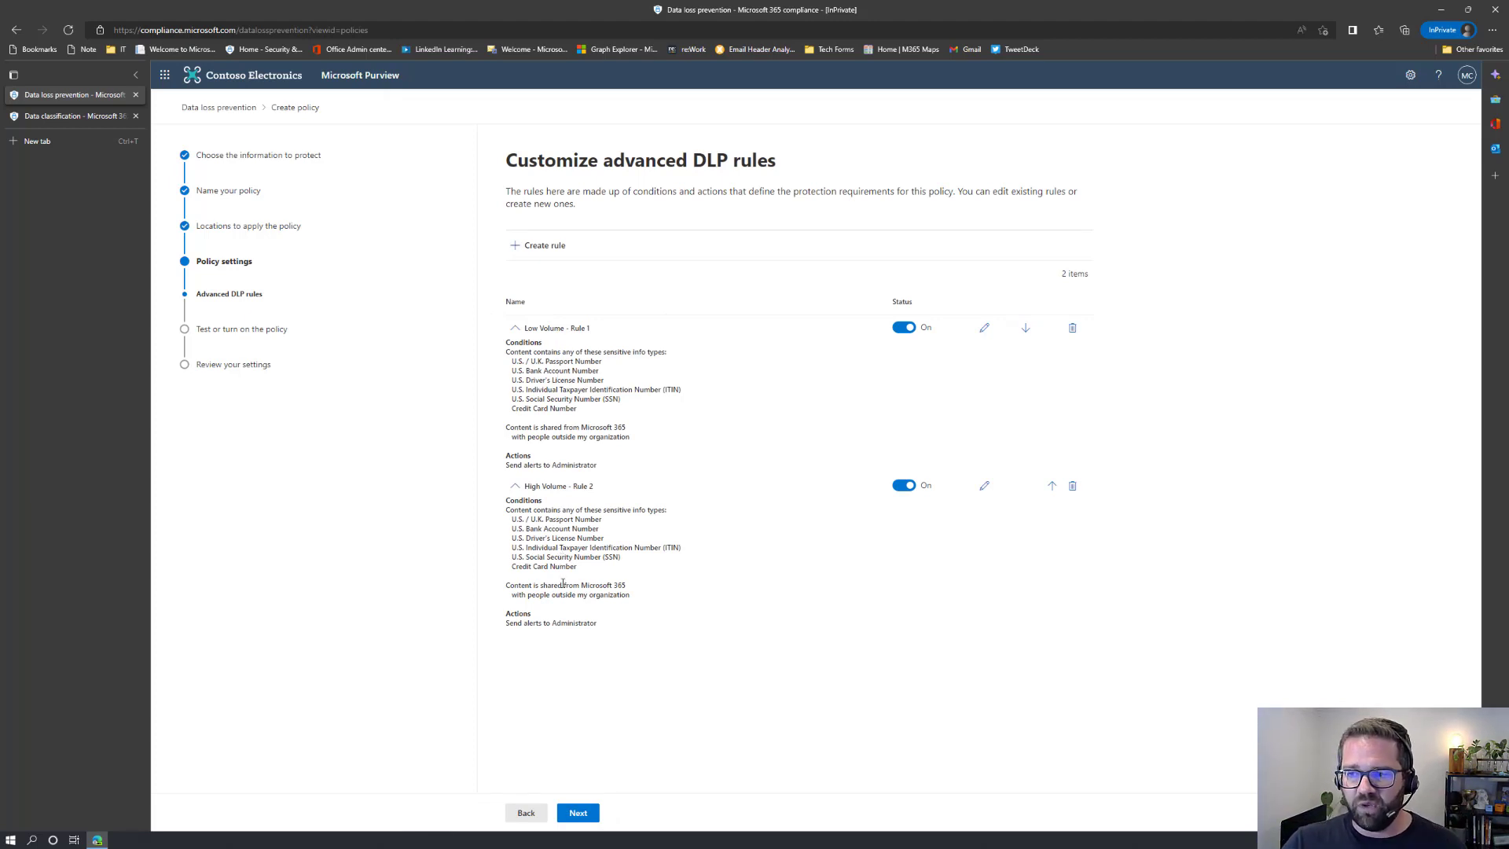
left_click(586, 815)
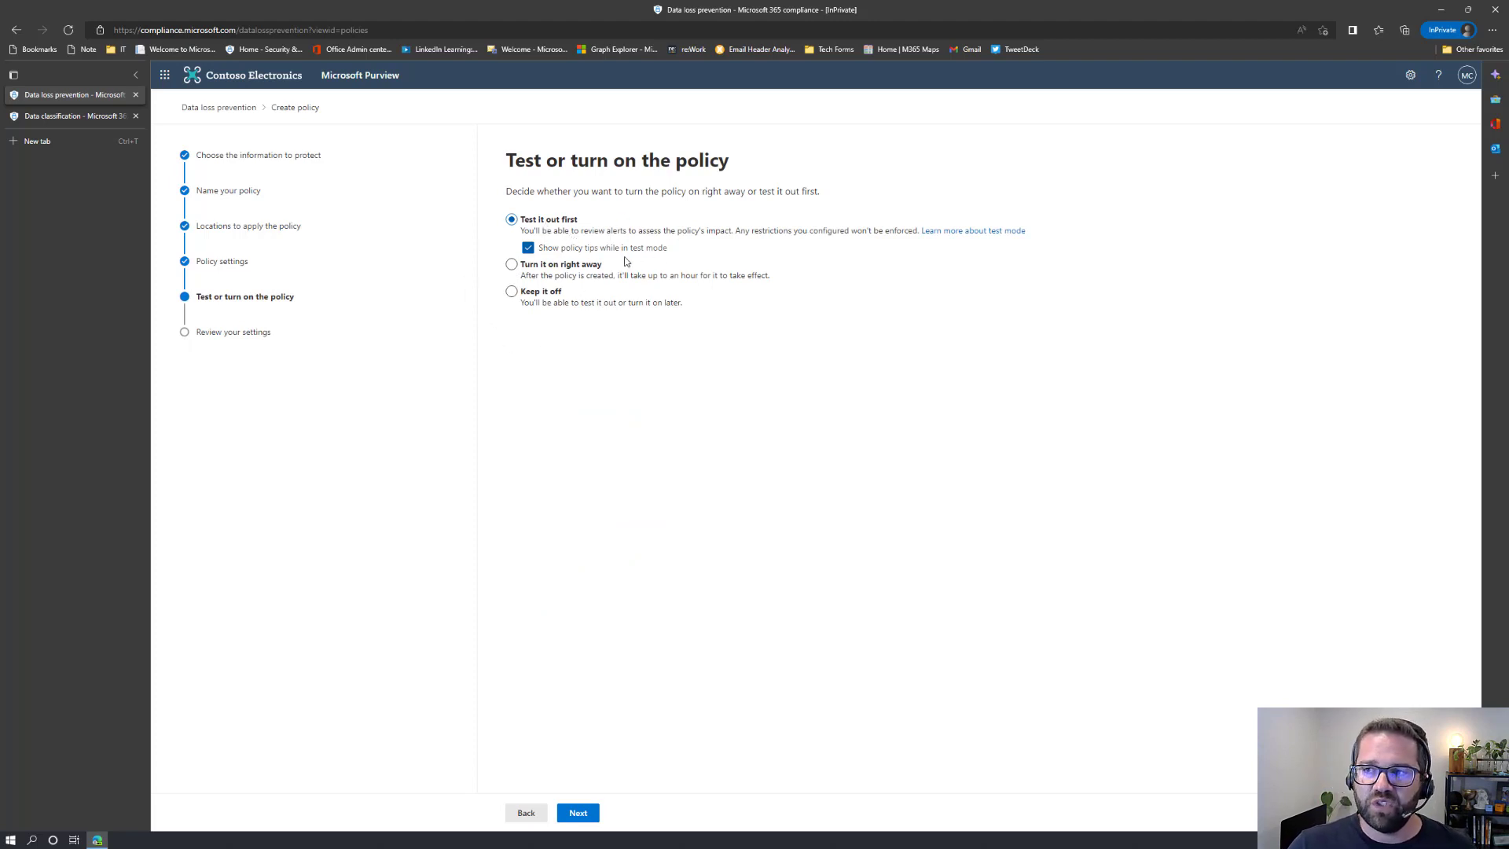
Step: Choose to turn the policy on right away, submit it, and finish the policy creation wizard
left_click(577, 268)
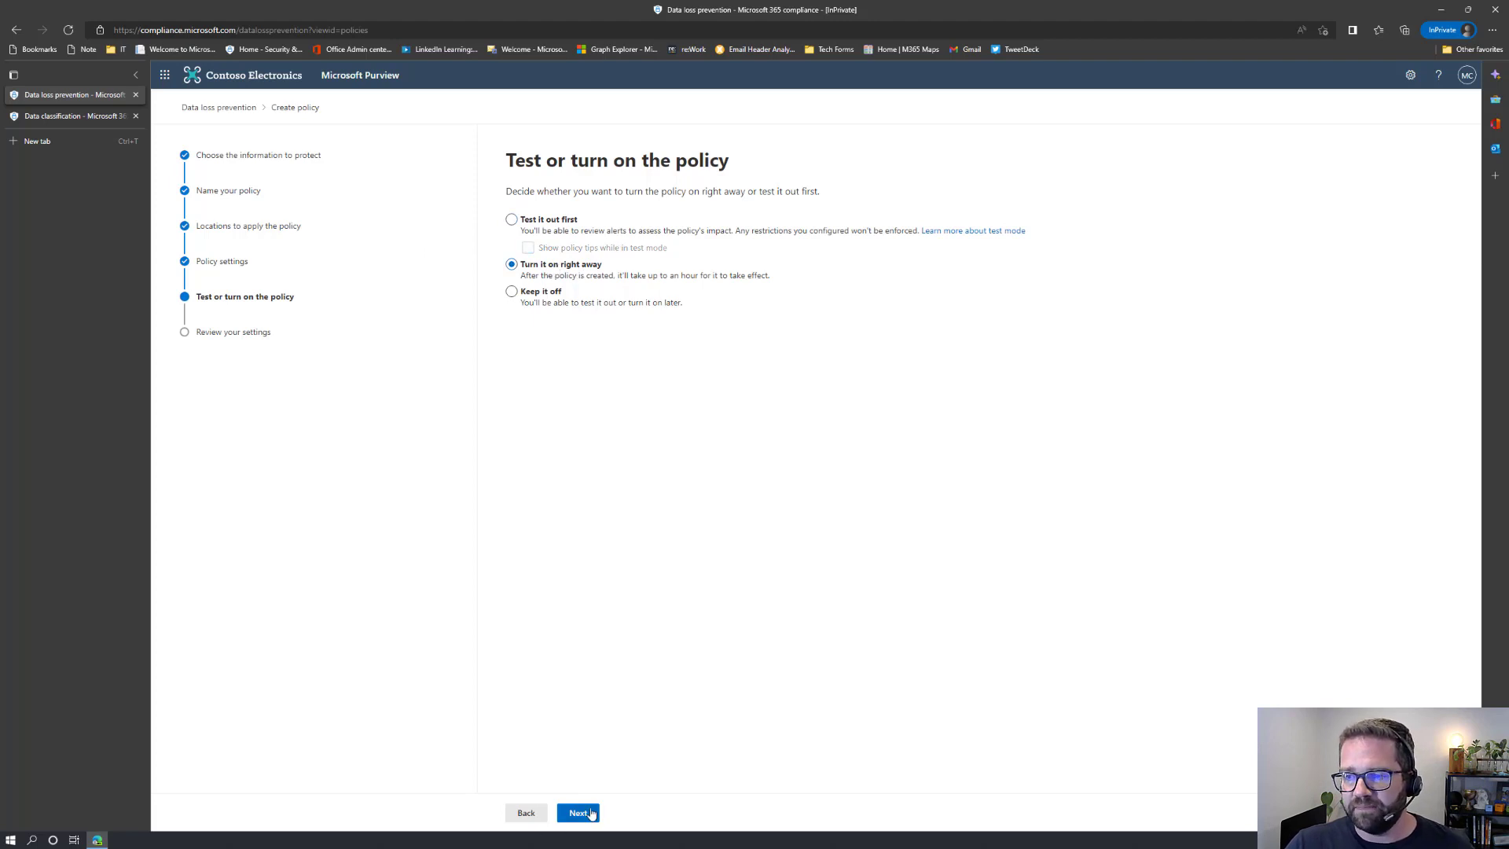
left_click(581, 825)
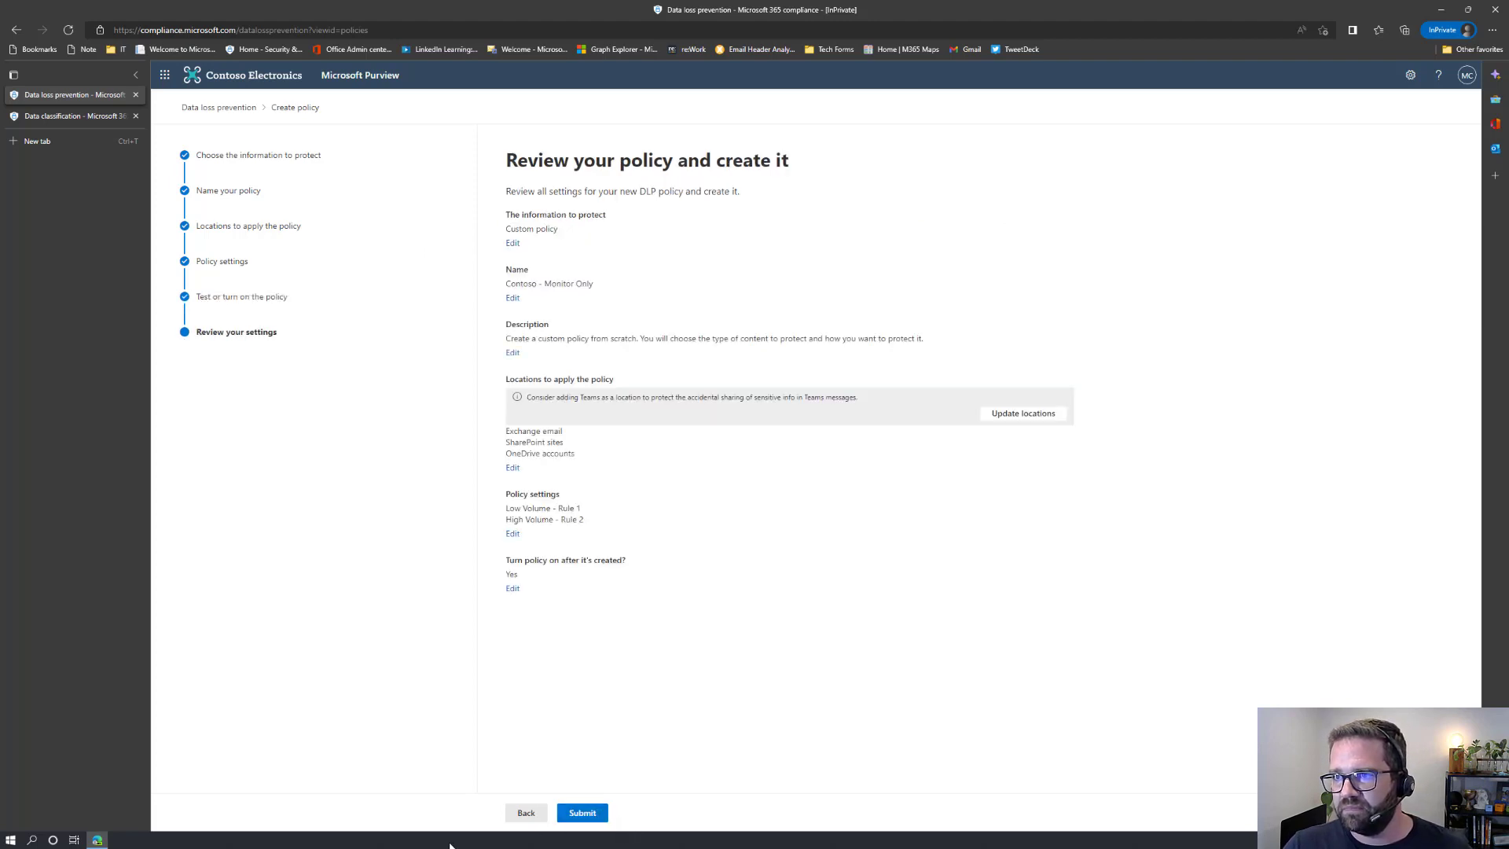
left_click(602, 816)
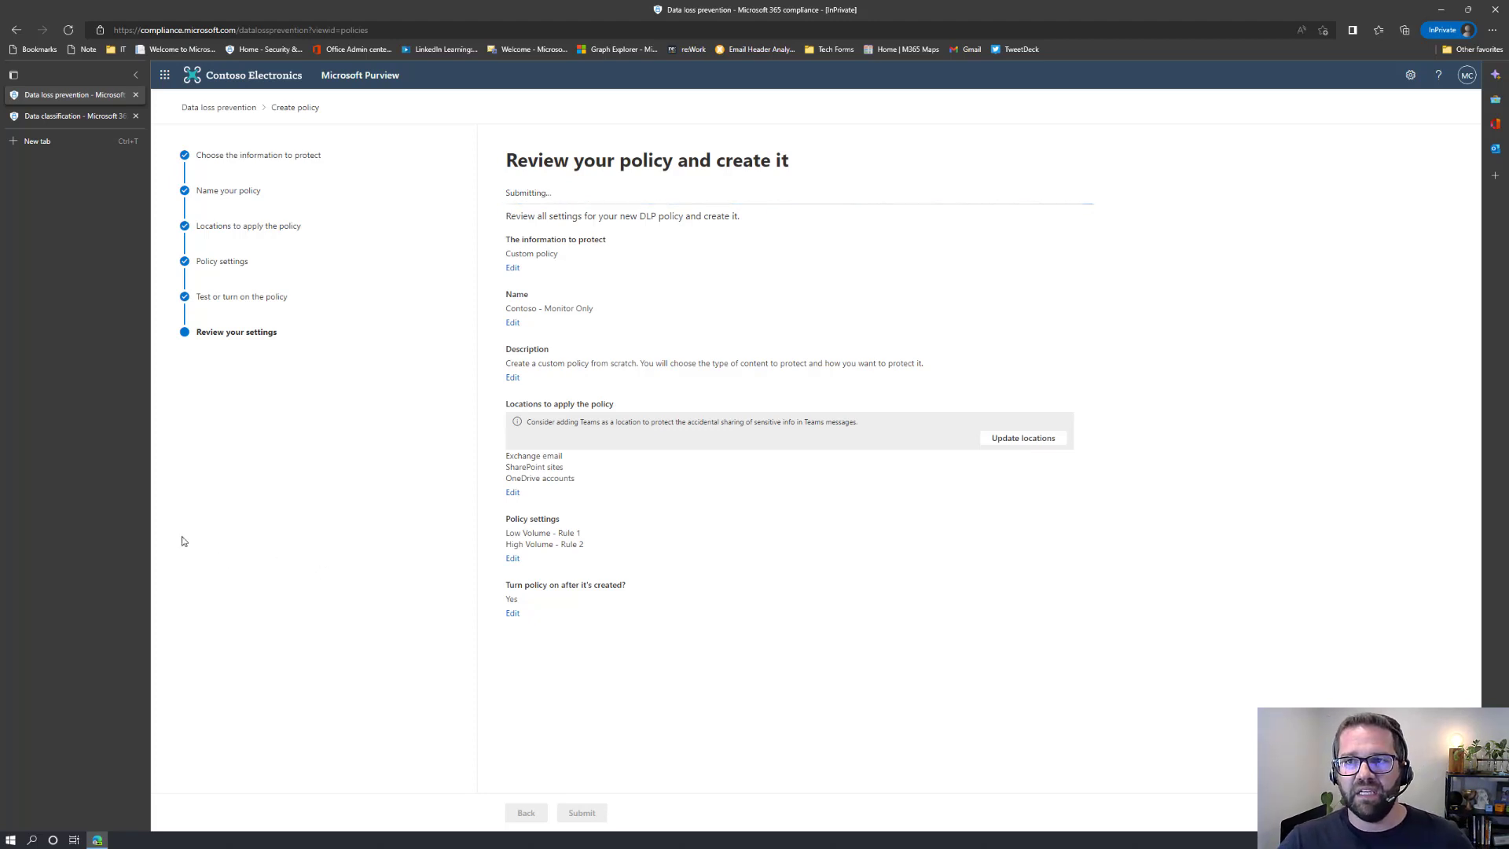
left_click(522, 818)
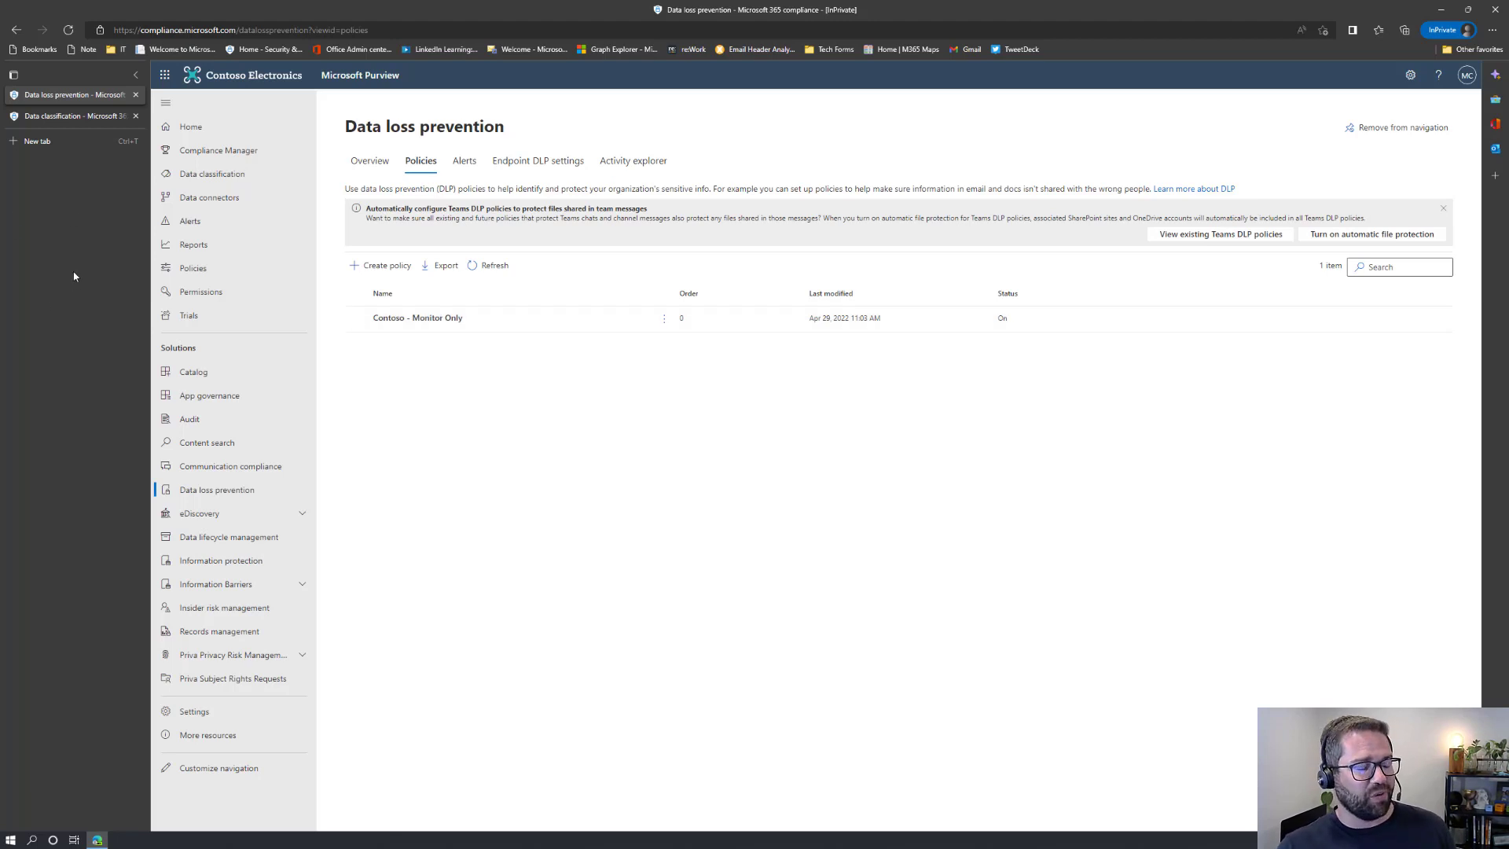
Step: Open dlptest.com in a new browser tab and view its Name/SSN/DOB and Name/CCN/Zip sample data
left_click(37, 141)
type("dlptest.com")
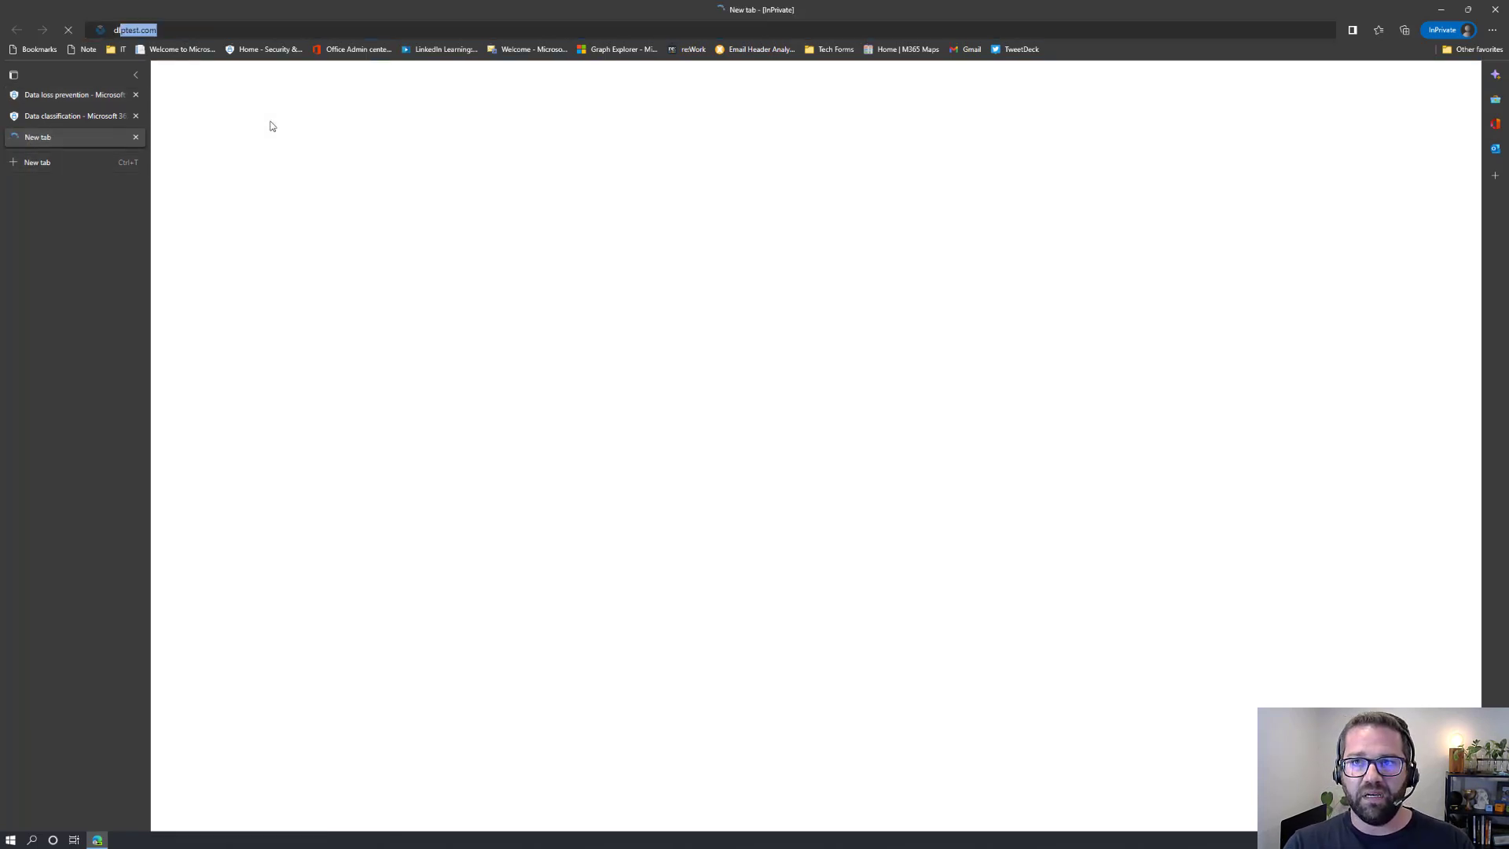
key("Return")
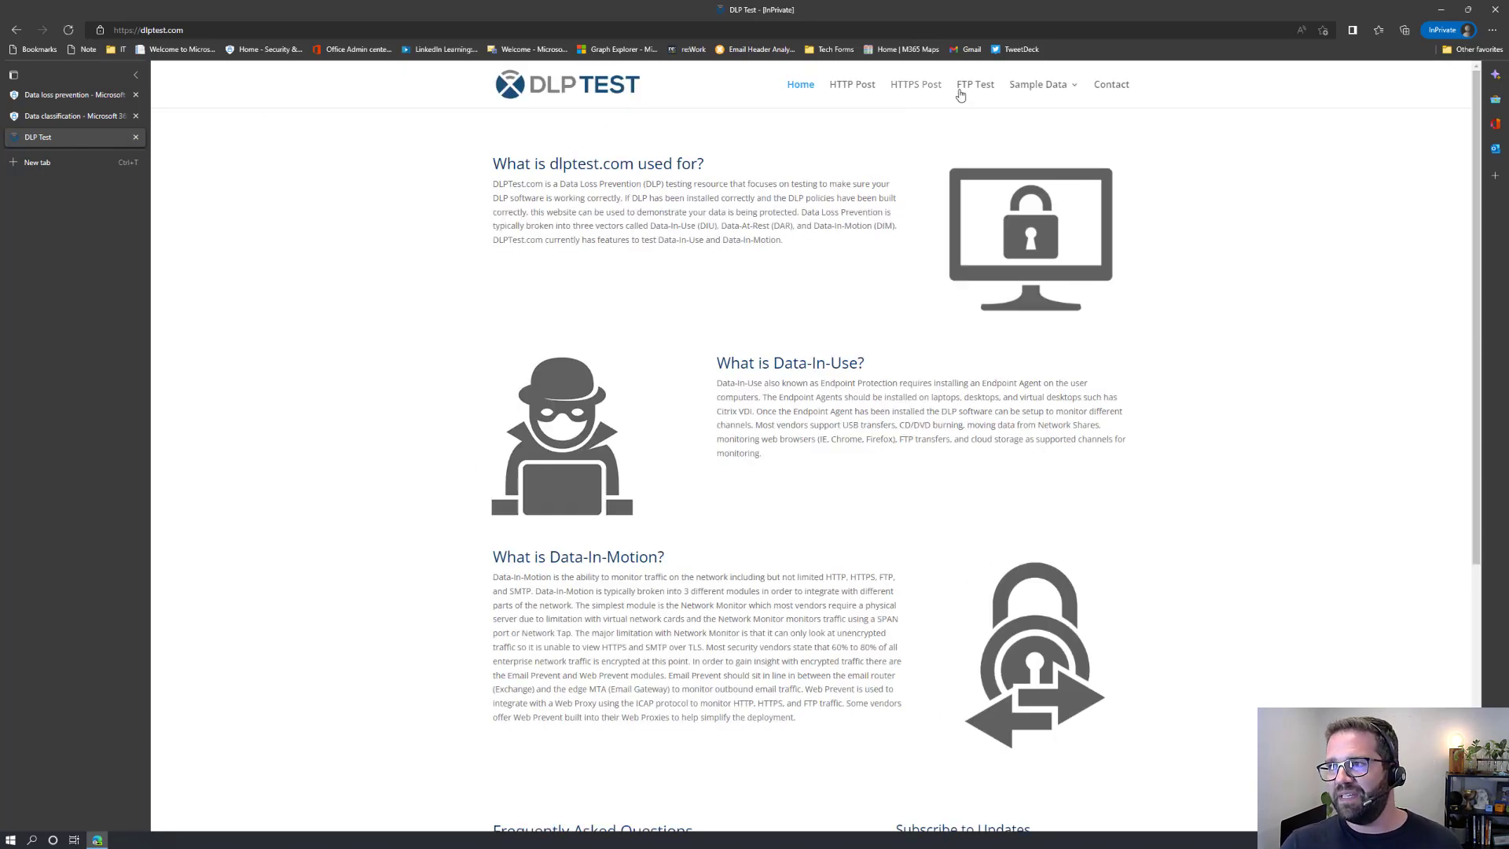
mouse_move(1040, 88)
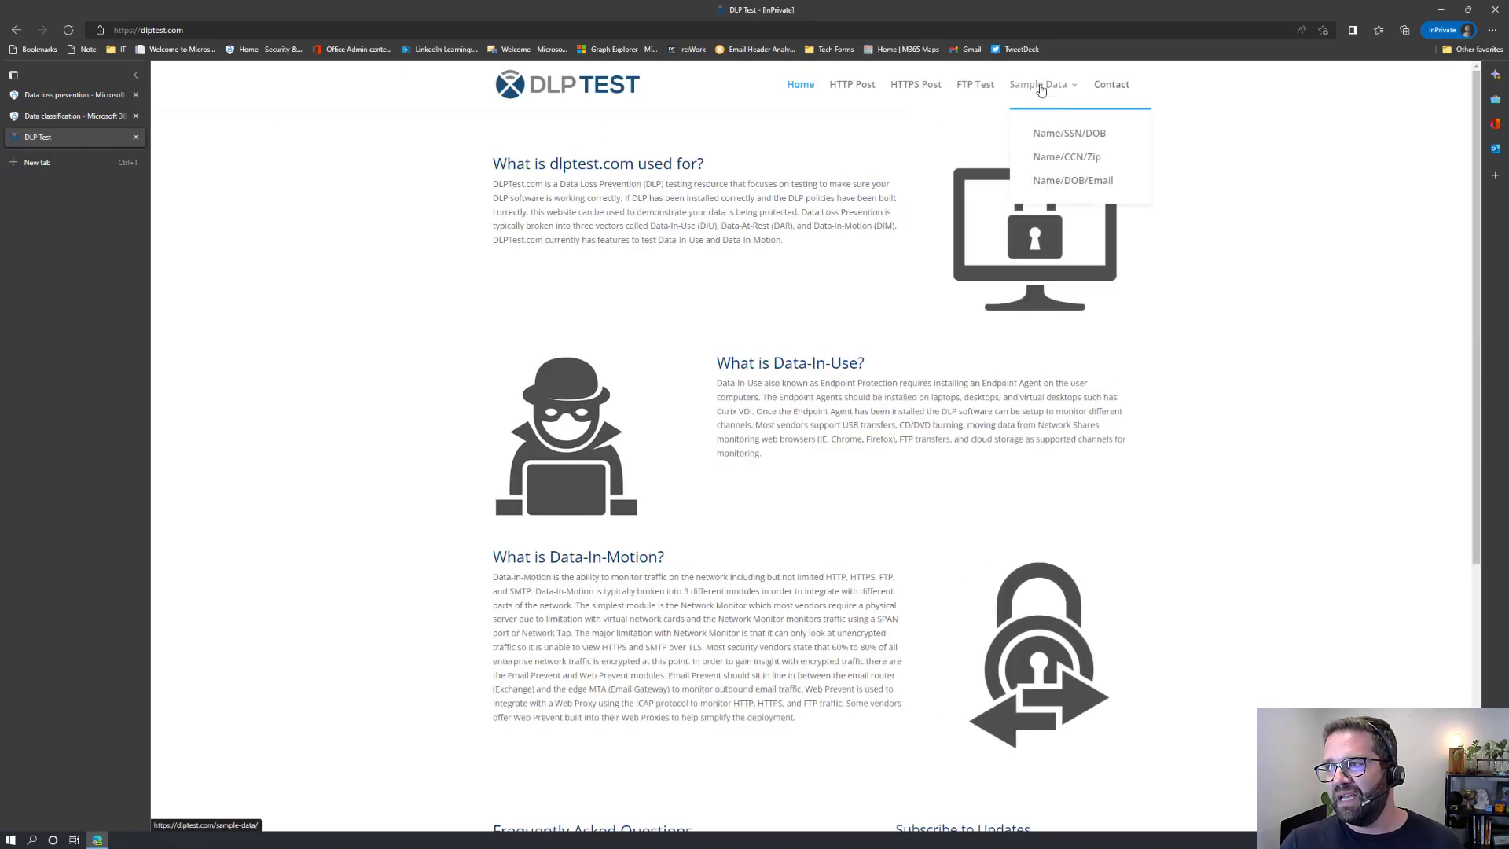
left_click(1061, 141)
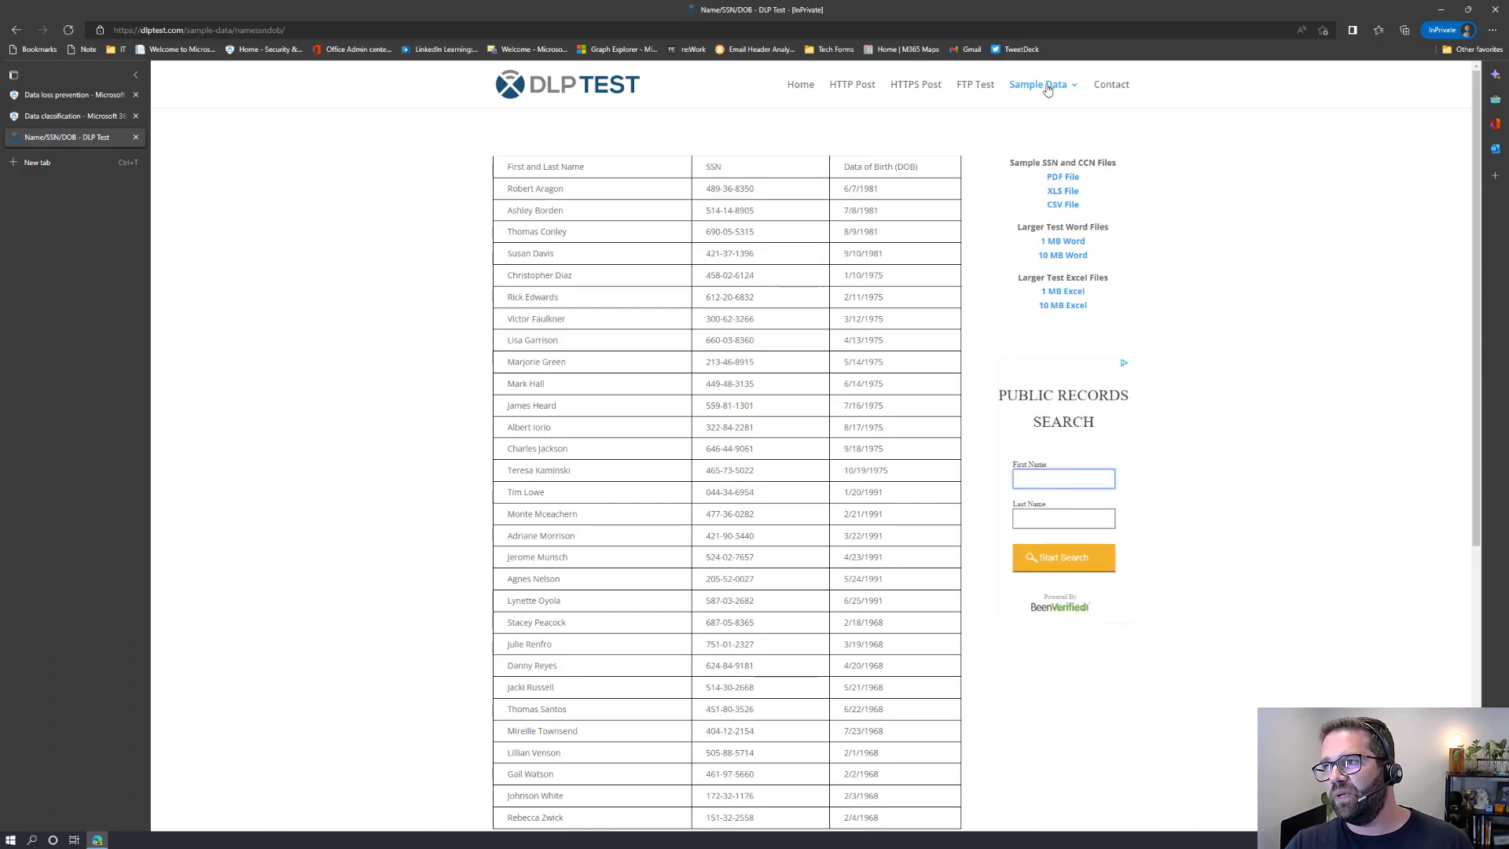
mouse_move(1043, 84)
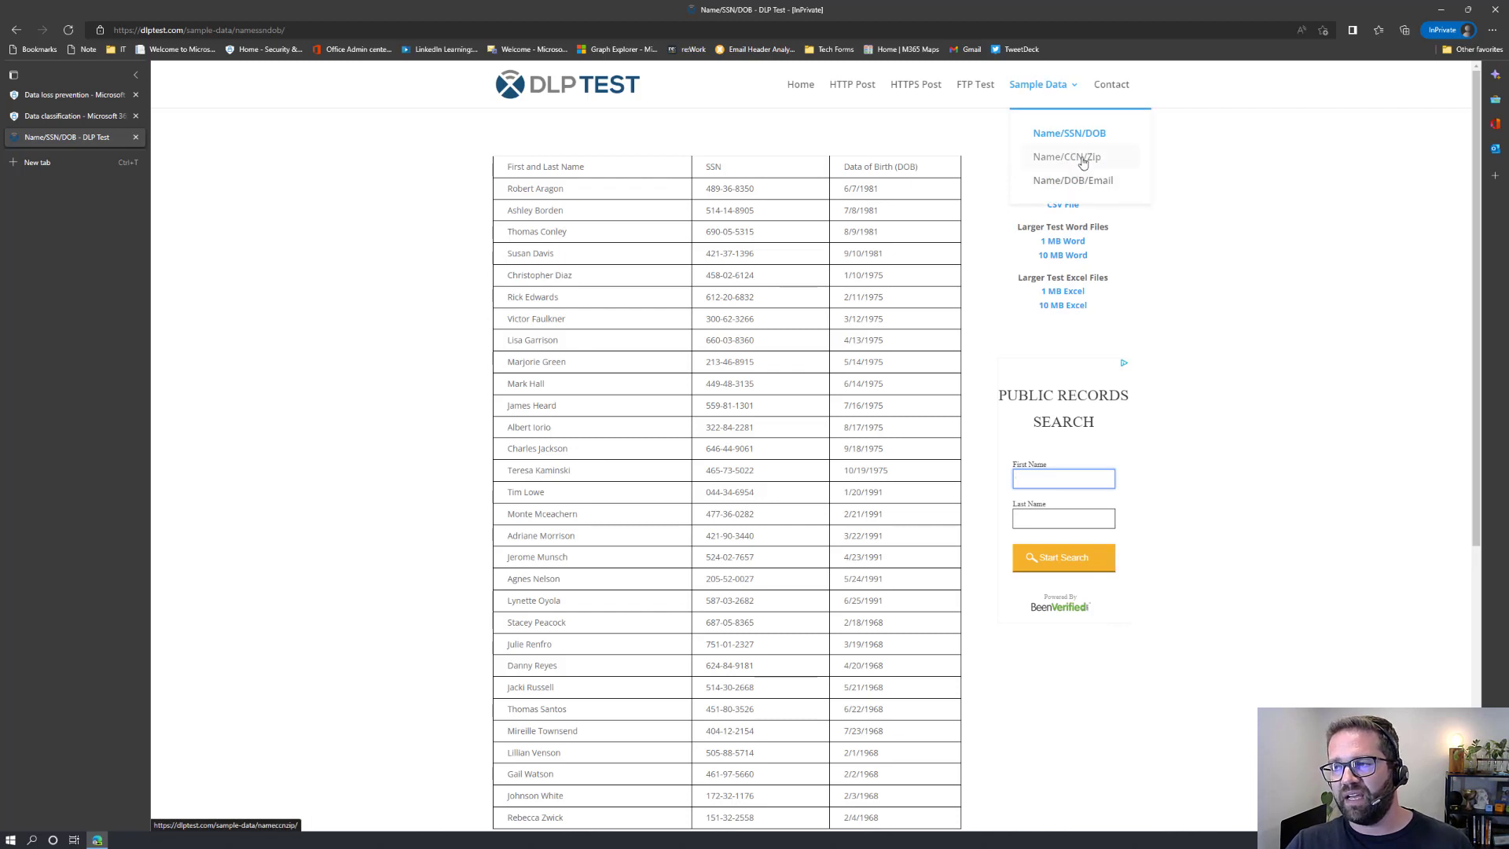
left_click(1057, 160)
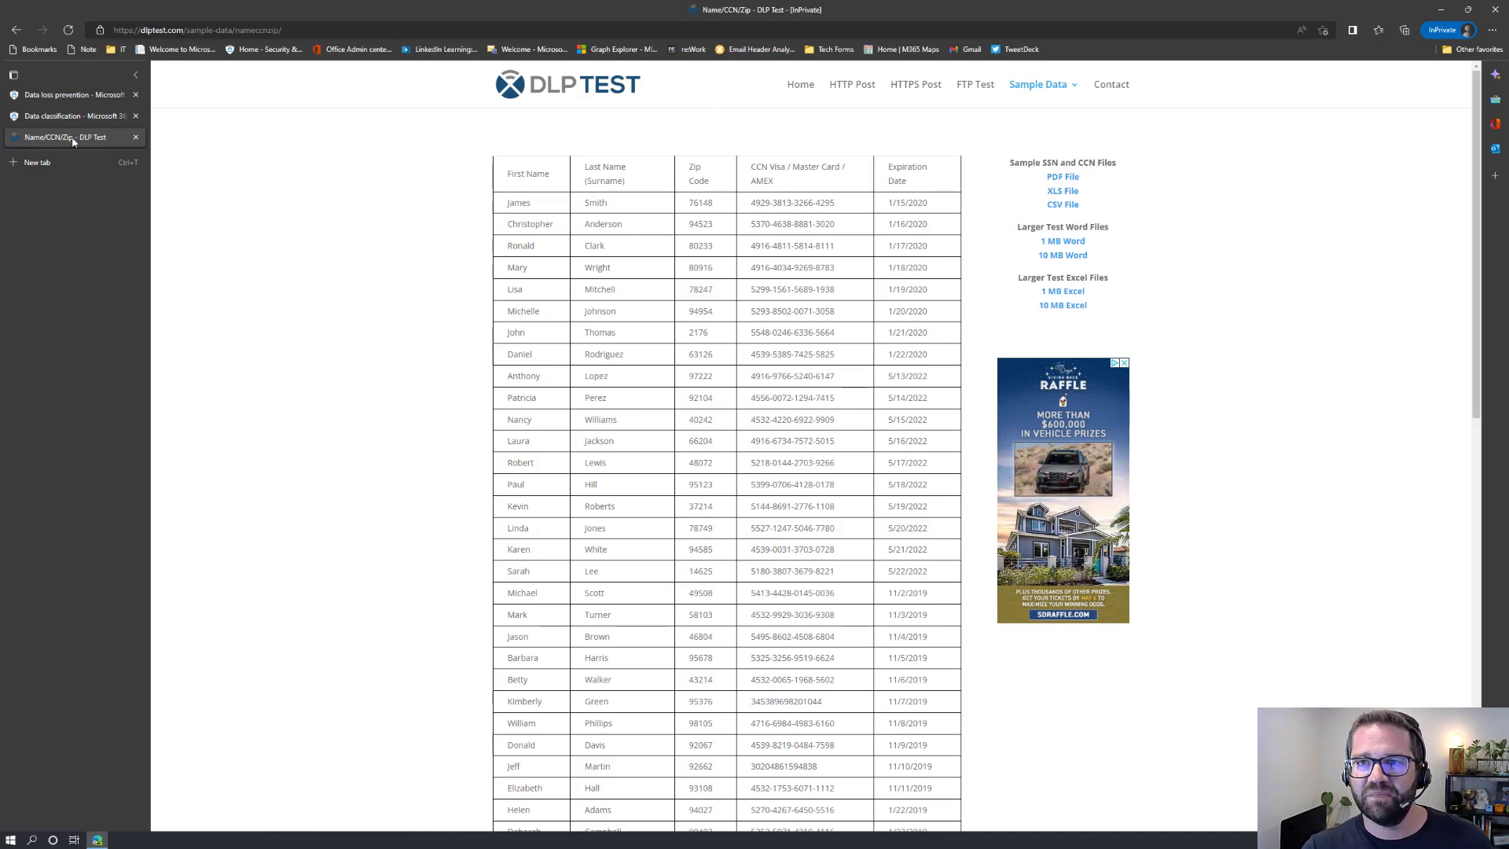
Step: Return to the Microsoft Purview data classification page and go to the data loss prevention alerts
left_click(71, 115)
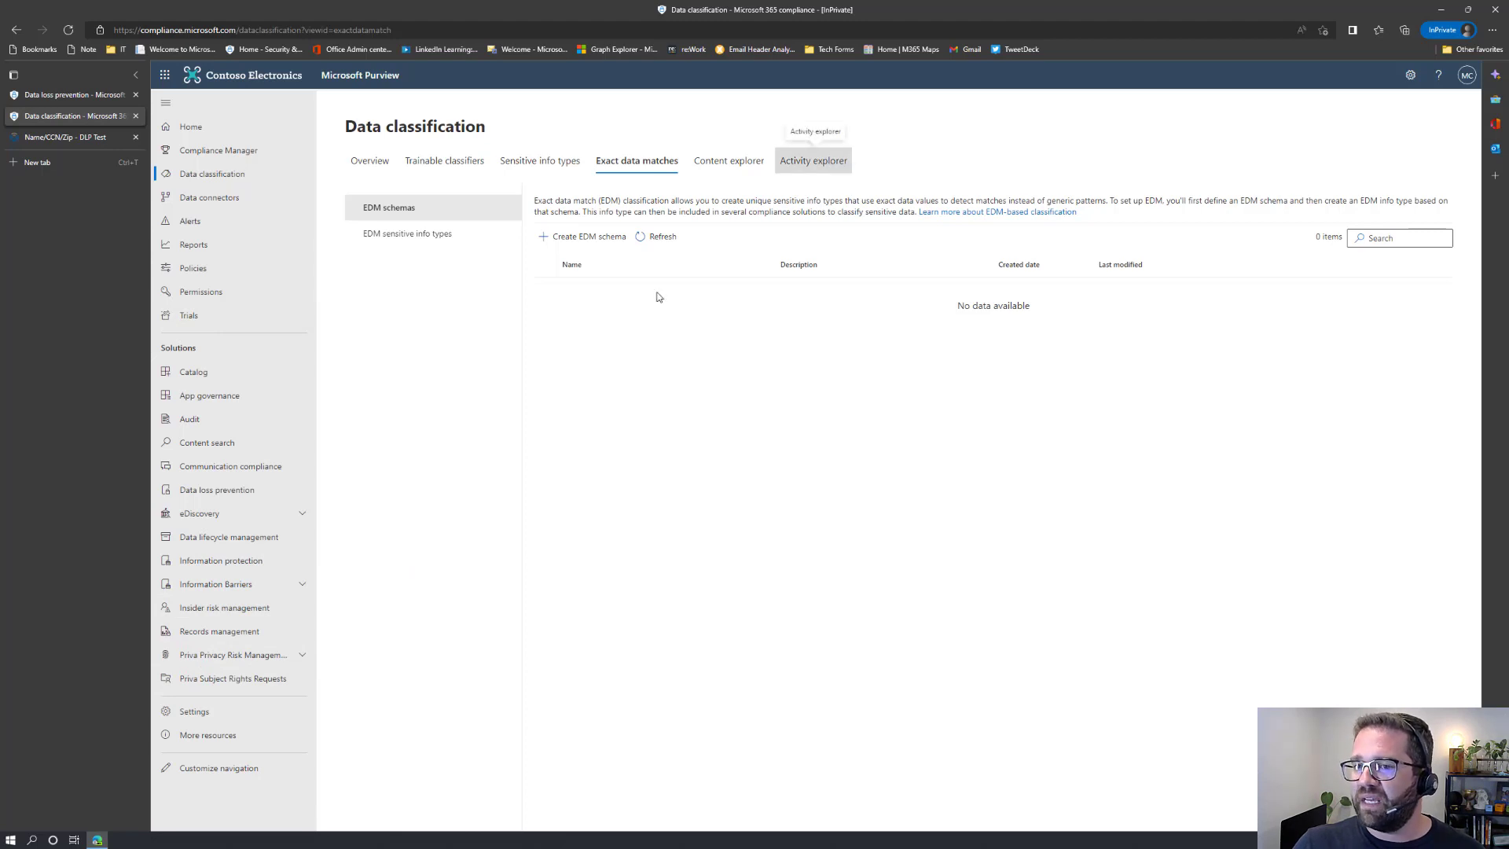
left_click(217, 490)
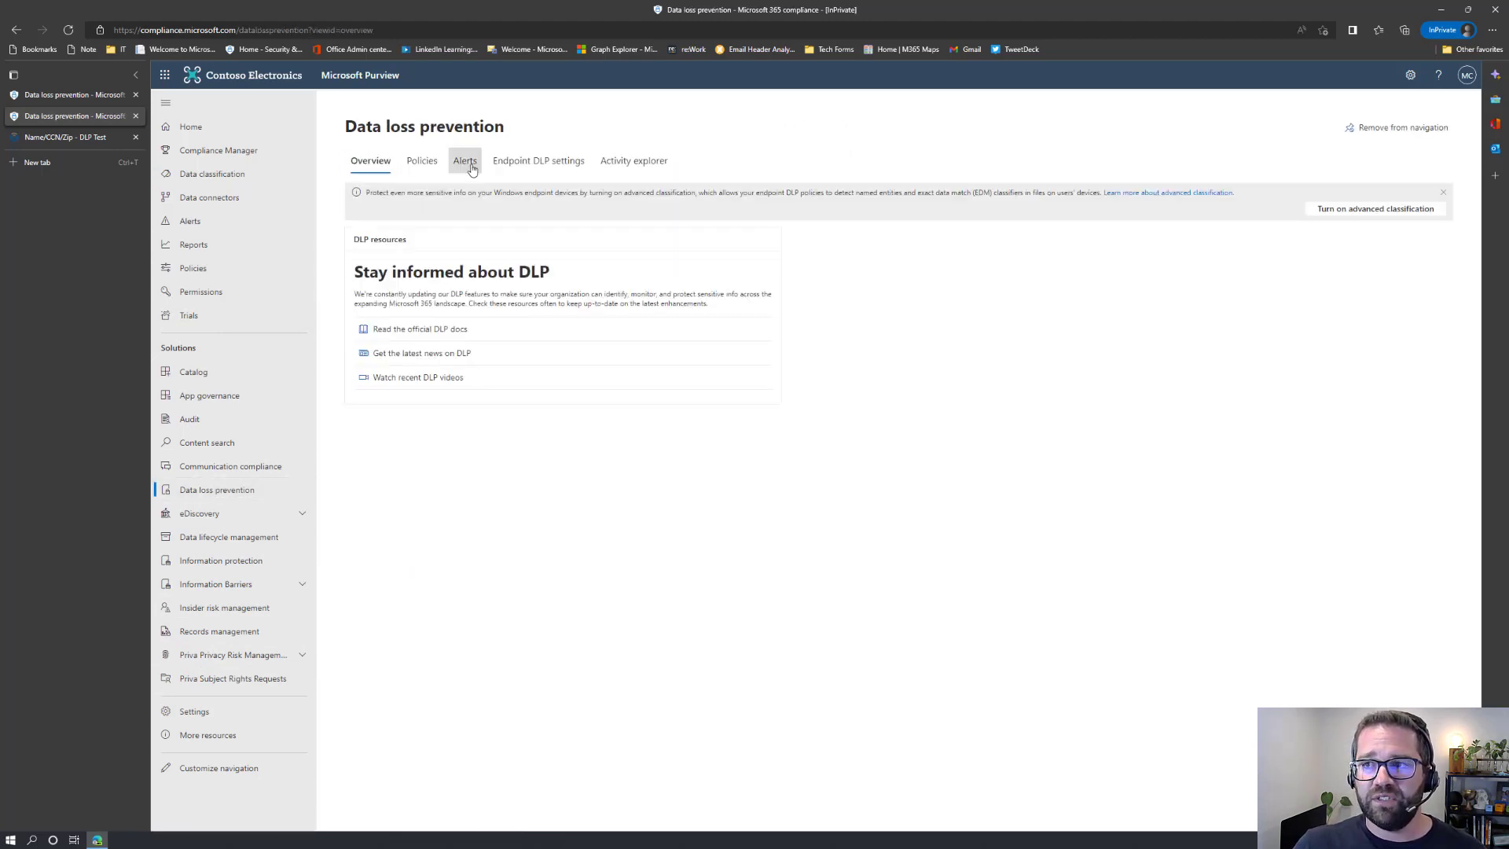
left_click(470, 165)
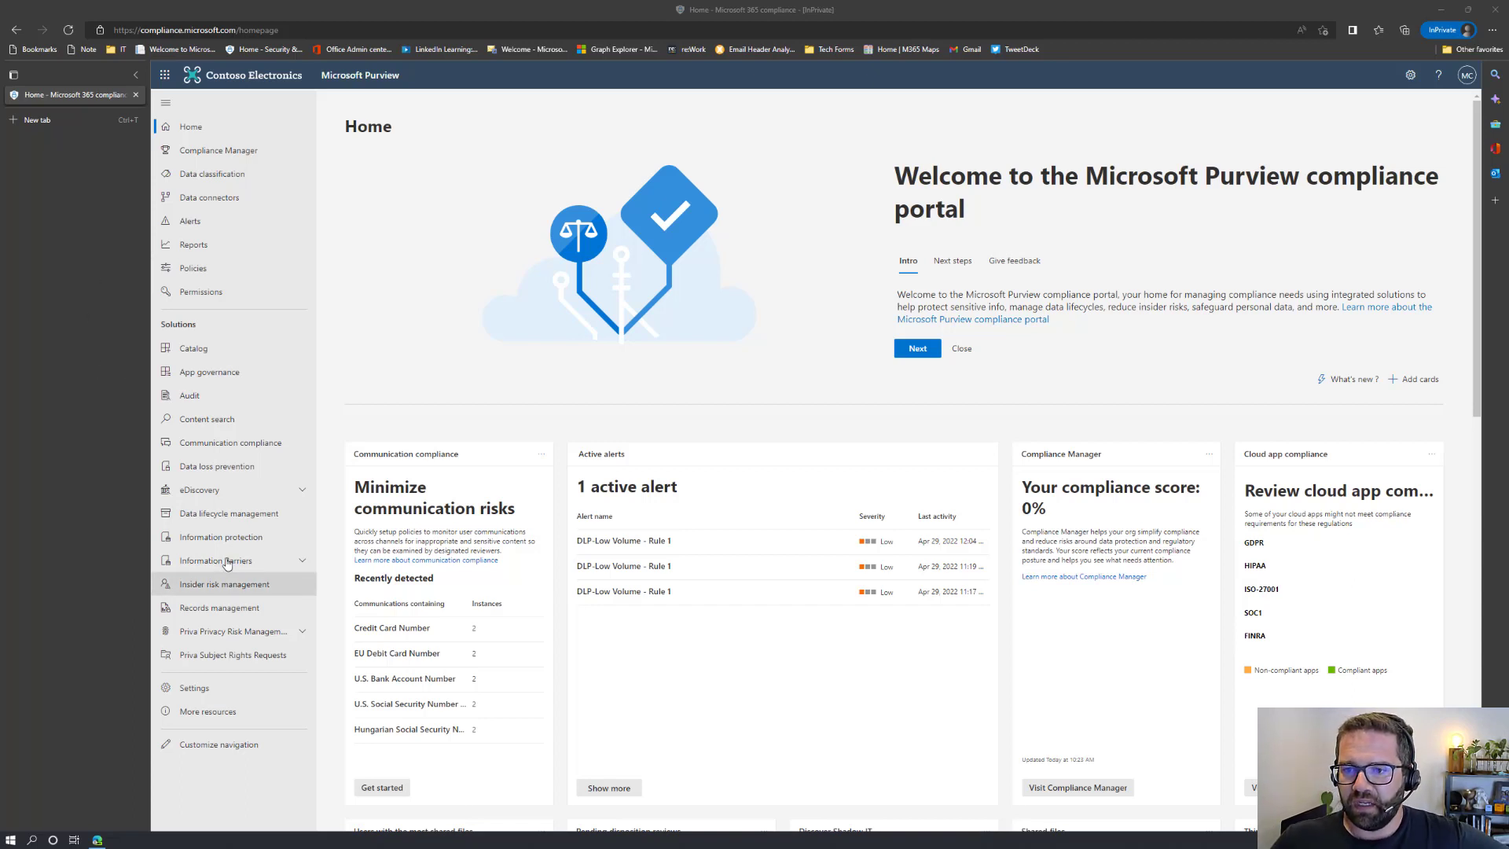
Step: From the data loss prevention alerts, open the full details of the policy match for the email with subject 'test'
left_click(202, 467)
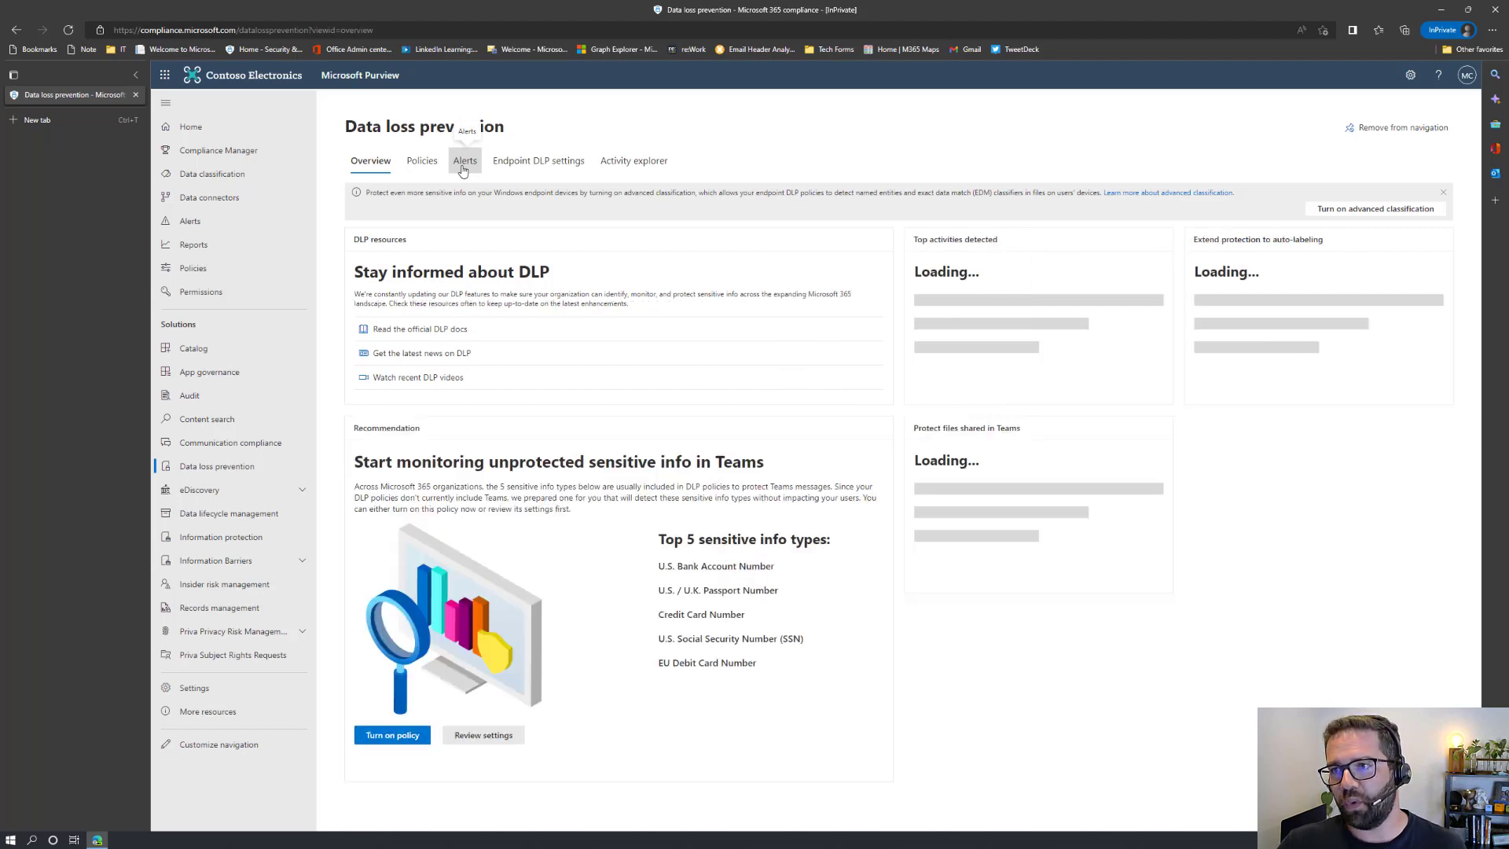
left_click(463, 161)
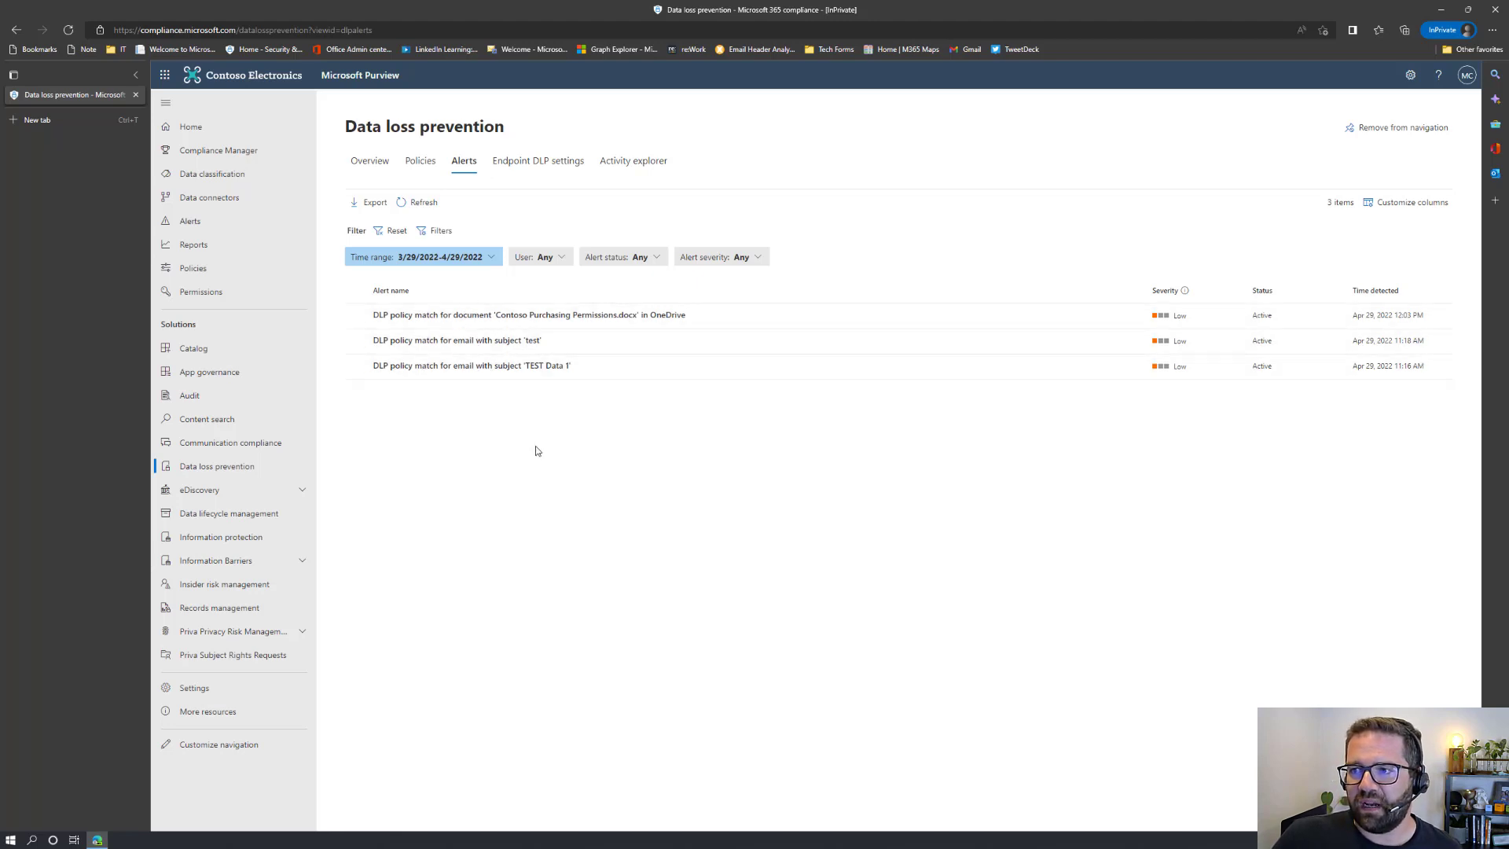
left_click(471, 351)
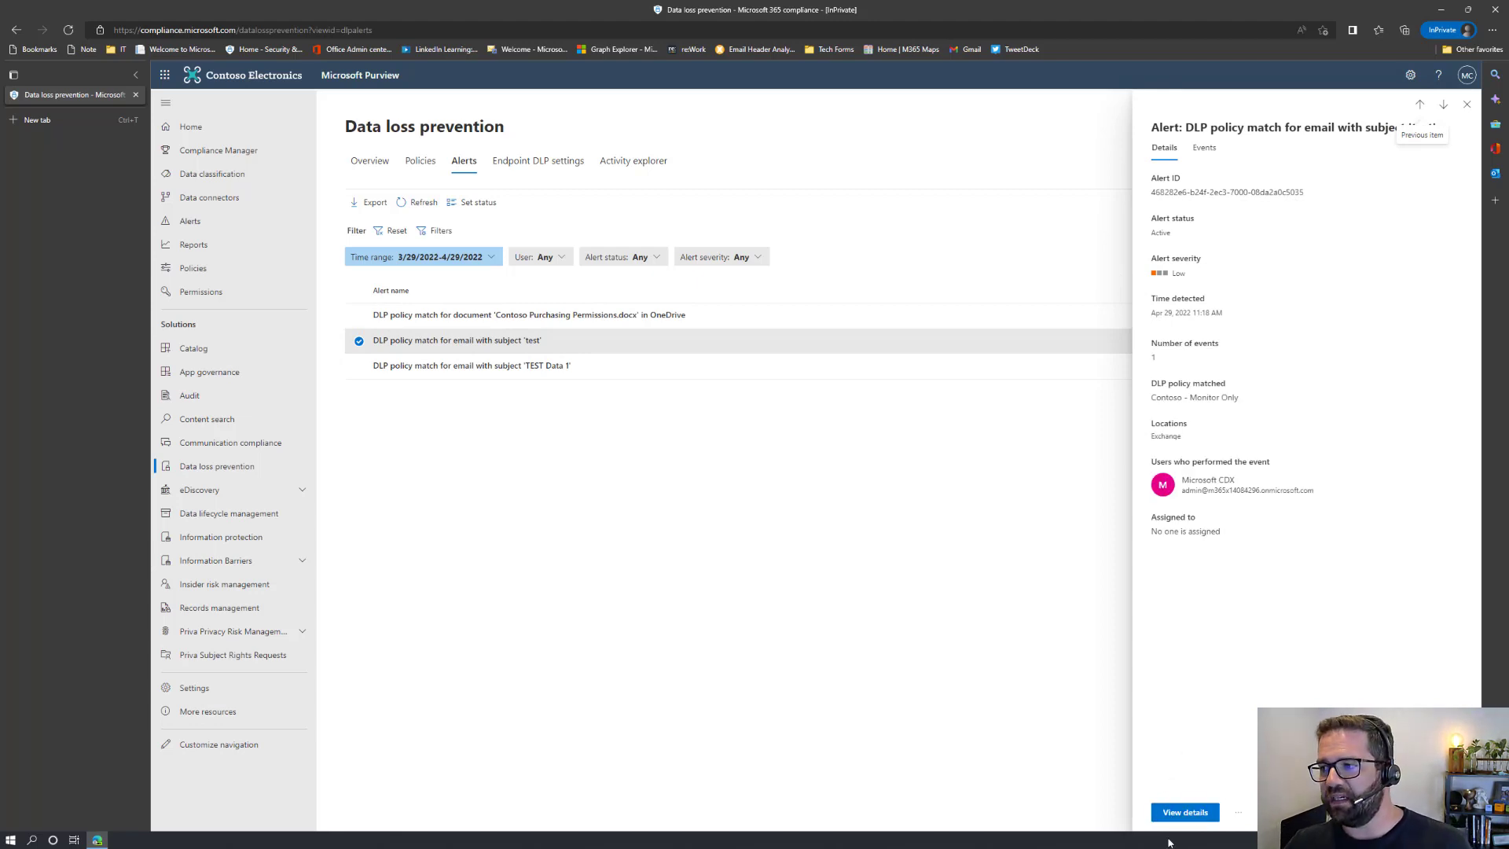
left_click(1179, 815)
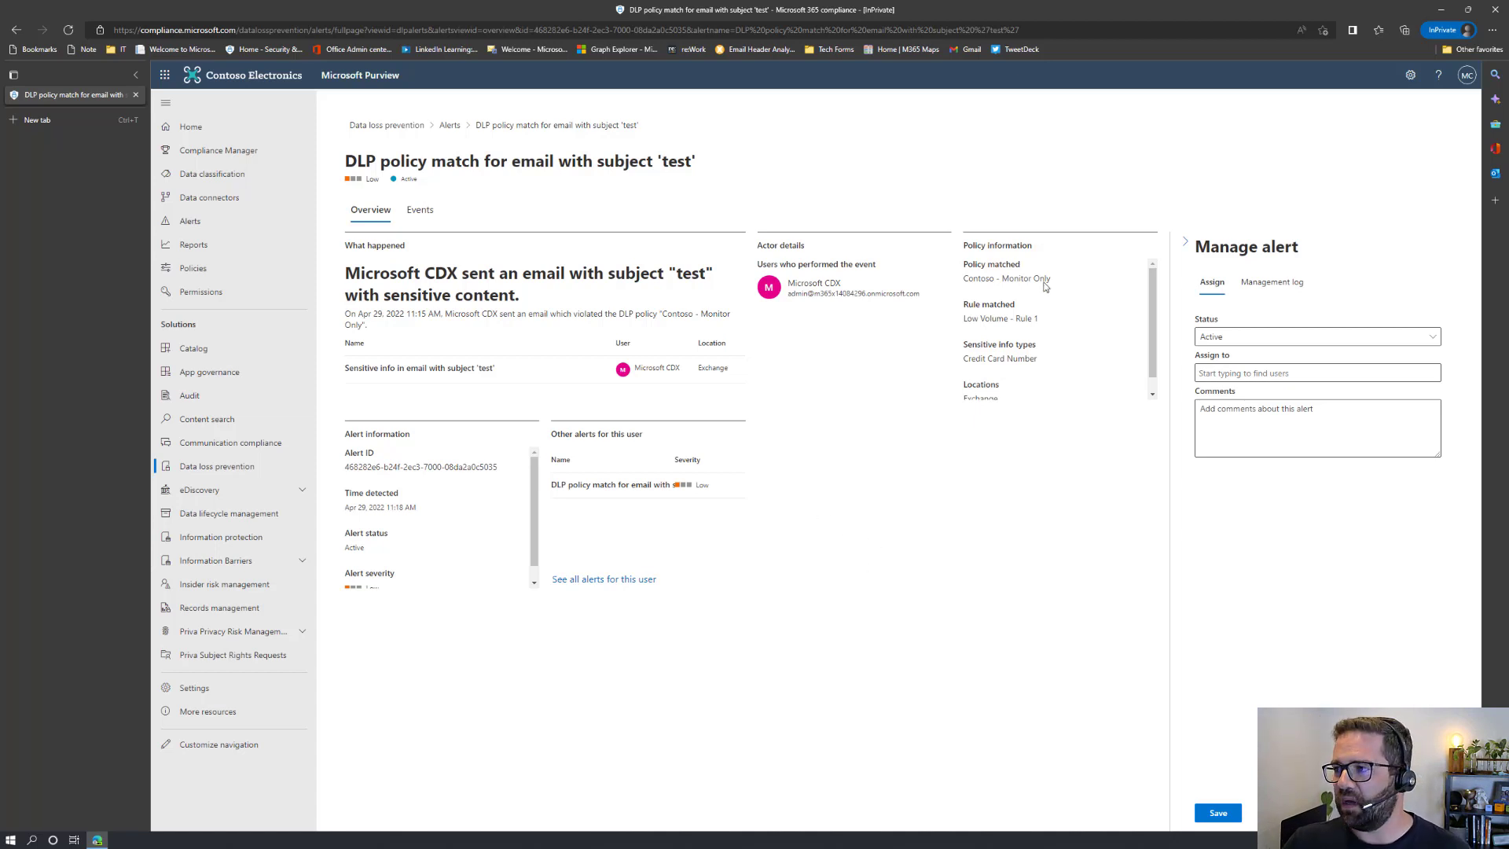
Step: Check the alert's management log, then set the alert status to Investigating and save it
left_click(1260, 288)
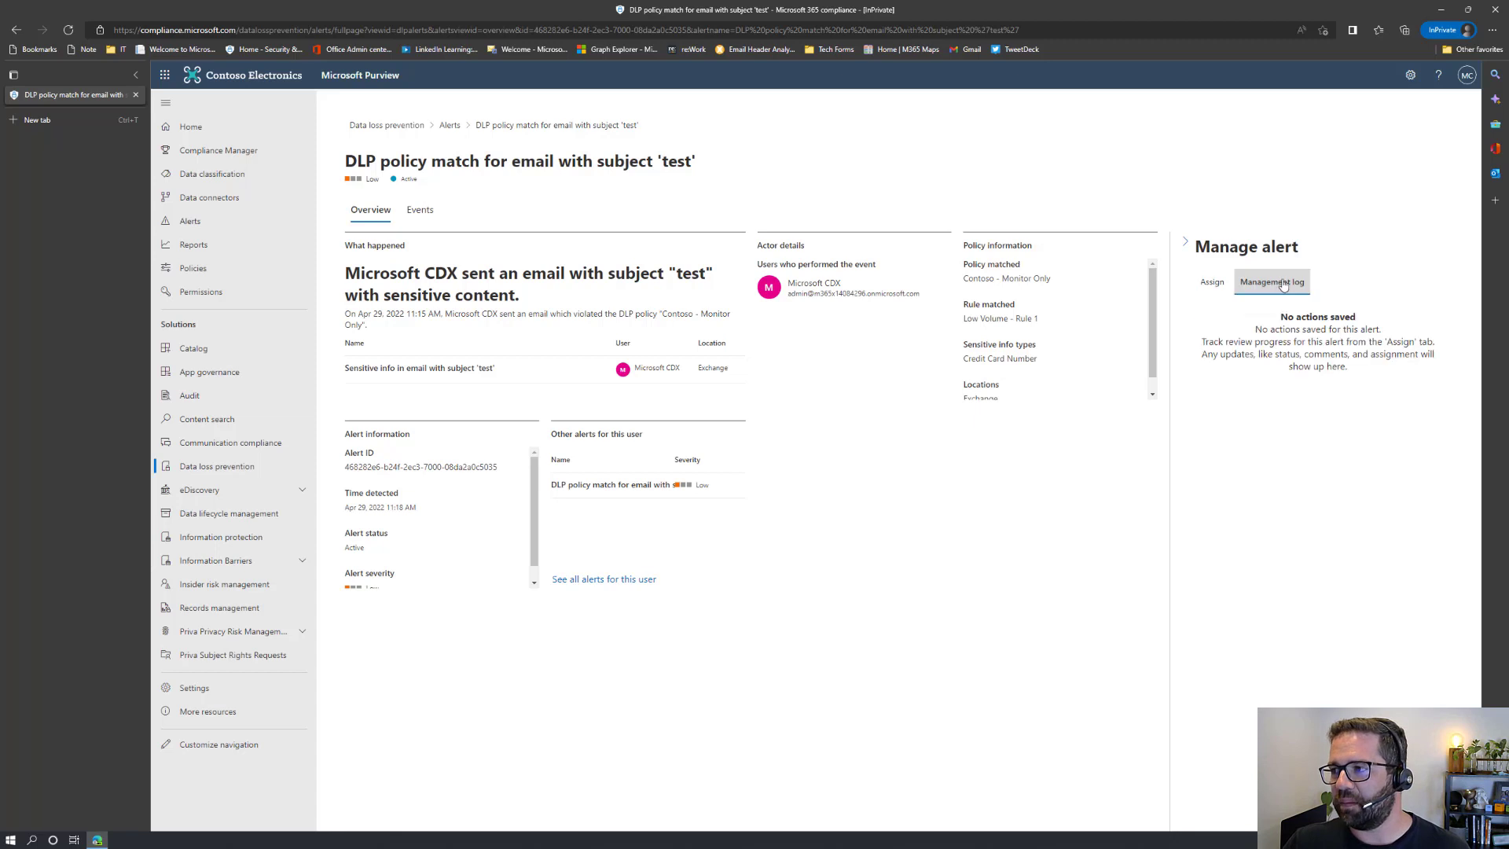
left_click(1212, 282)
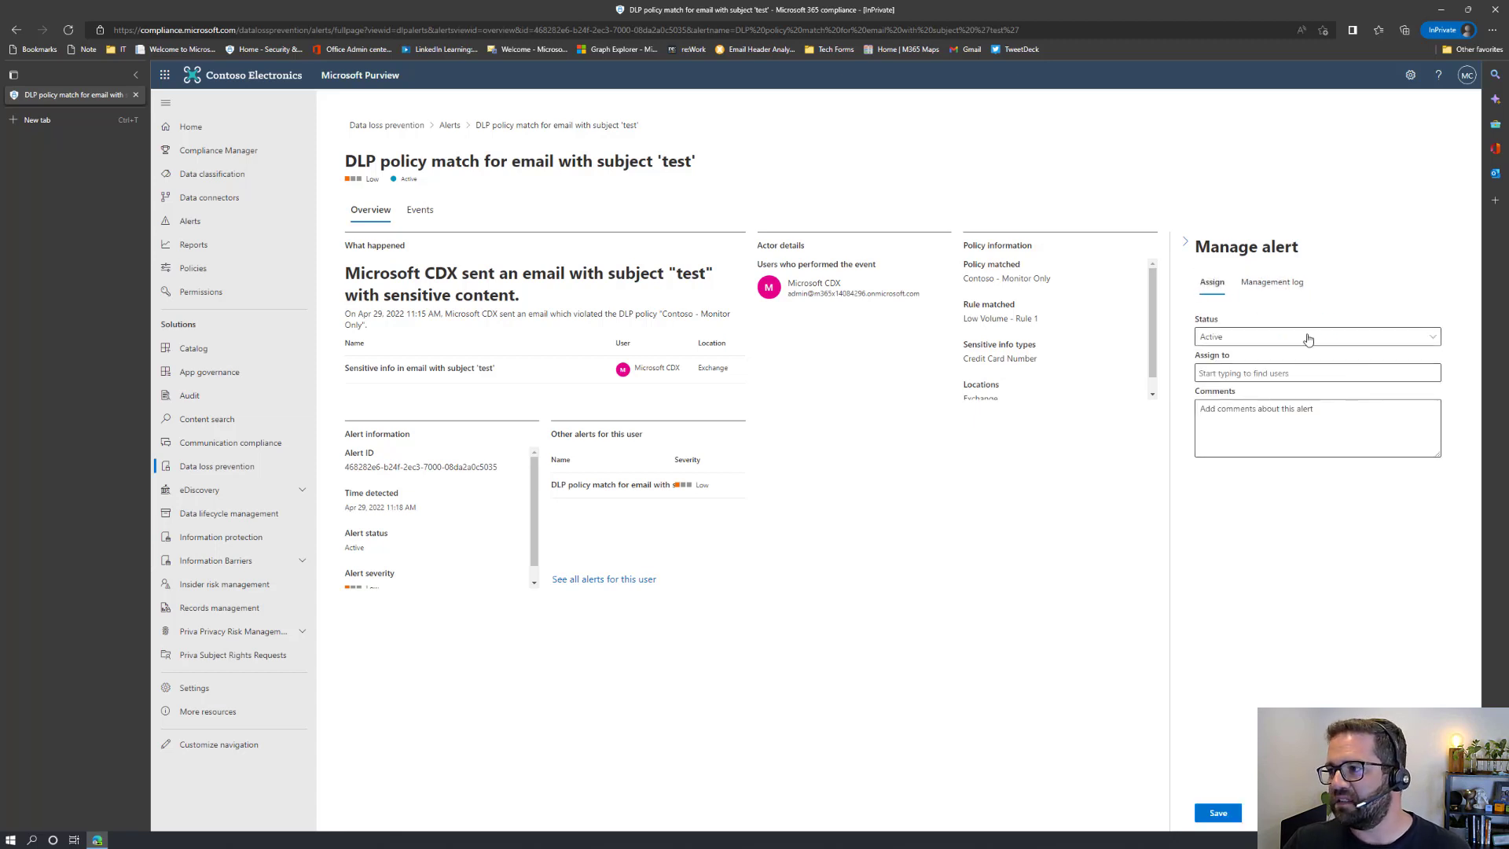
left_click(1244, 342)
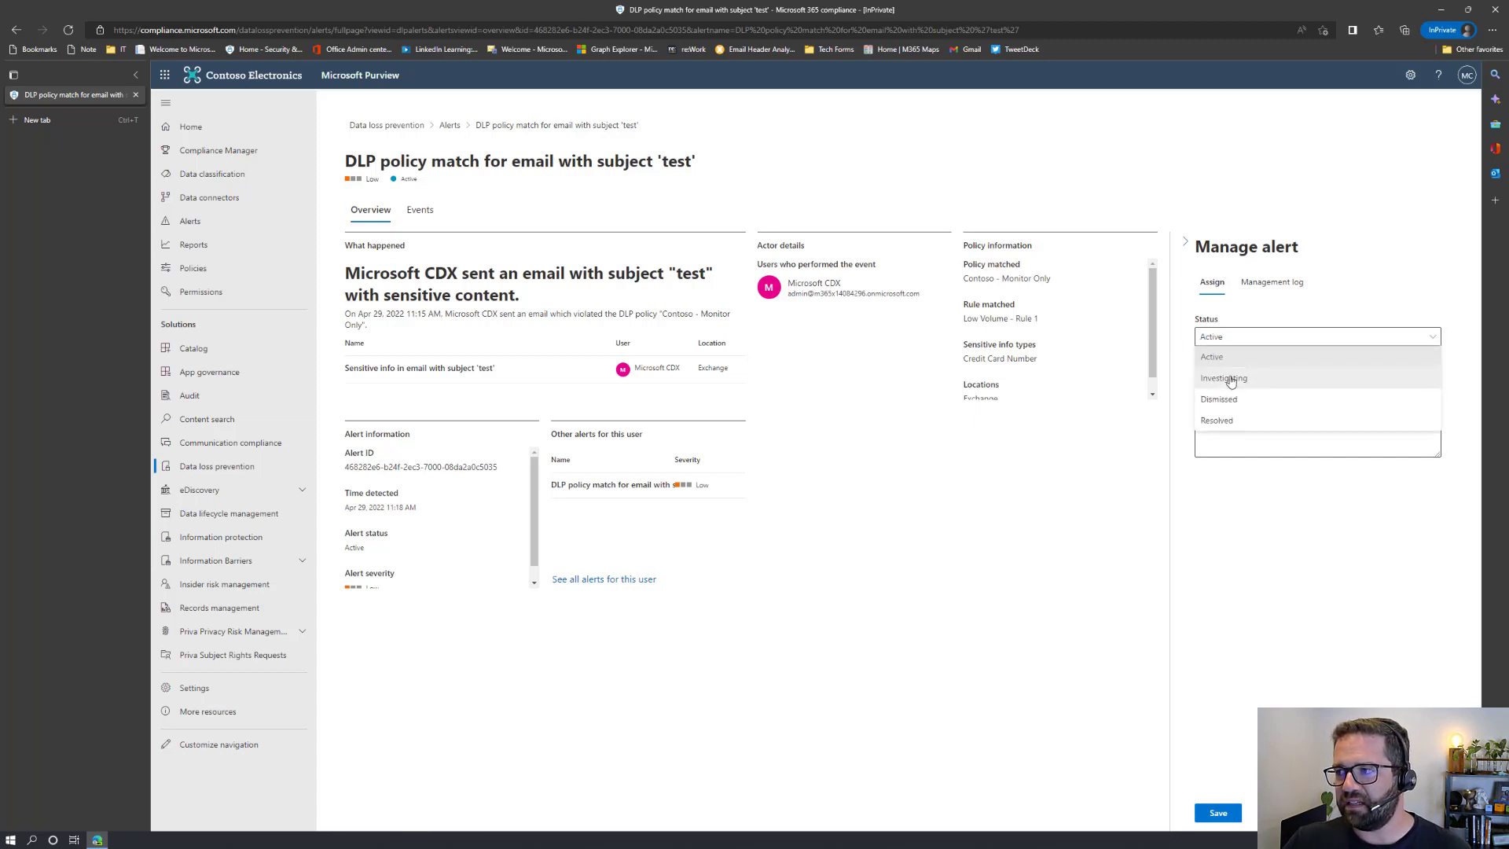
left_click(1231, 379)
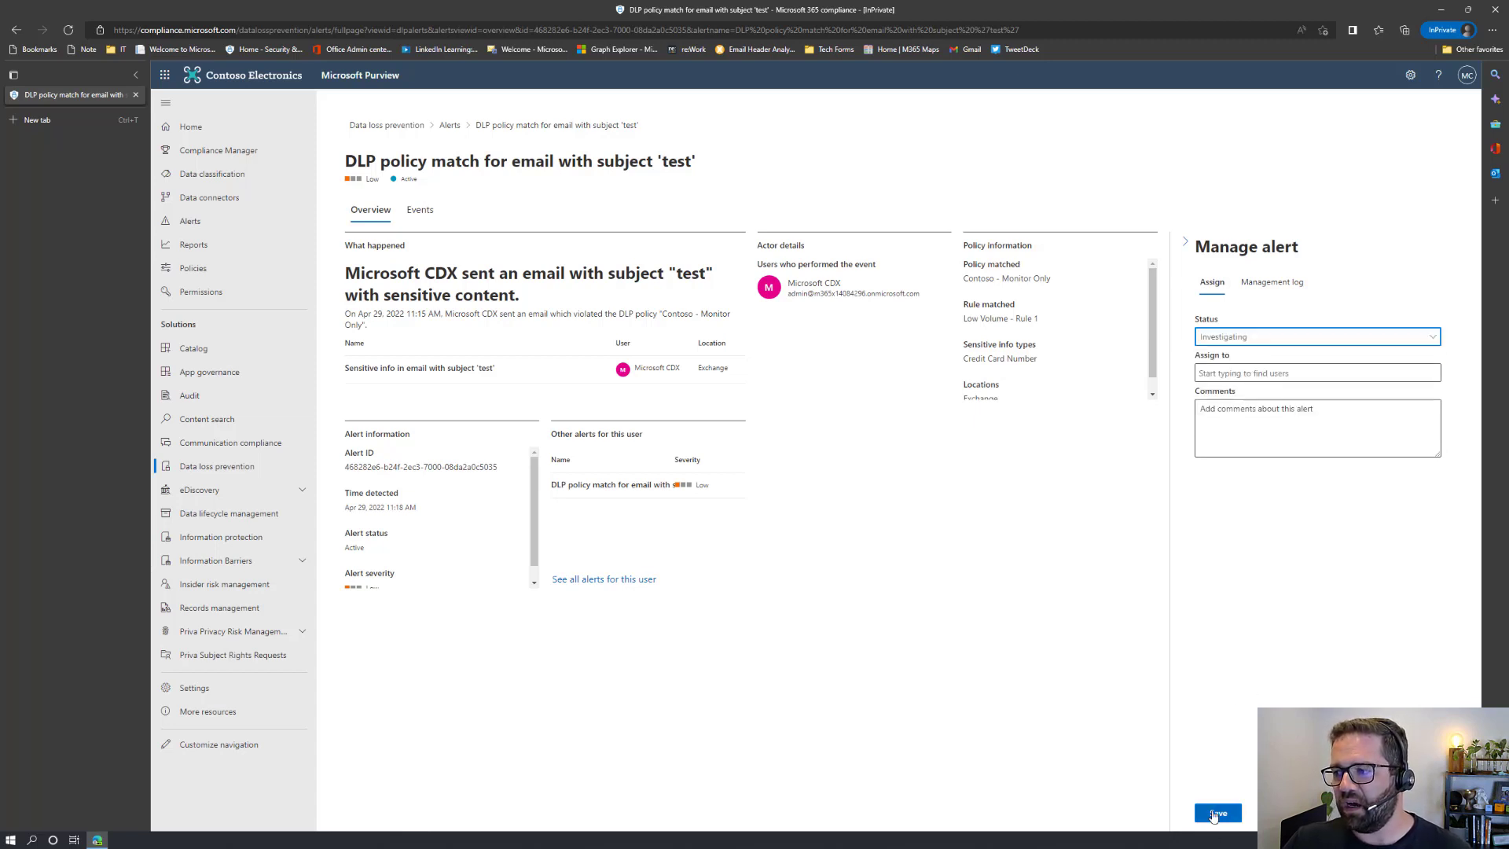
left_click(1220, 814)
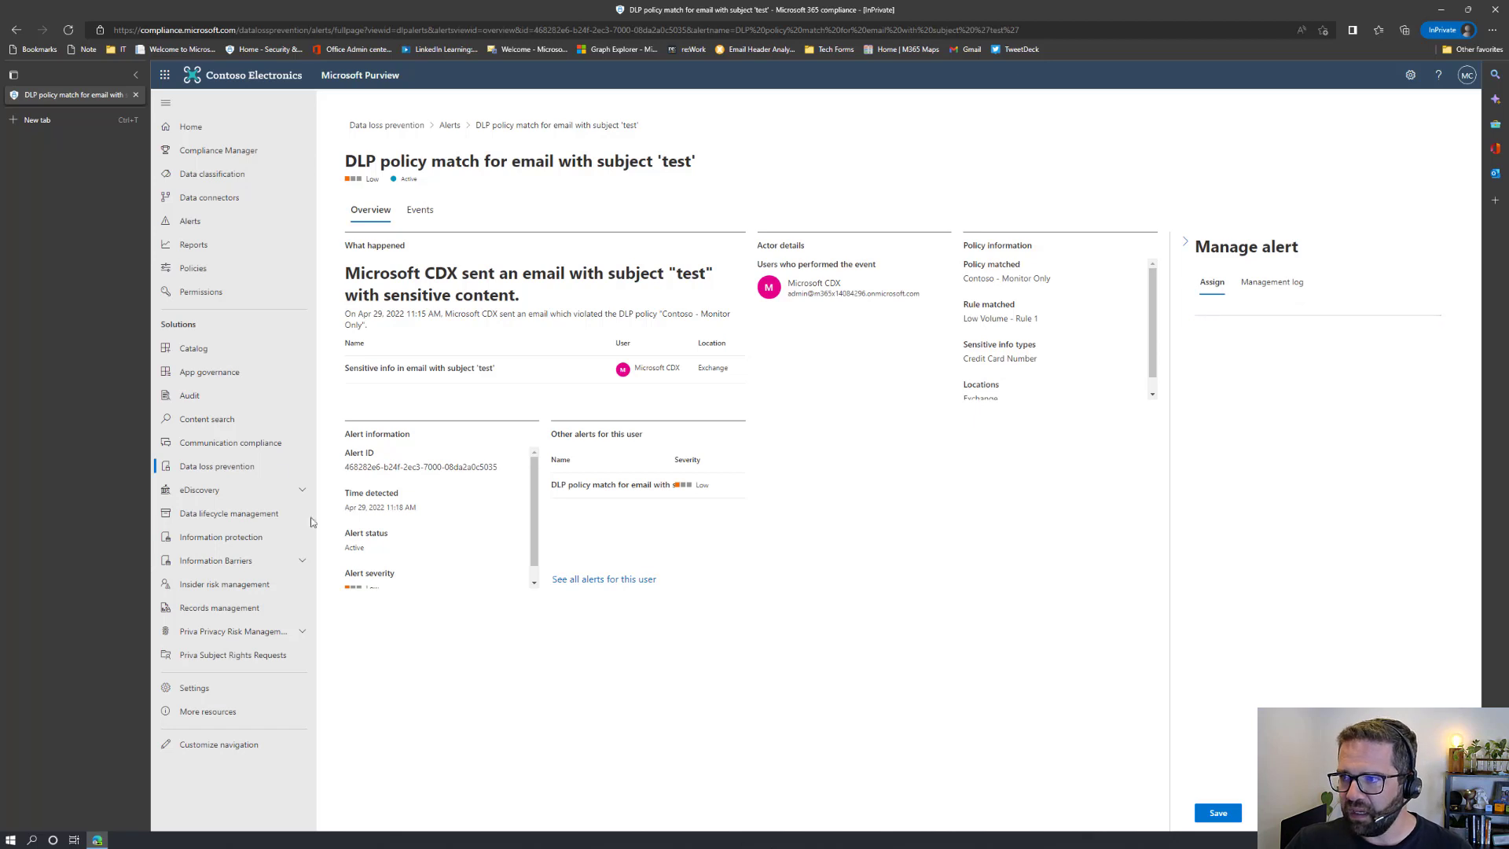
Step: Review the alert's matched rule and policy information, then open its email event and check the sensitive info types detected
left_click_drag(1042, 275, 1047, 326)
left_click(970, 308)
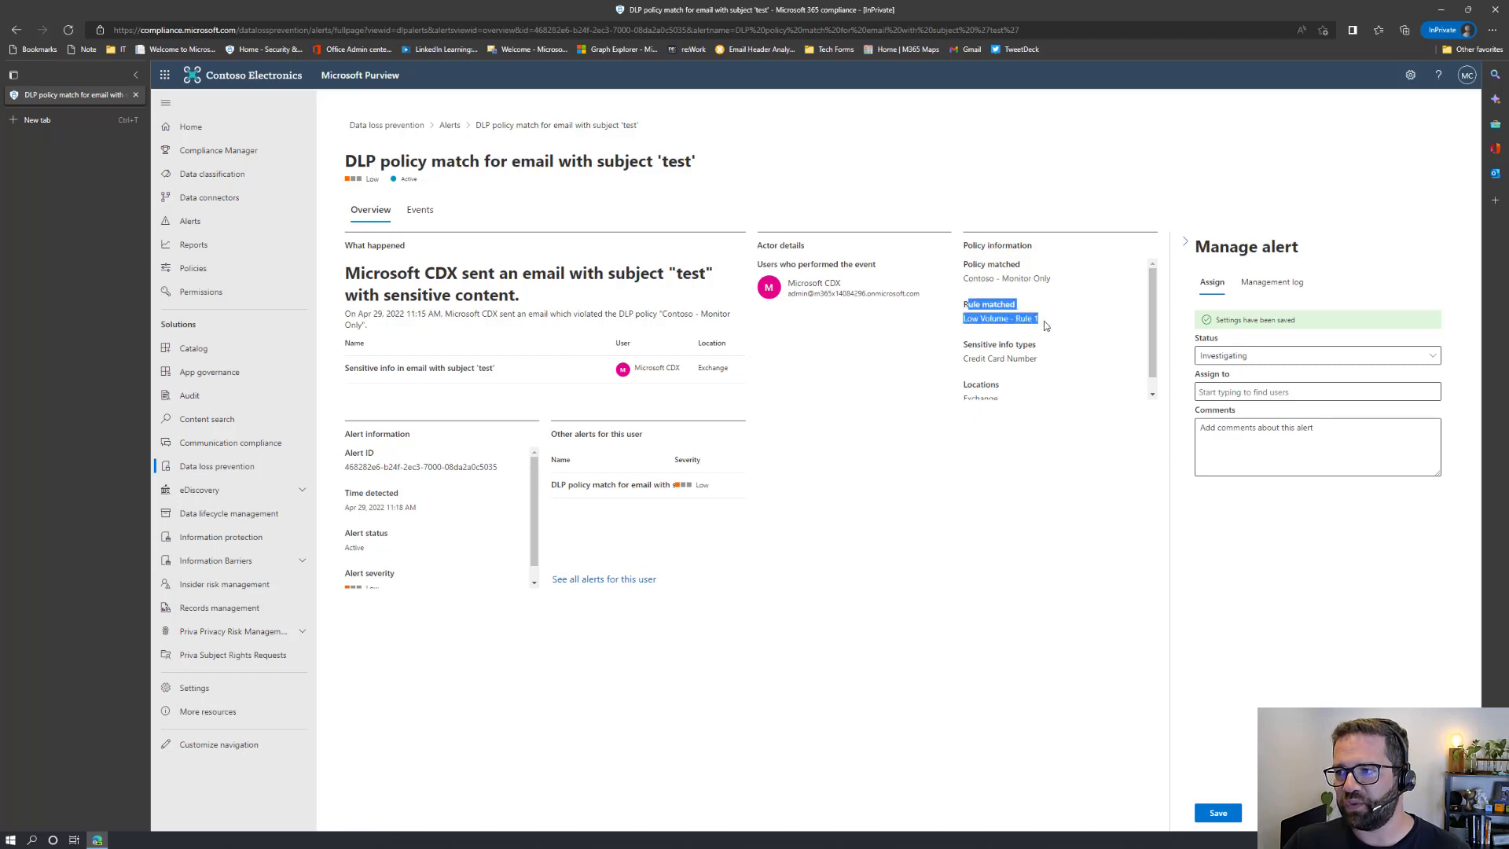
scroll(988, 340, "down", 1)
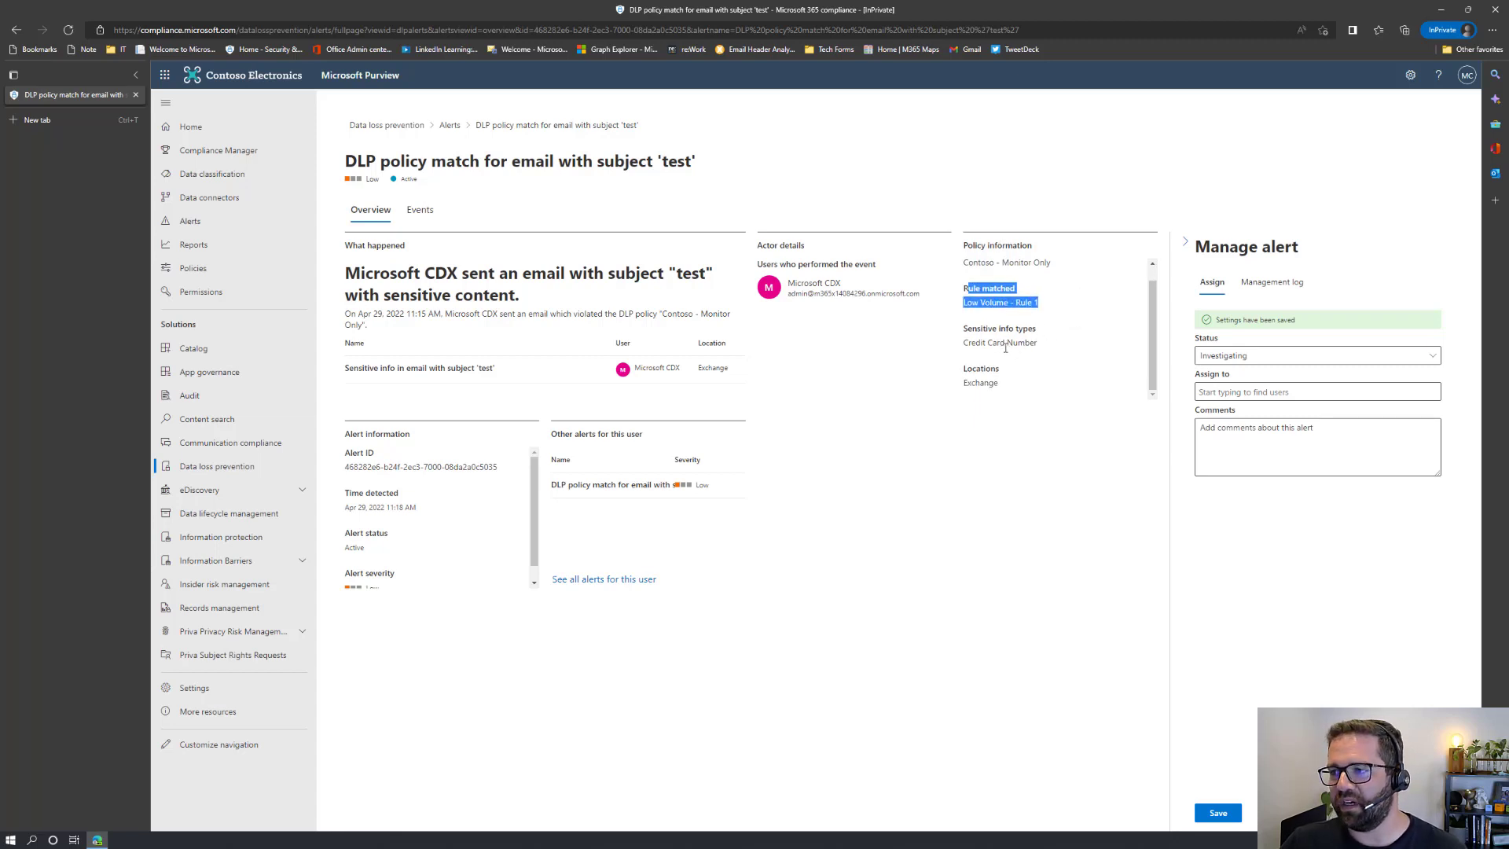
left_click(396, 376)
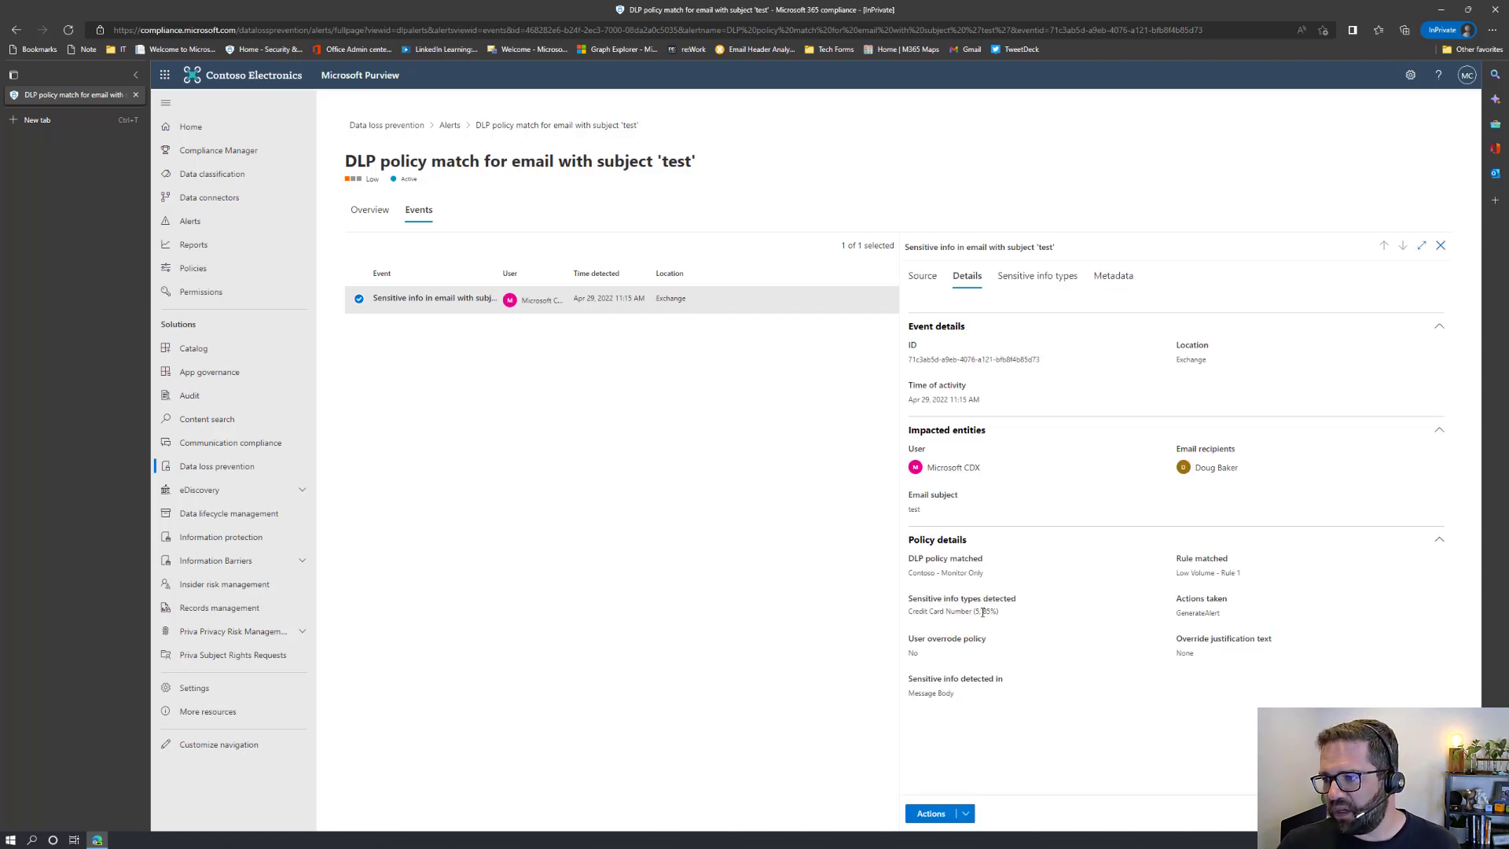
left_click_drag(920, 612, 995, 614)
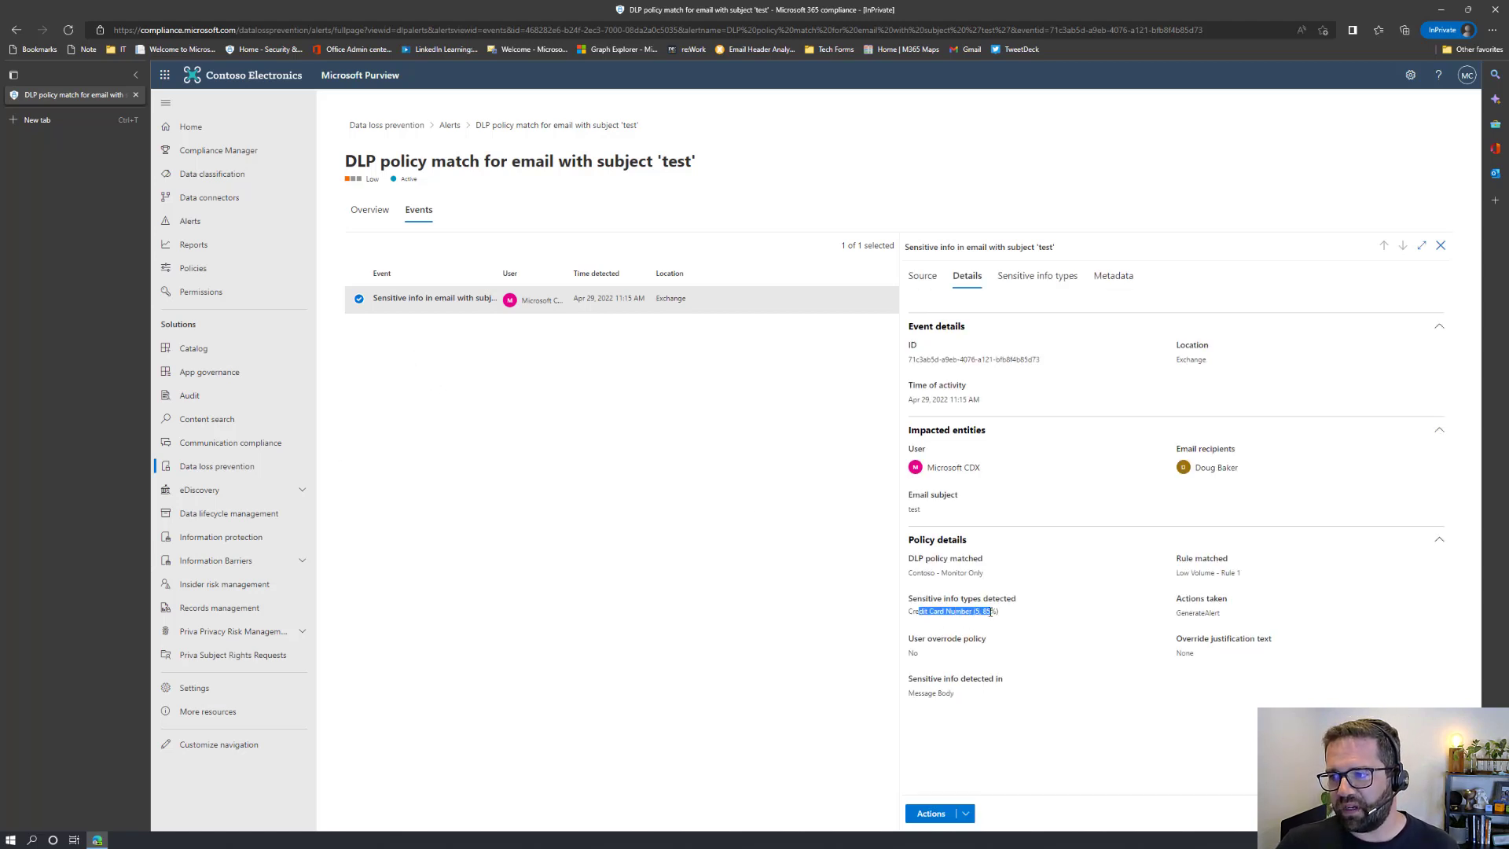
left_click(988, 613)
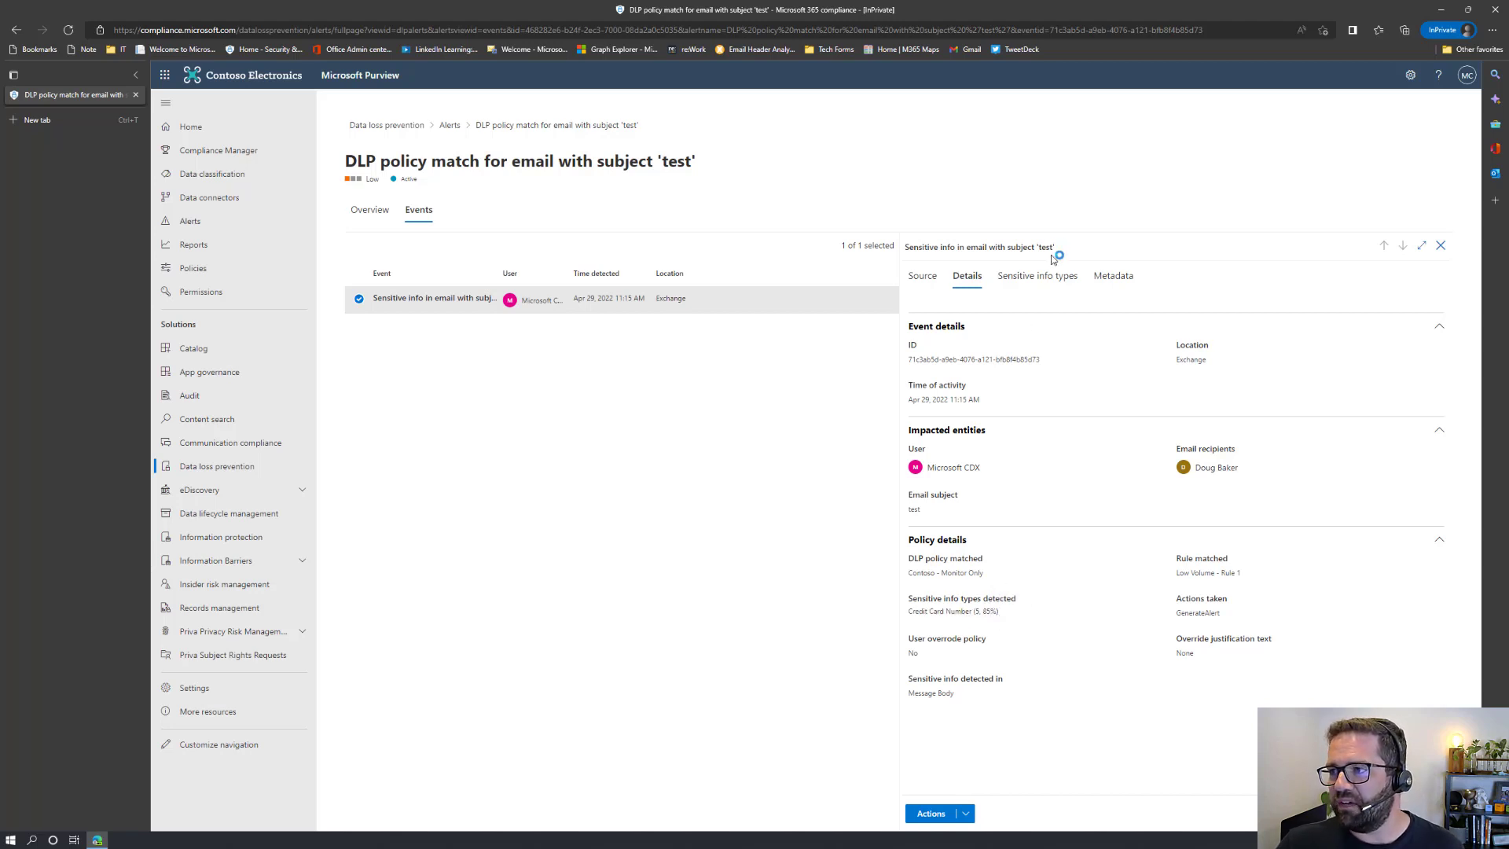
Step: Examine the event's sensitive info types, including the matched content, its location and the surrounding characters
left_click(1024, 289)
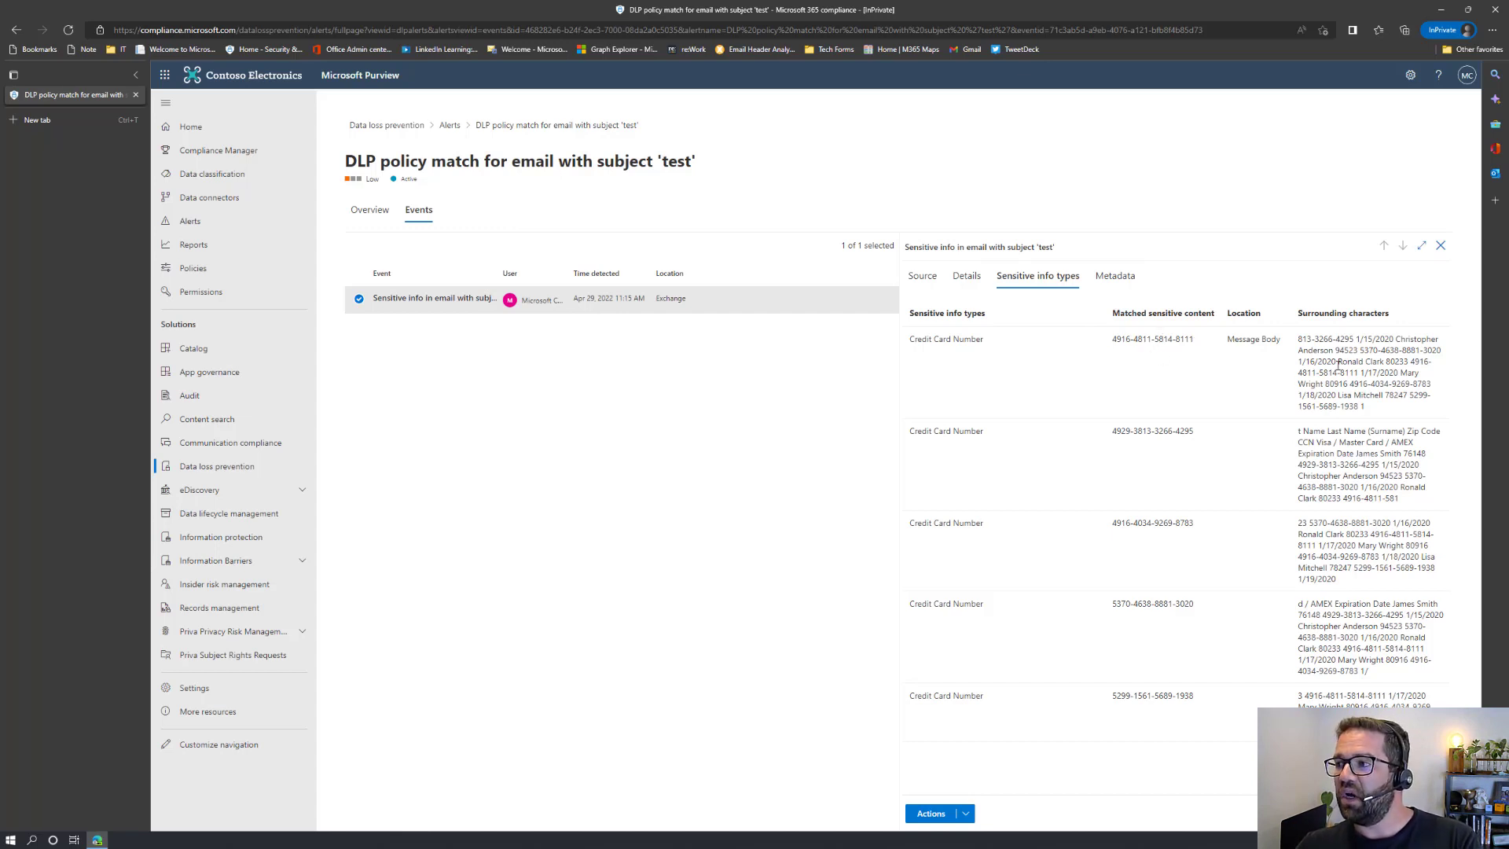
left_click_drag(1113, 339, 1186, 351)
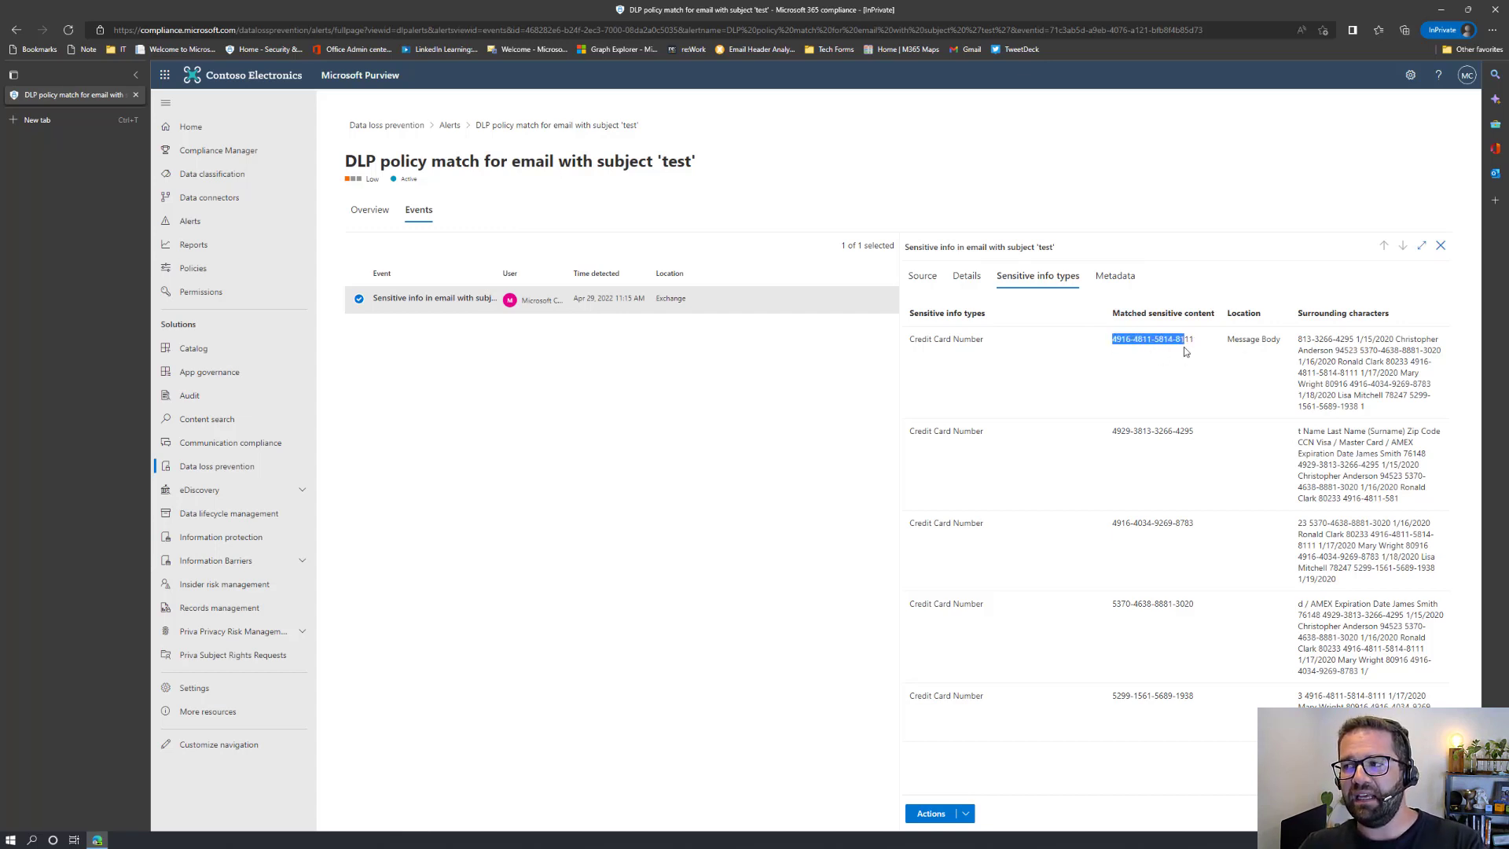
left_click_drag(1302, 339, 1361, 396)
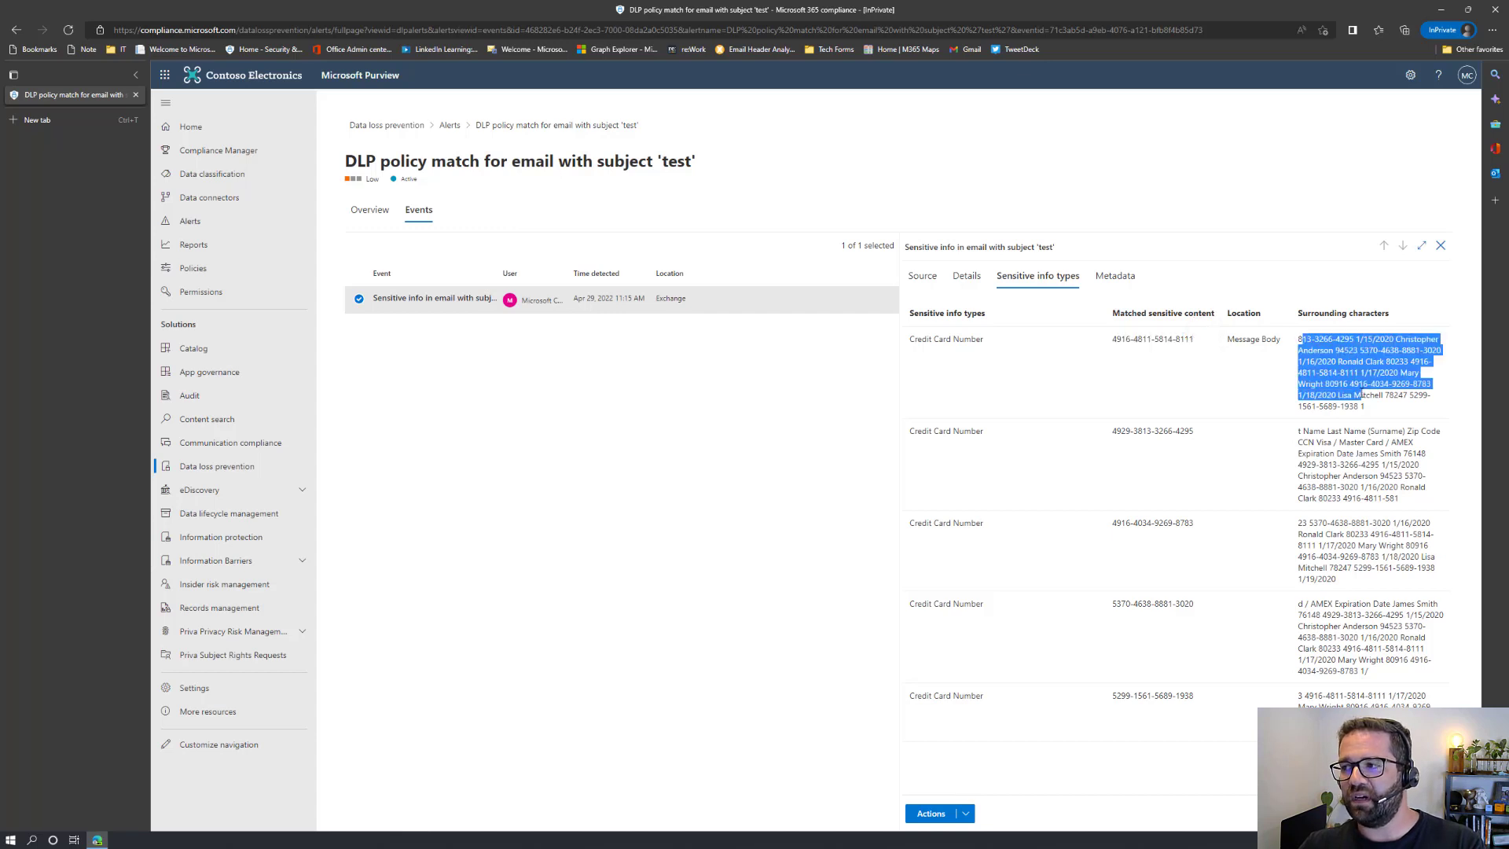
left_click(1261, 337)
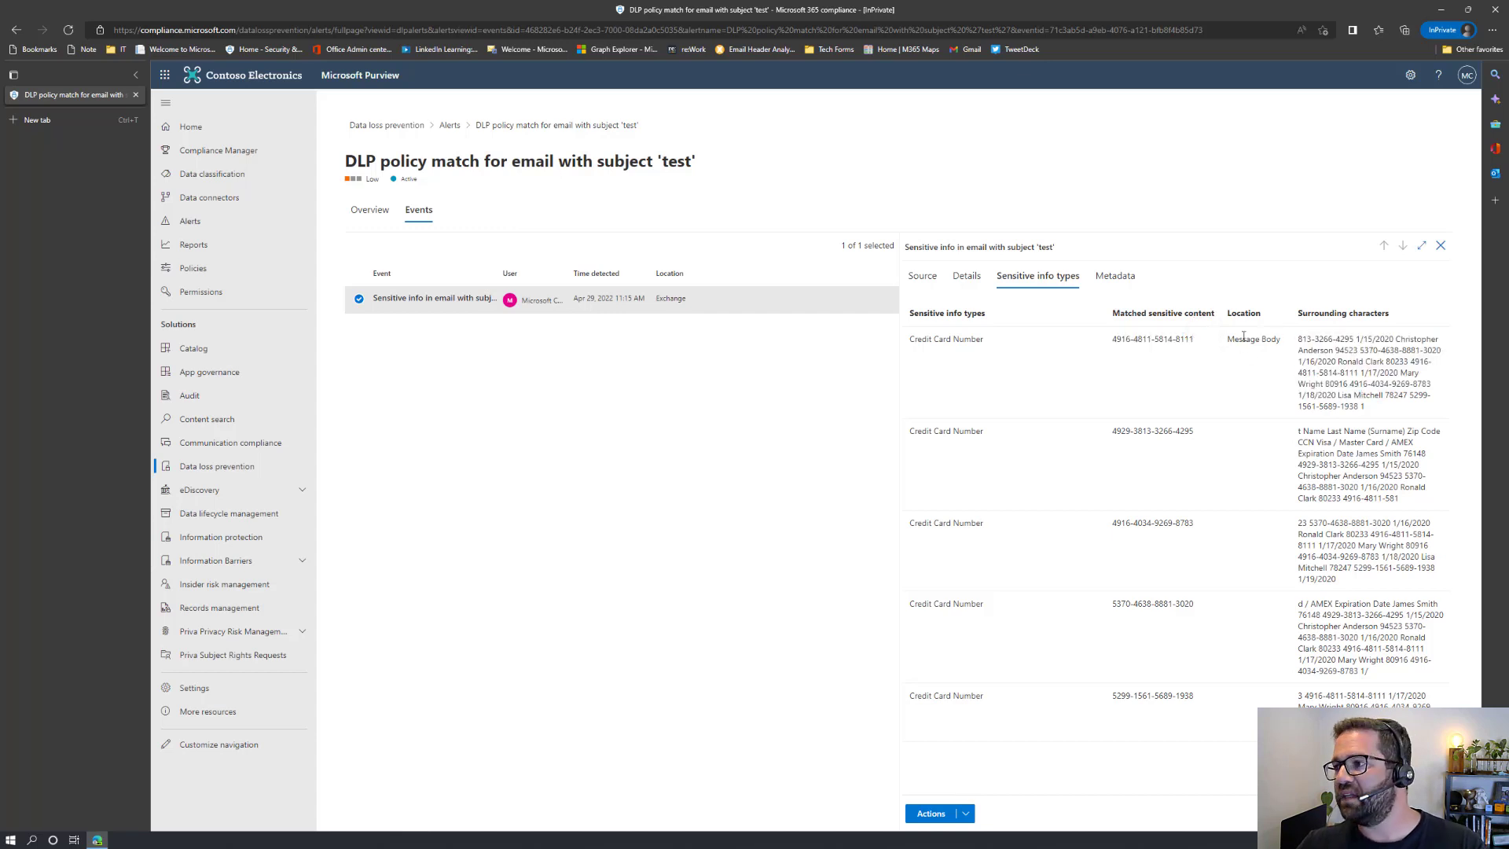
left_click_drag(1243, 336, 1282, 340)
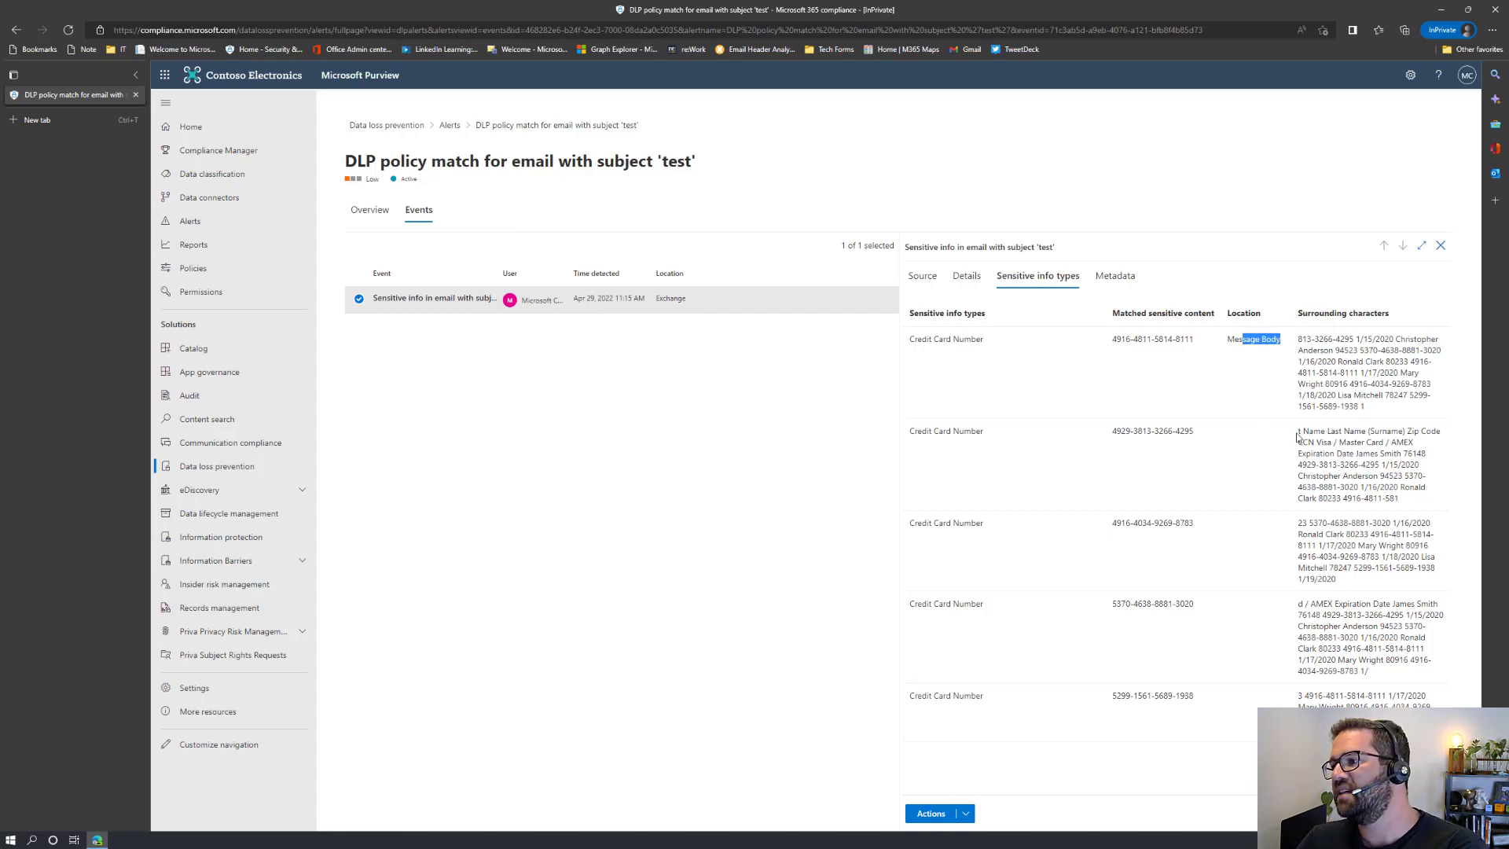
left_click_drag(1311, 339, 1347, 396)
Step: View the event's source email and its available actions, then return to the alerts list
left_click(923, 276)
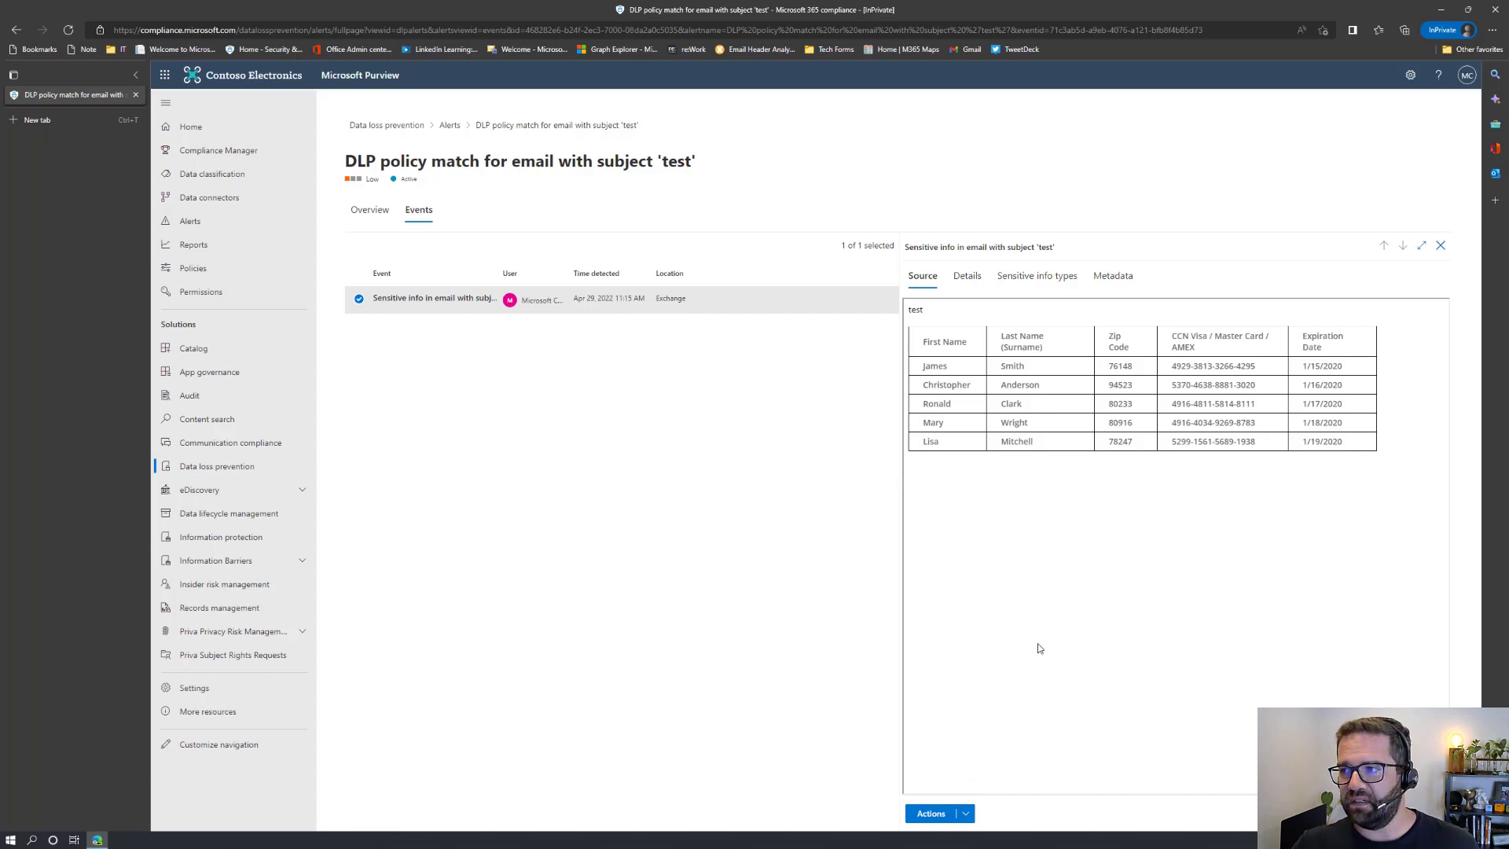
left_click(967, 816)
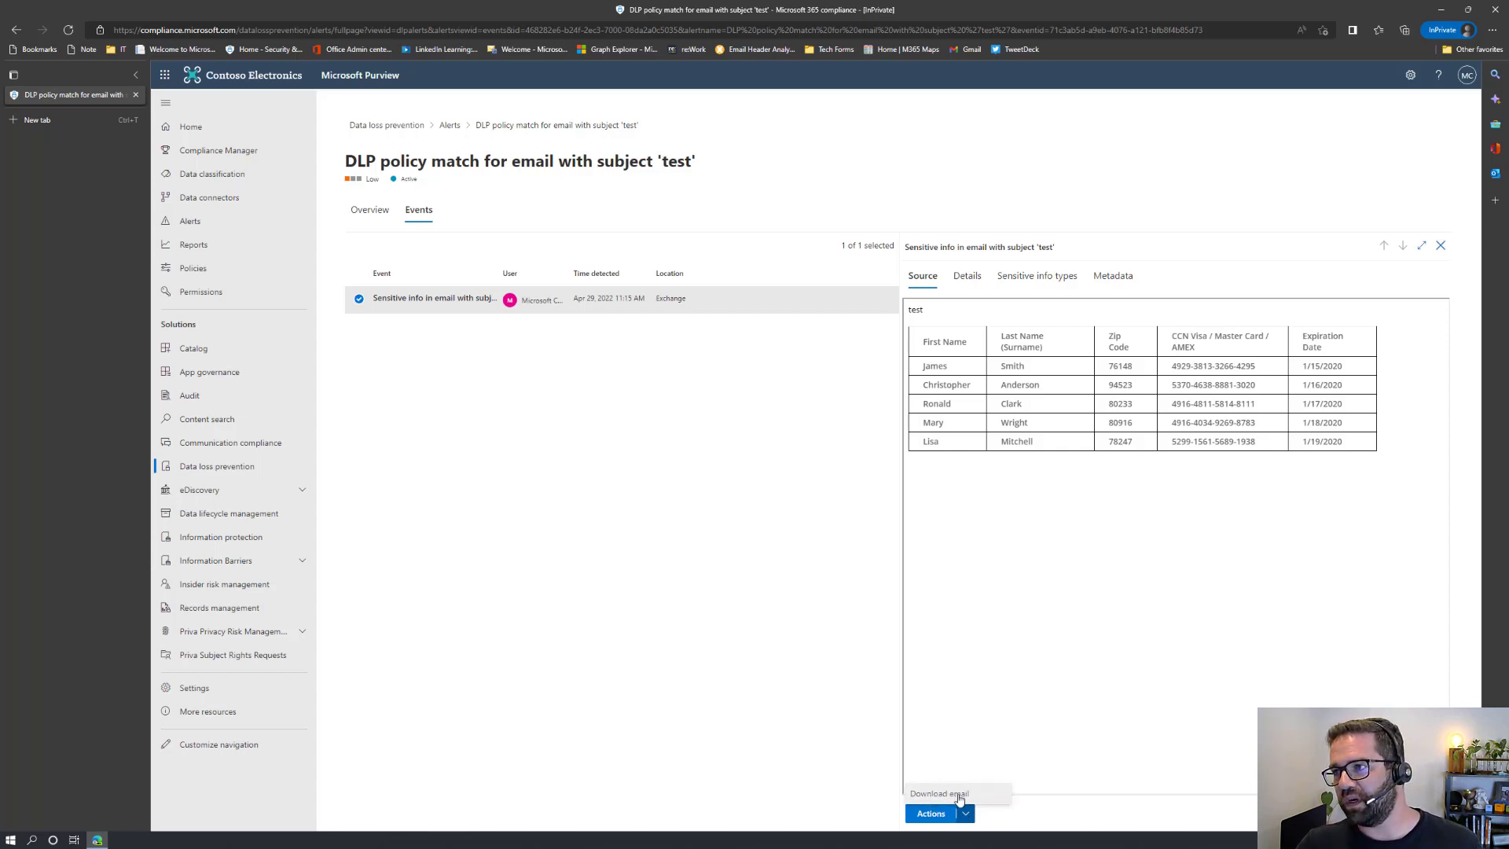
left_click(452, 126)
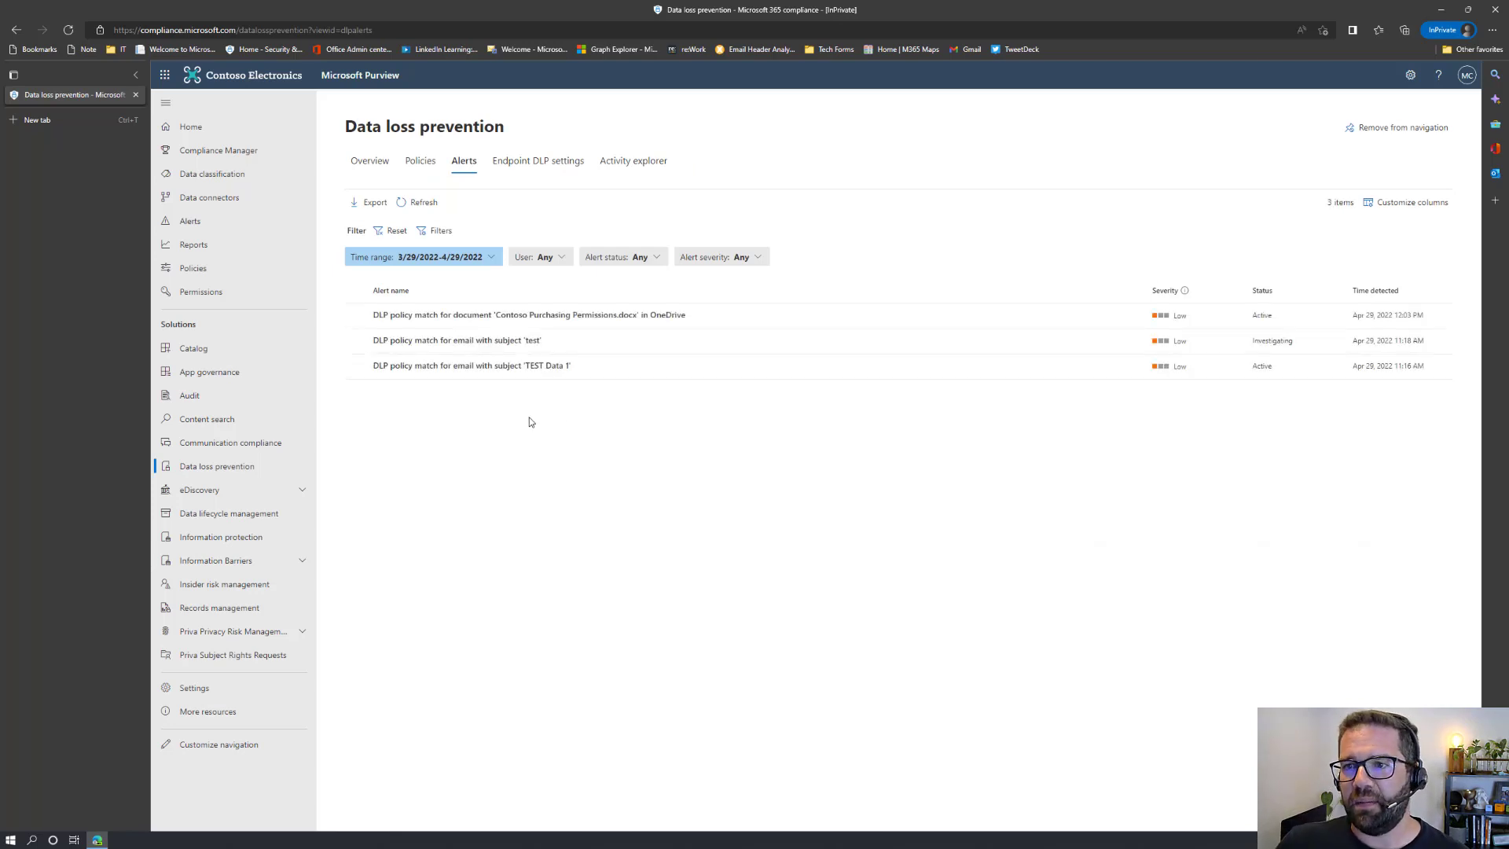
Step: Open the compliance reports and review the DLP Policy Matches and DLP Incidents charts under Organizational data
left_click(197, 245)
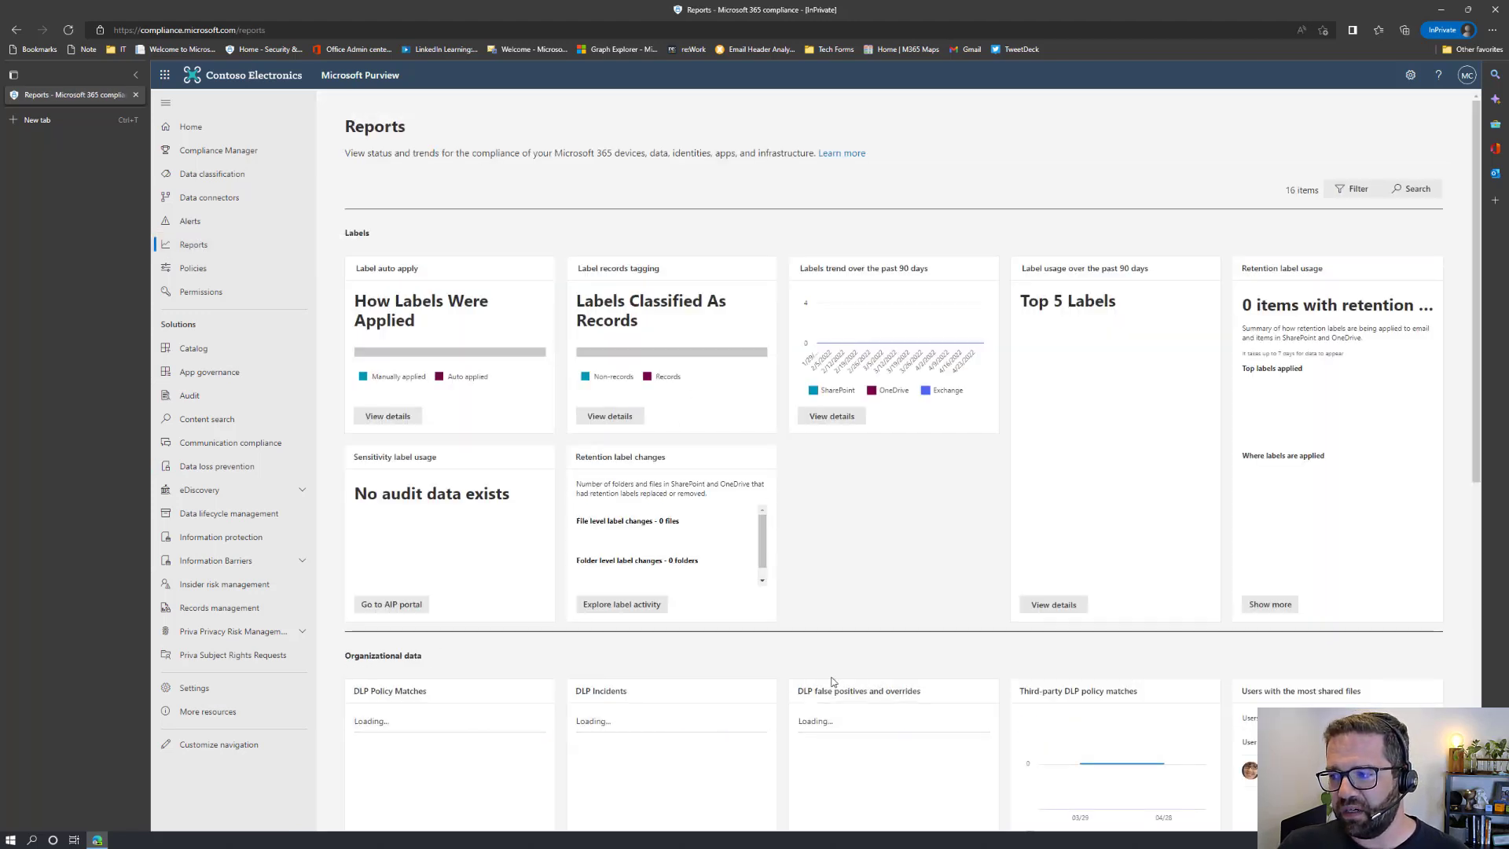
scroll(464, 645, "down", 4)
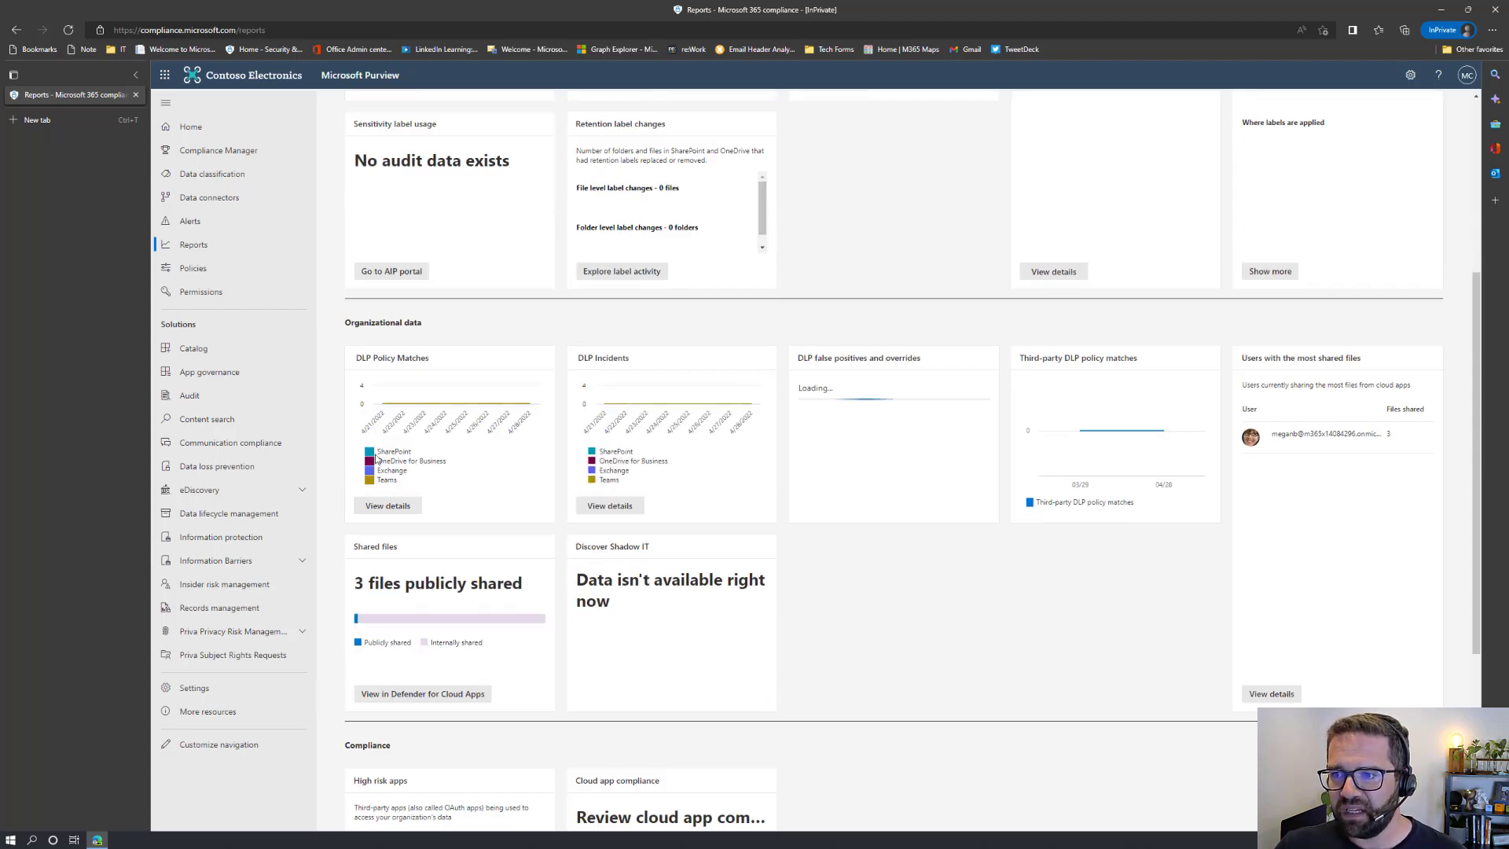
mouse_move(531, 410)
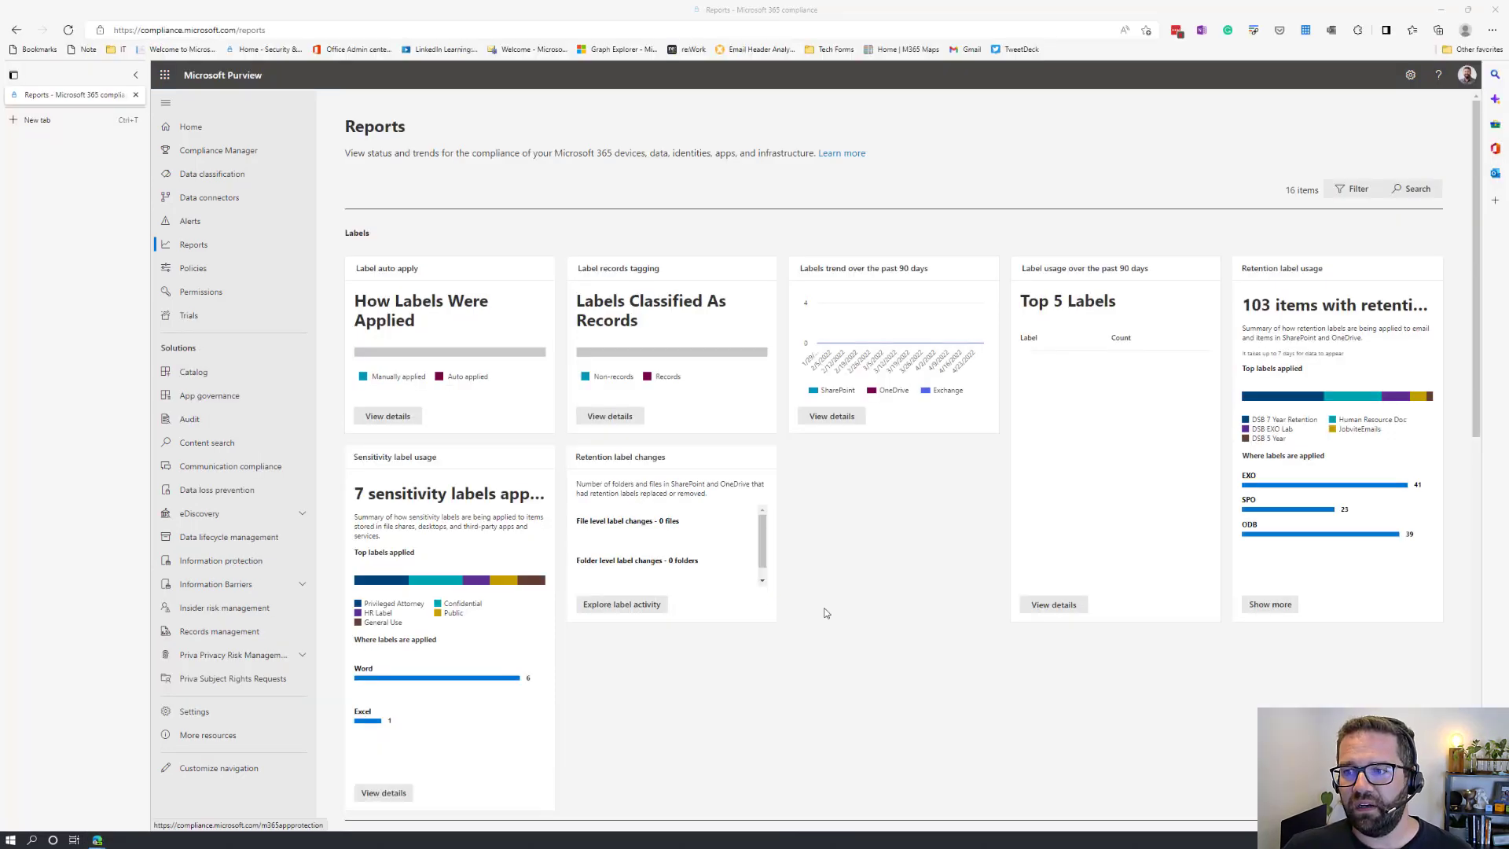
Step: In the other tenant's reports, open the DLP Incidents details and examine the daily incident chart, then return to the Contoso tenant
scroll(825, 612, "down", 6)
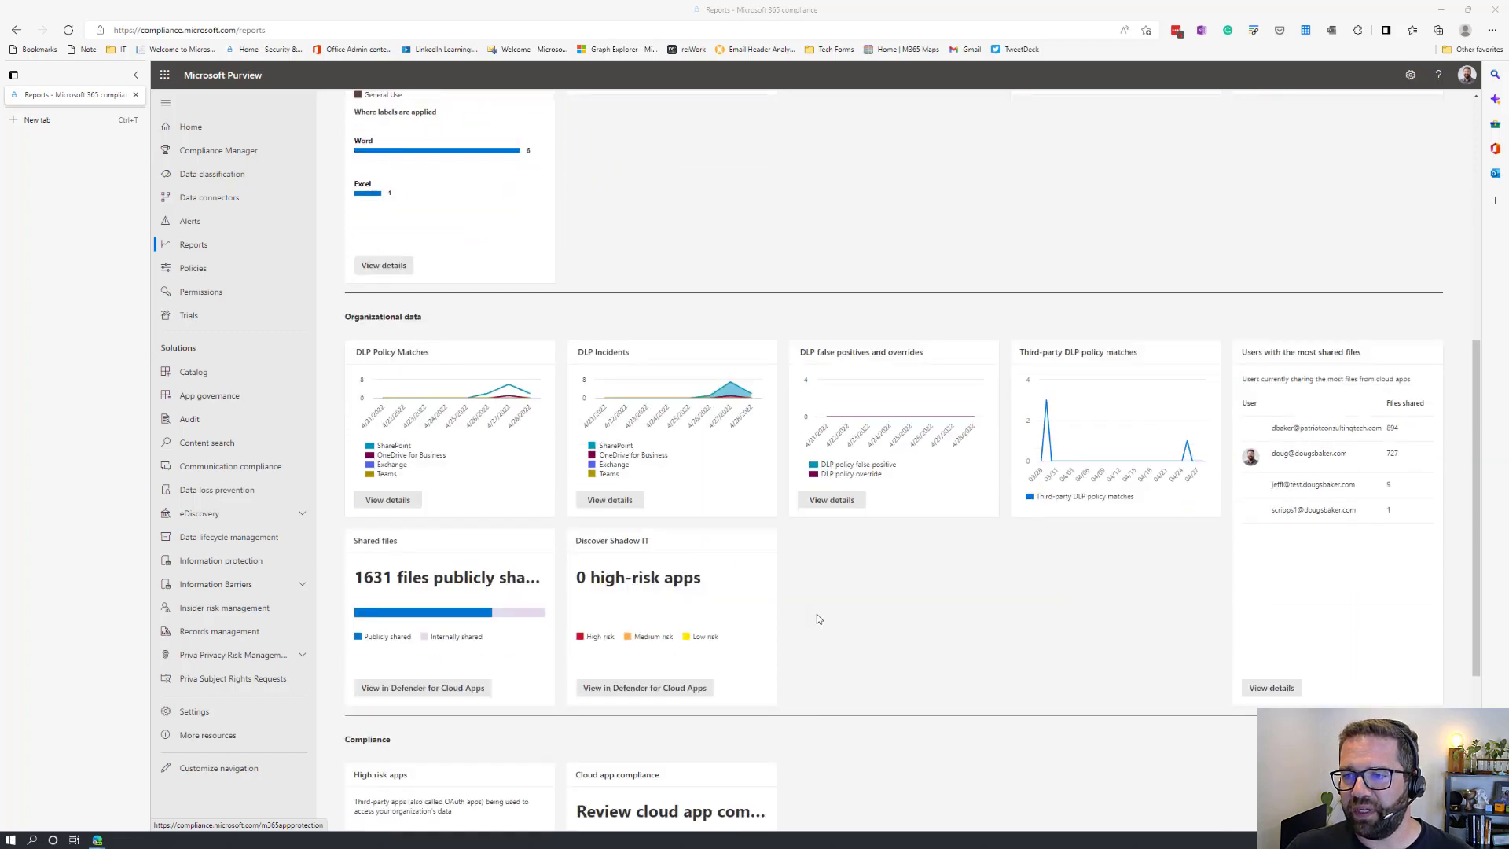
mouse_move(731, 363)
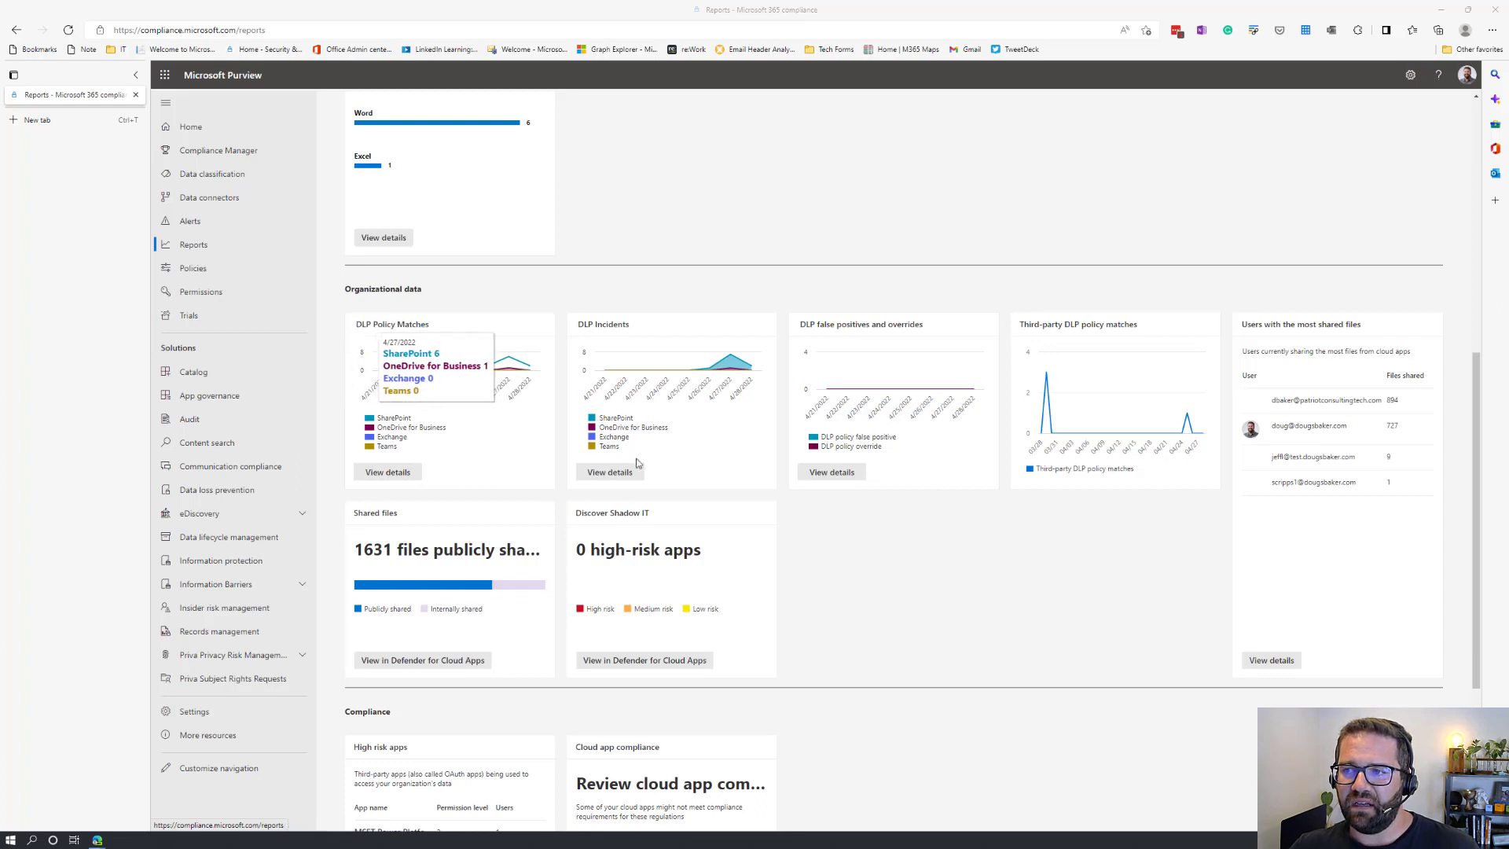
left_click(610, 472)
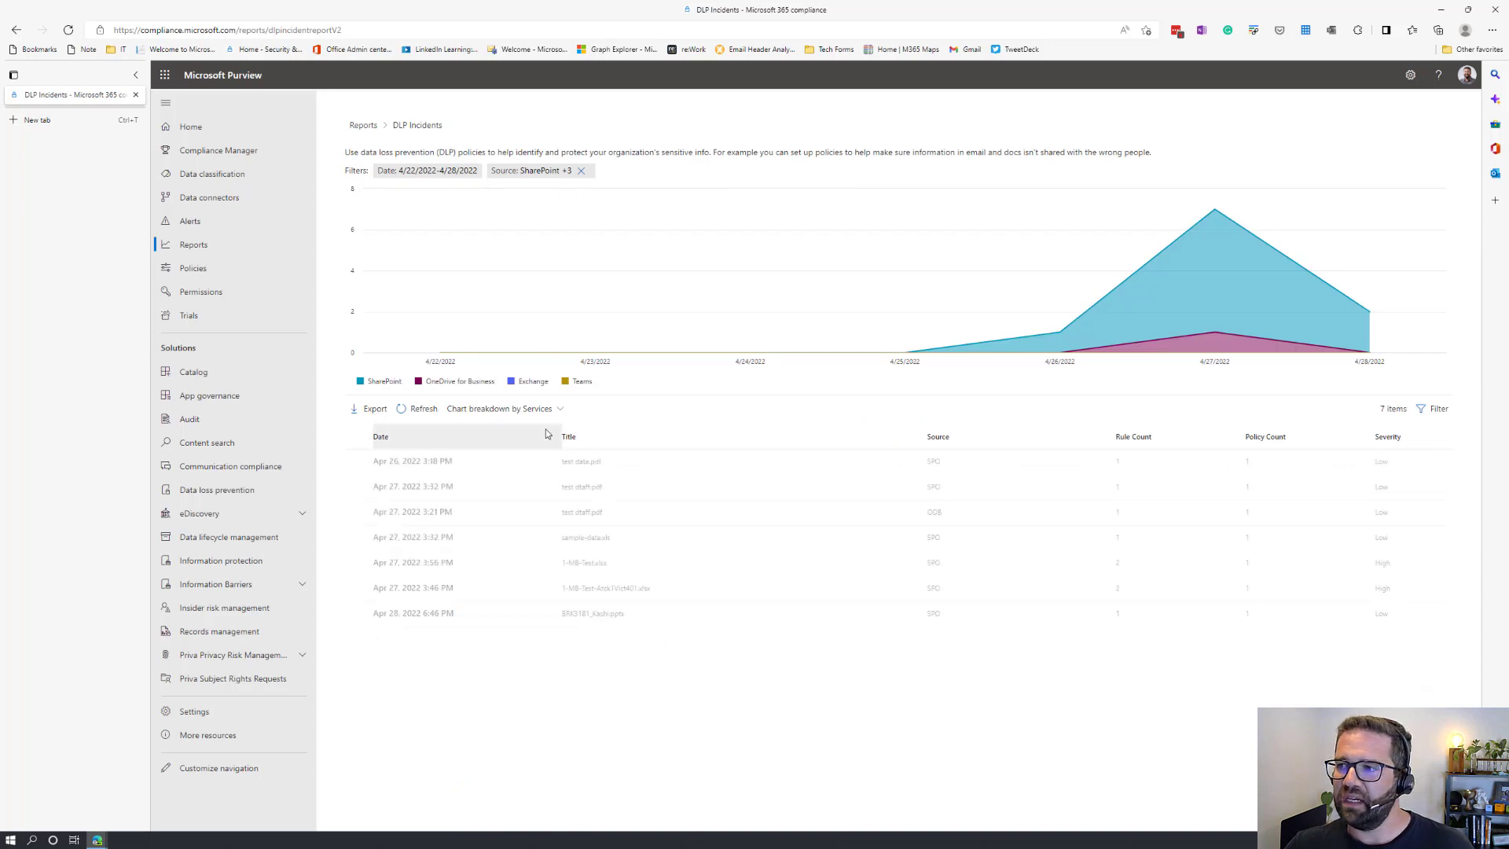
mouse_move(1200, 220)
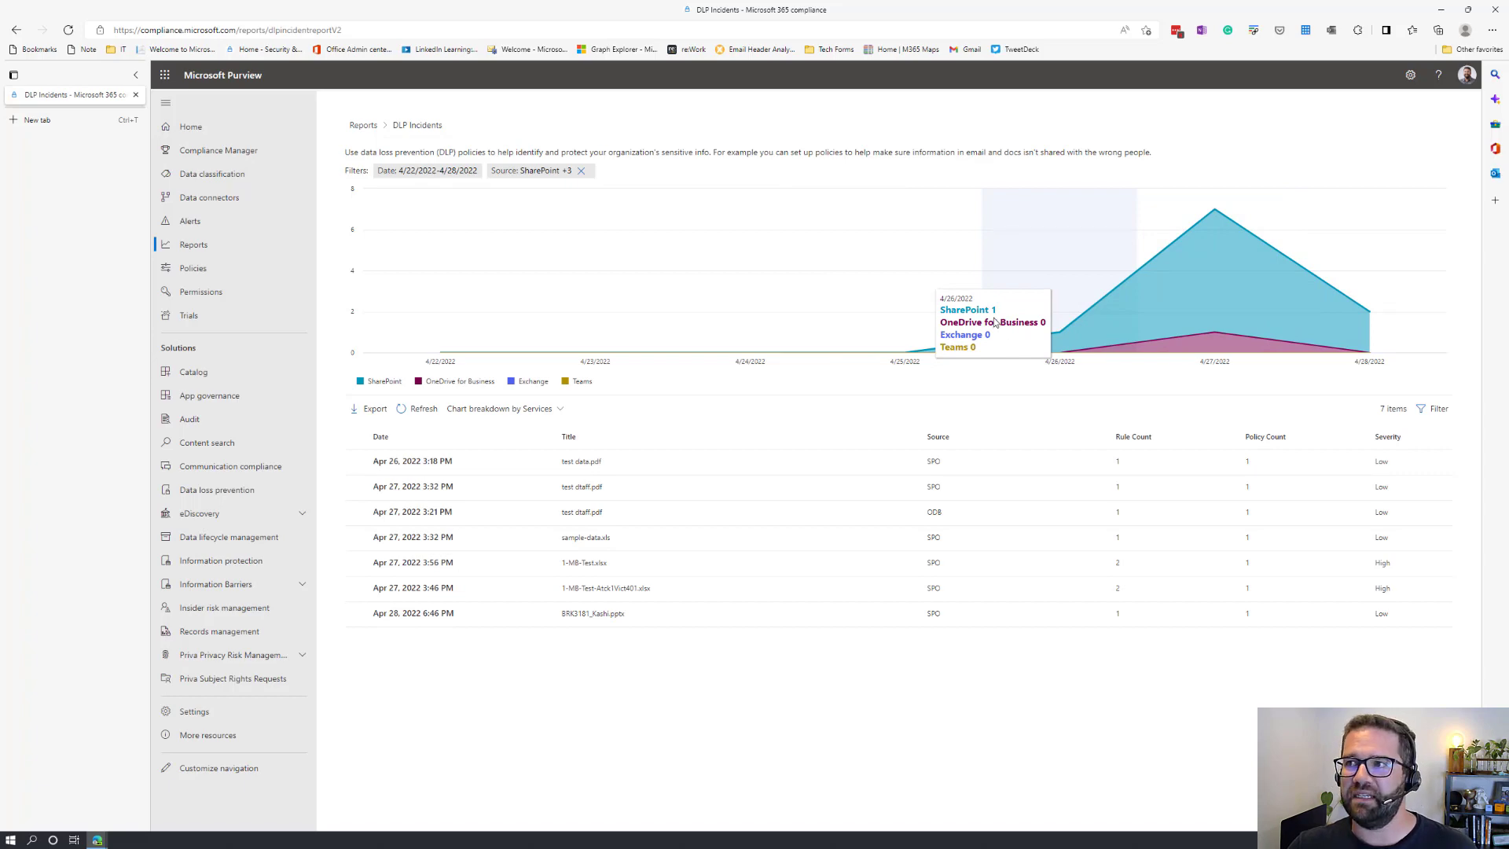
left_click_drag(883, 11, 0, 89)
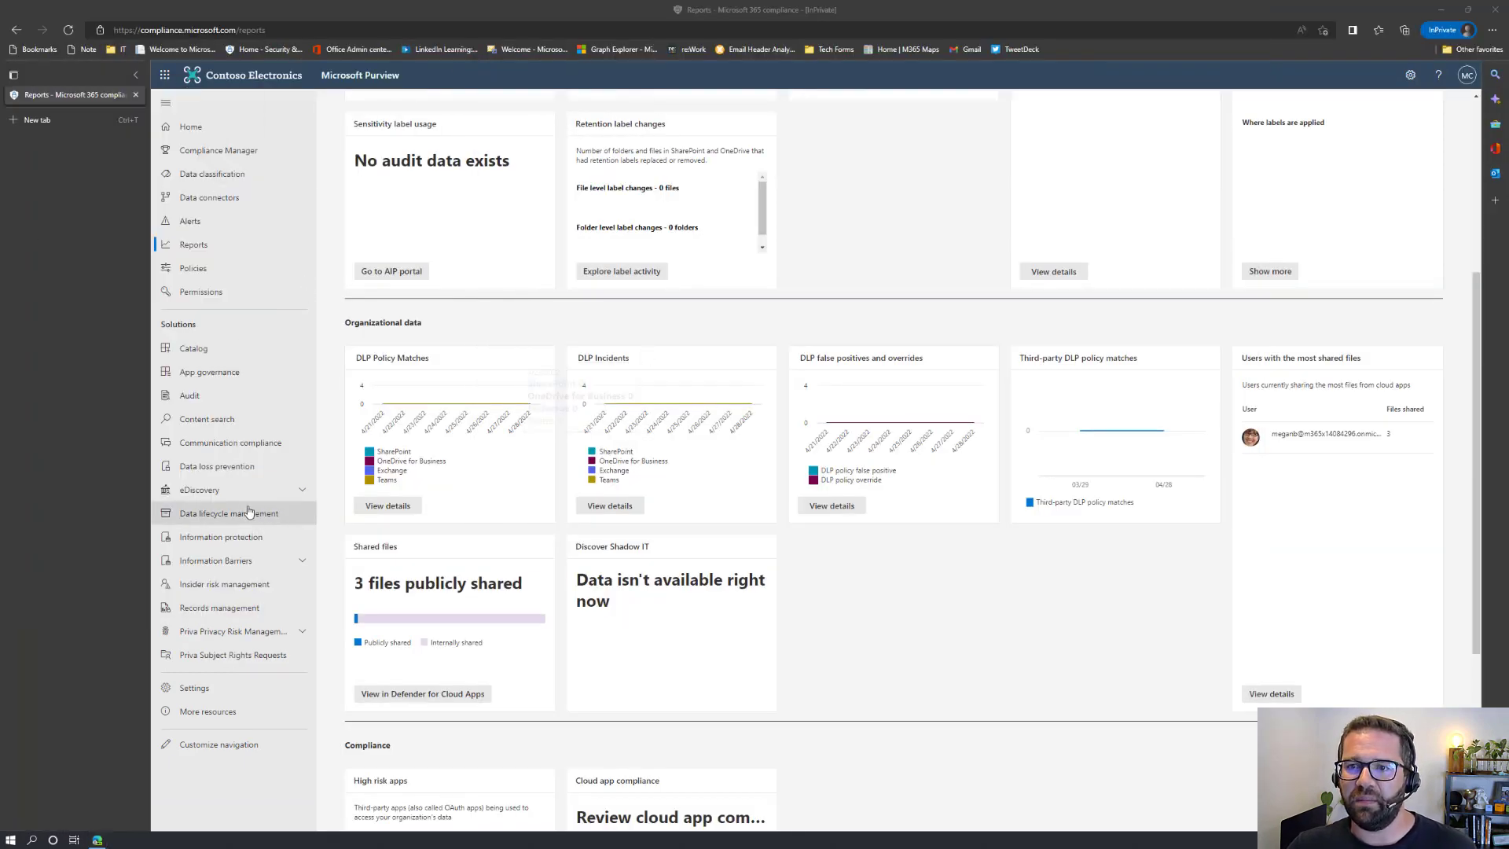
Step: Open the data loss prevention Activity explorer and filter the activities to DLP rule matched
left_click(233, 472)
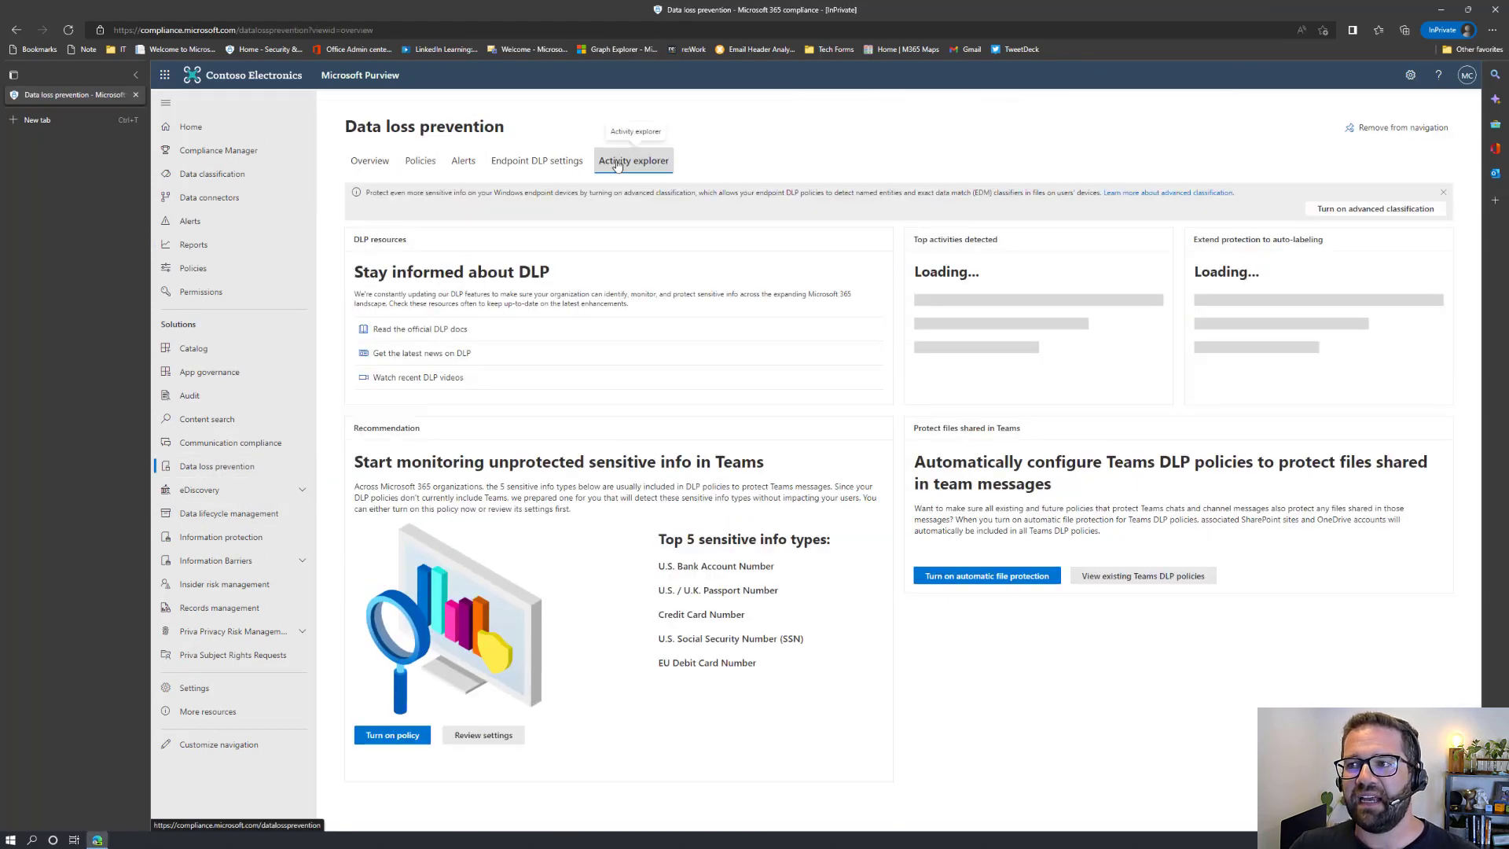
left_click(631, 160)
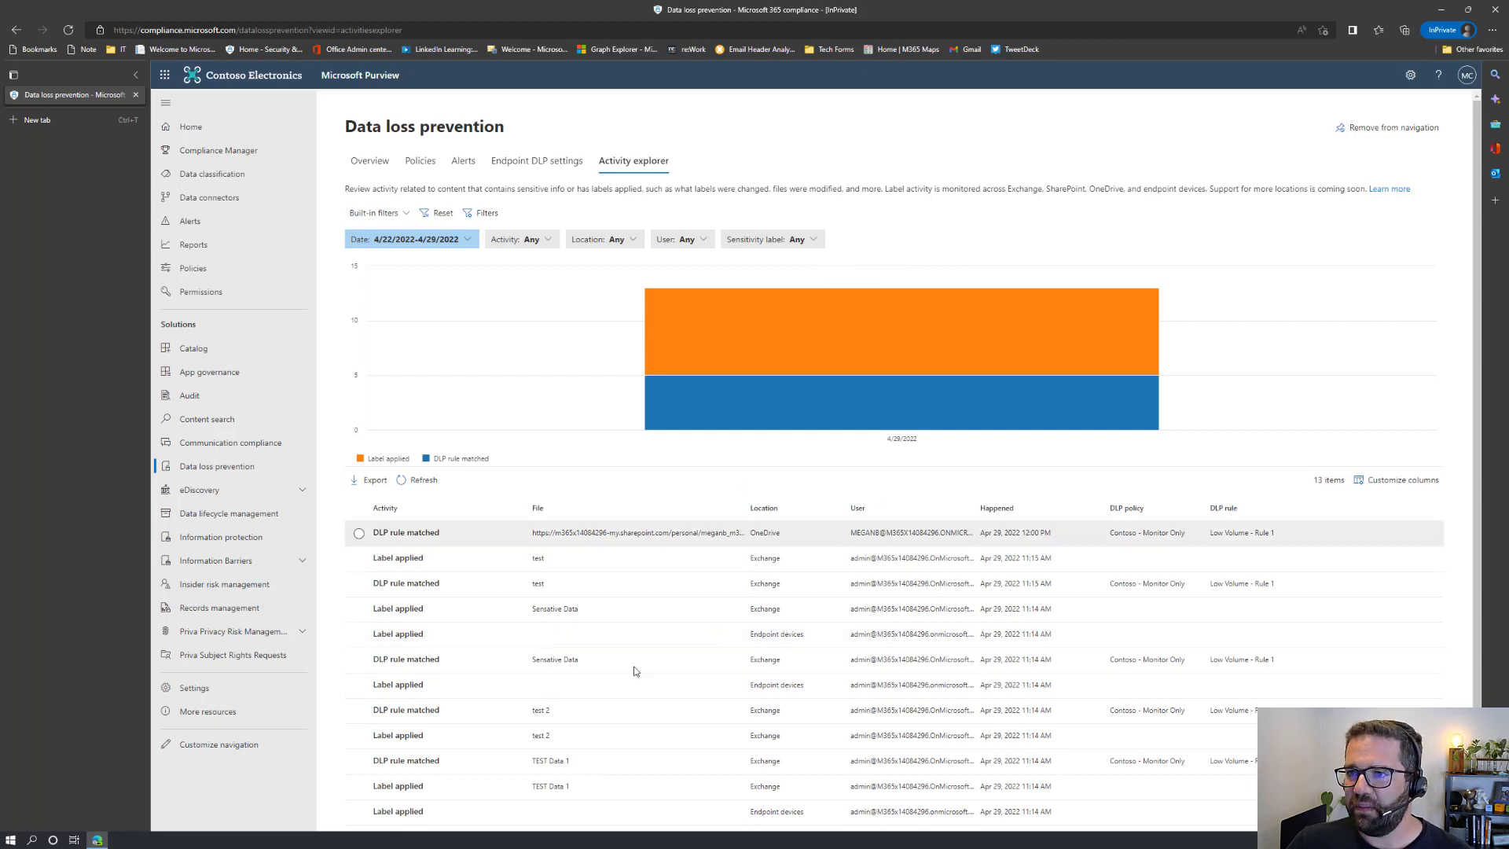
left_click(530, 238)
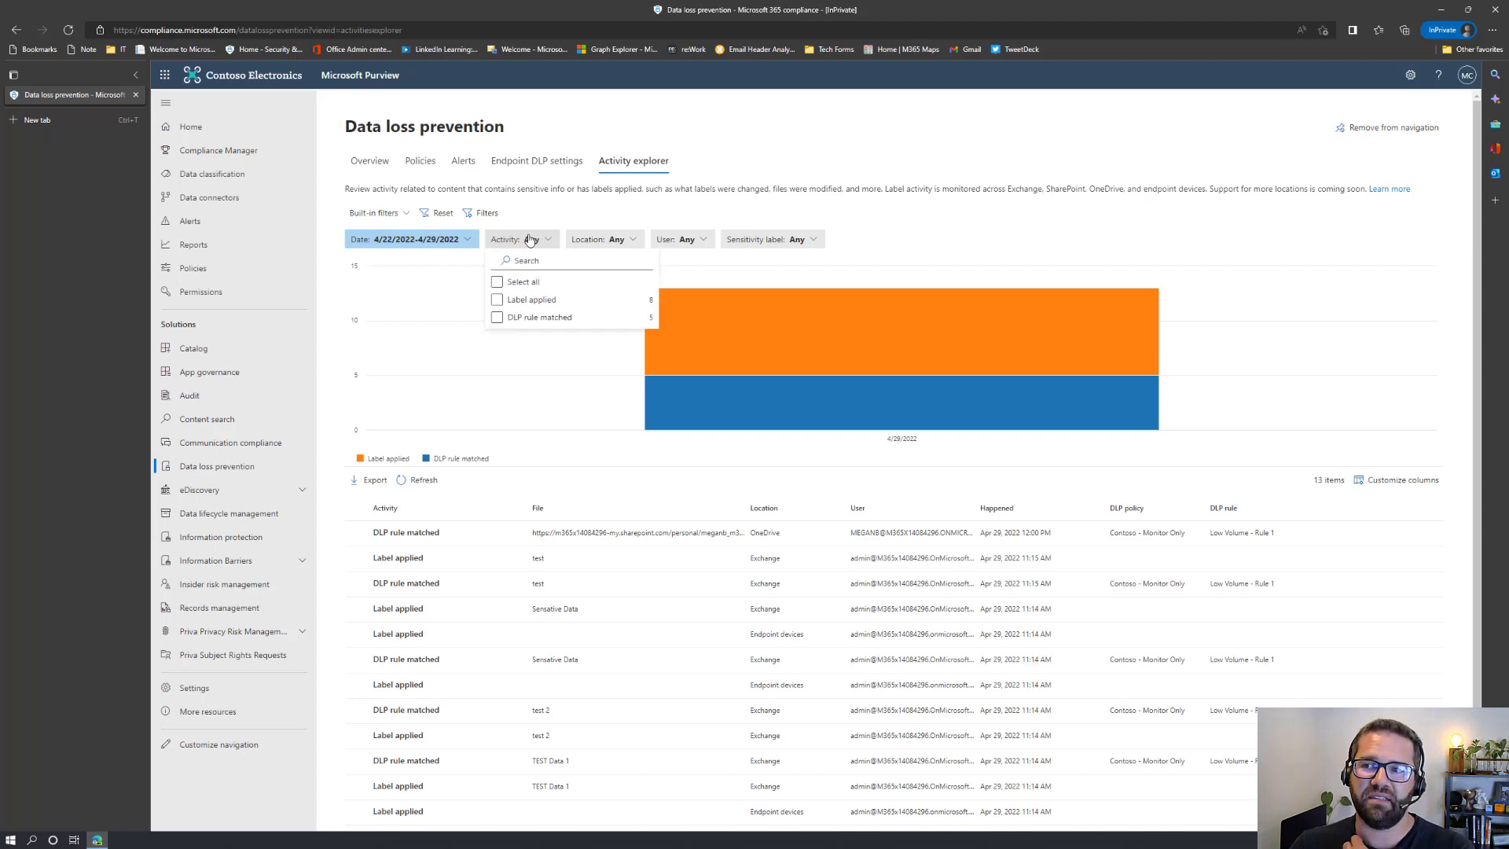
left_click(497, 319)
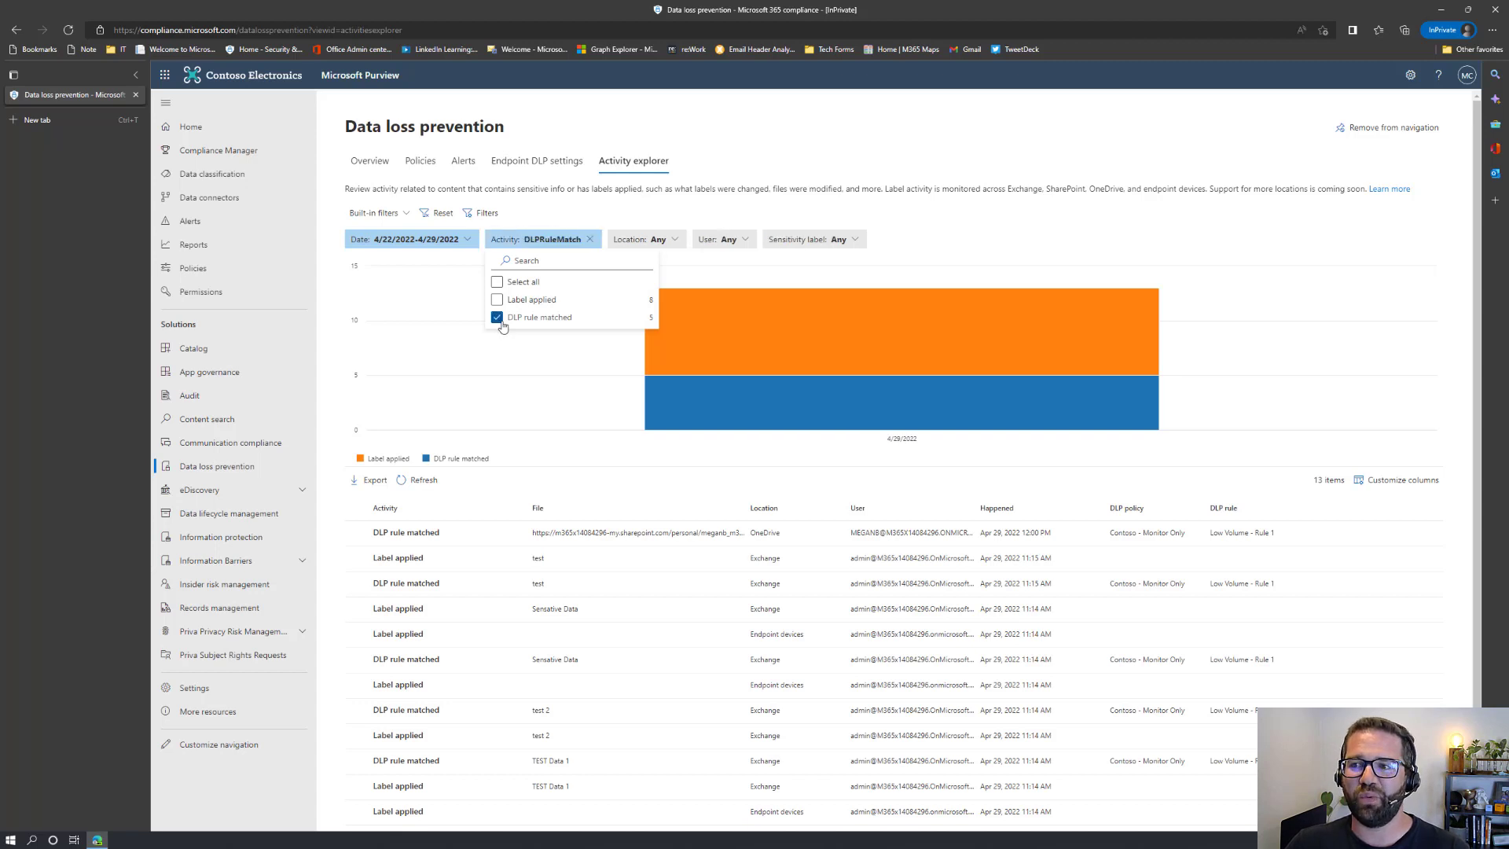
left_click(978, 234)
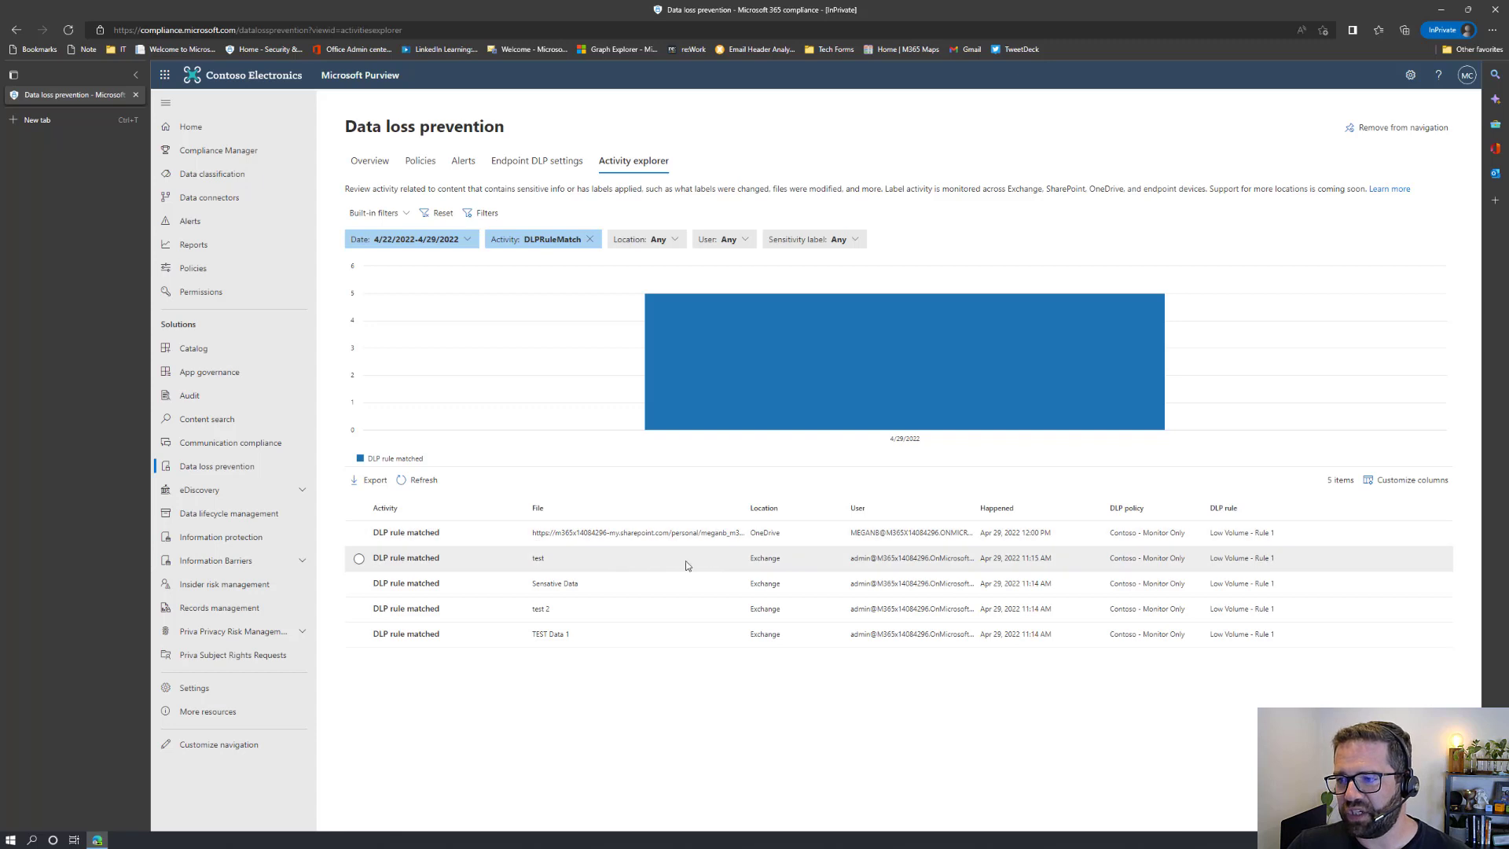
Step: View the details of the 'test' email's rule match, including its sensitive info type matches and surrounding context, then close them
left_click(557, 560)
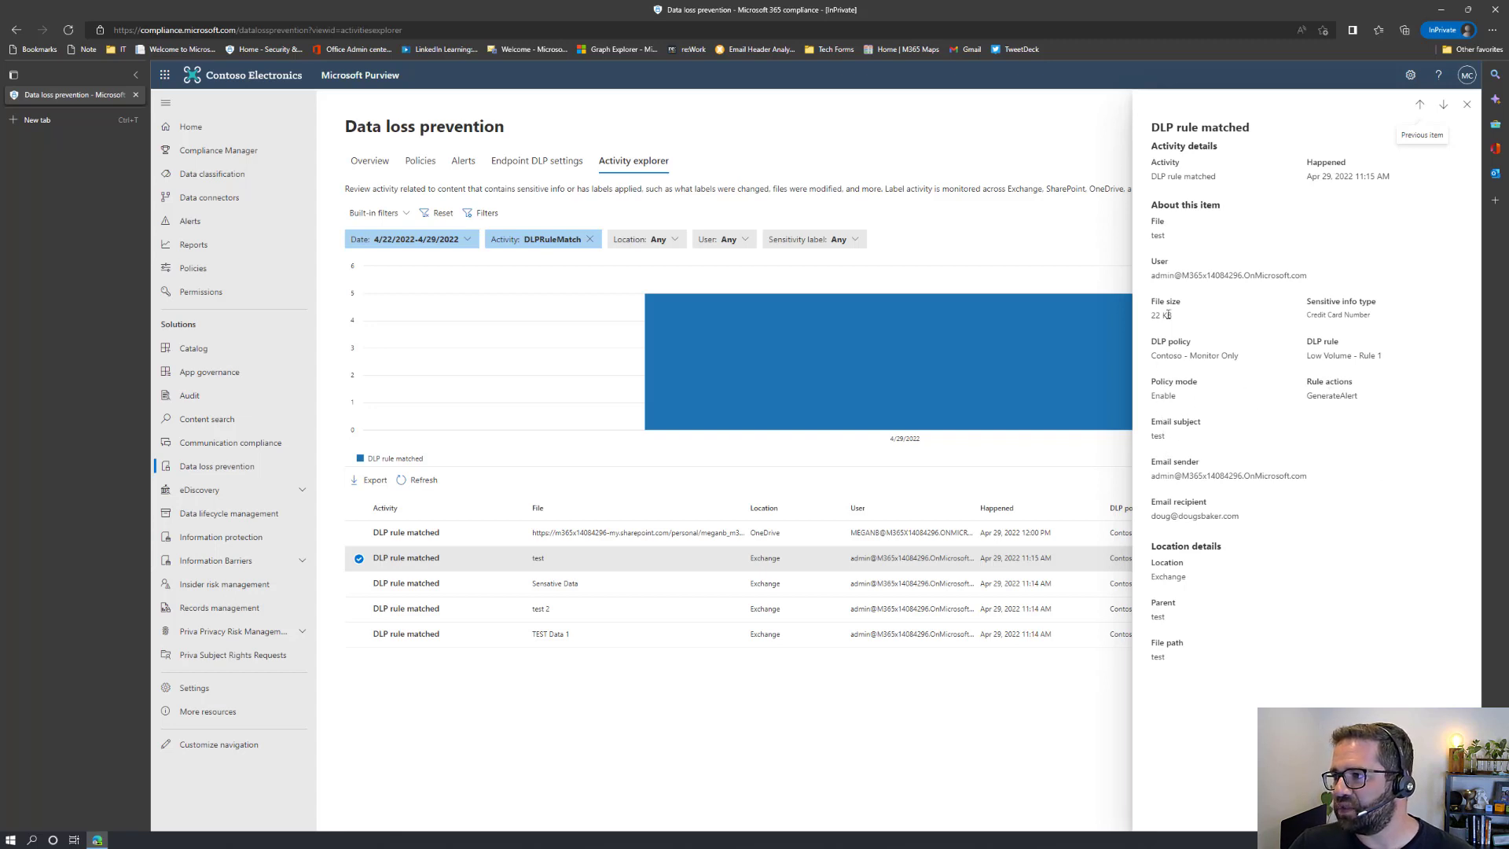
left_click(1327, 316)
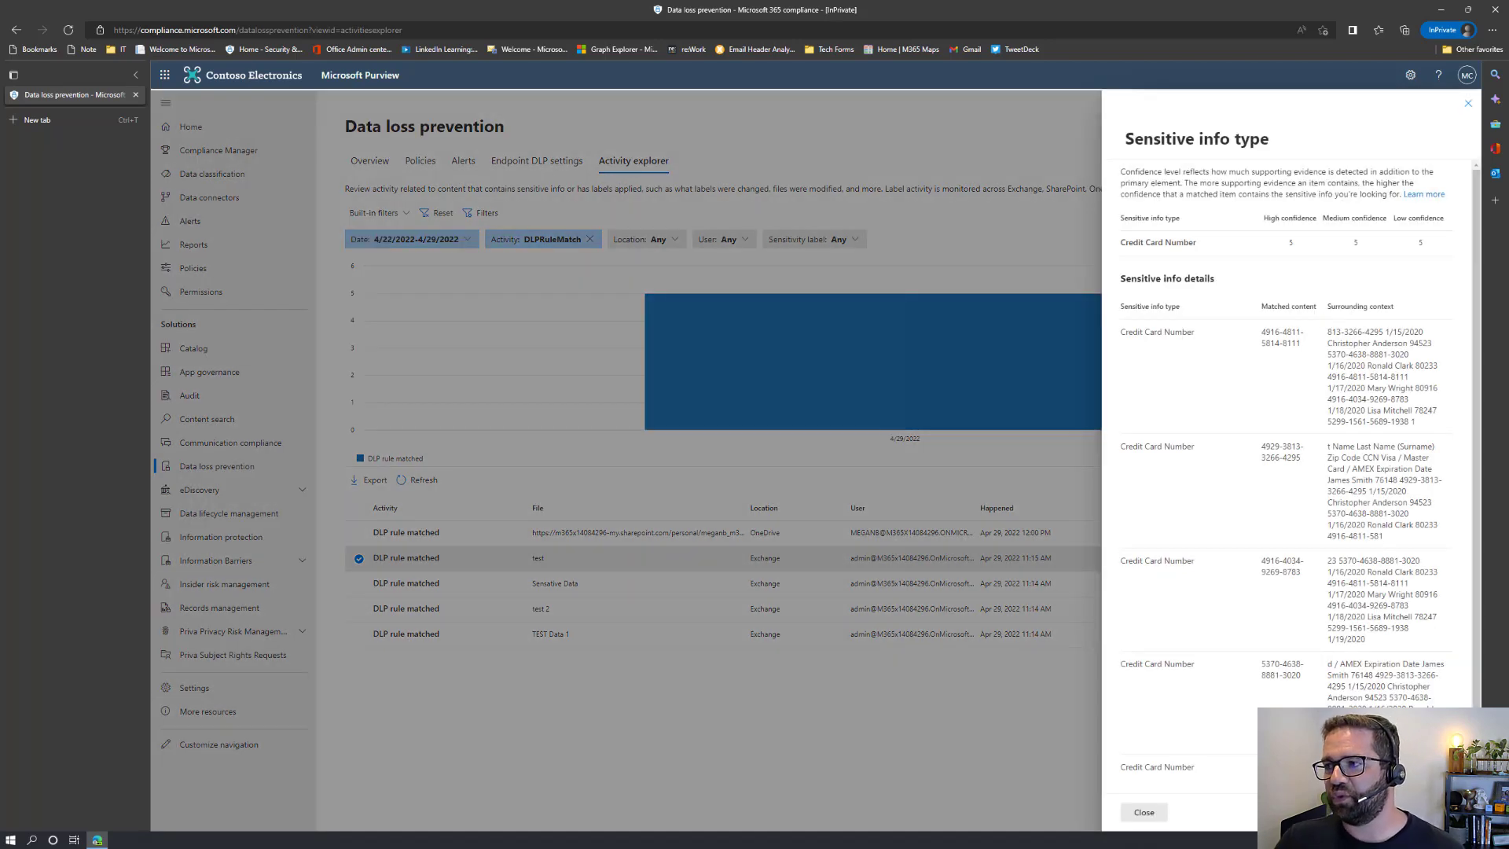
scroll(1242, 620, "down", 1)
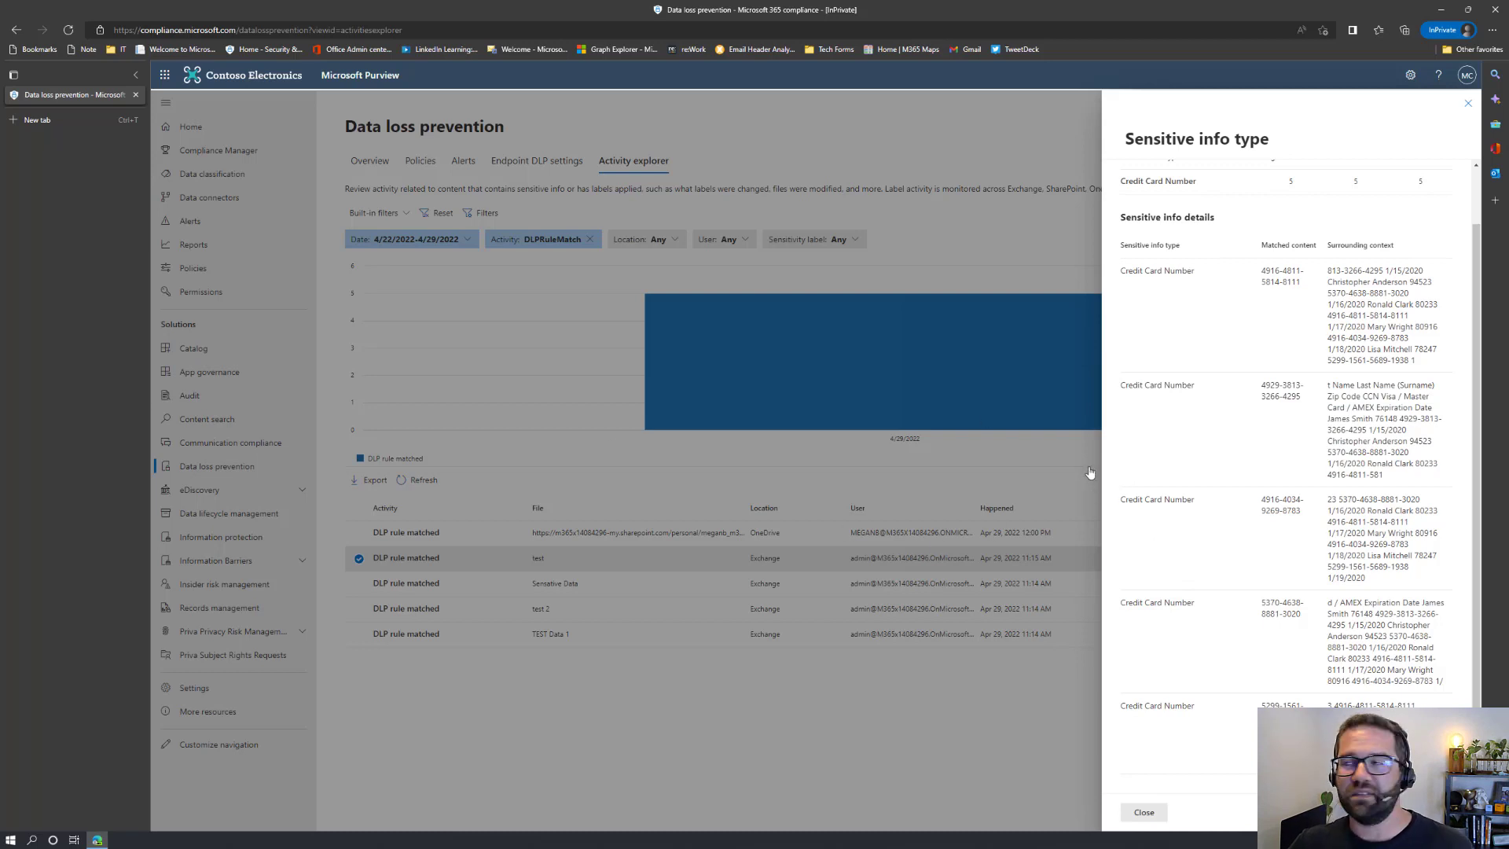
scroll(1331, 401, "up", 1)
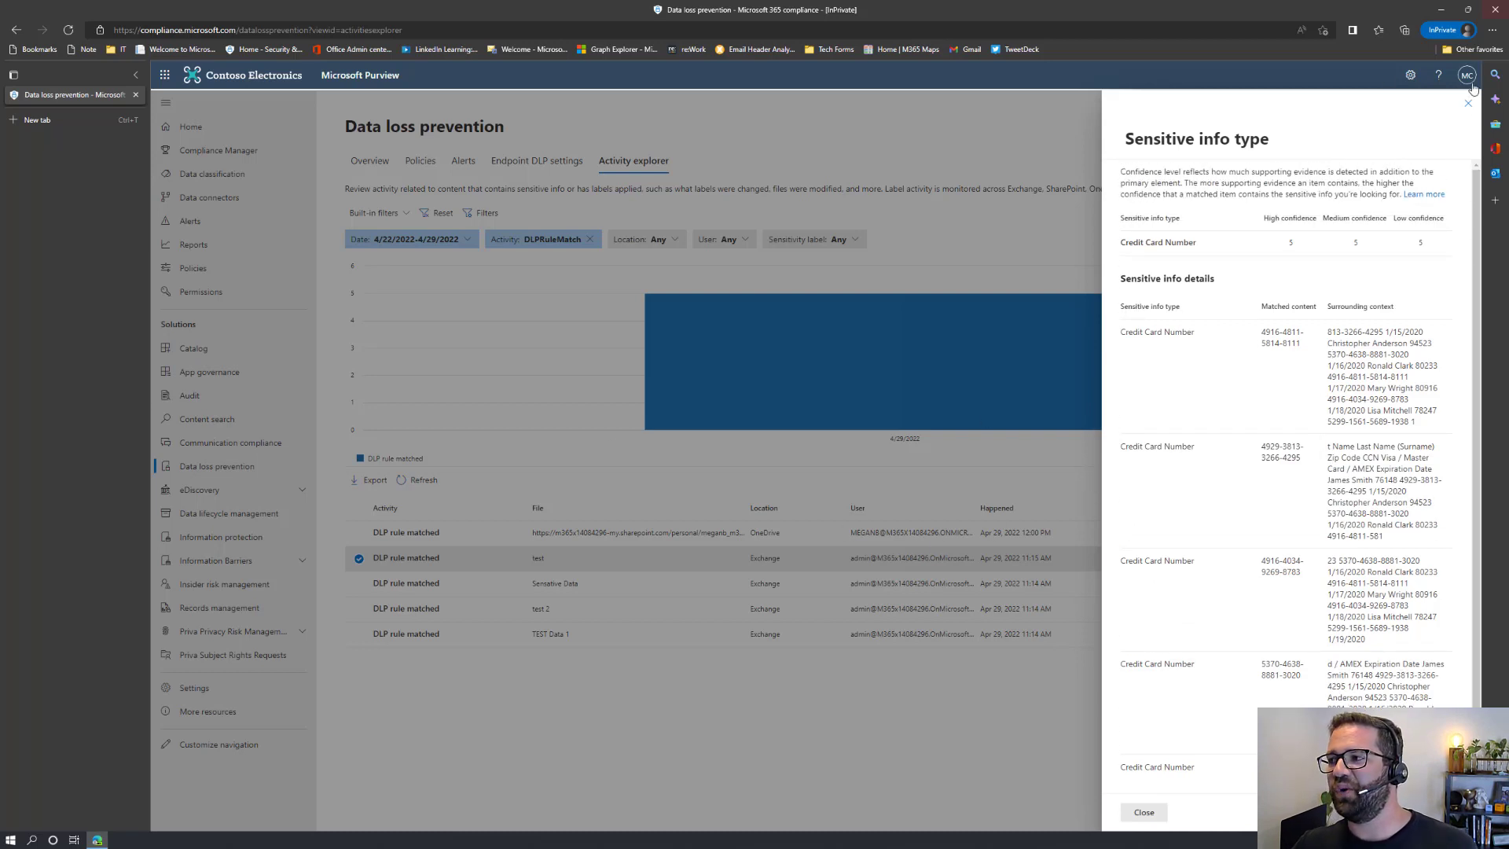
left_click(1467, 103)
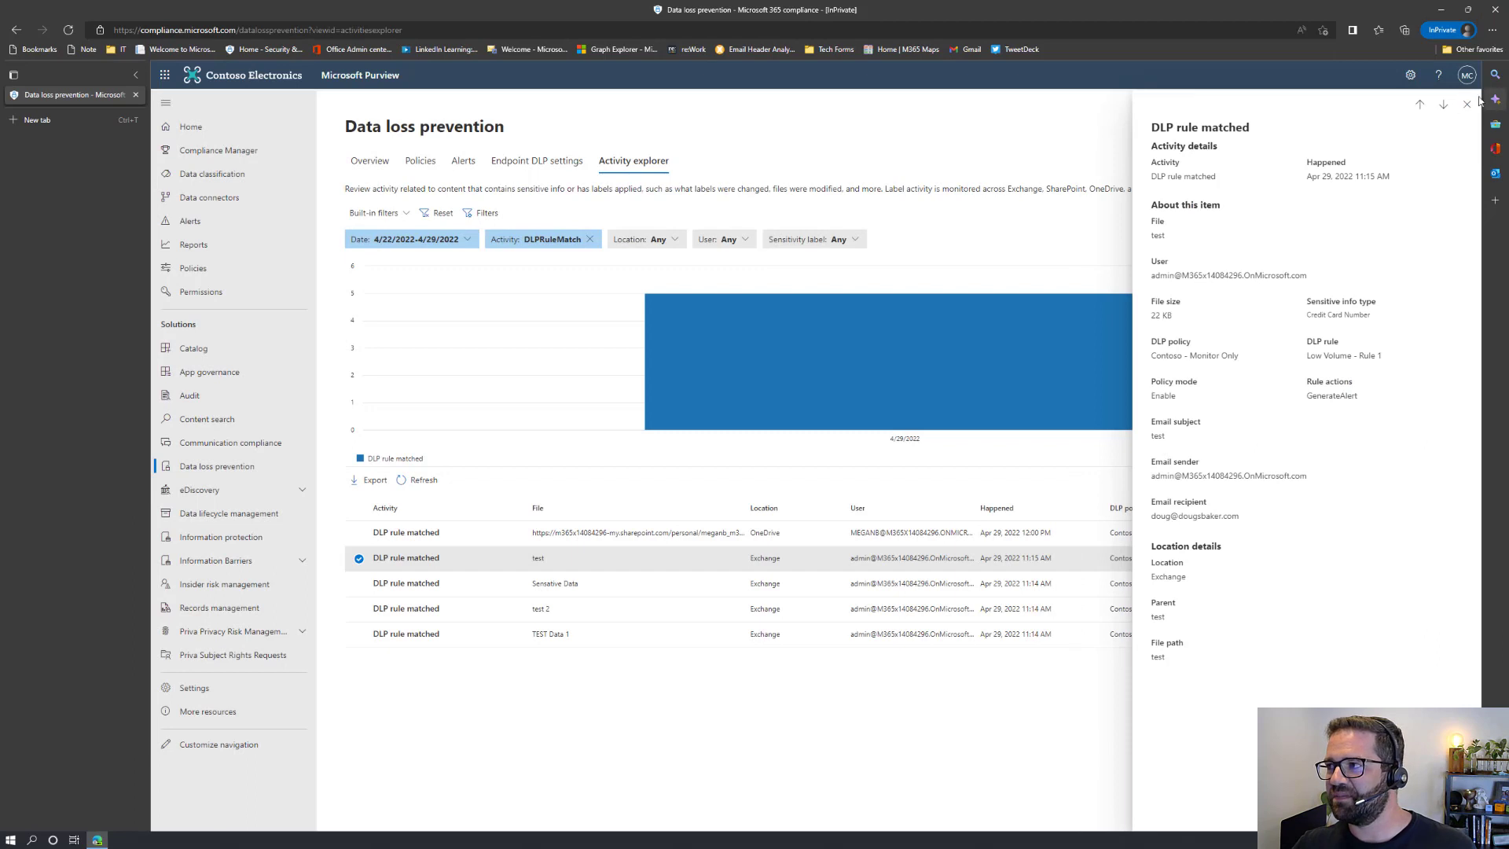
left_click(1467, 104)
Step: View the OneDrive document's rule match details and its detected sensitive info types, then close them
left_click(545, 529)
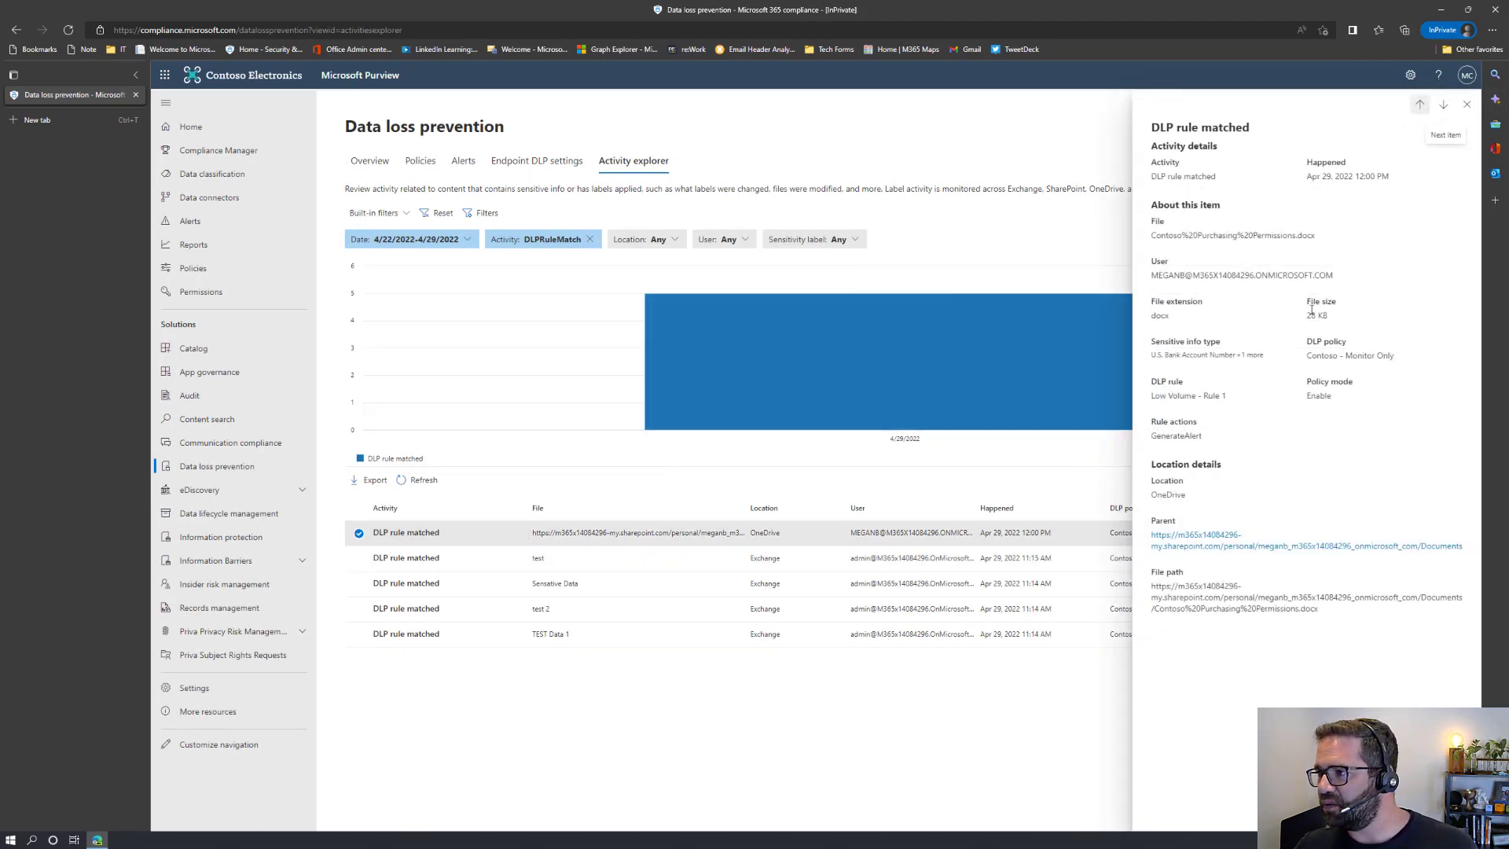
left_click(1188, 355)
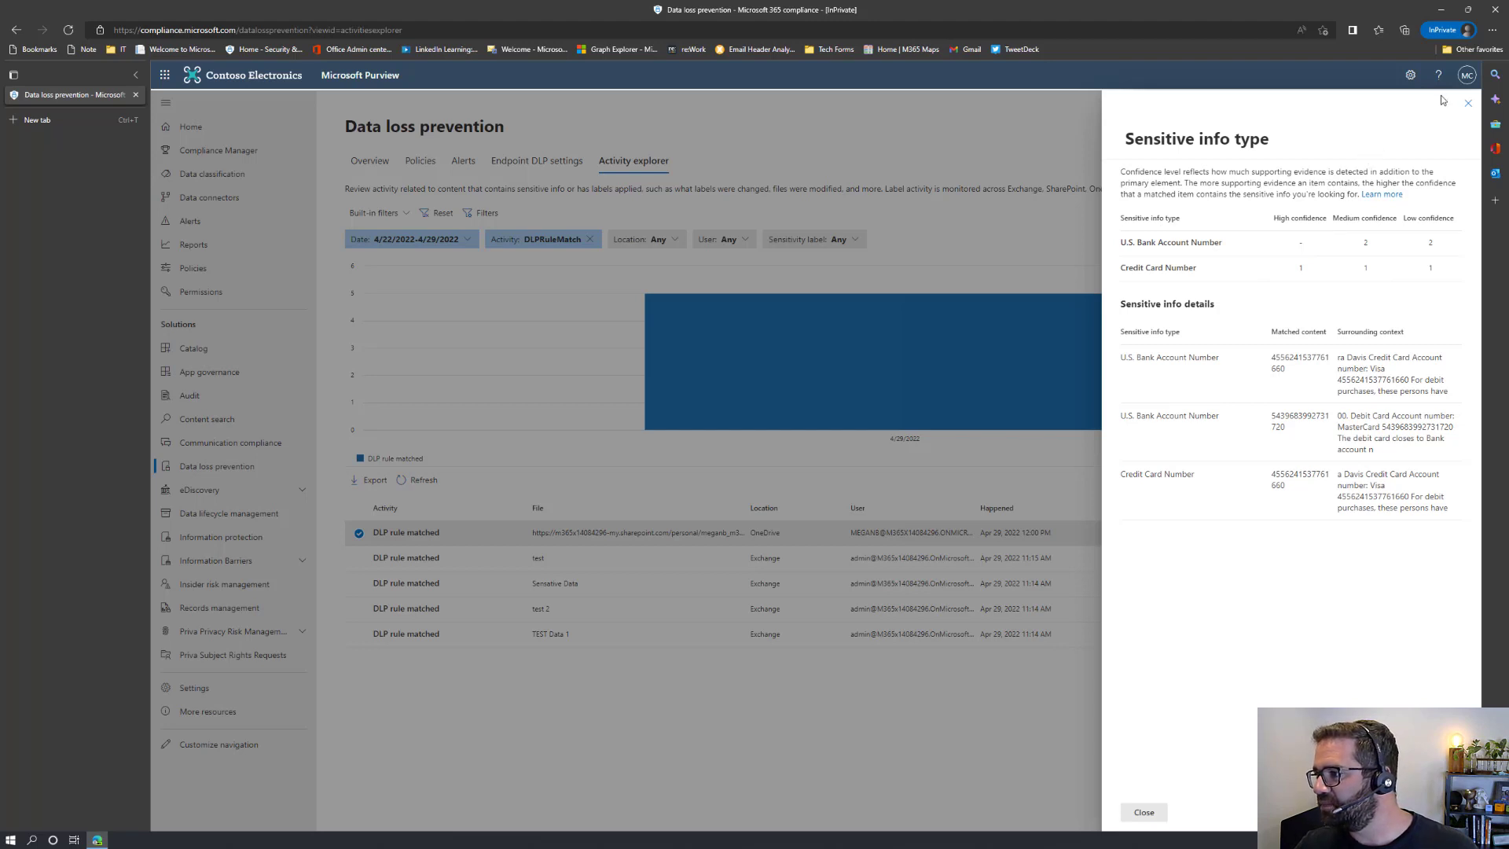
left_click(1467, 103)
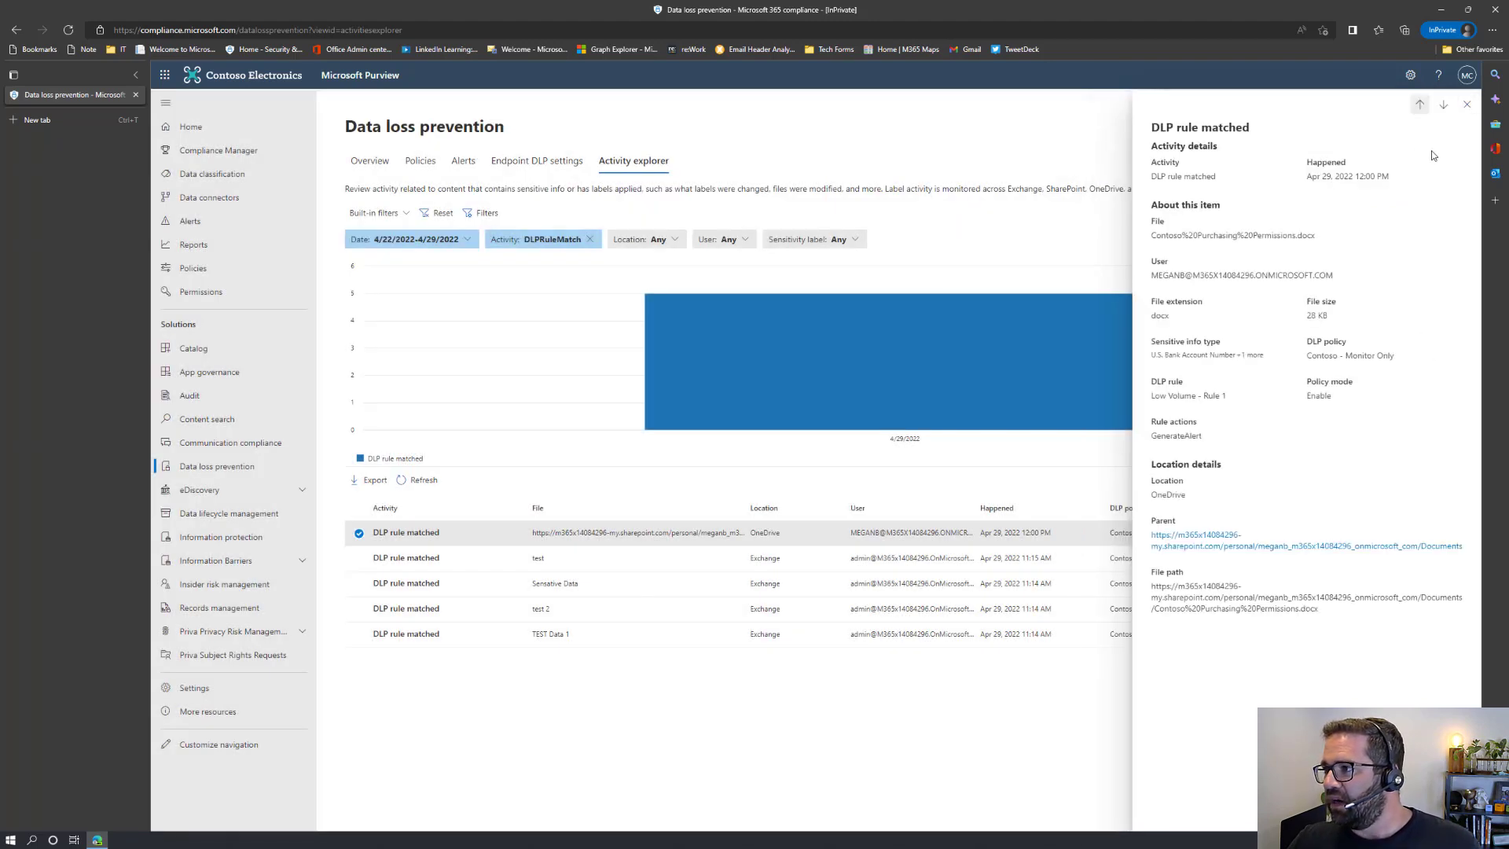
left_click(1467, 103)
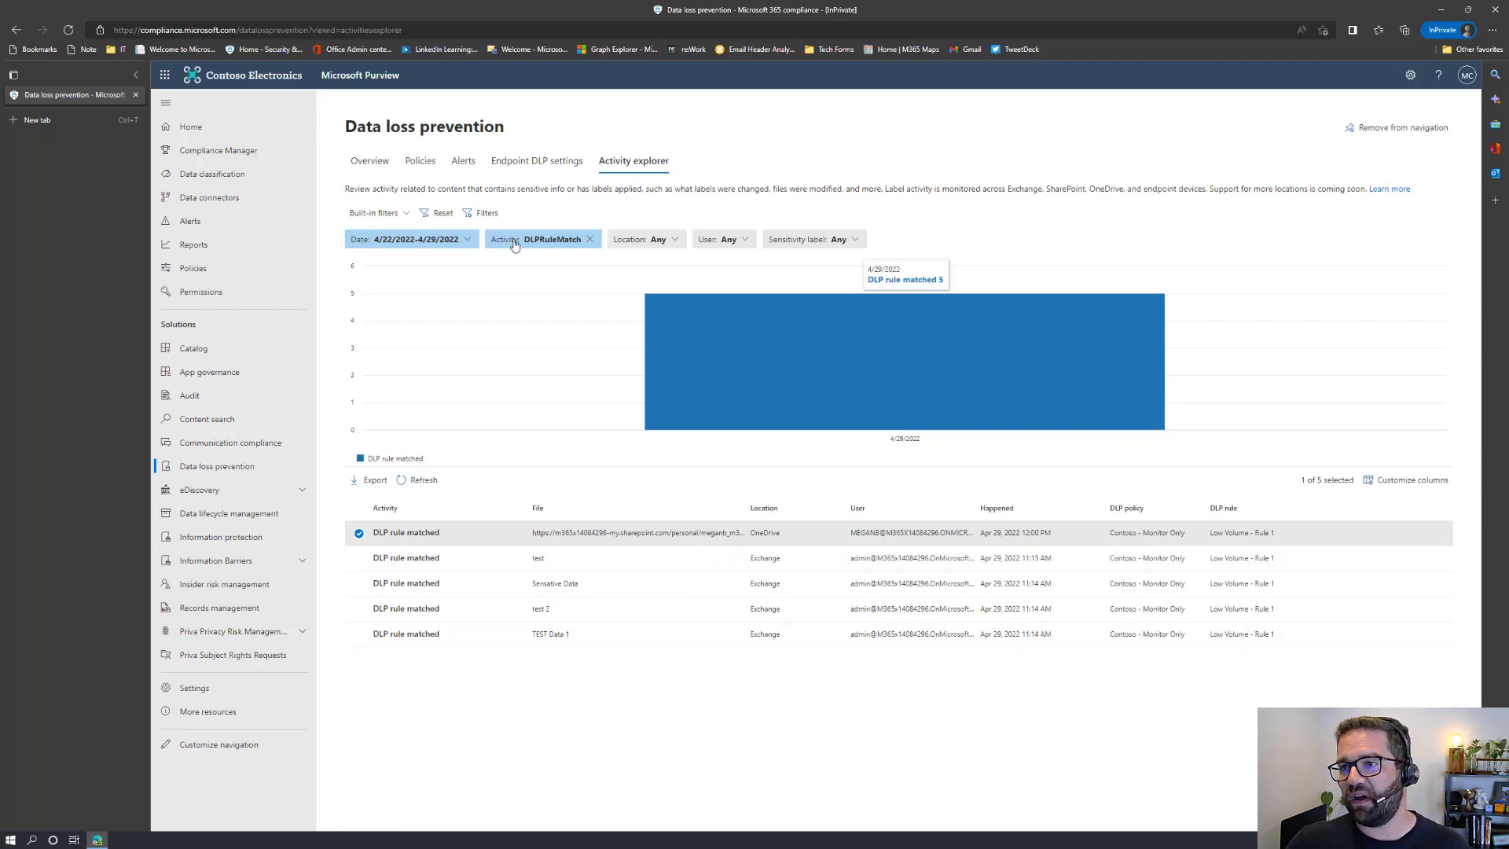
Step: Add DLP policy, DLP rule and Sensitive info type to the available Activity explorer filters
left_click(486, 215)
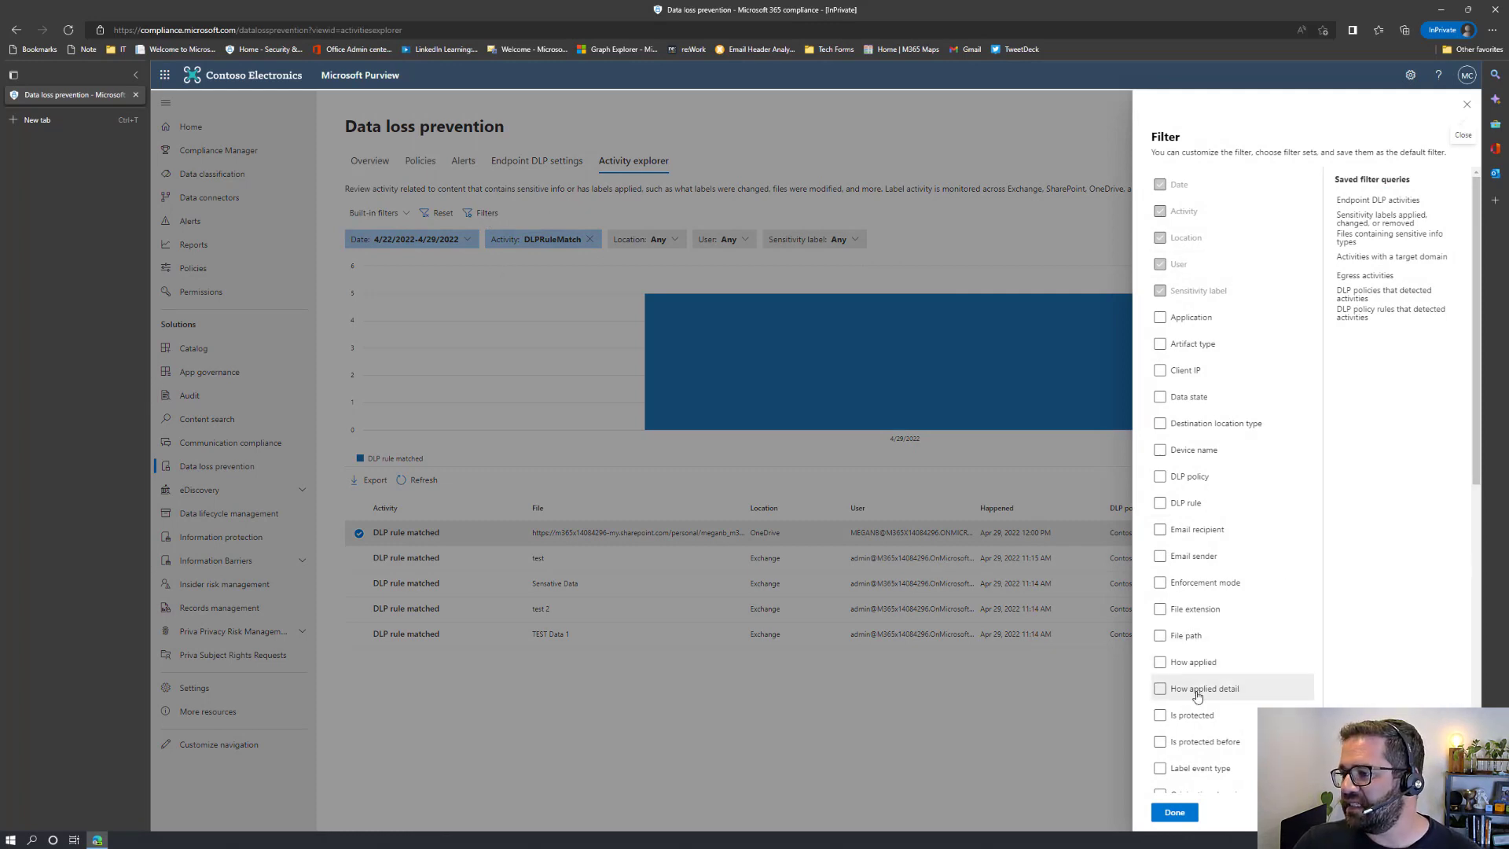
left_click(1162, 477)
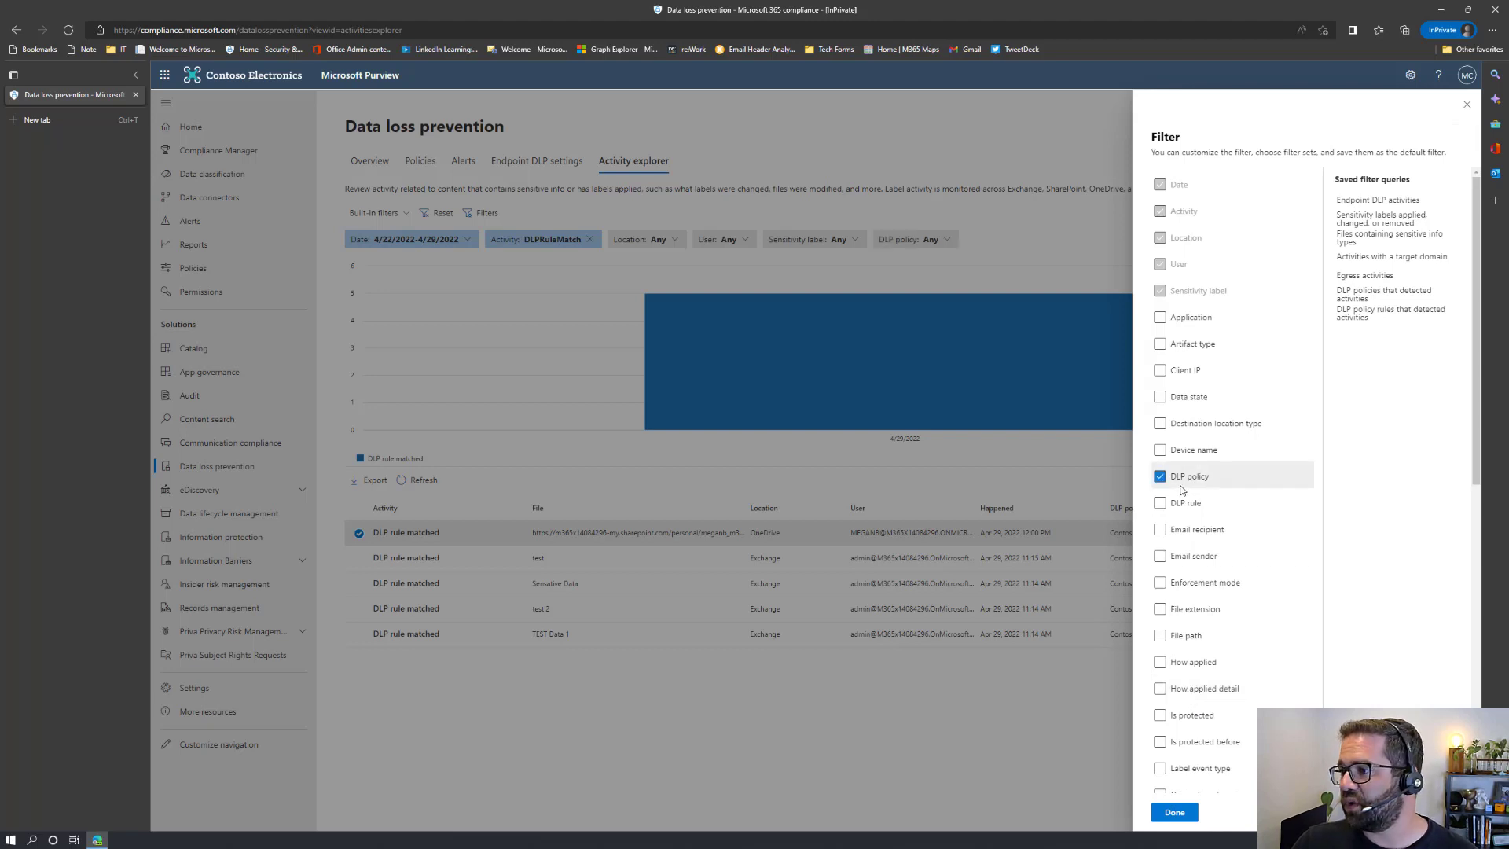
left_click(1162, 503)
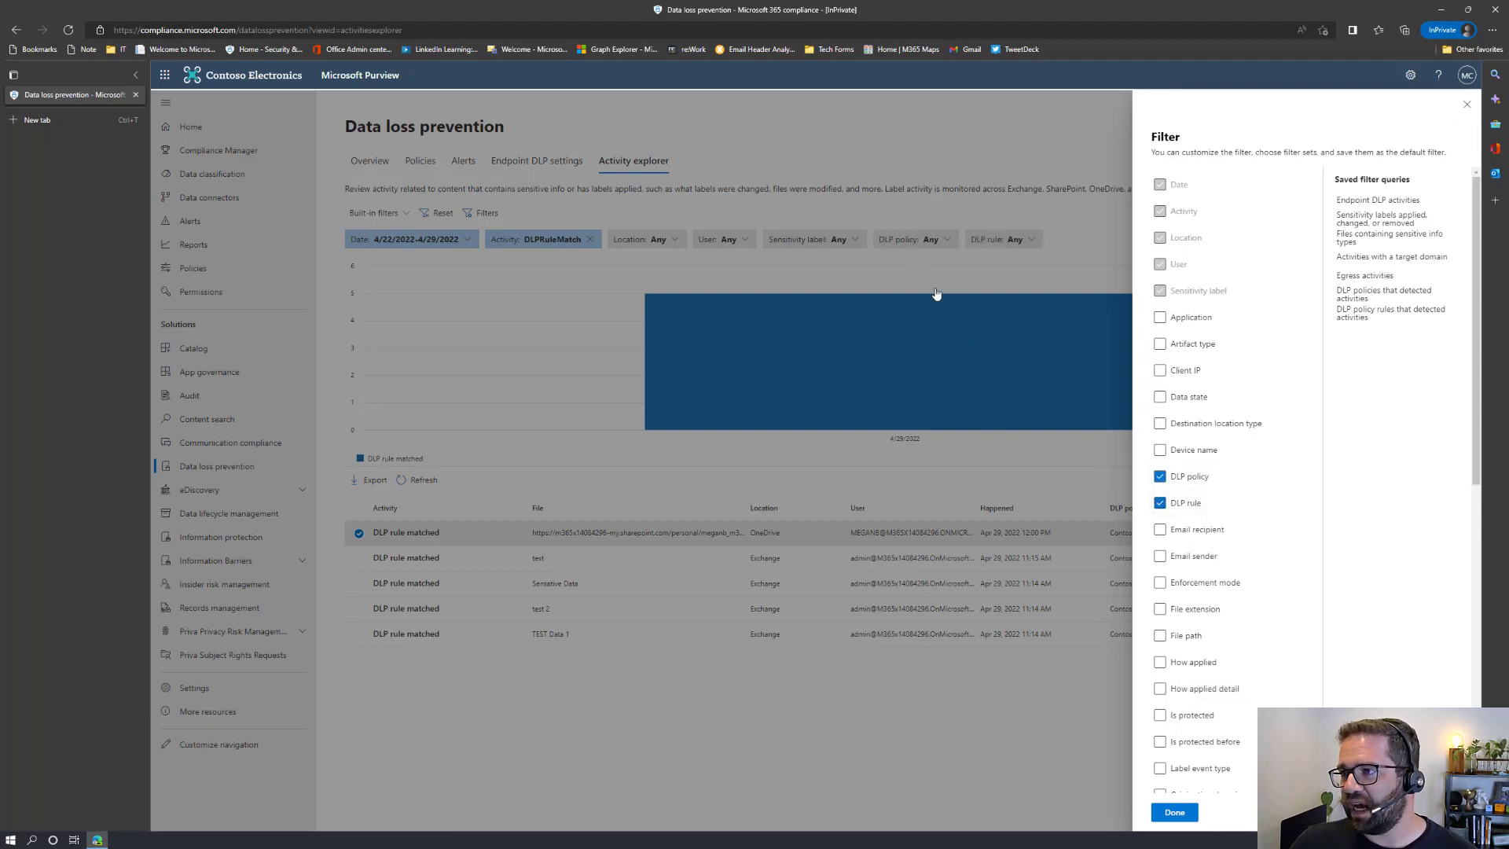
scroll(1253, 703, "down", 5)
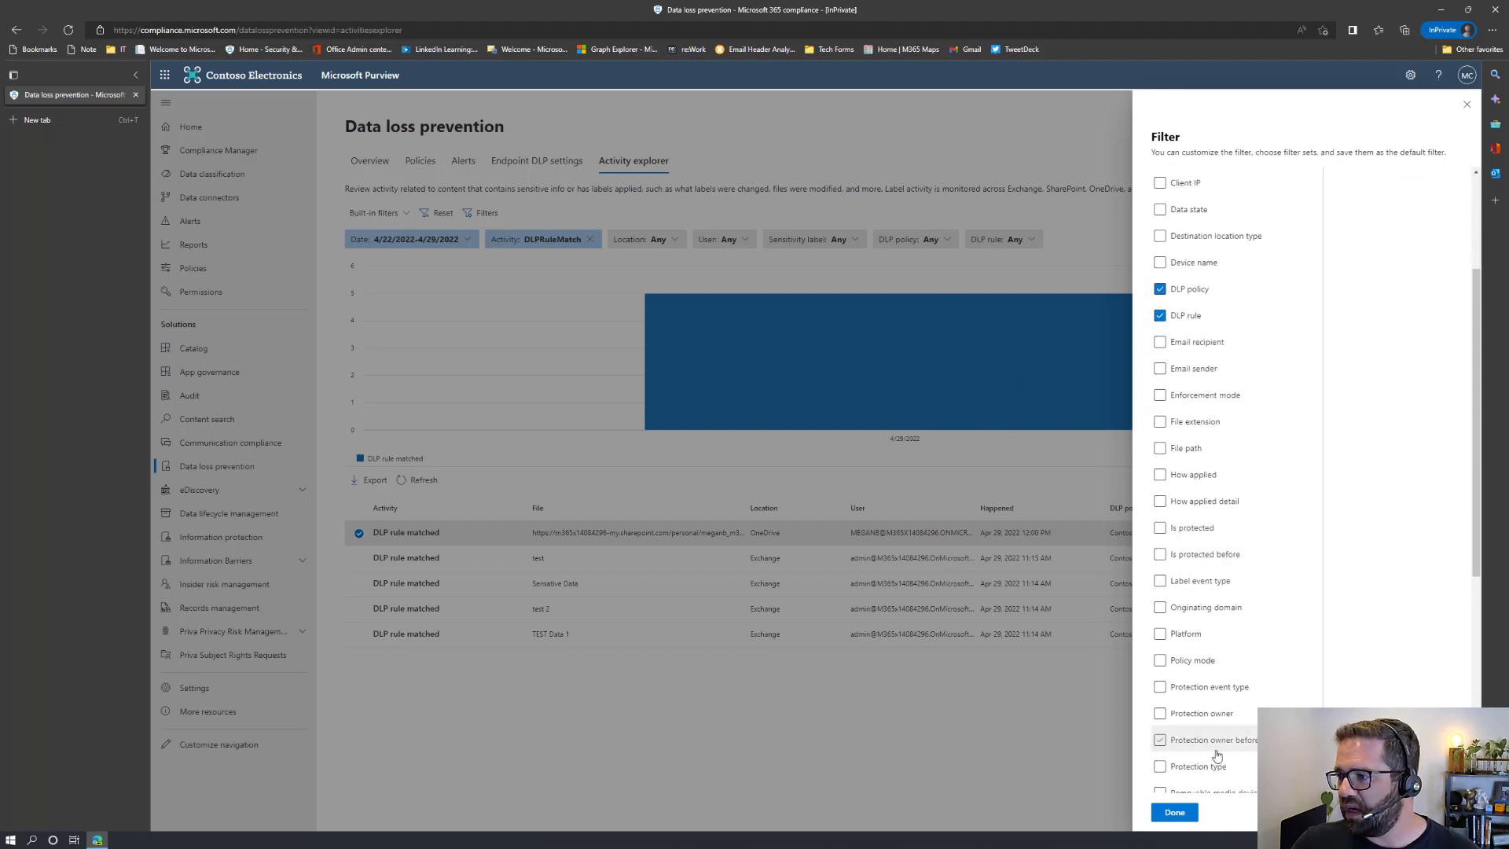
scroll(1228, 775, "down", 2)
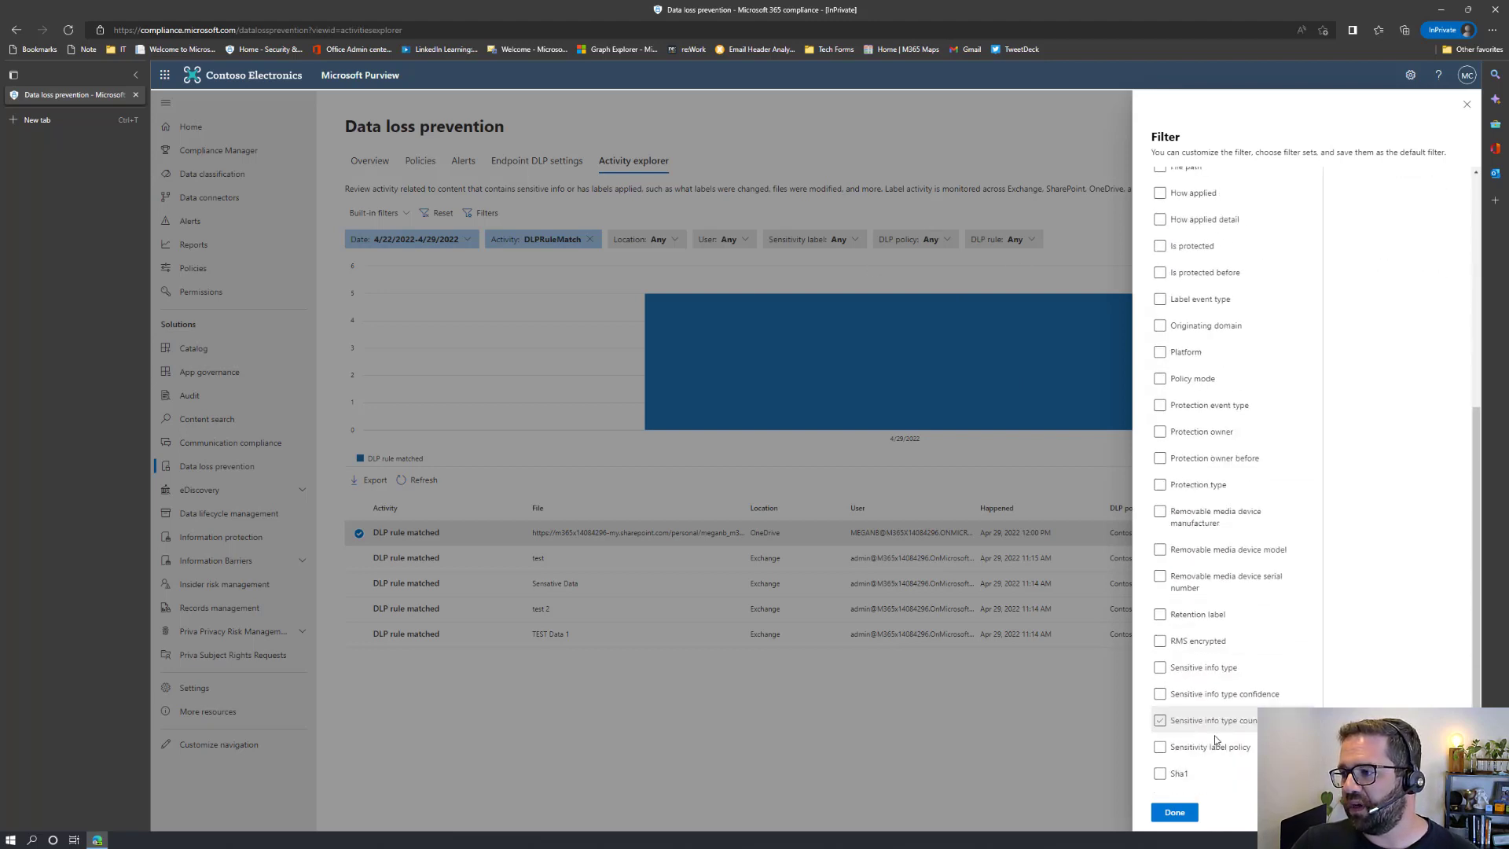
left_click(1192, 676)
left_click(1192, 676)
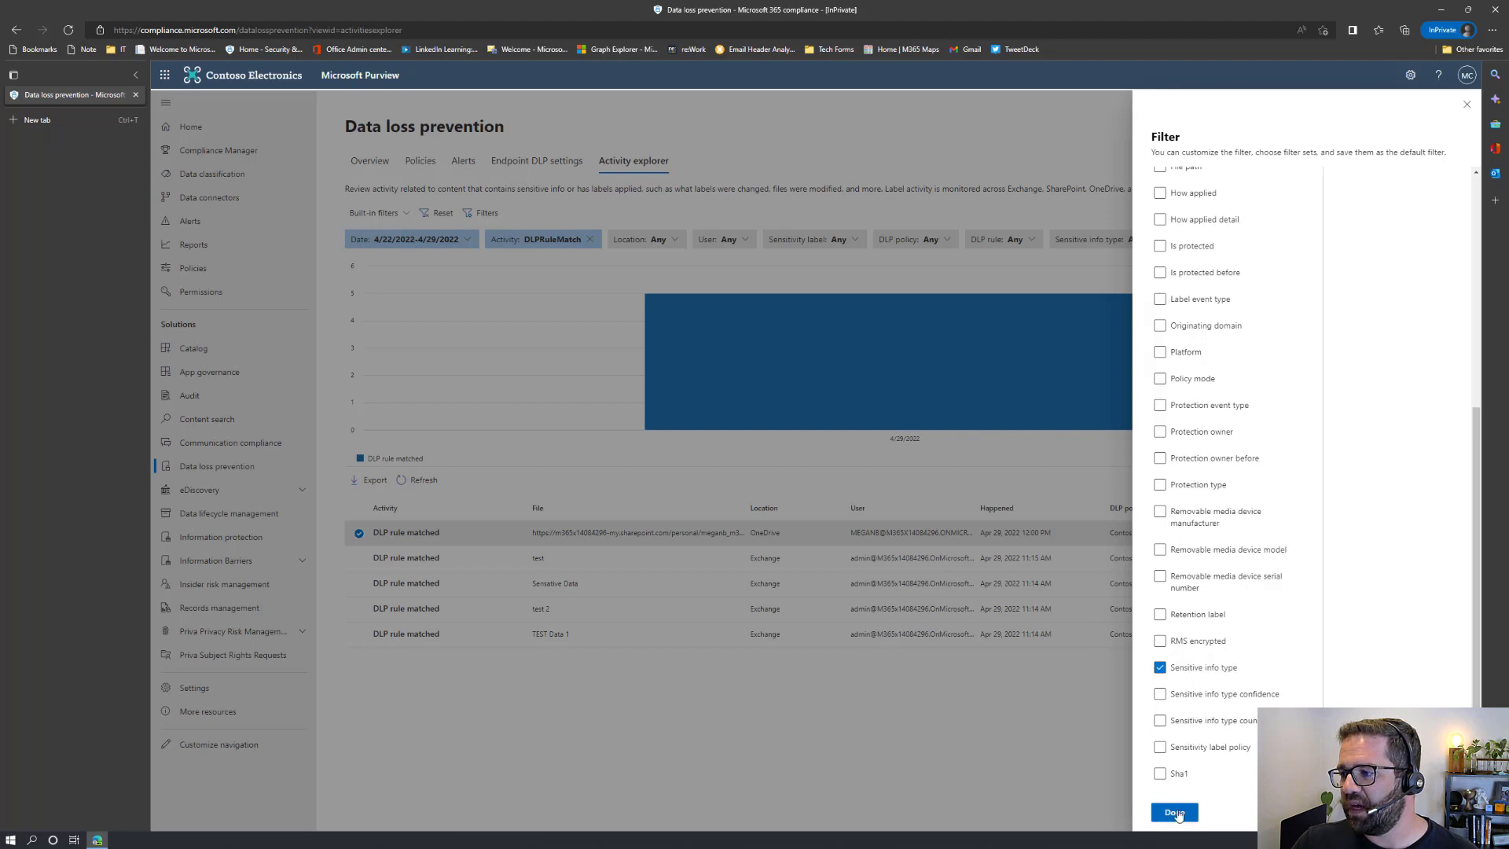
left_click(1178, 814)
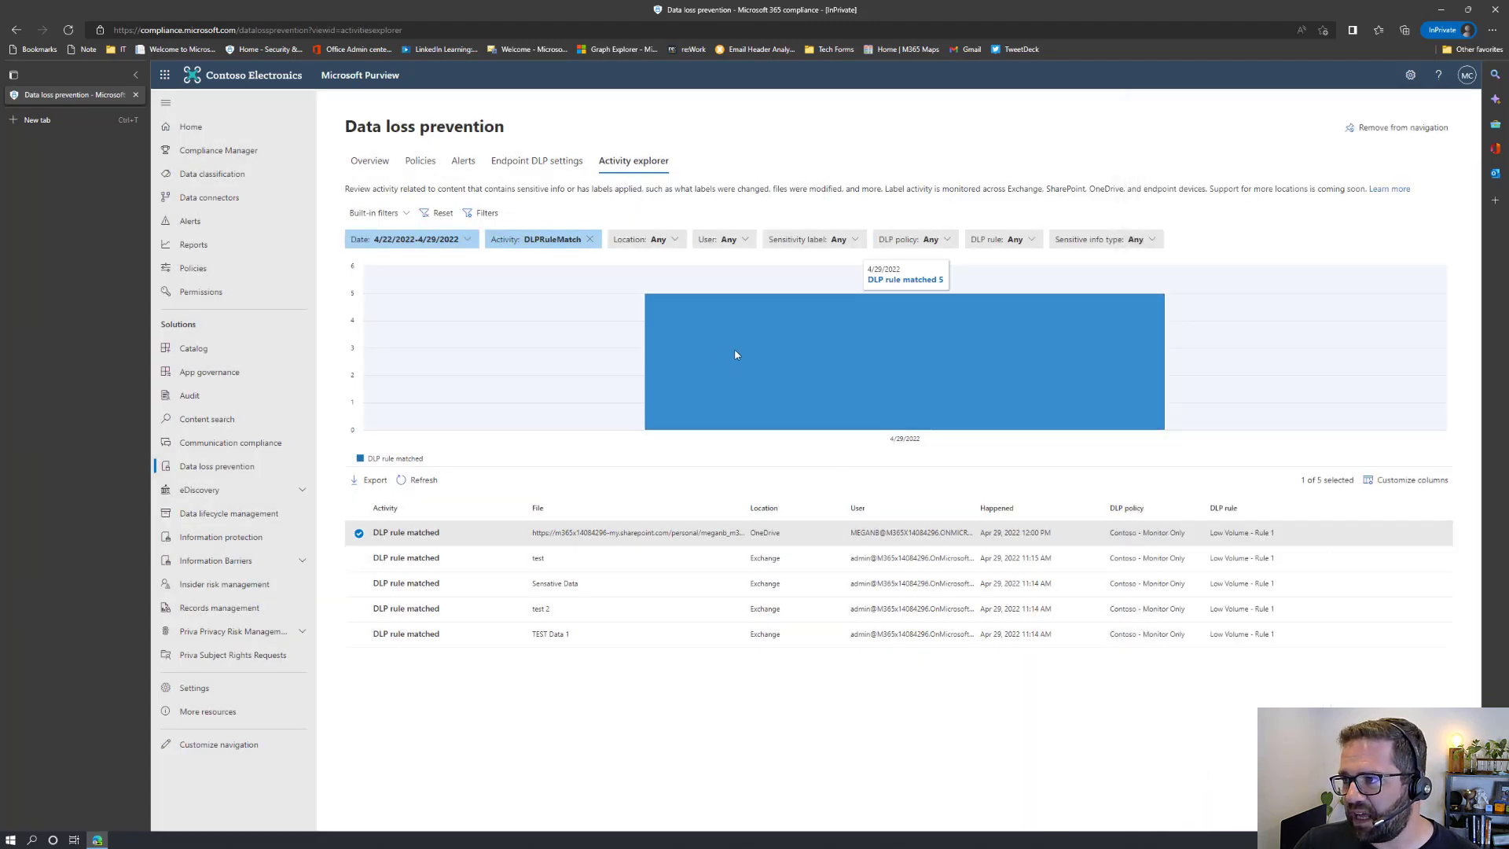
Step: Filter the matched activities by the sensitive info type U.S. Bank Account Number
left_click(1086, 239)
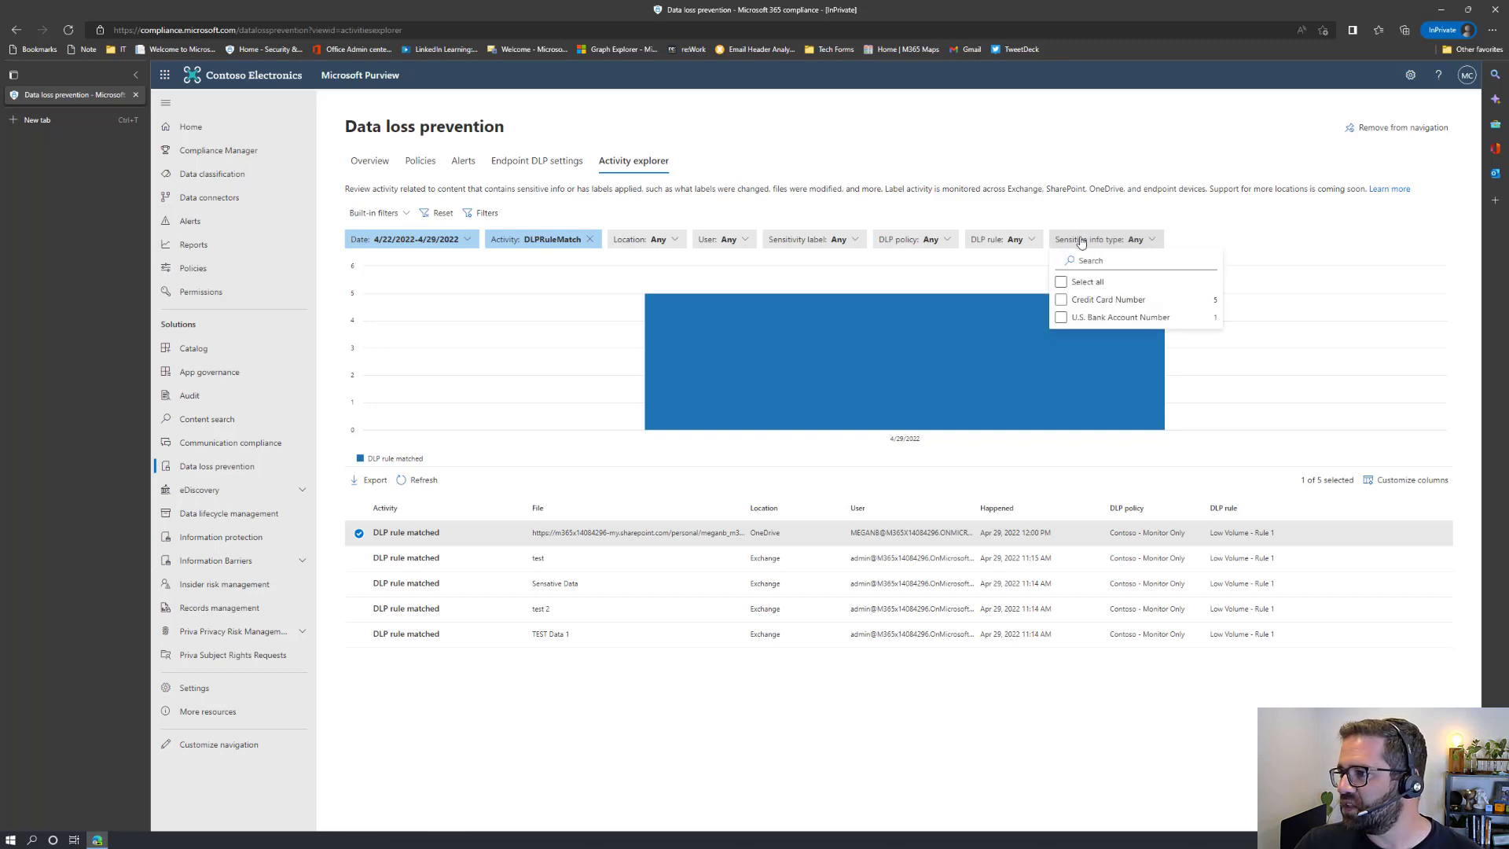
left_click(1076, 318)
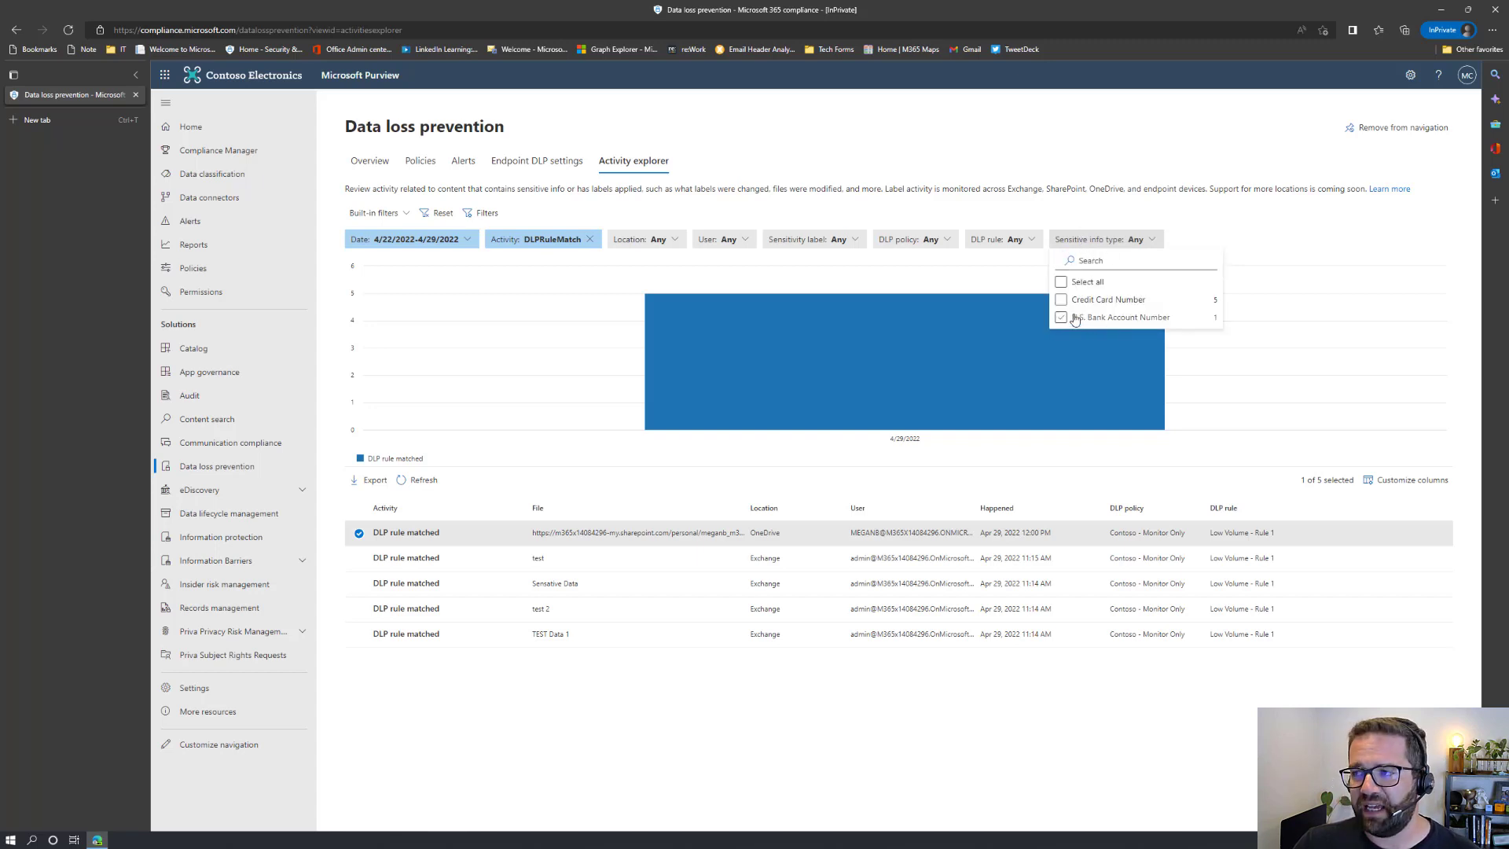
left_click(1123, 322)
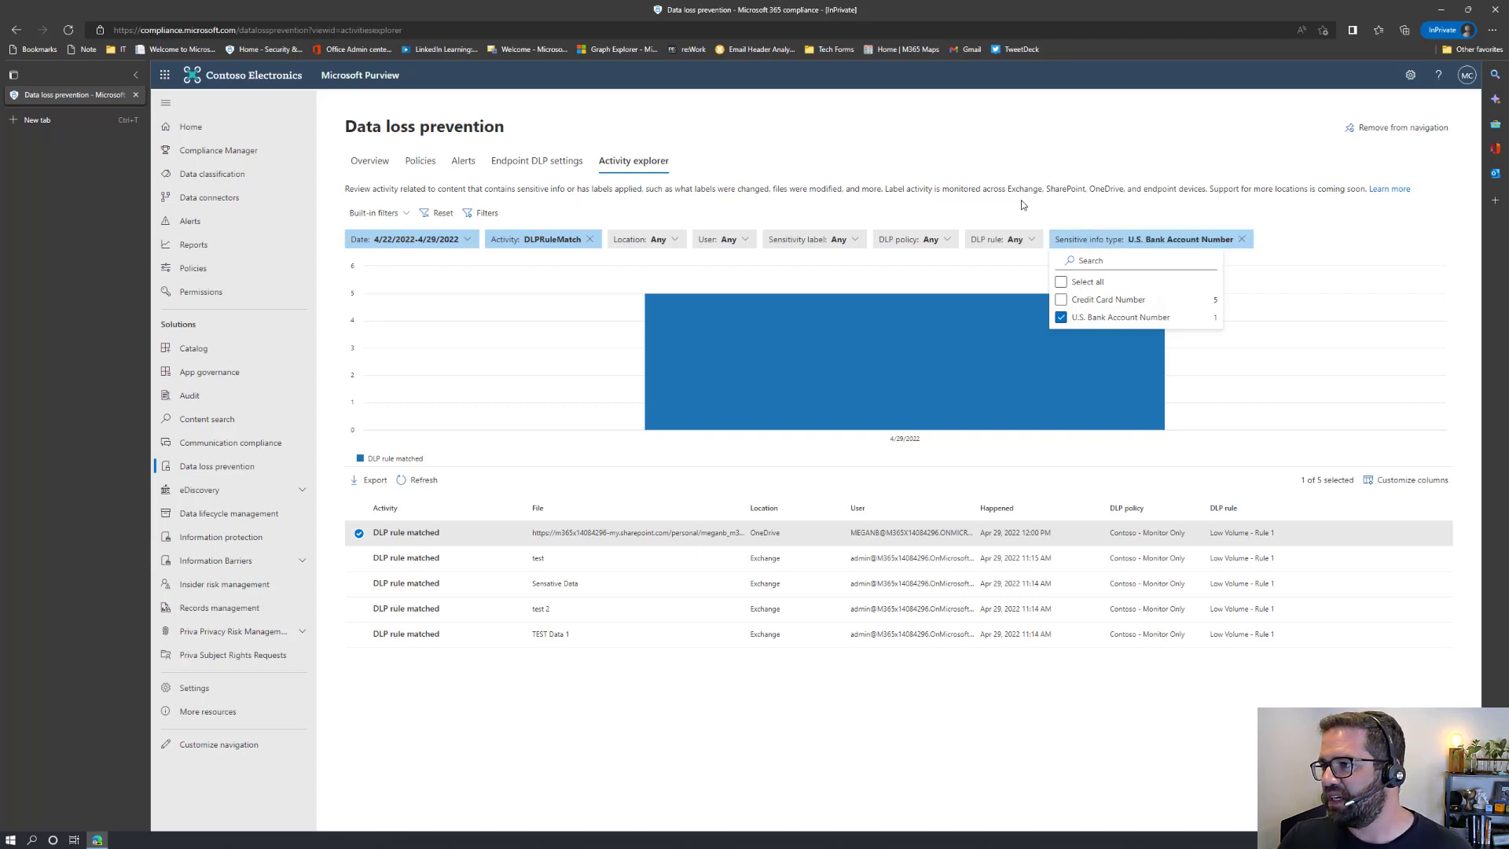
left_click_drag(1020, 195, 1018, 206)
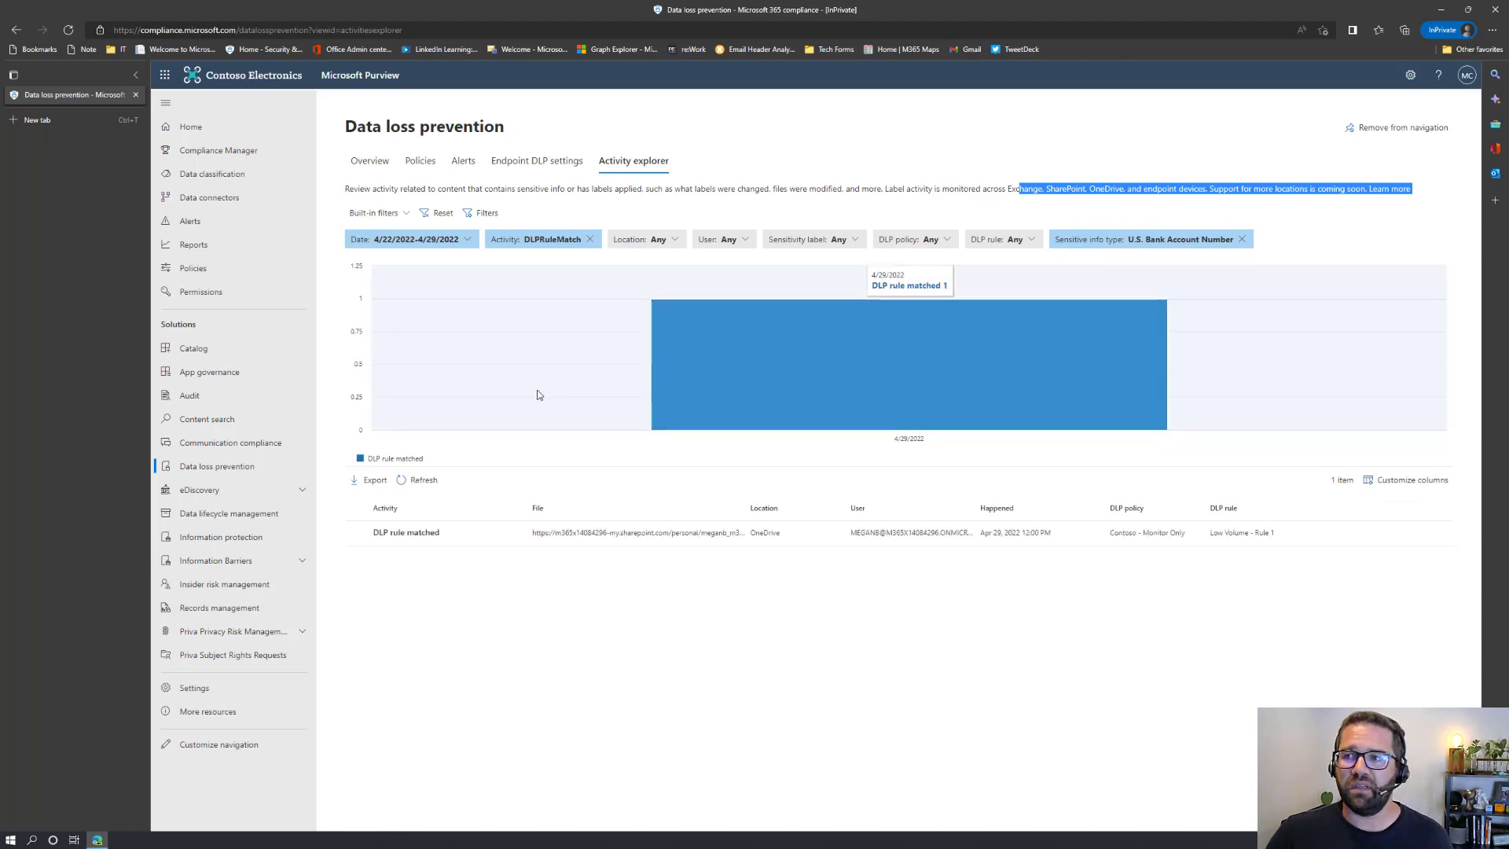
left_click(795, 640)
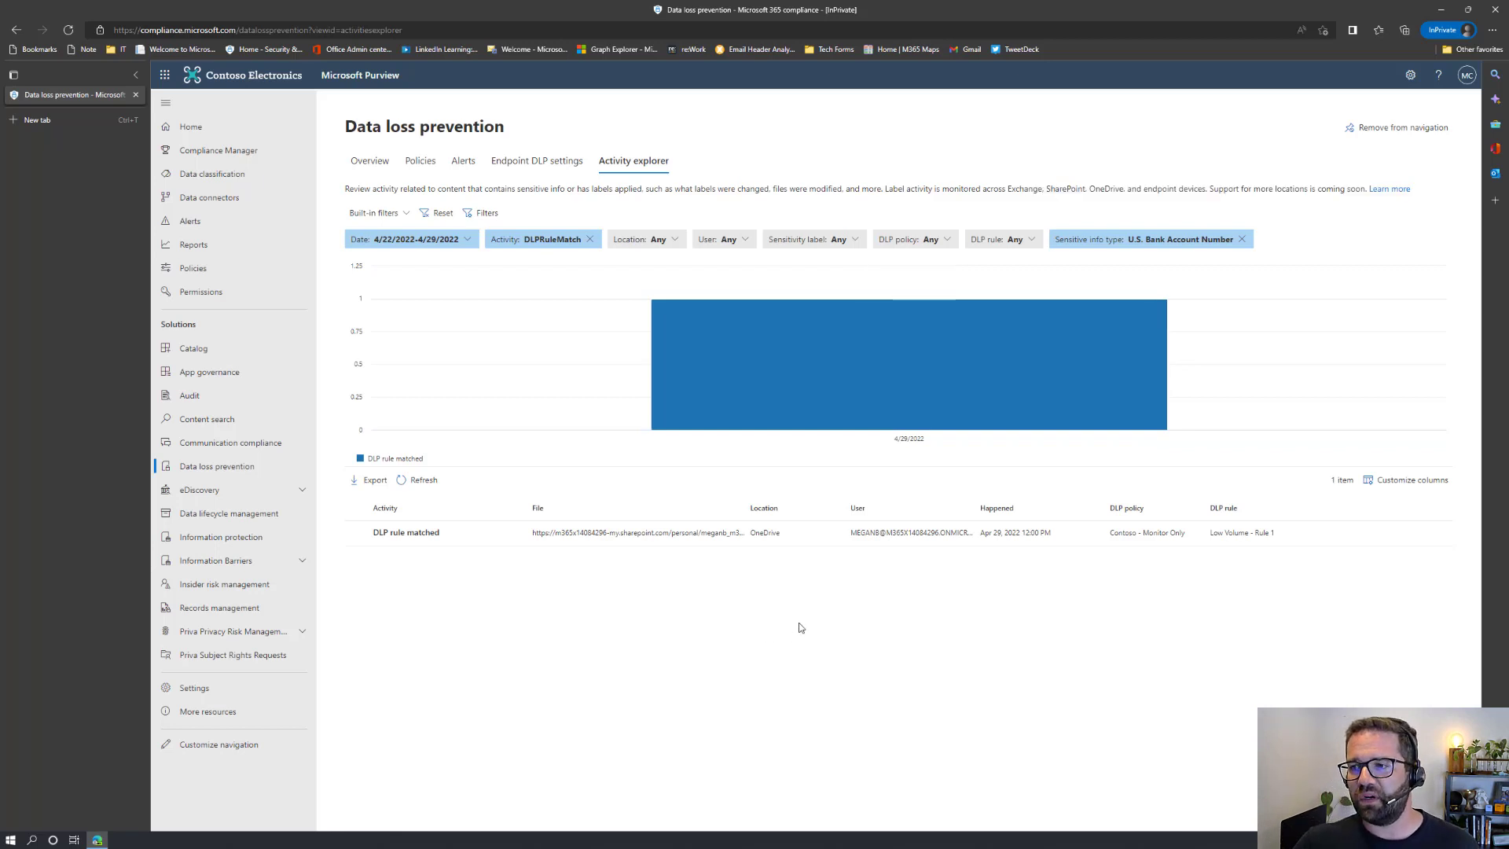